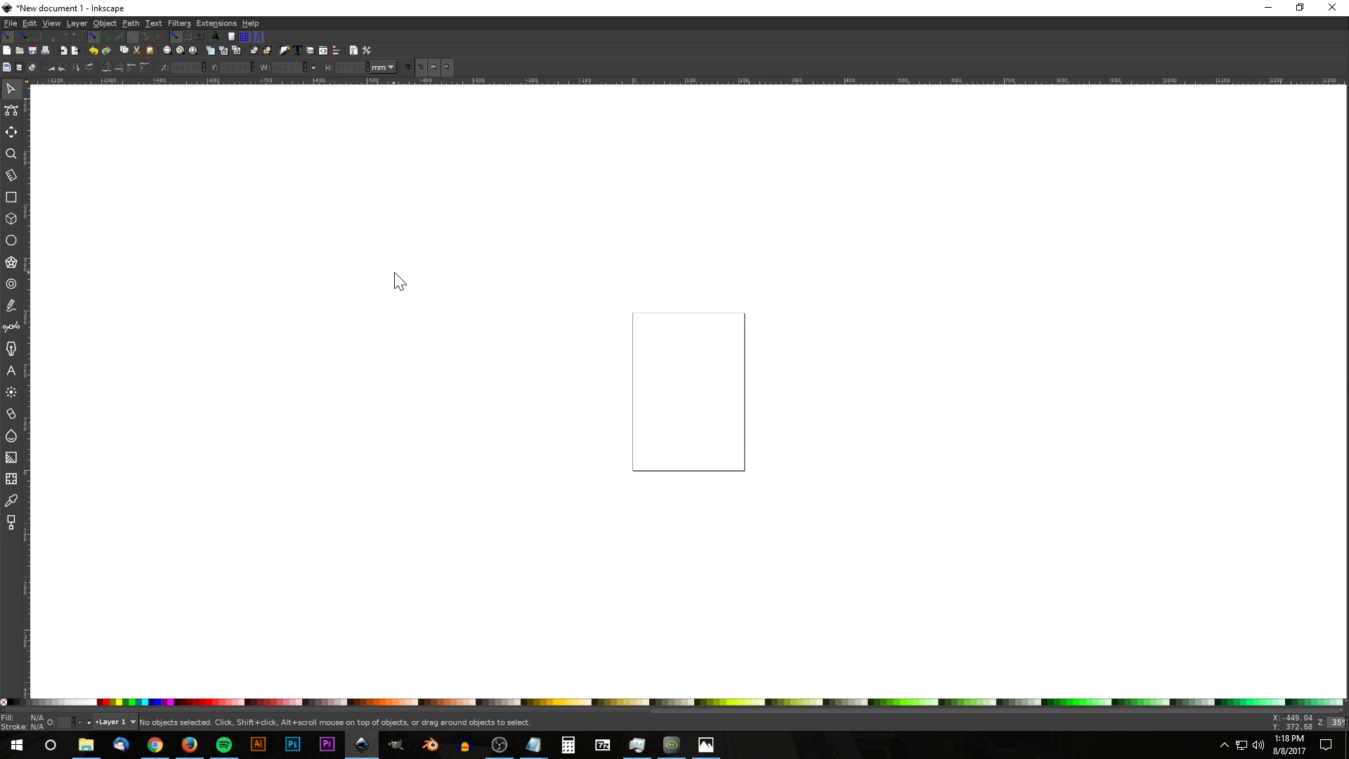
# Step: Set the document's display units to px and hide the page border in the document properties
pyautogui.click(10, 23)
pyautogui.click(56, 201)
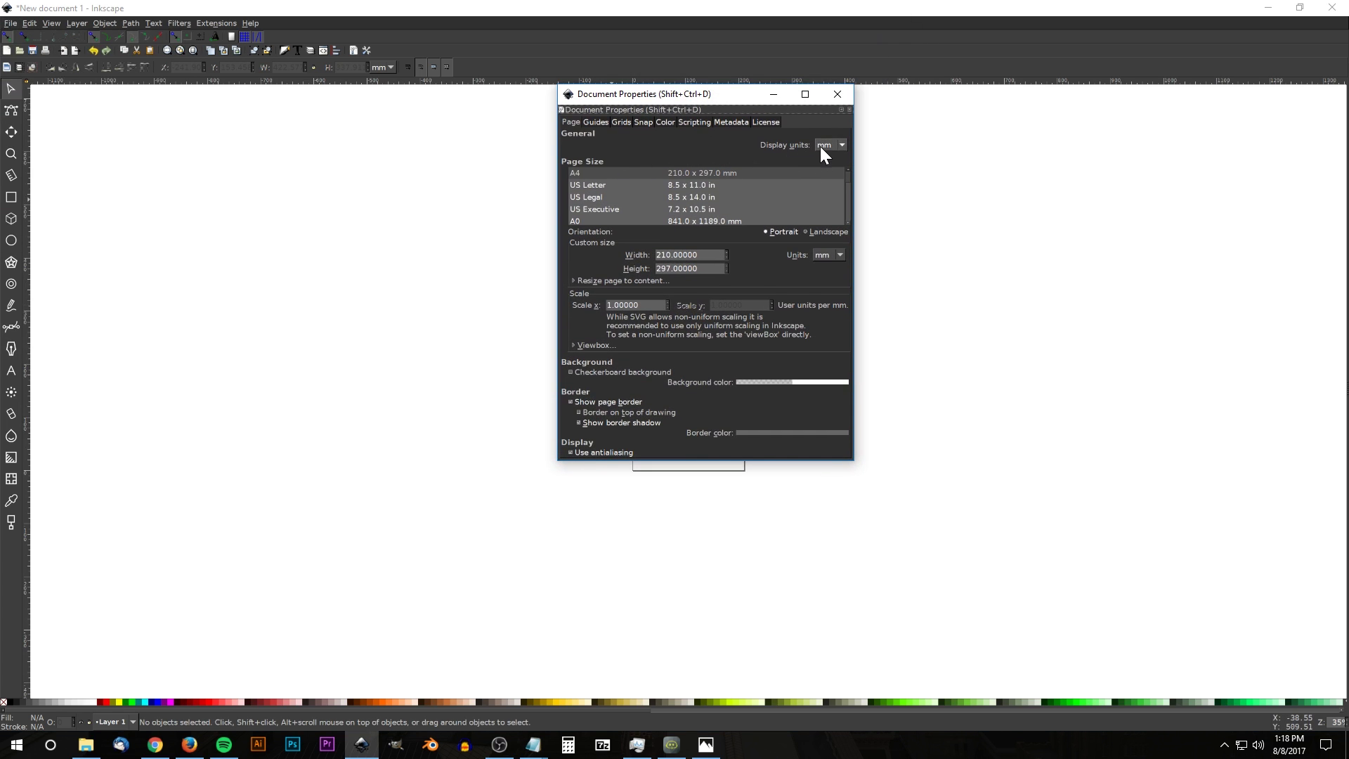
pyautogui.click(824, 149)
pyautogui.click(828, 121)
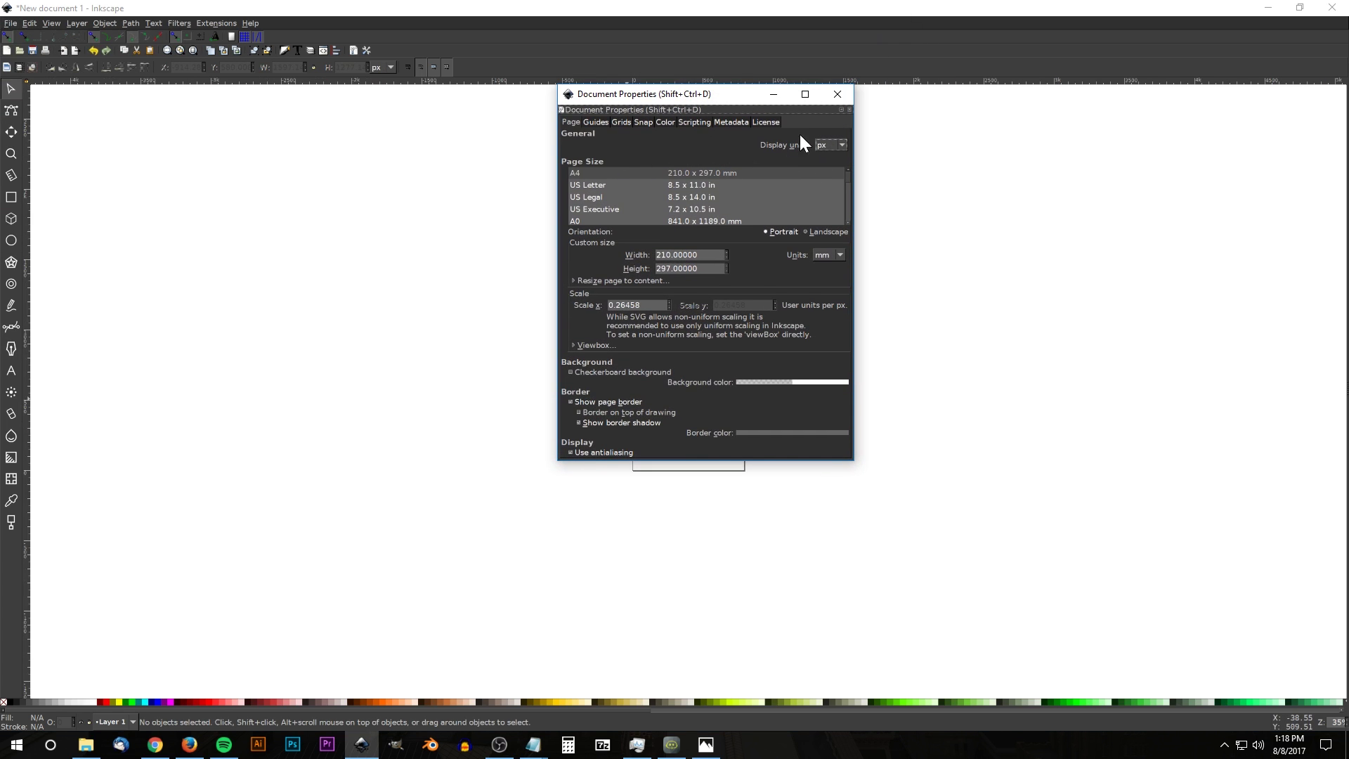
pyautogui.click(572, 400)
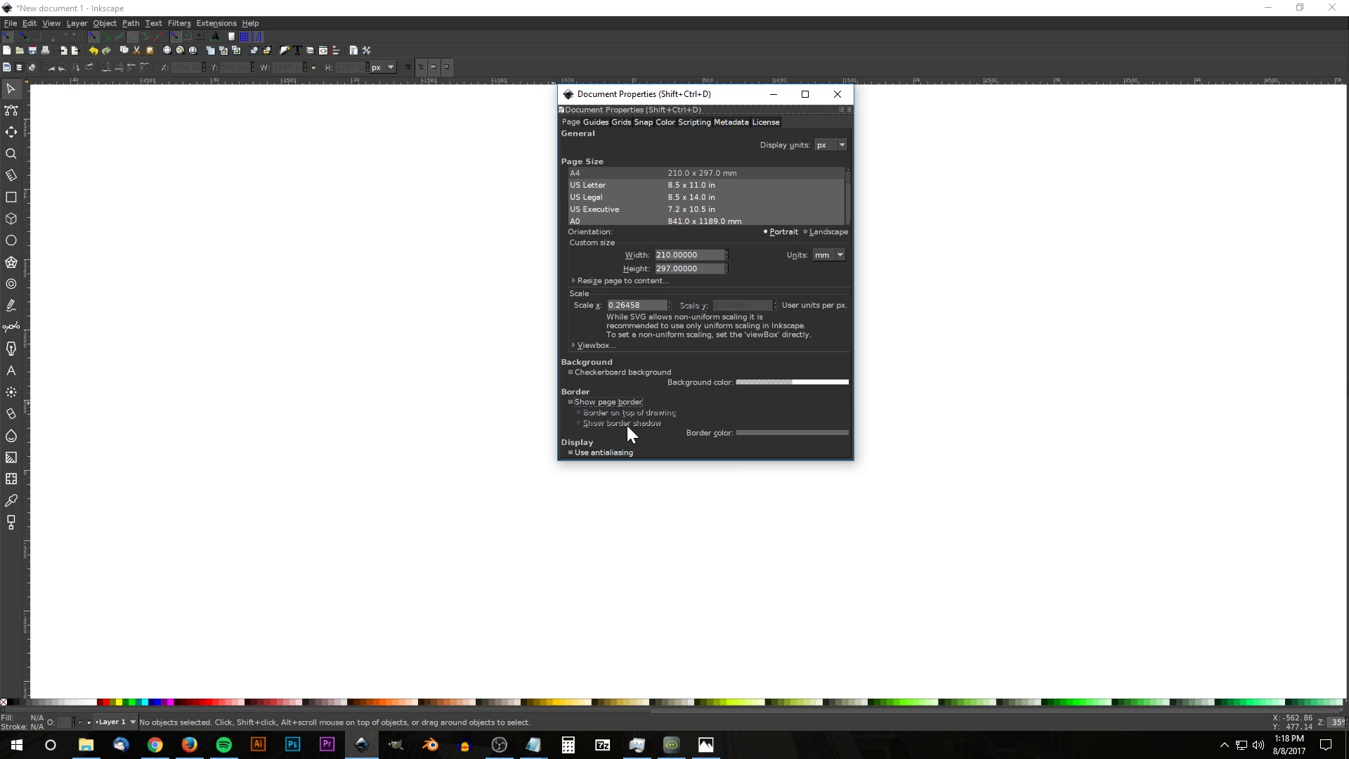
pyautogui.click(840, 93)
# Step: Set the canvas zoom to 1:1
pyautogui.click(51, 22)
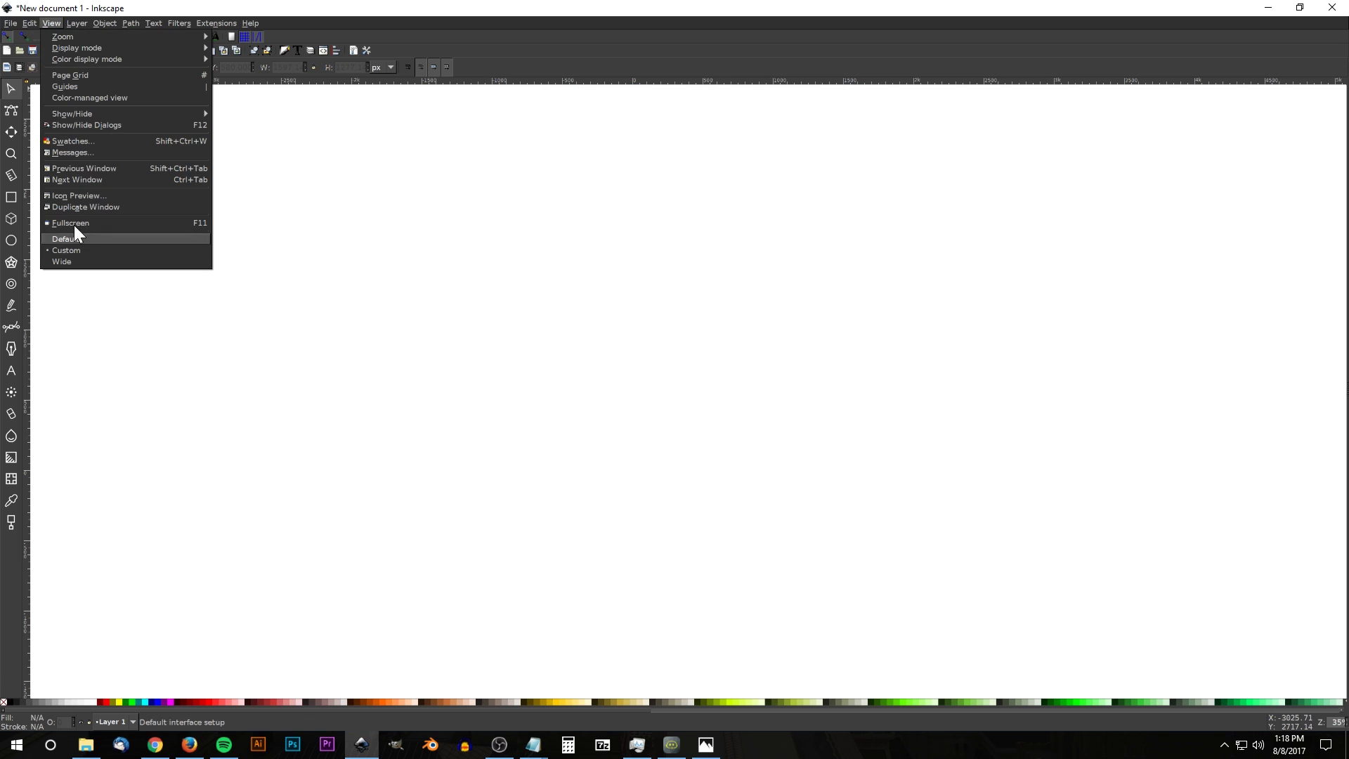
pyautogui.moveTo(59, 38)
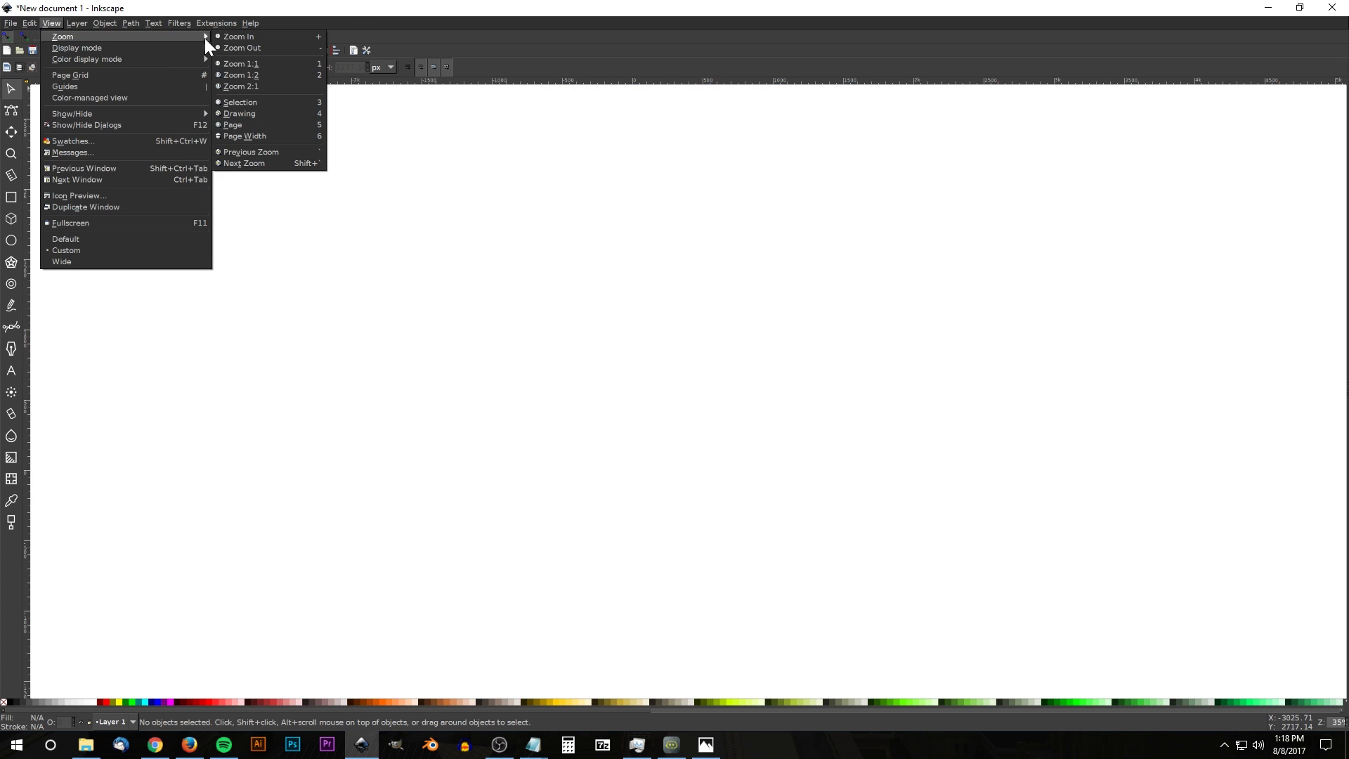
pyautogui.click(249, 64)
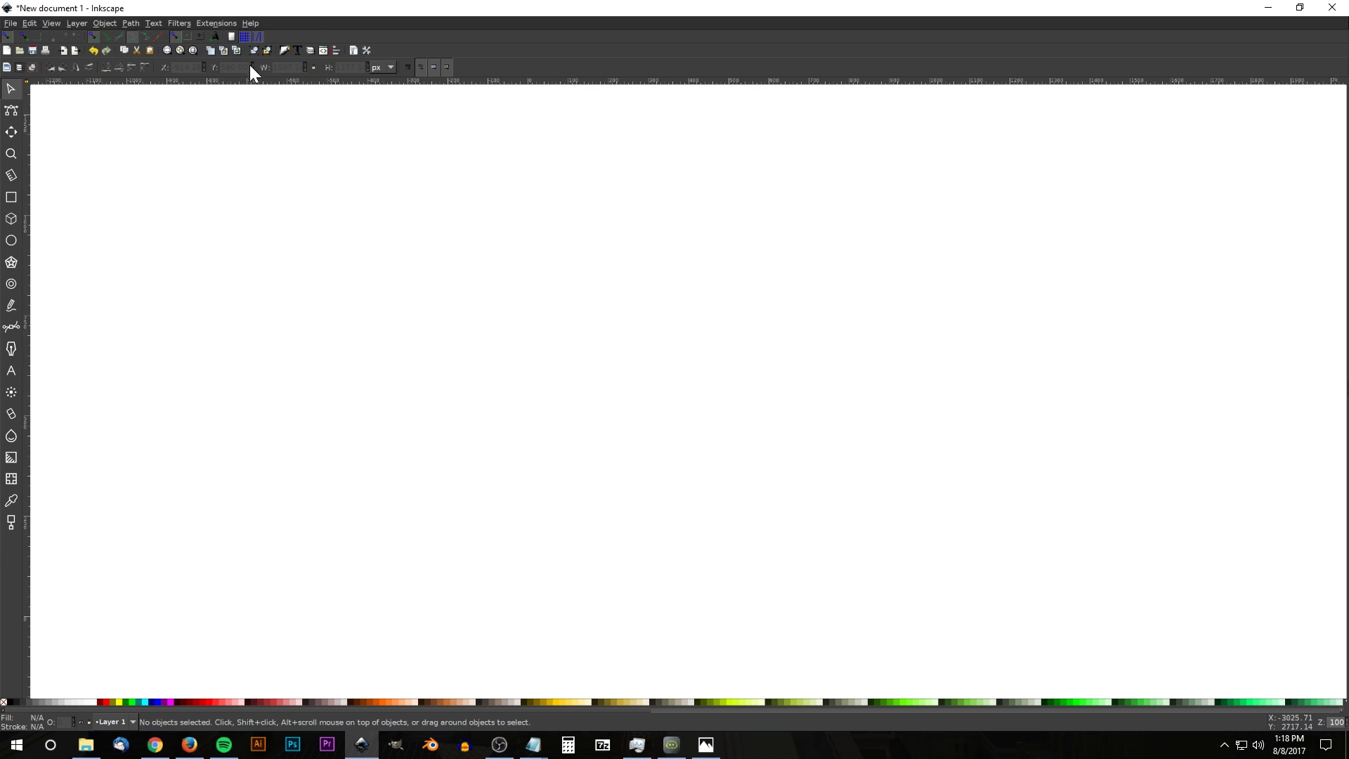
# Step: Show the Align and Distribute and Fill and Stroke dialogs, with alignment relative to Last selected
pyautogui.click(335, 49)
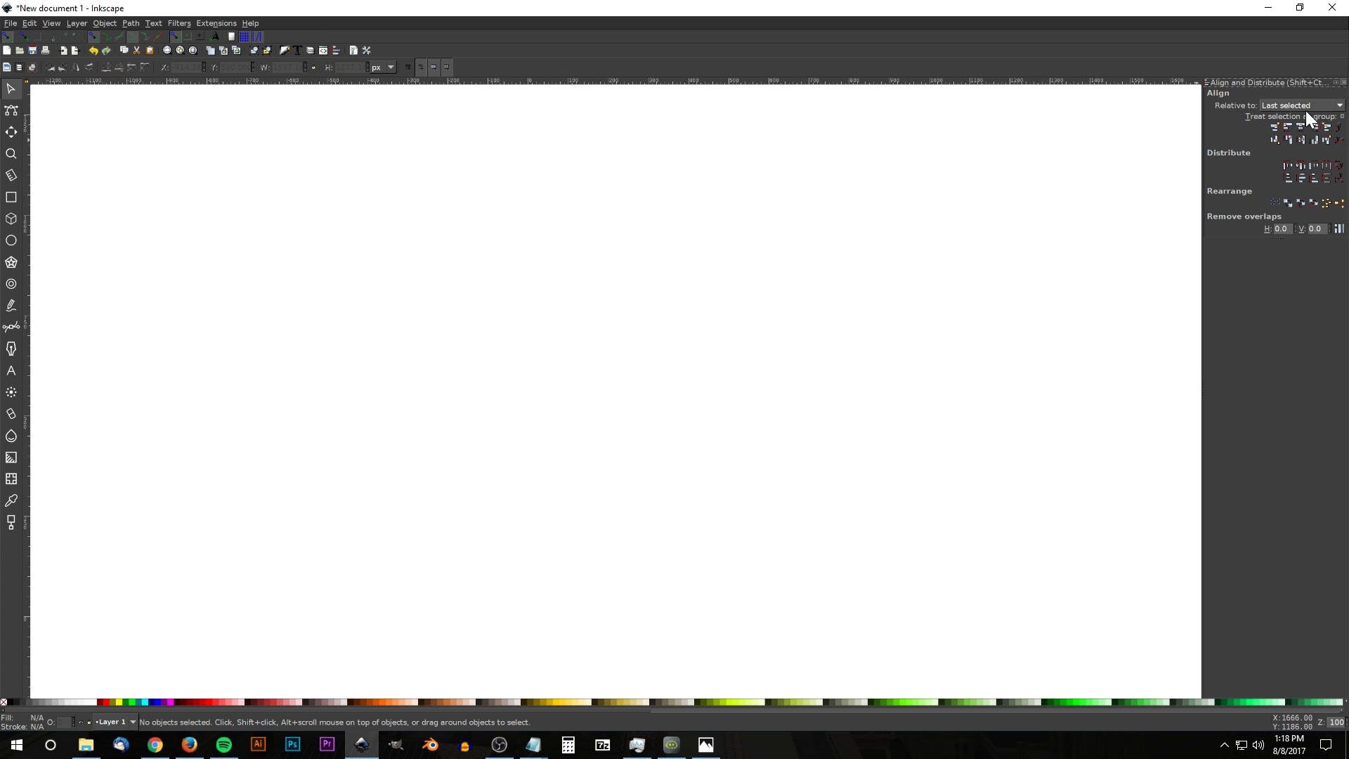
pyautogui.click(1302, 107)
pyautogui.click(1293, 107)
pyautogui.click(285, 51)
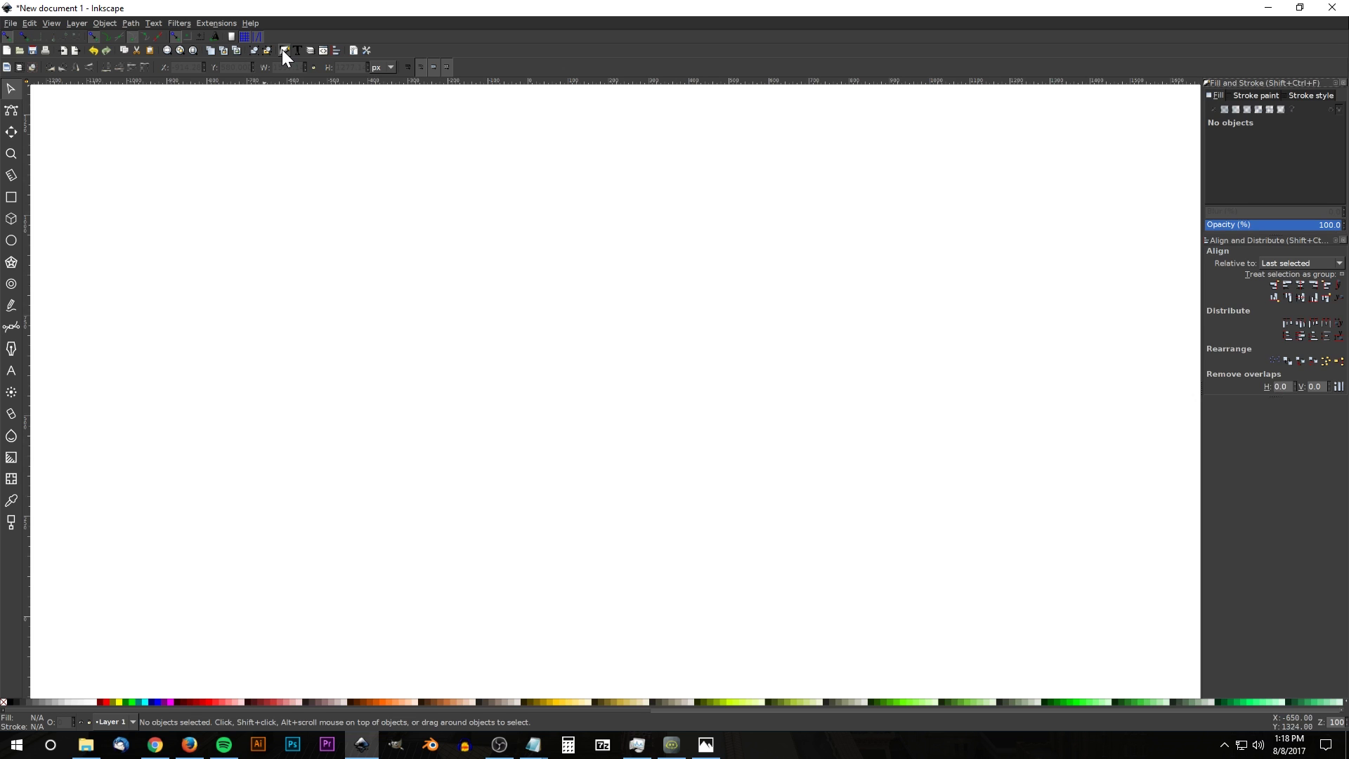
# Step: Draw a black rectangle about 532 × 368 px and move it toward the middle of the canvas
pyautogui.hscroll(-1, 293, 274)
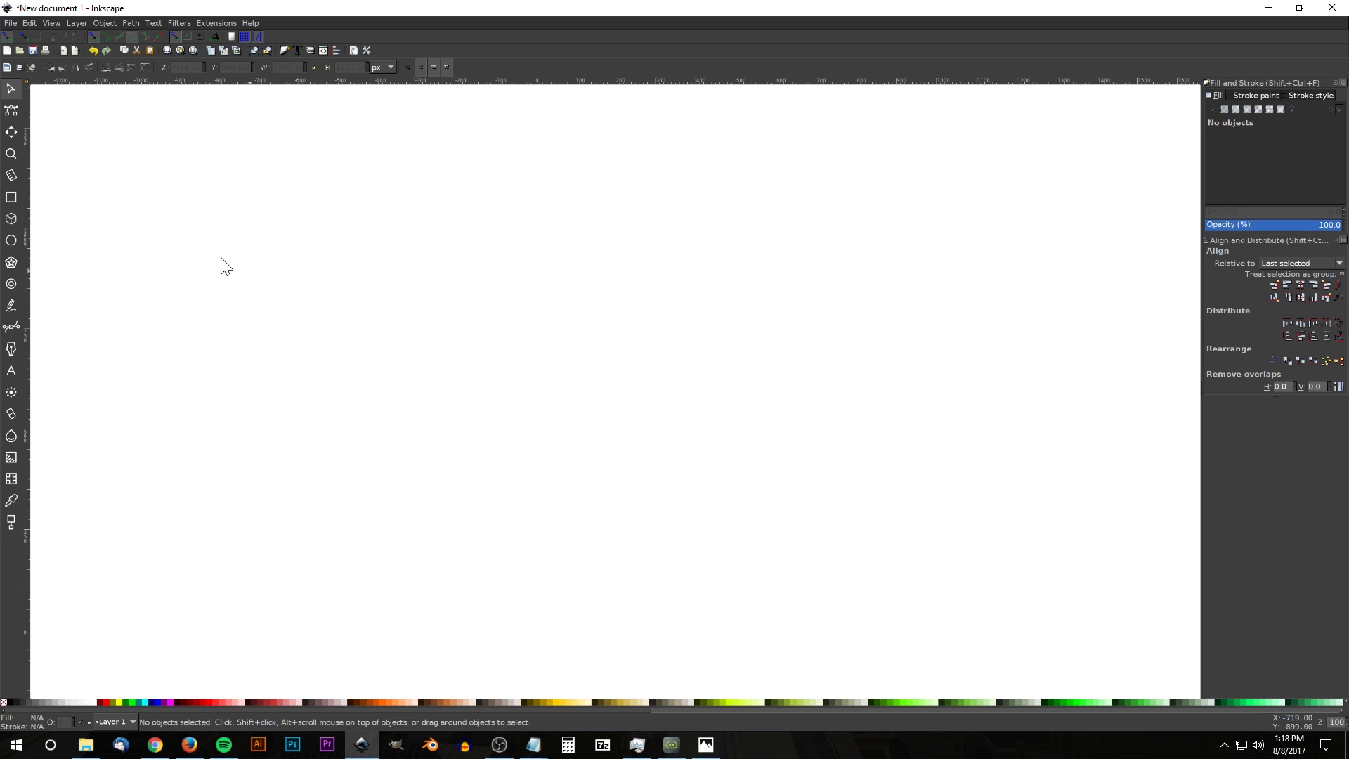
pyautogui.click(12, 198)
pyautogui.moveTo(337, 232); pyautogui.dragTo(551, 379)
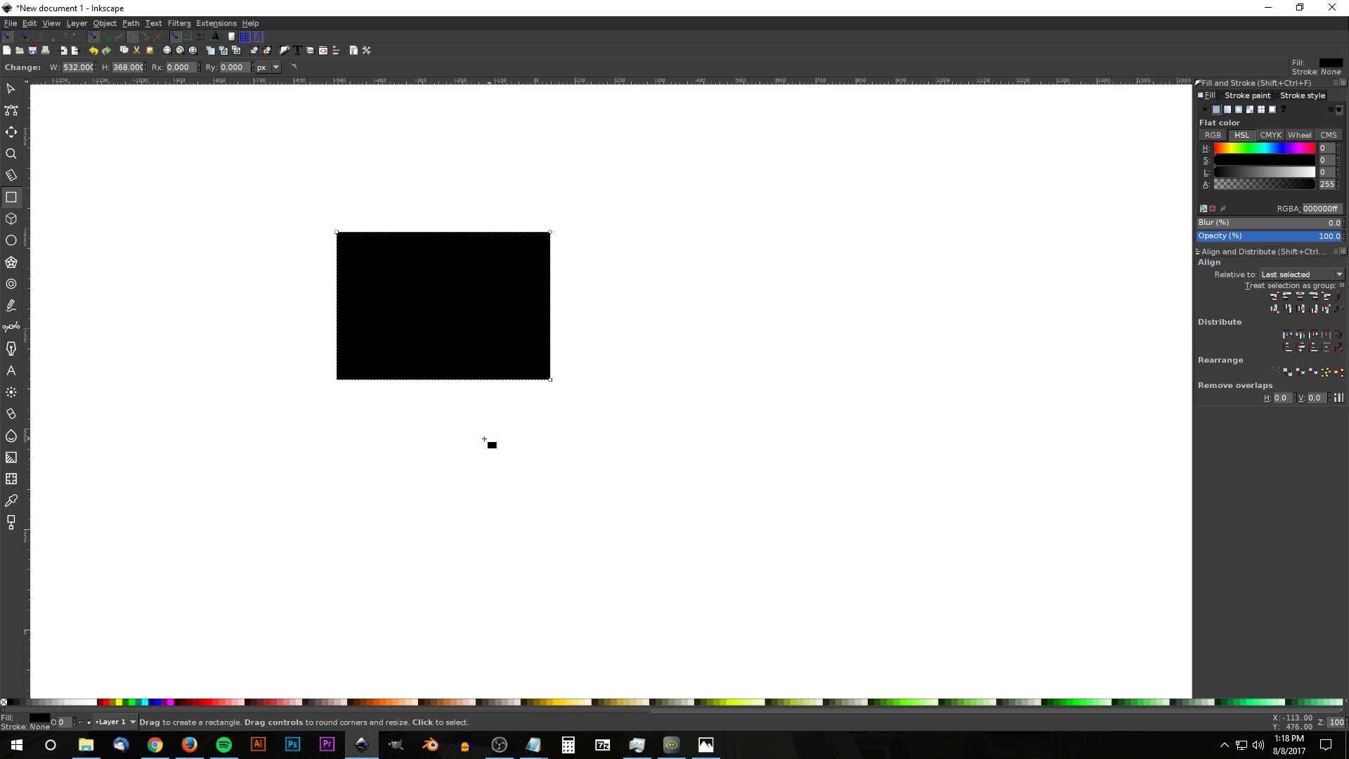
pyautogui.click(13, 91)
pyautogui.moveTo(402, 260); pyautogui.dragTo(459, 268)
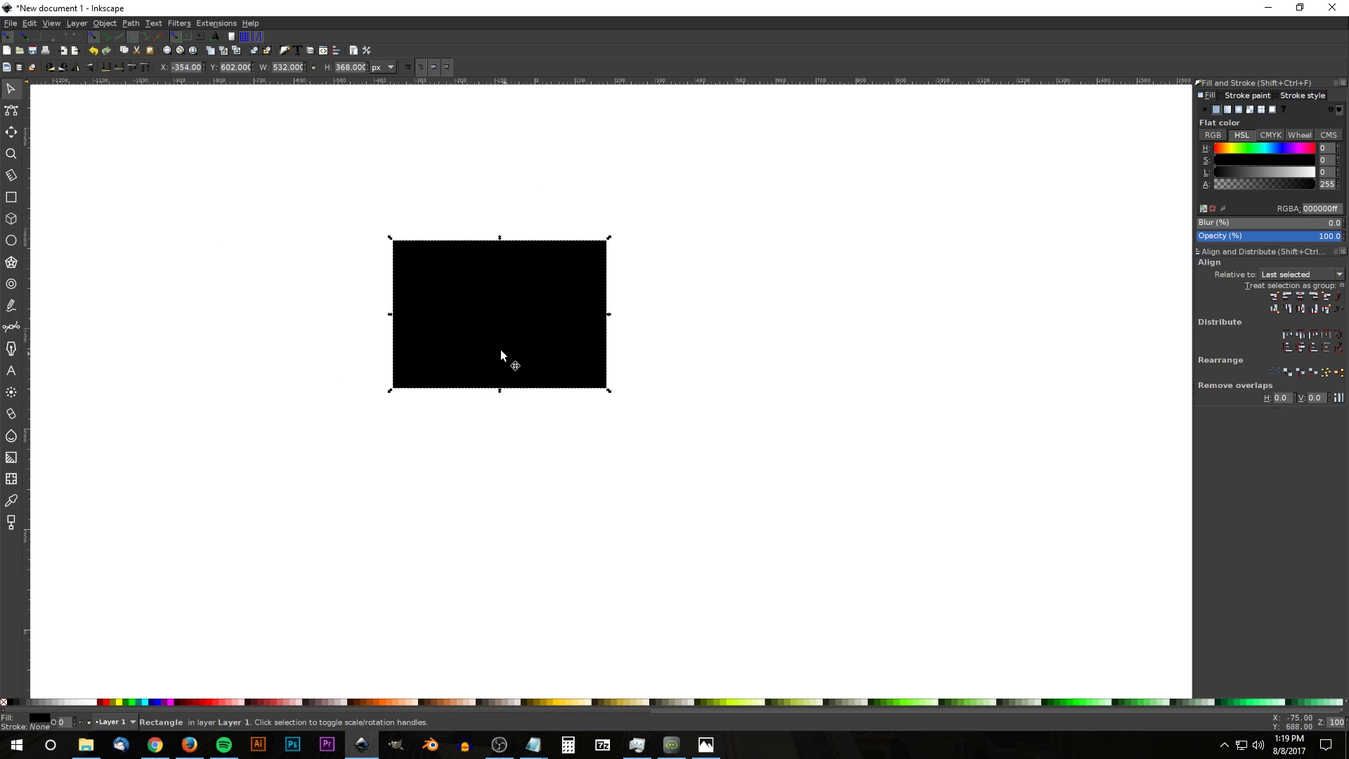
# Step: Convert the rectangle to a path and set its size to 300 px wide by 150 px high
pyautogui.click(129, 23)
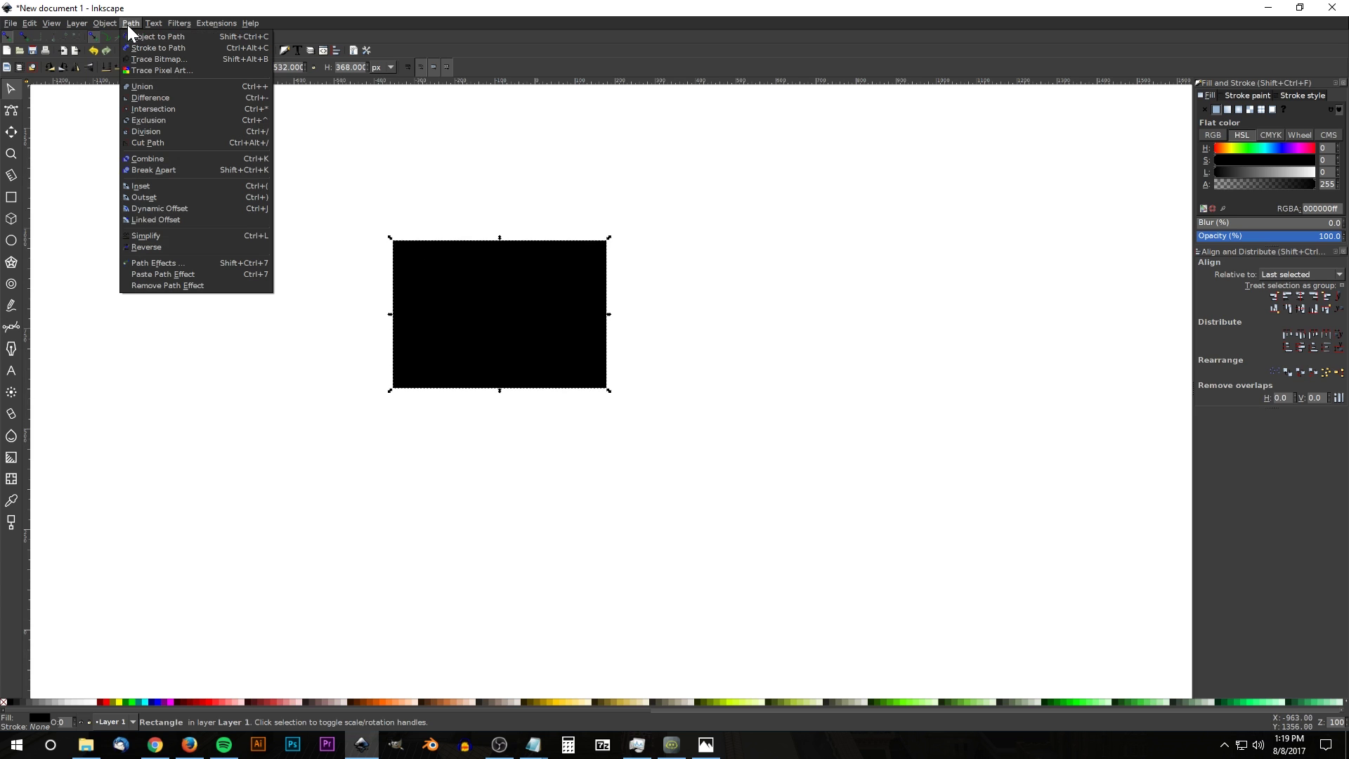
pyautogui.click(132, 35)
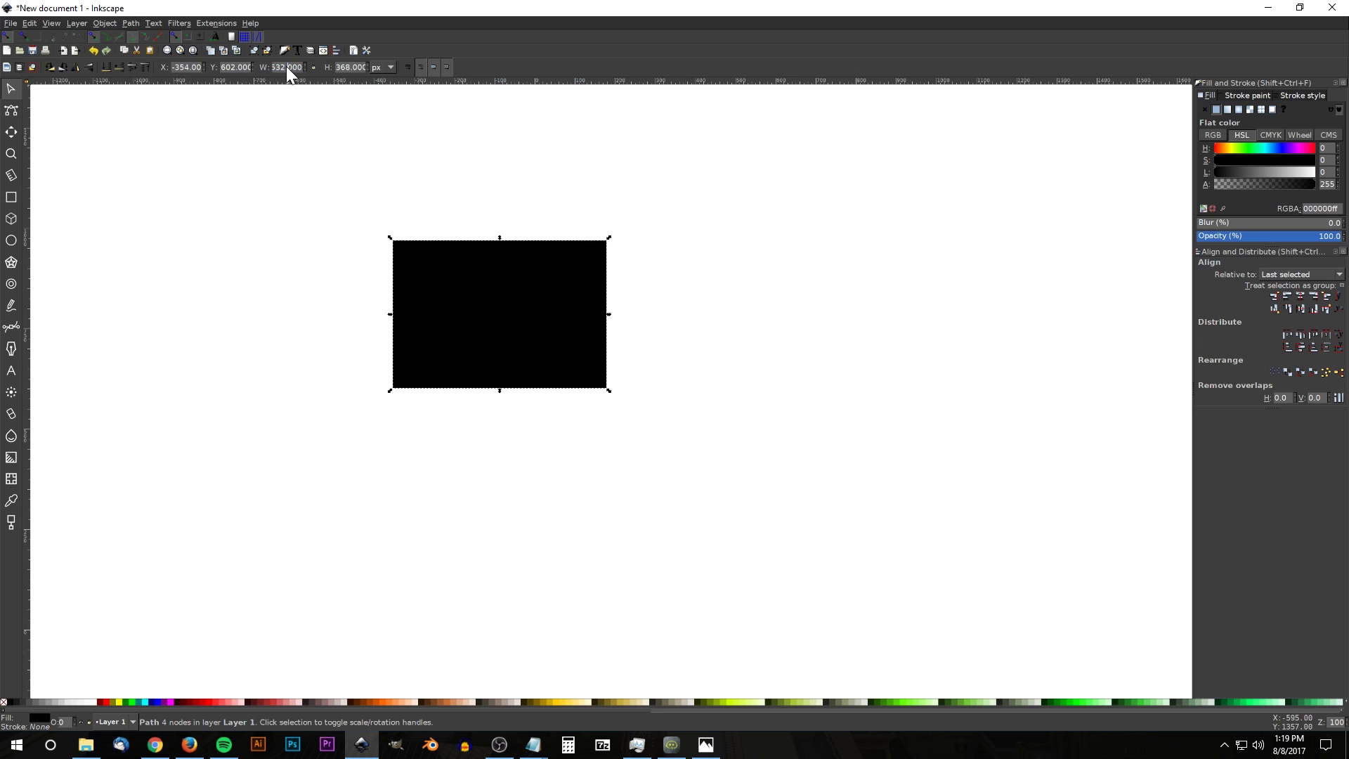
pyautogui.write('300')
pyautogui.press('Return')
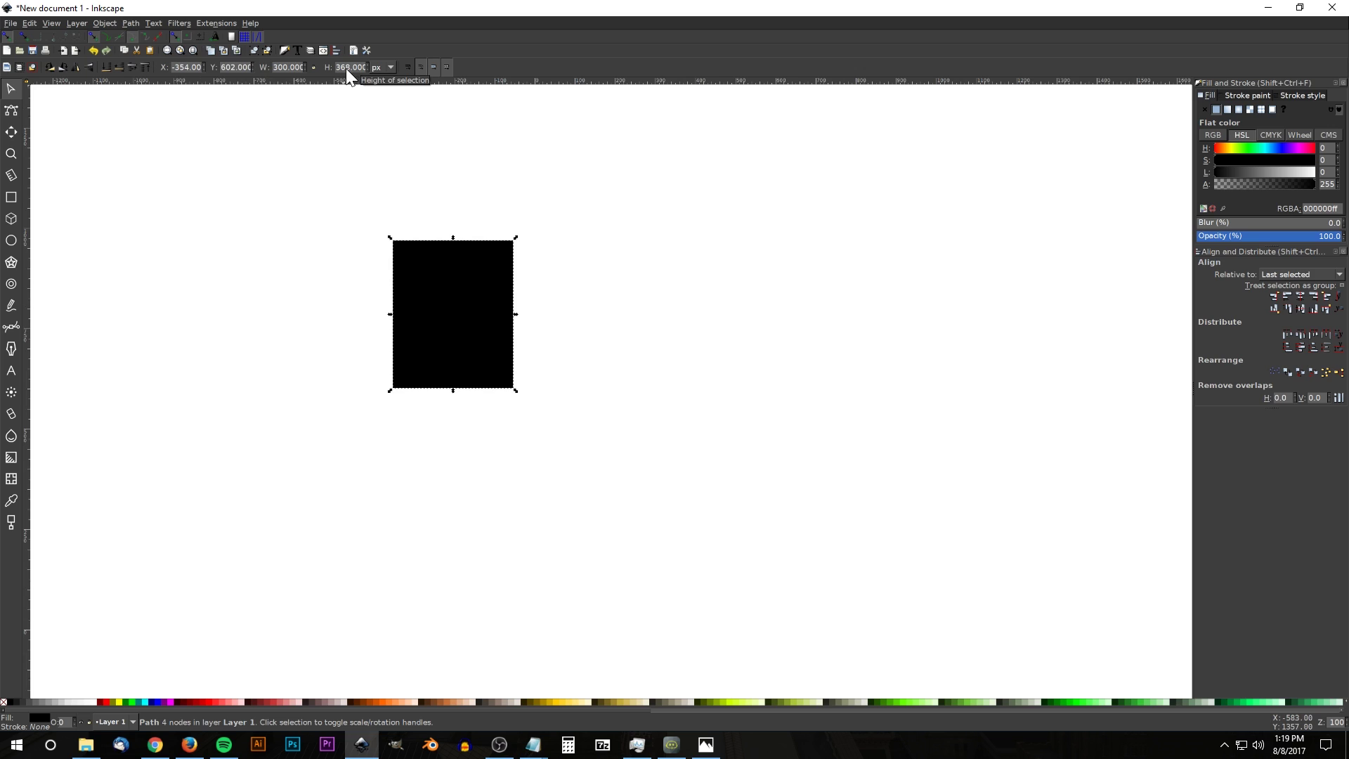
pyautogui.write('150')
pyautogui.press('Return')
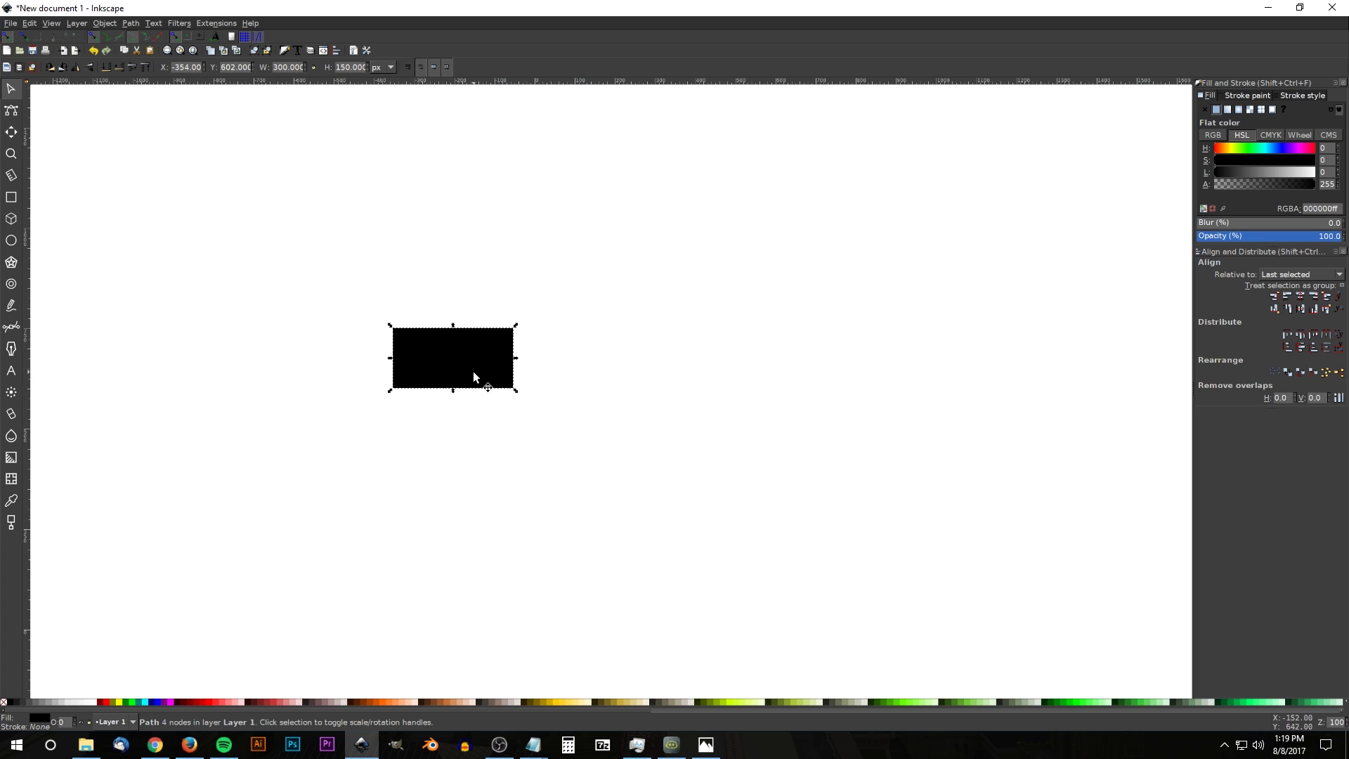
# Step: Move the rectangle slightly further toward the canvas centre and set its opacity to about 50%
pyautogui.moveTo(475, 359); pyautogui.dragTo(573, 360)
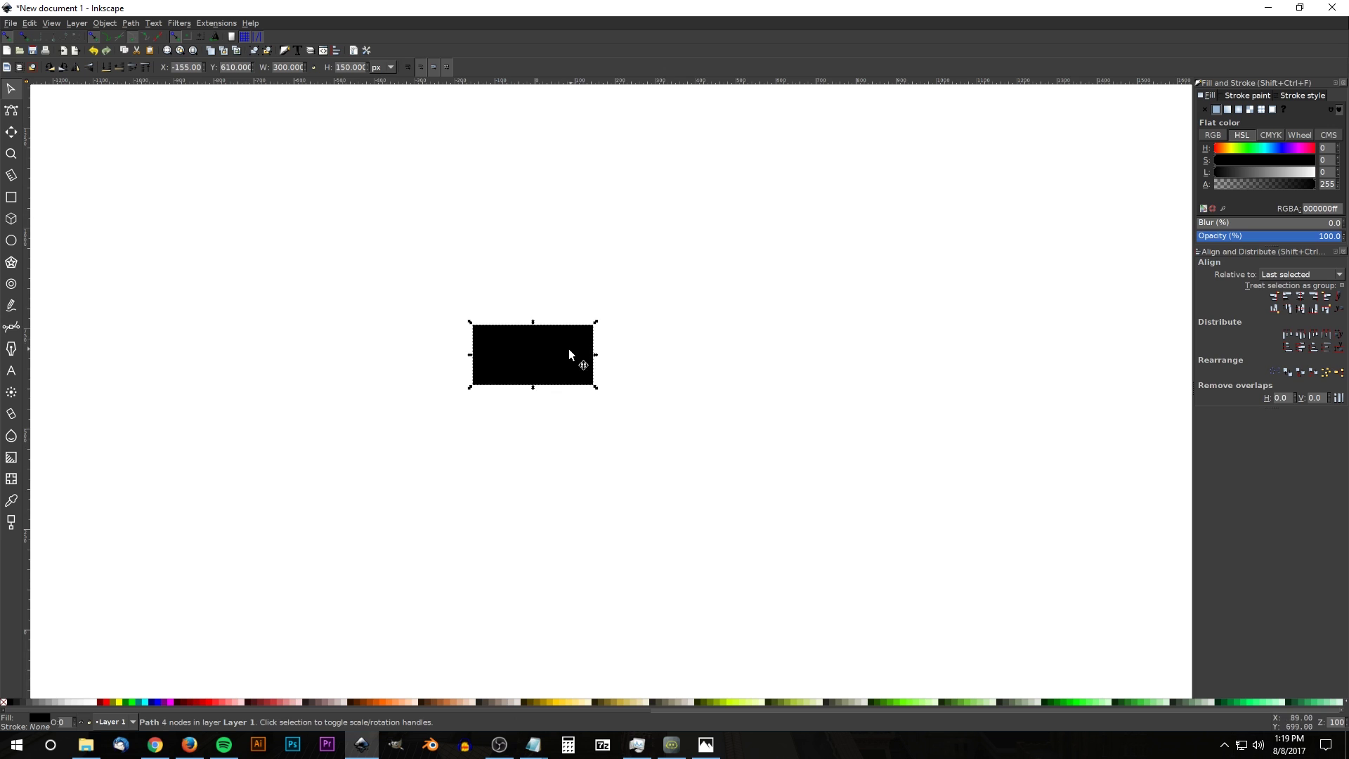
pyautogui.click(1269, 238)
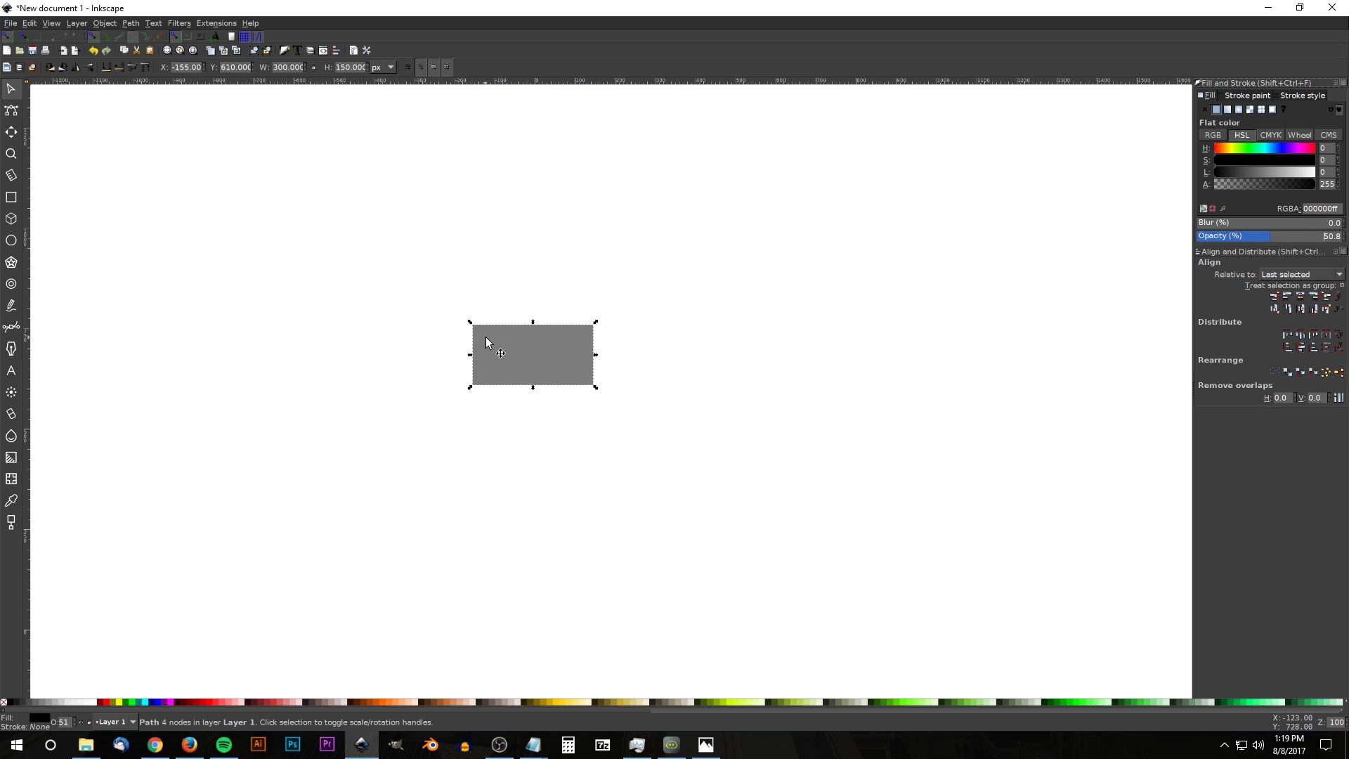
# Step: Check the reference infographic thumbnail.png in Photos, return to Inkscape and add the text "01" below the rectangle
pyautogui.click(706, 745)
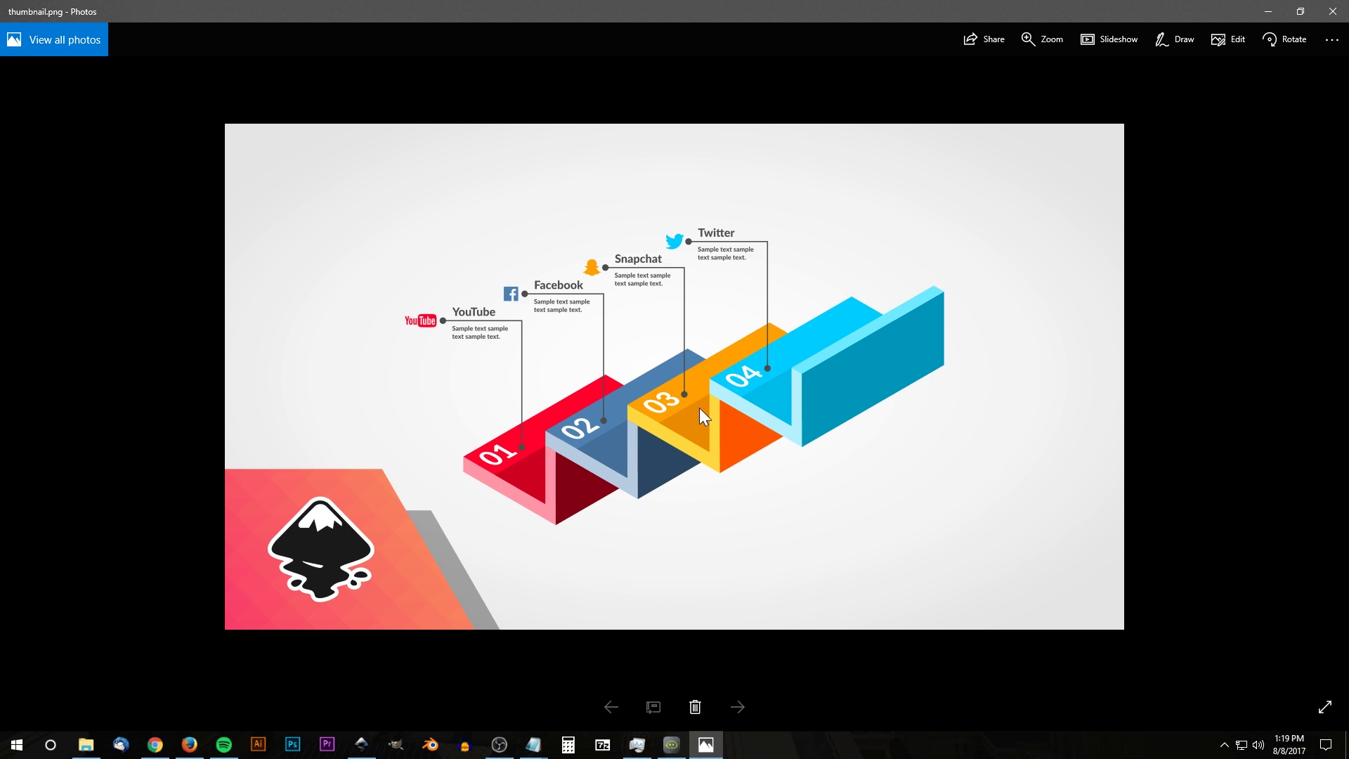
pyautogui.click(1268, 11)
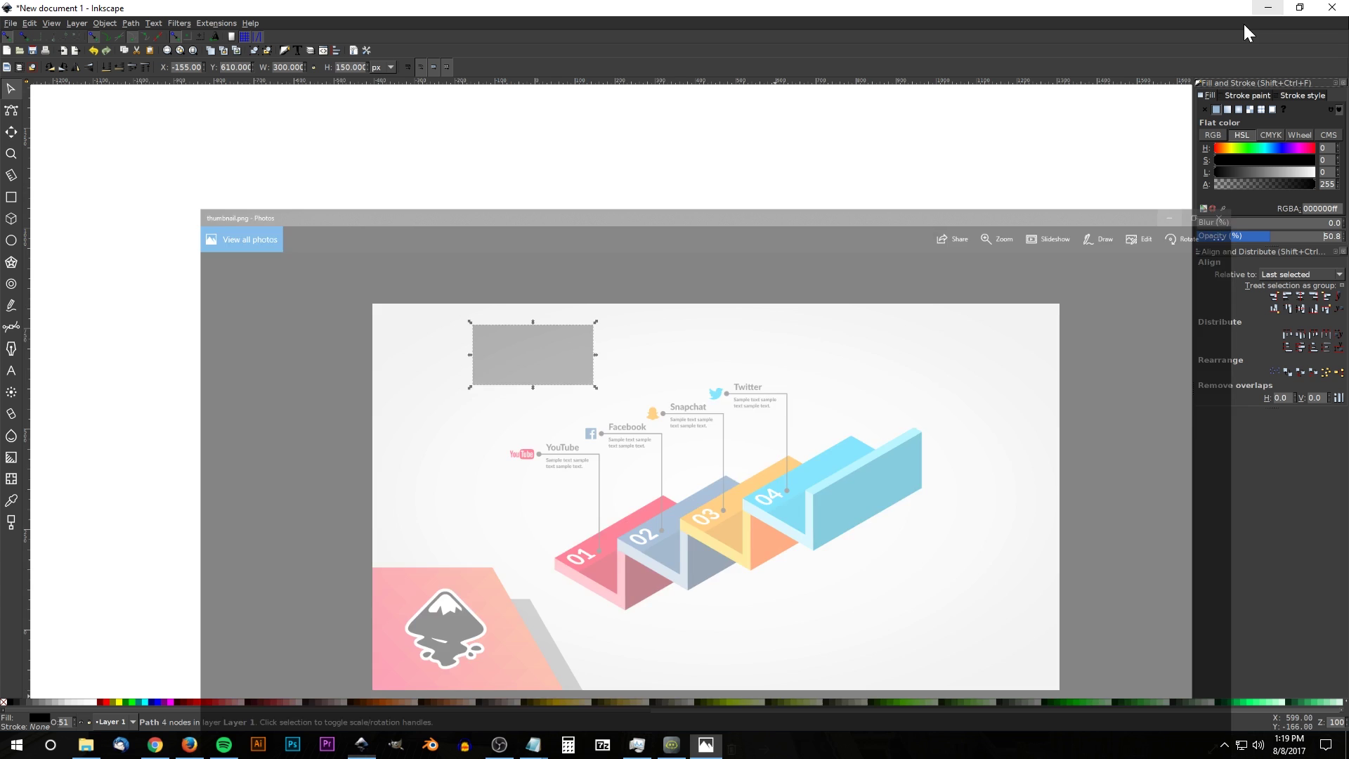
pyautogui.click(12, 372)
pyautogui.click(484, 435)
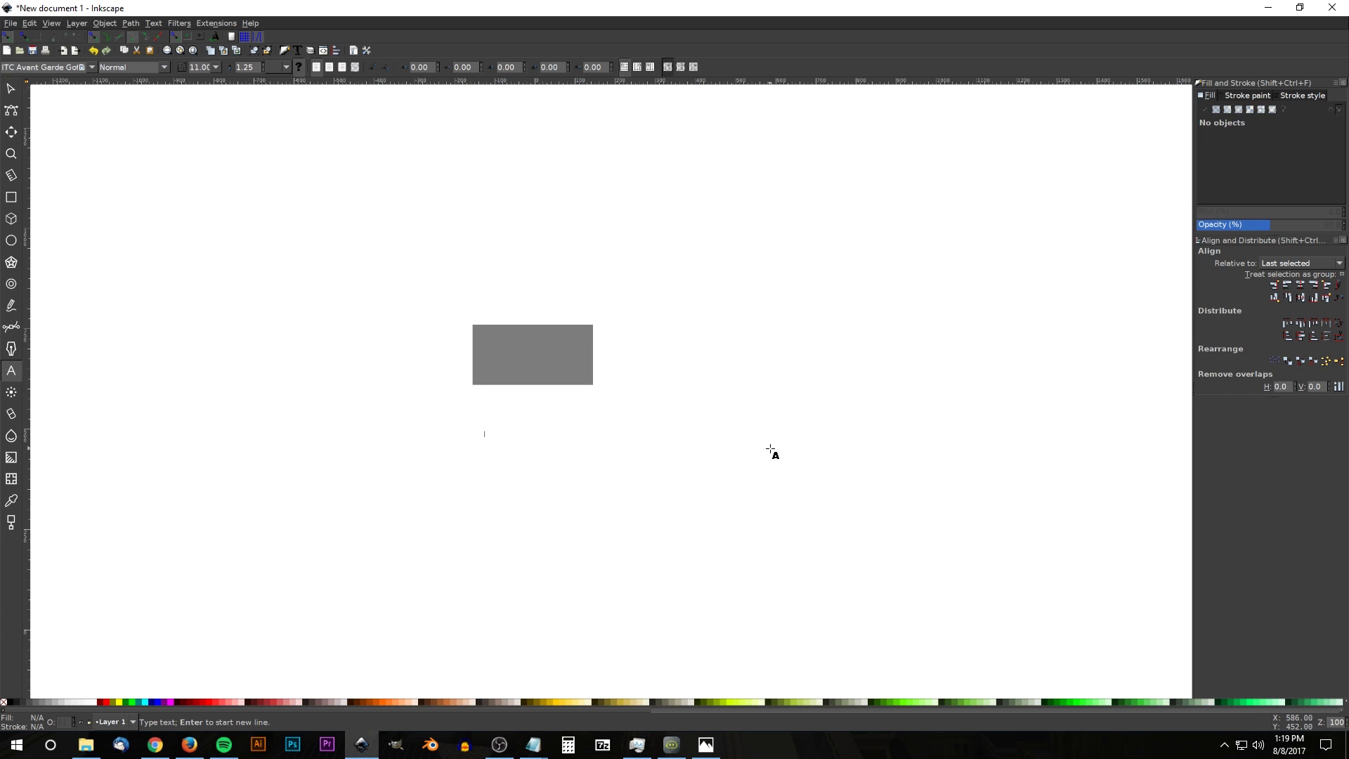
pyautogui.write('01')
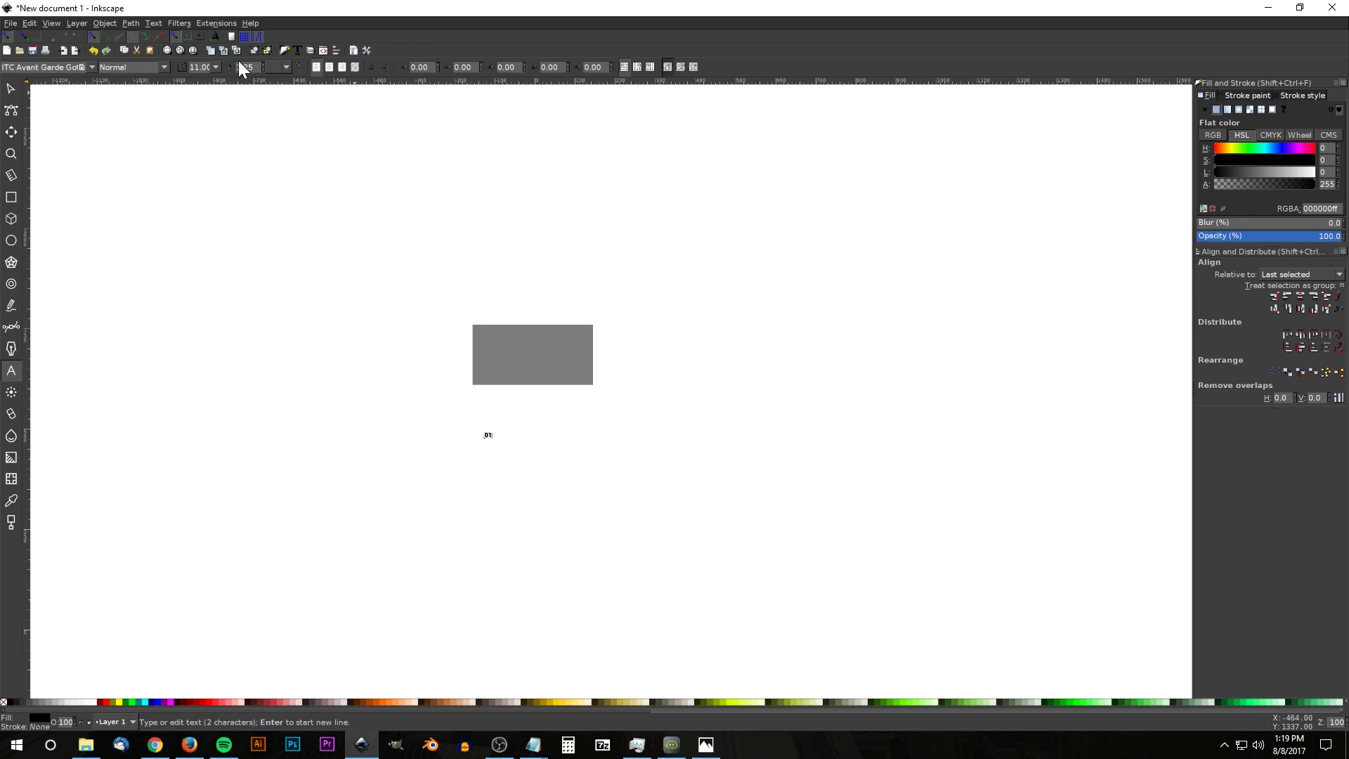
# Step: Set the font of the "01" text to Lato in the Ultra-Bold Heavy style
pyautogui.click(290, 52)
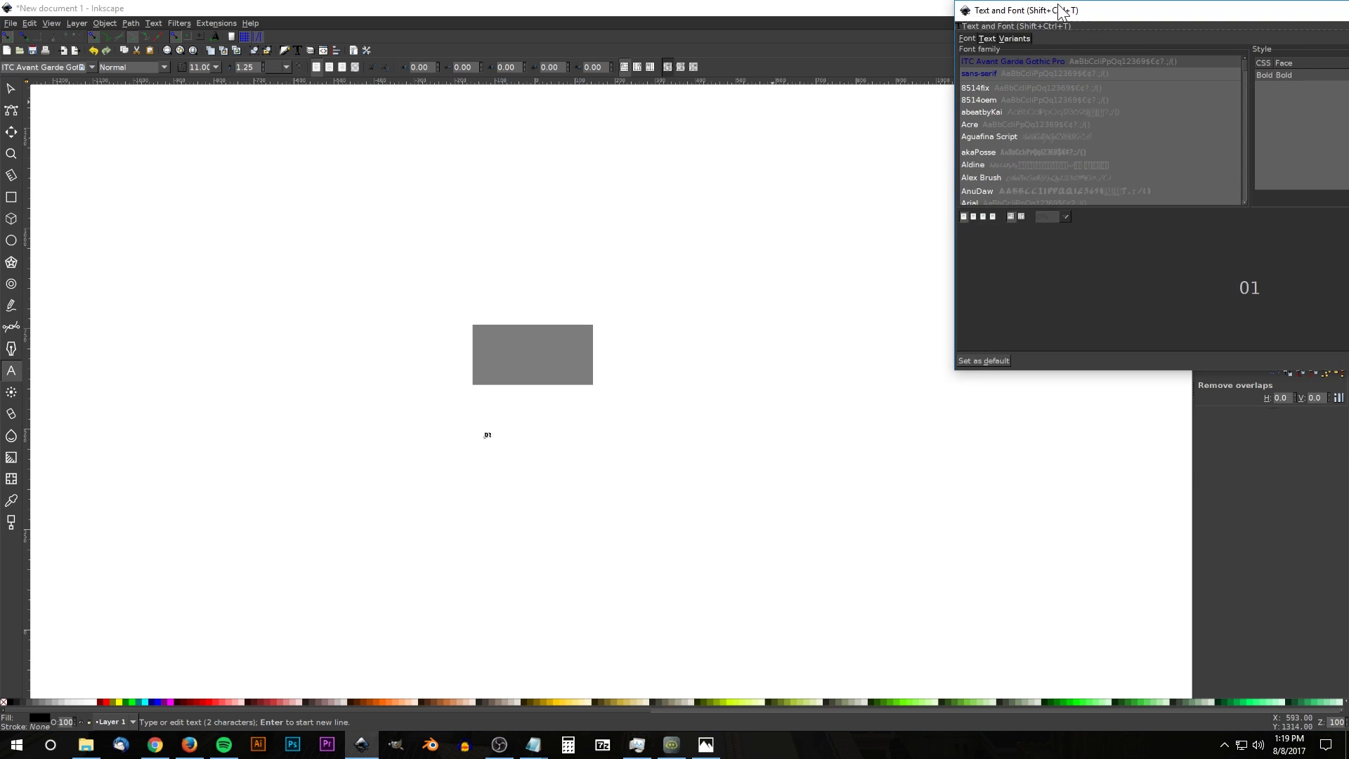
pyautogui.moveTo(1061, 9); pyautogui.dragTo(822, 106)
pyautogui.click(773, 260)
pyautogui.write('lato')
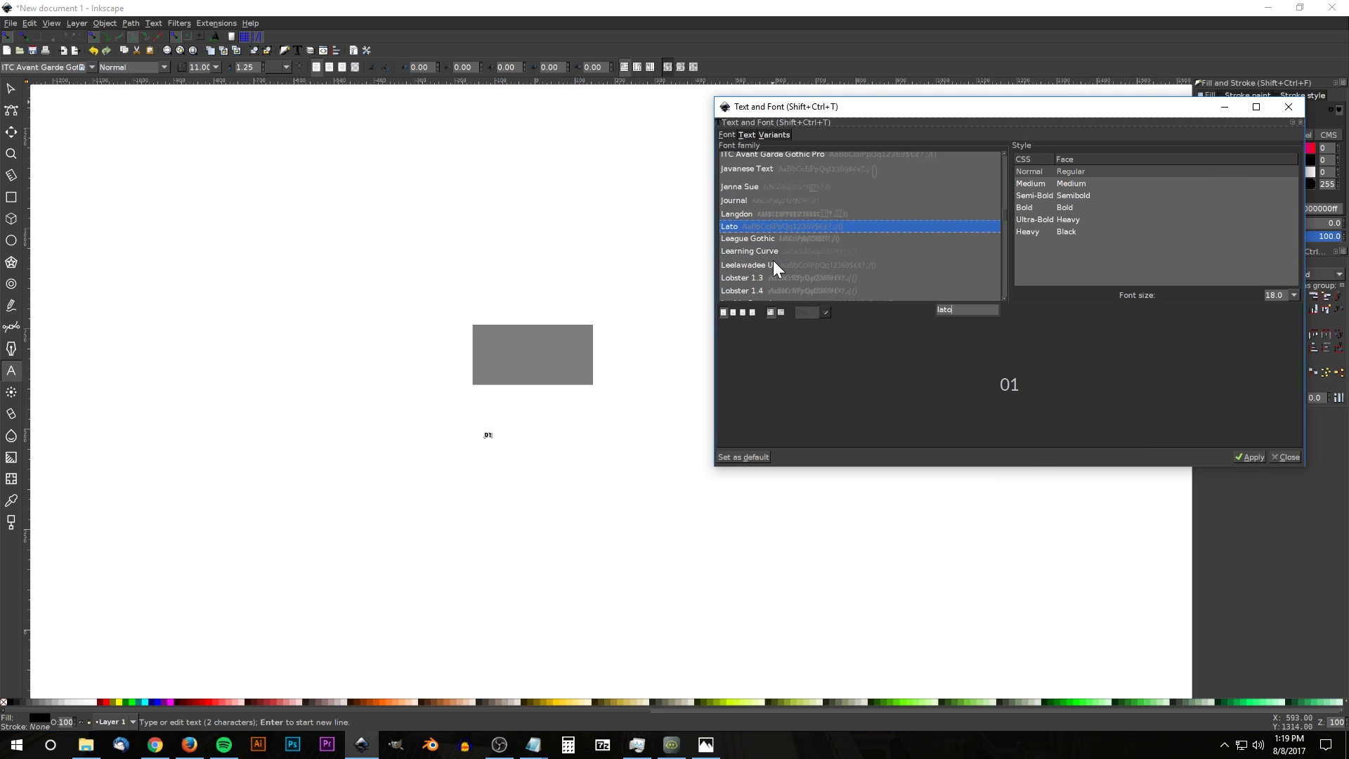
pyautogui.click(1074, 221)
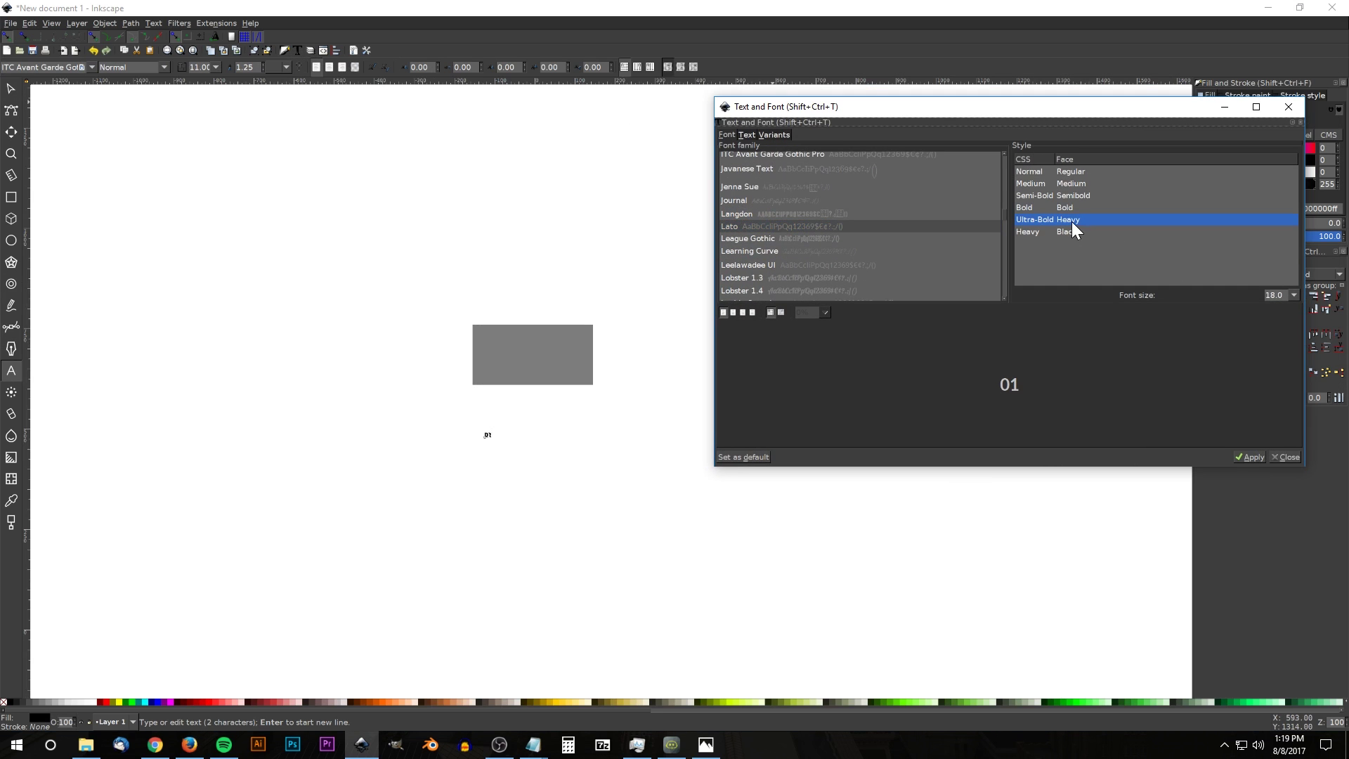
pyautogui.click(1257, 455)
pyautogui.click(1288, 107)
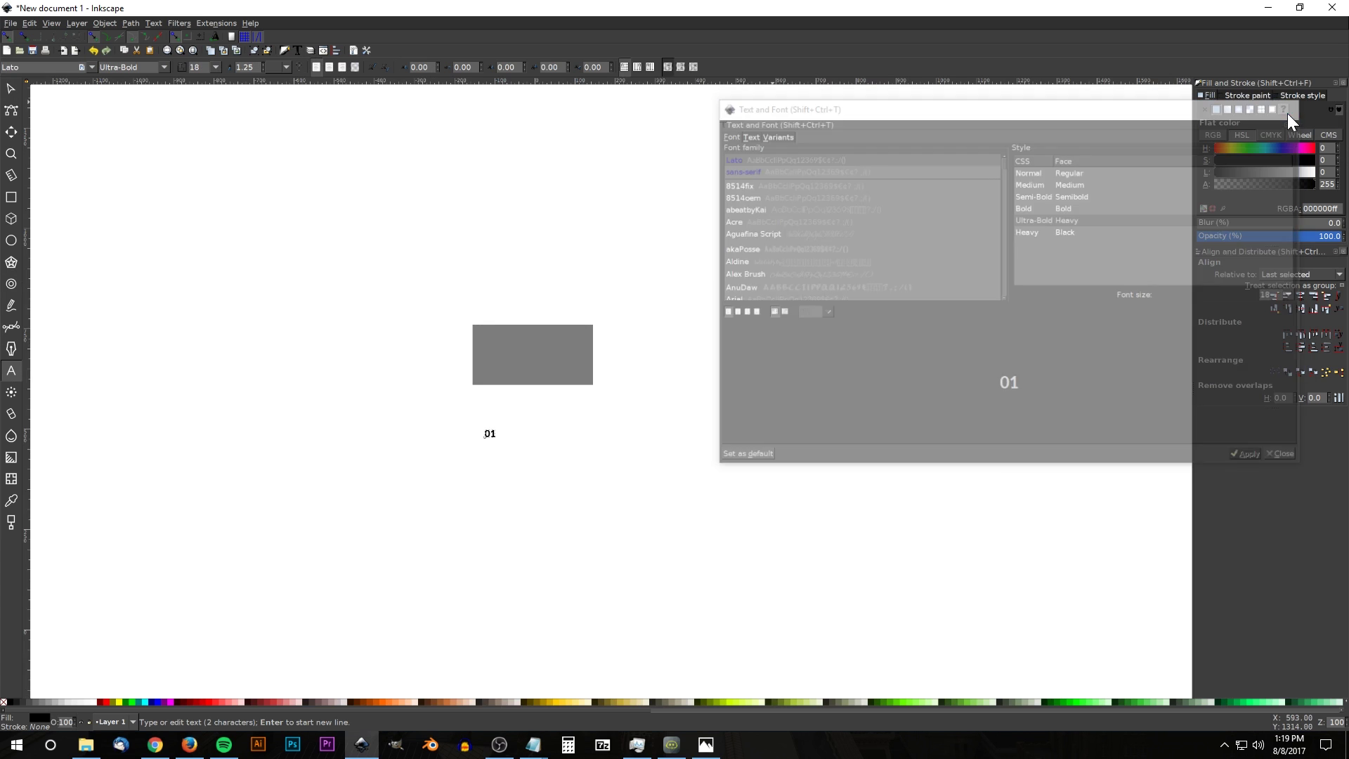
# Step: Enlarge the "01" text to about 37 px wide and place it in the rectangle's upper-left corner
pyautogui.click(6, 92)
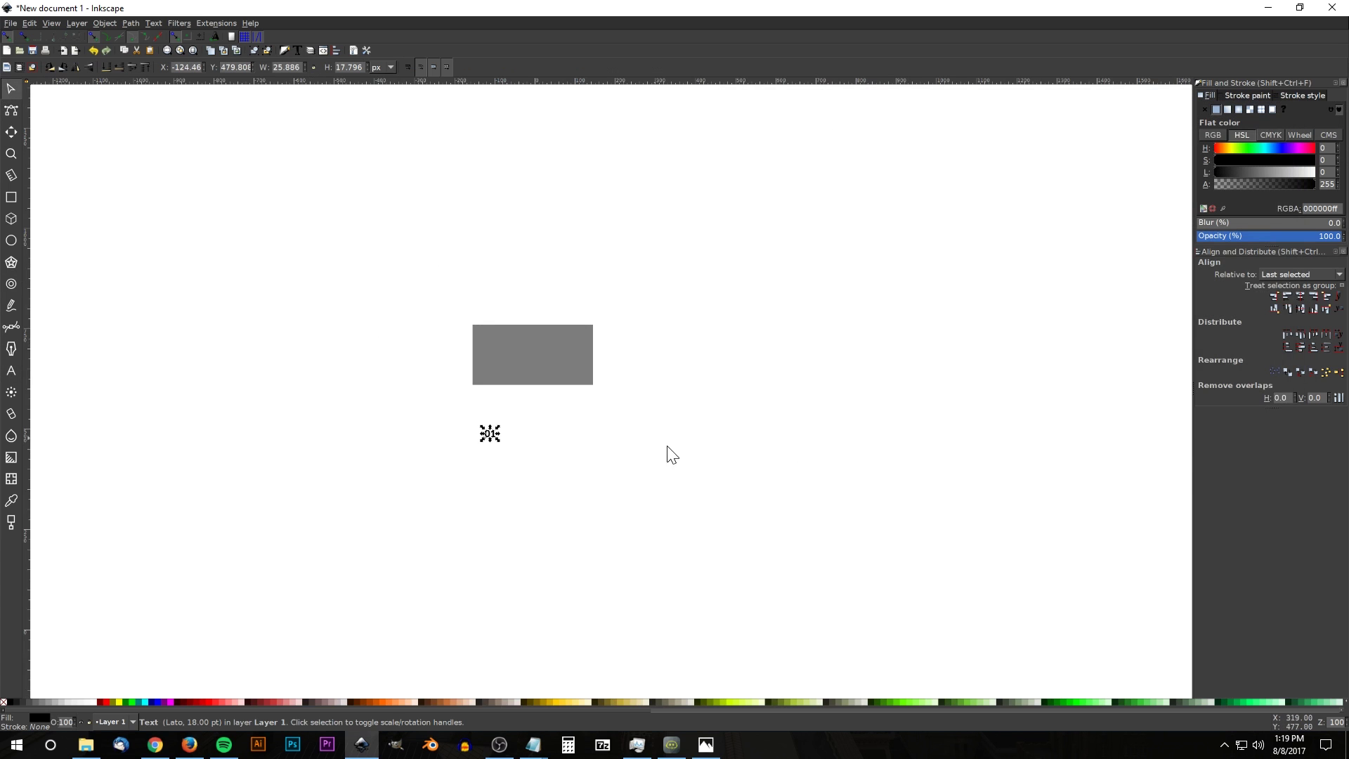
pyautogui.moveTo(490, 437); pyautogui.dragTo(496, 345)
pyautogui.click(541, 501)
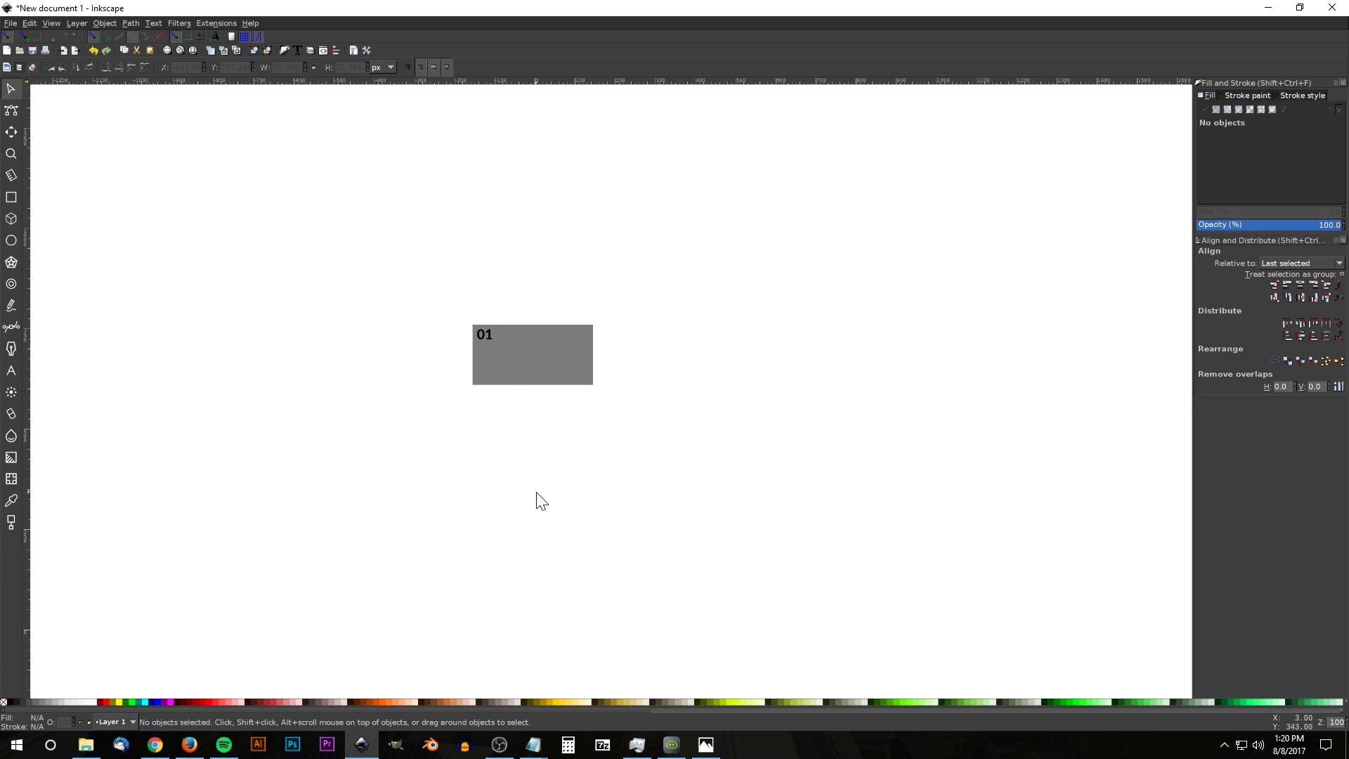
# Step: Nudge the "01" text slightly left and fill it with white
pyautogui.click(489, 337)
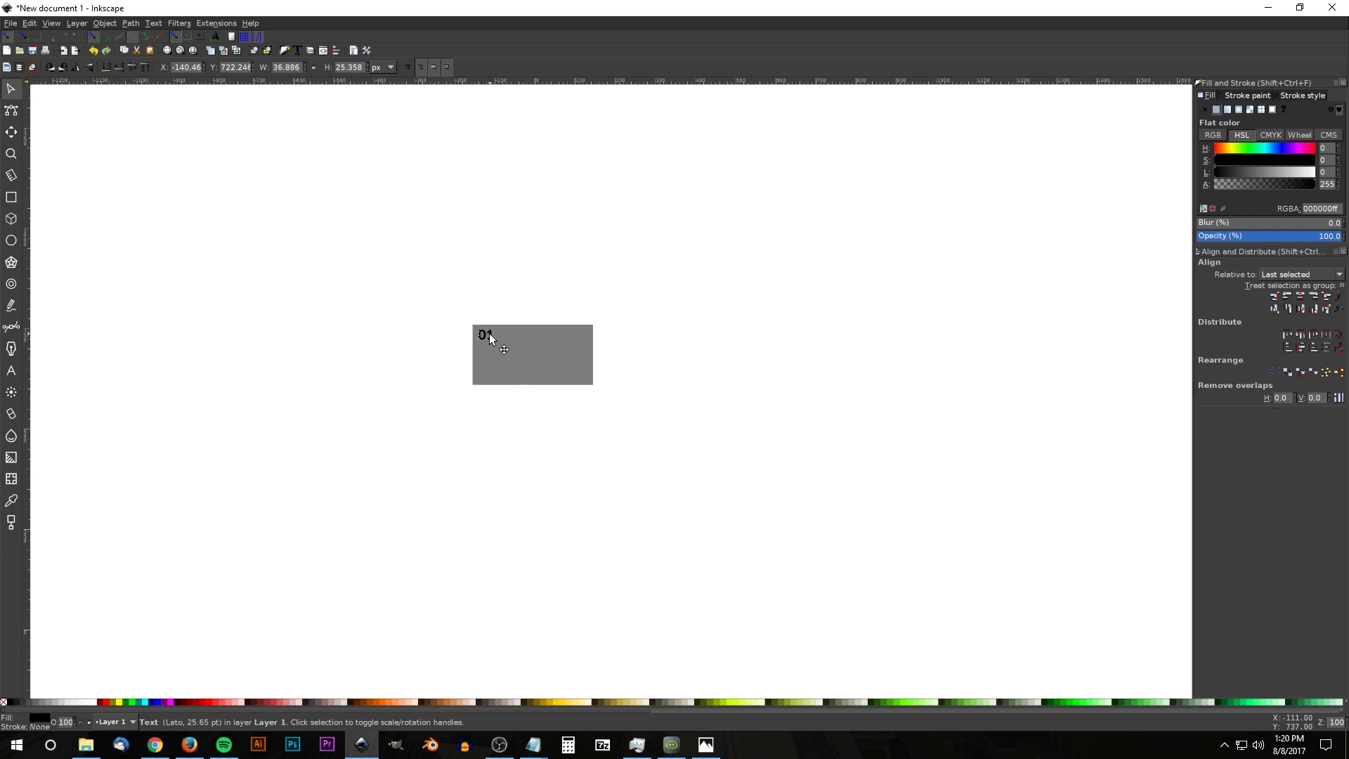
pyautogui.moveTo(490, 339); pyautogui.dragTo(487, 338)
pyautogui.click(94, 701)
pyautogui.click(675, 383)
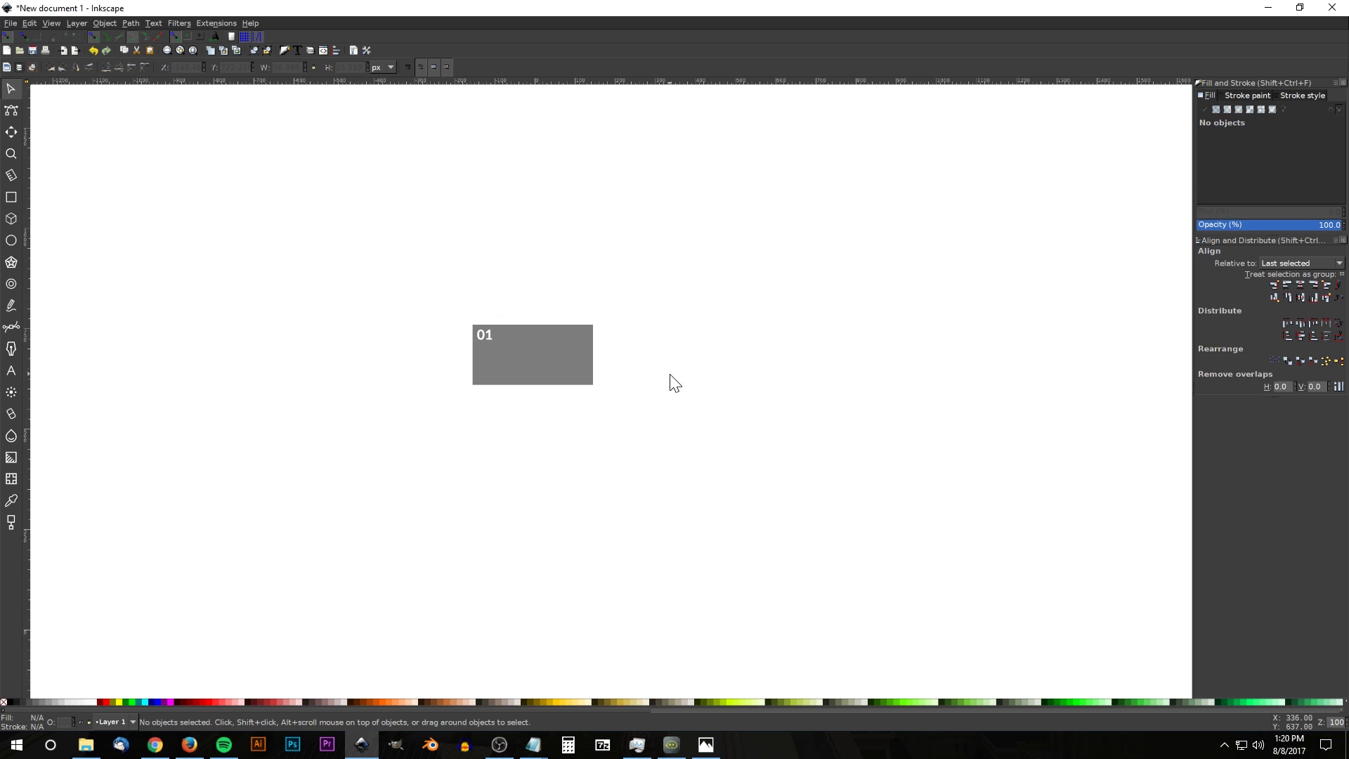
# Step: Skew the rectangle and text together leftward to about 387 px wide, and rotate them counterclockwise to about 410 × 237 px overall
pyautogui.moveTo(813, 520); pyautogui.dragTo(286, 169)
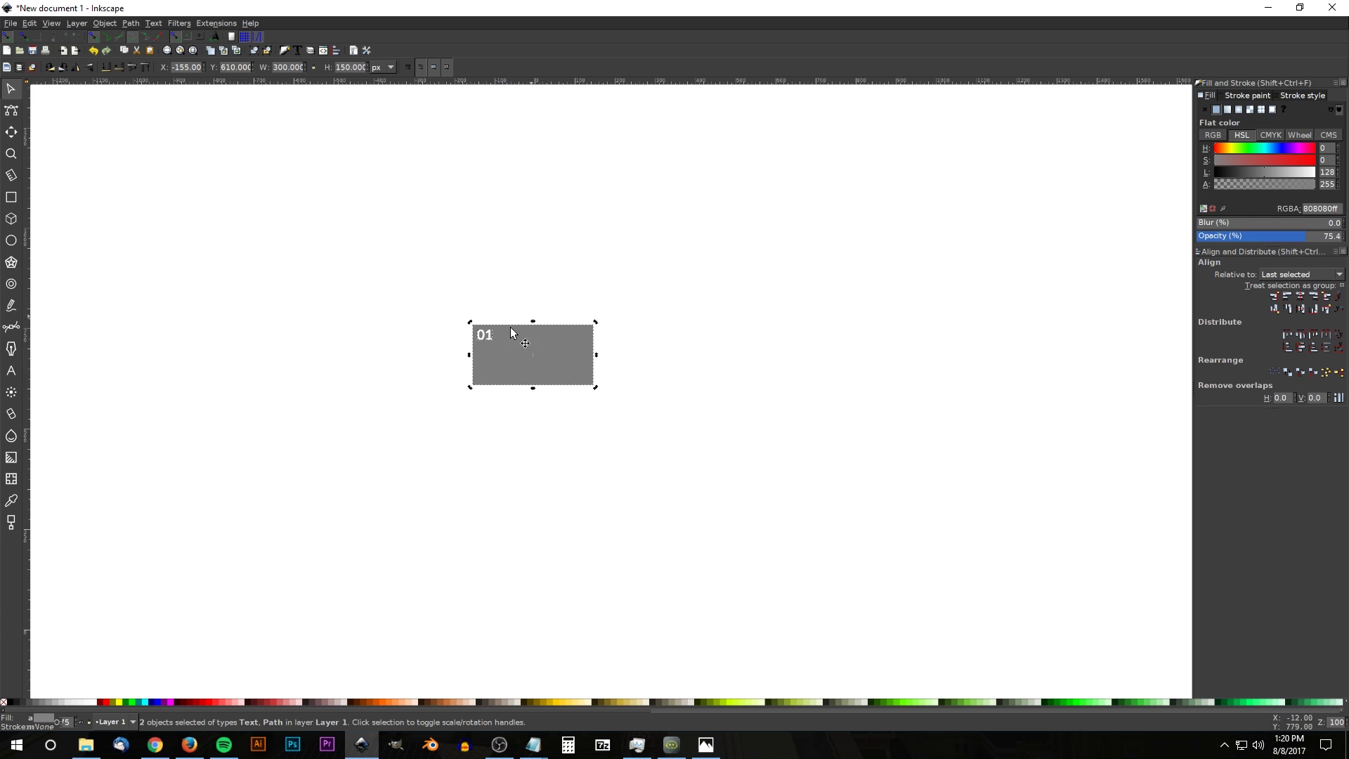
pyautogui.press('ctrl')
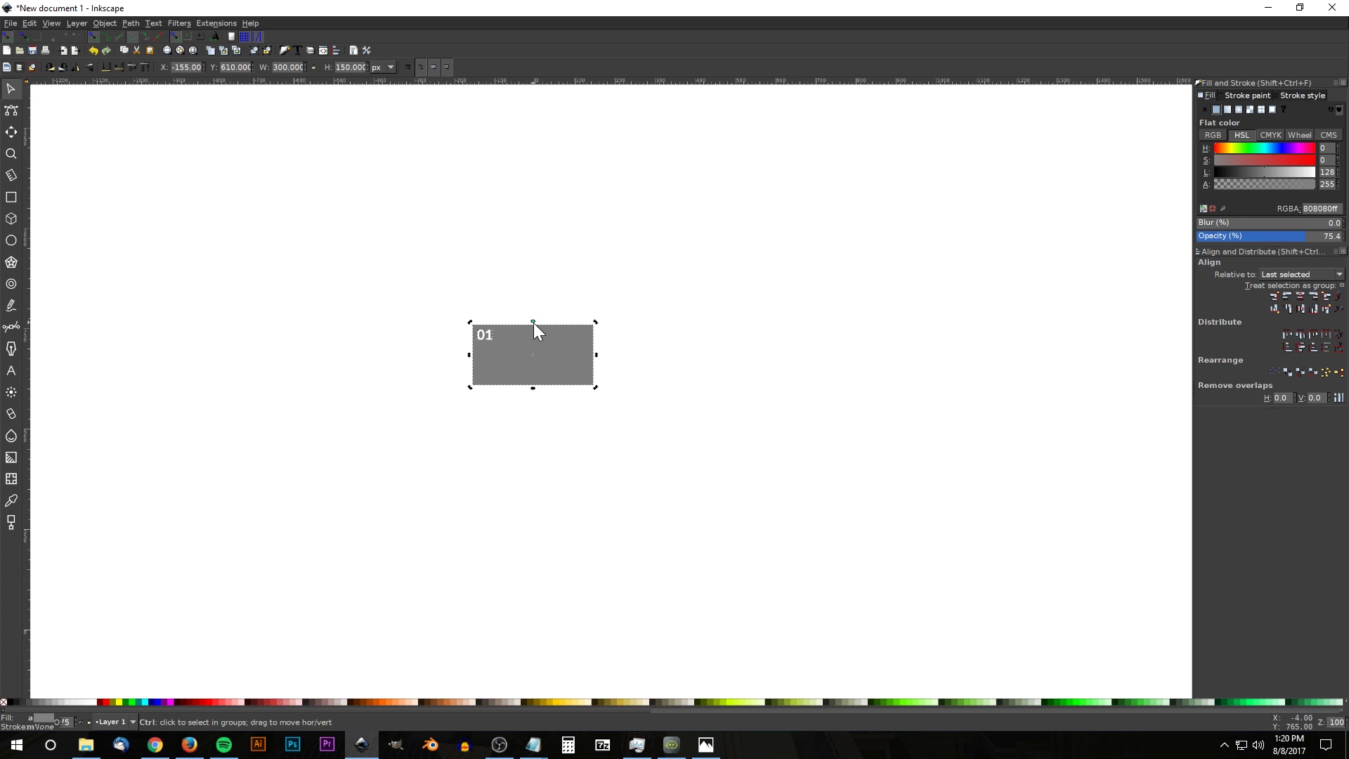
pyautogui.moveTo(533, 322); pyautogui.dragTo(520, 319)
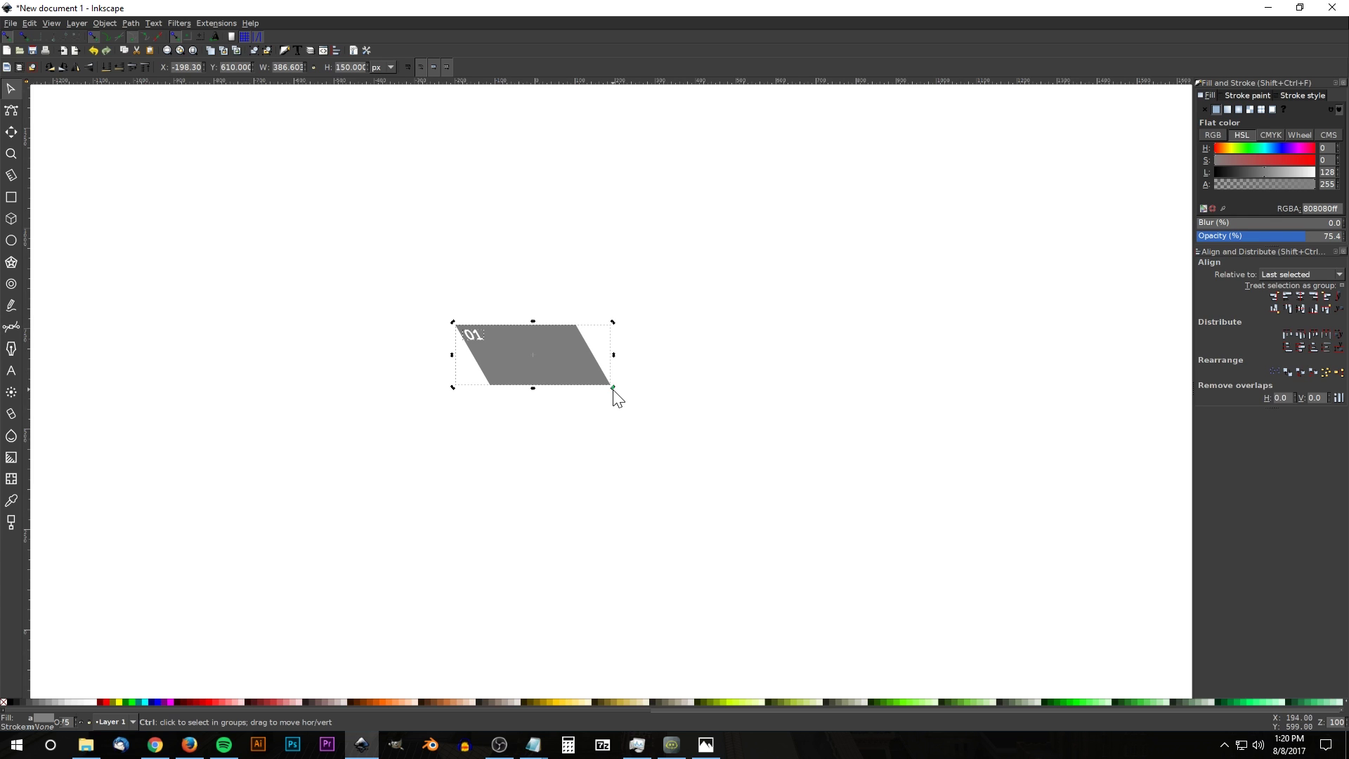
pyautogui.moveTo(614, 388); pyautogui.dragTo(606, 345)
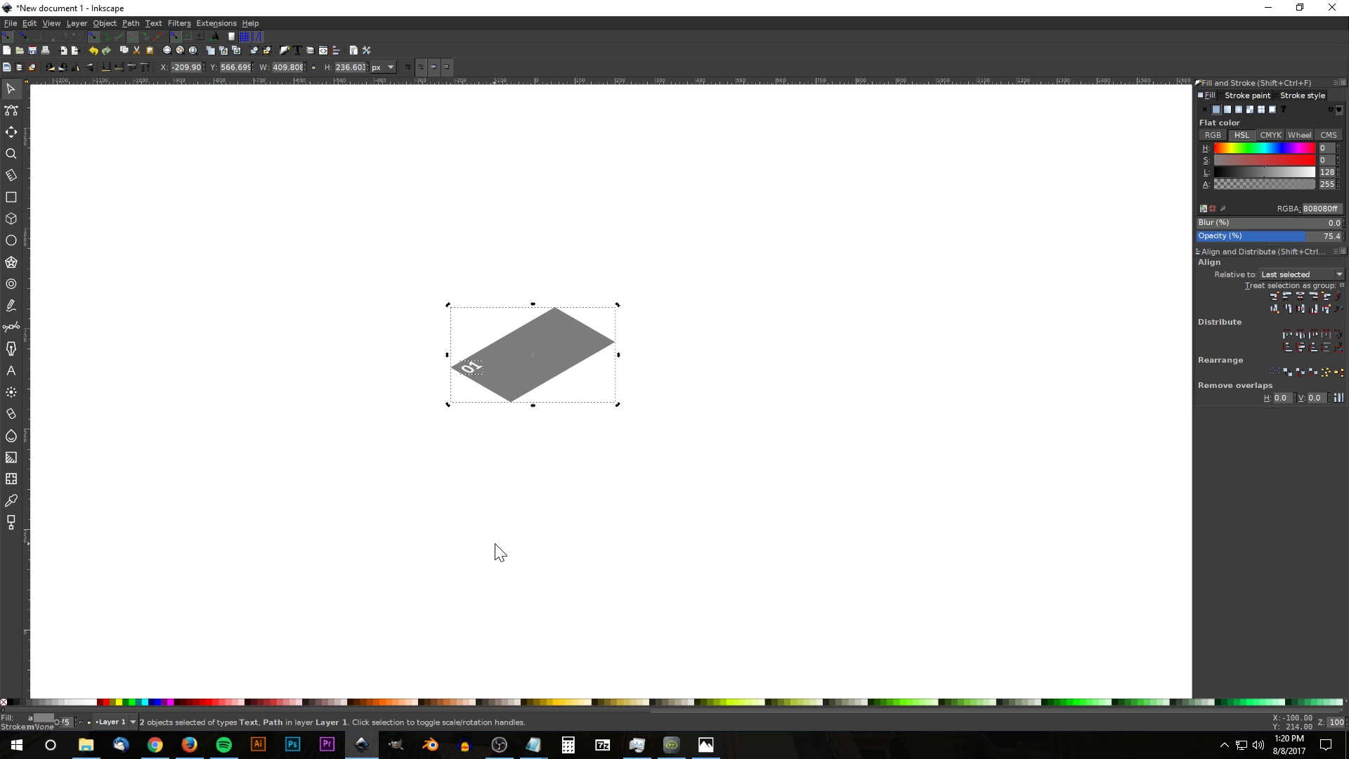
pyautogui.click(746, 320)
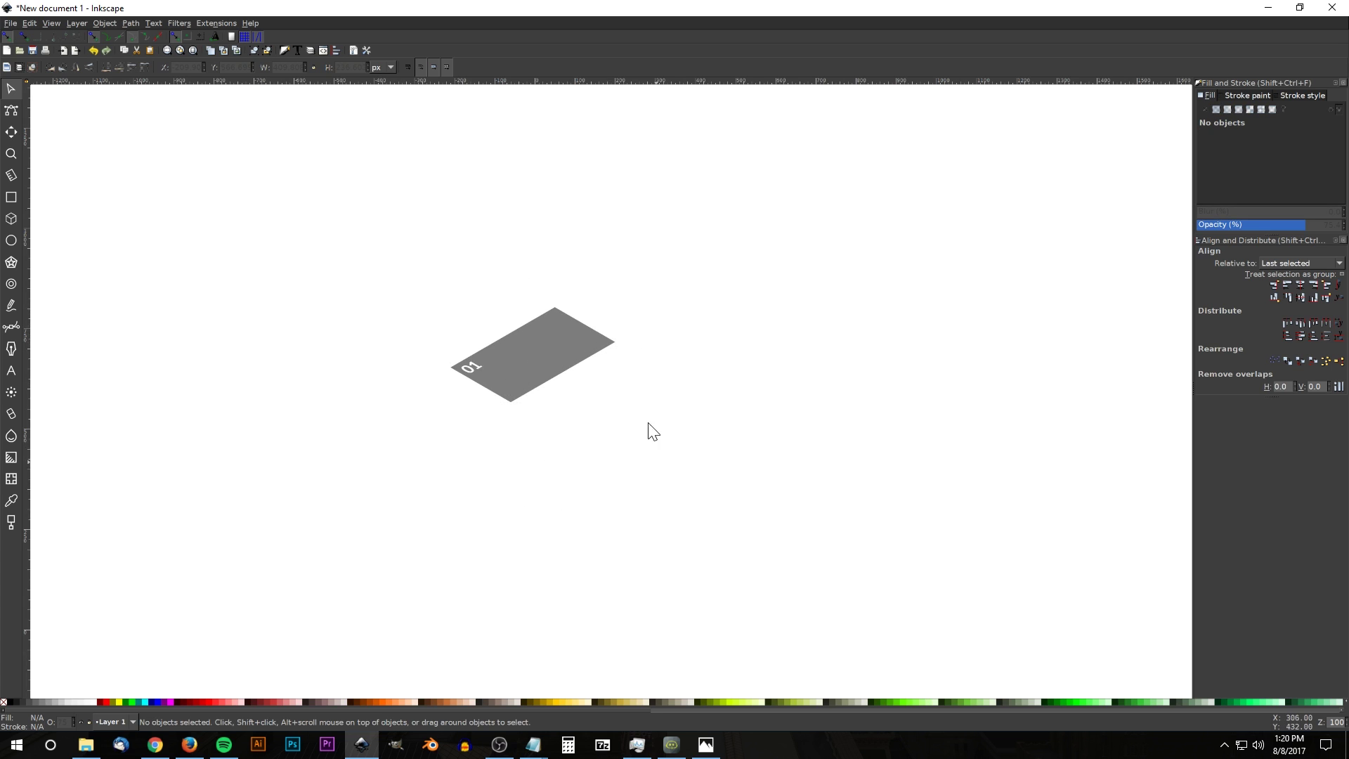
pyautogui.scroll(2, 542, 386)
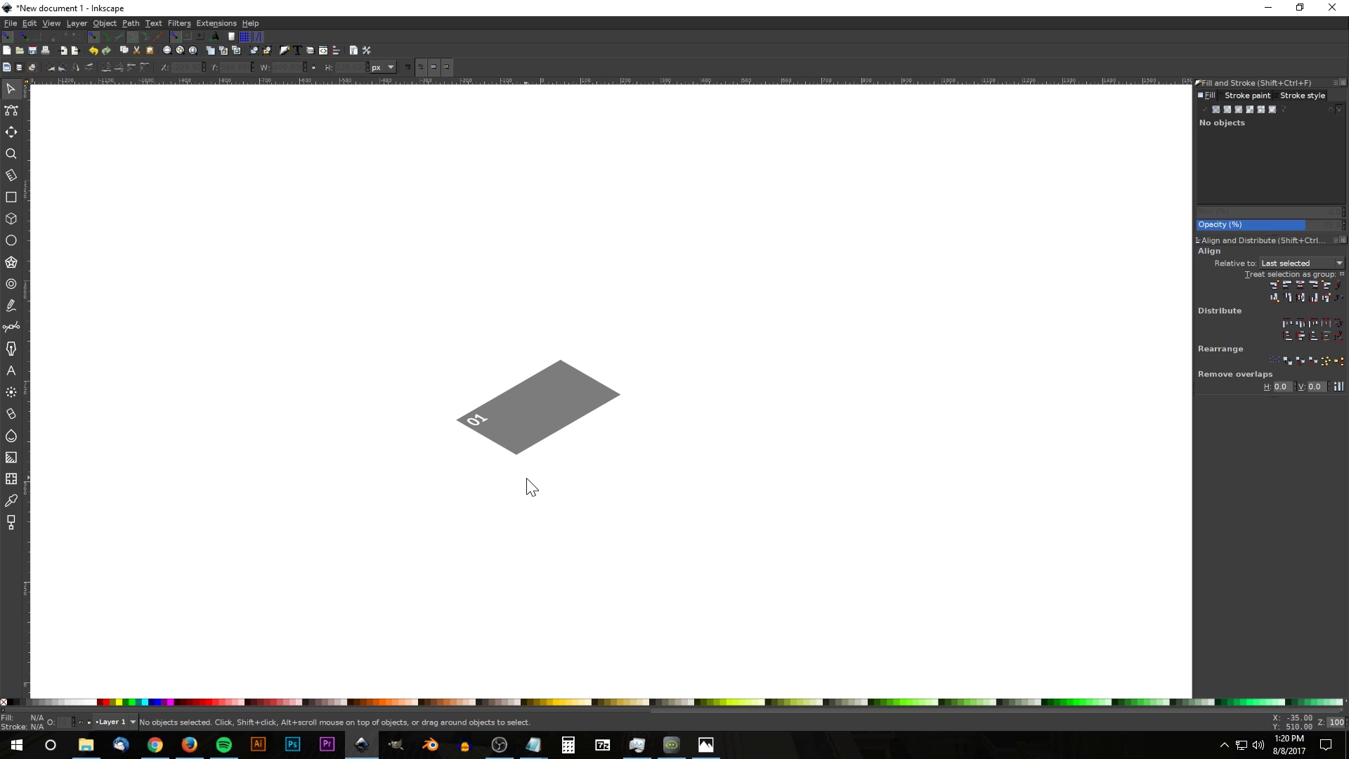
# Step: Duplicate the grey parallelogram, fill the copy with red, and place it about 24 px straight below, behind the original
pyautogui.scroll(3, 523, 485)
pyautogui.scroll(2, 518, 515)
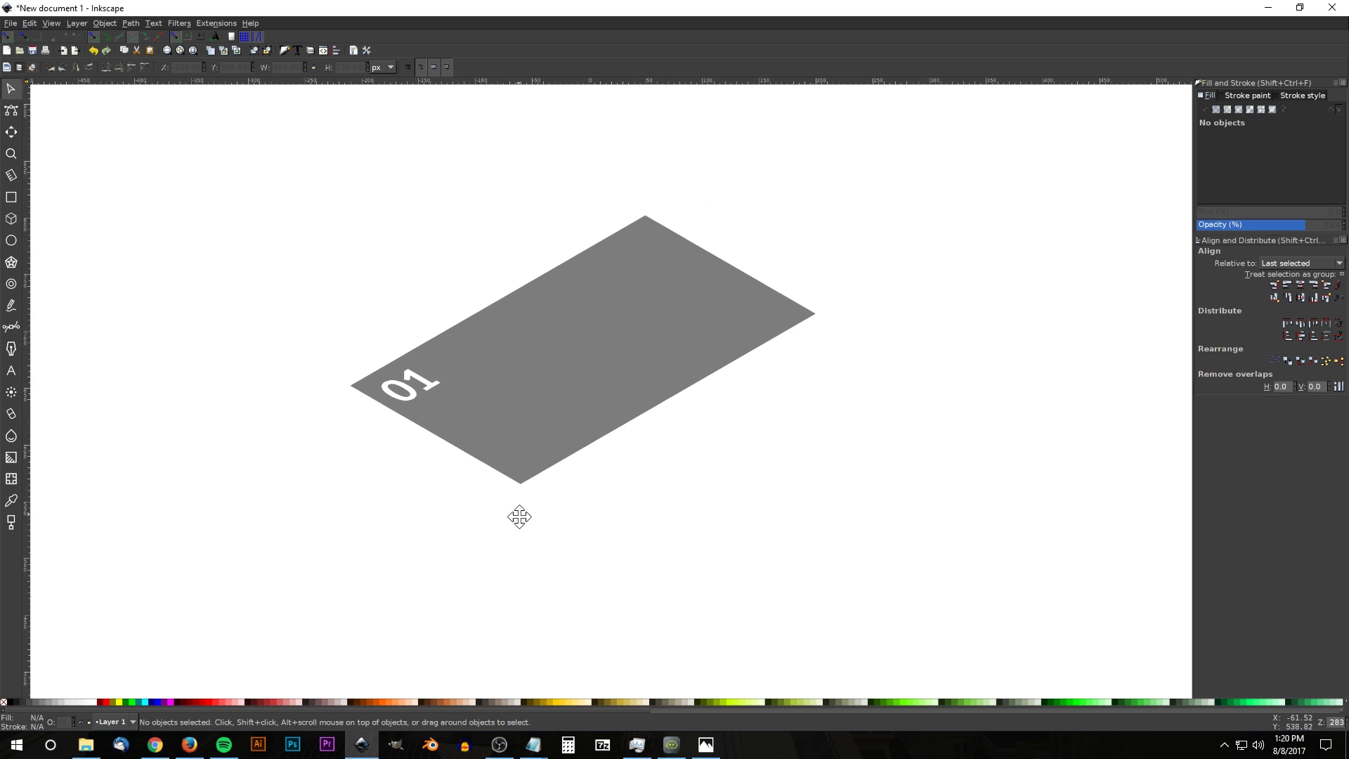
pyautogui.click(597, 343)
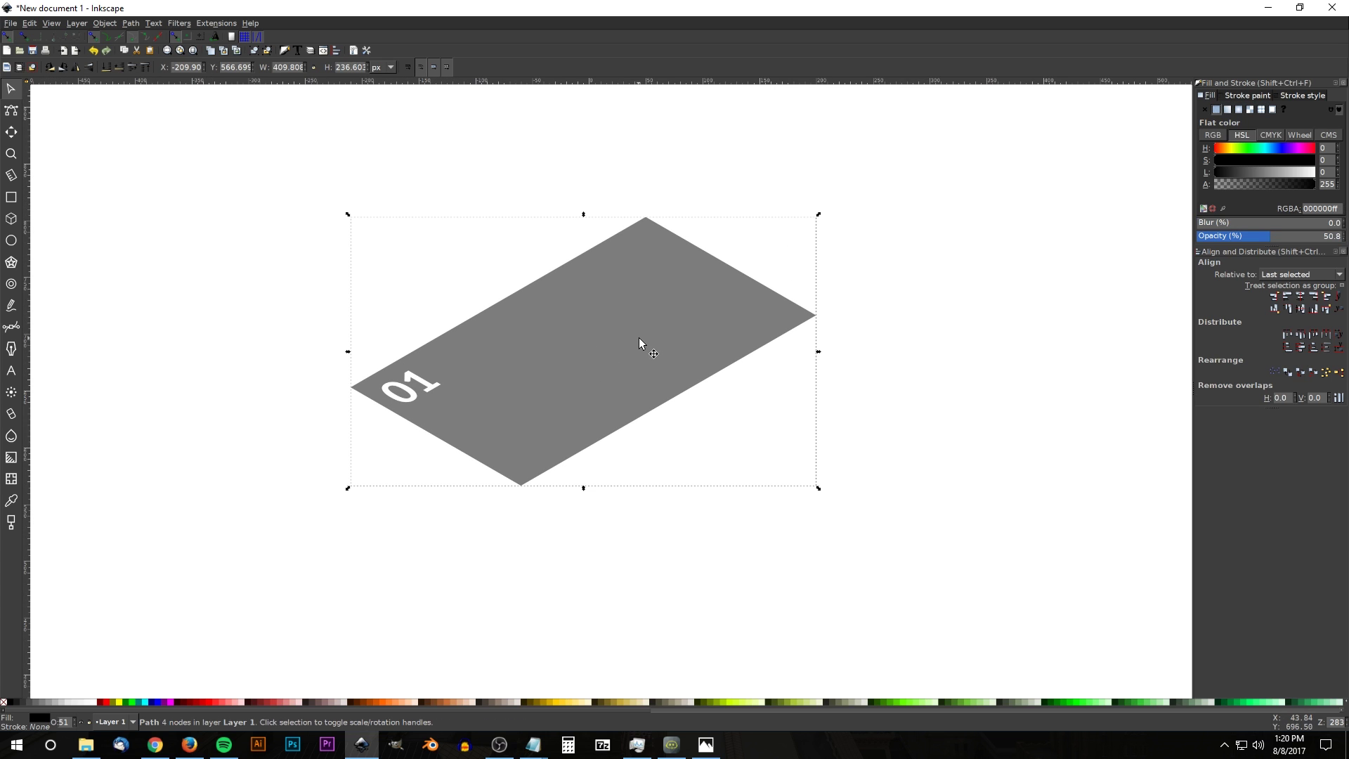
pyautogui.hotkey('ctrl', 'alt', 'v')
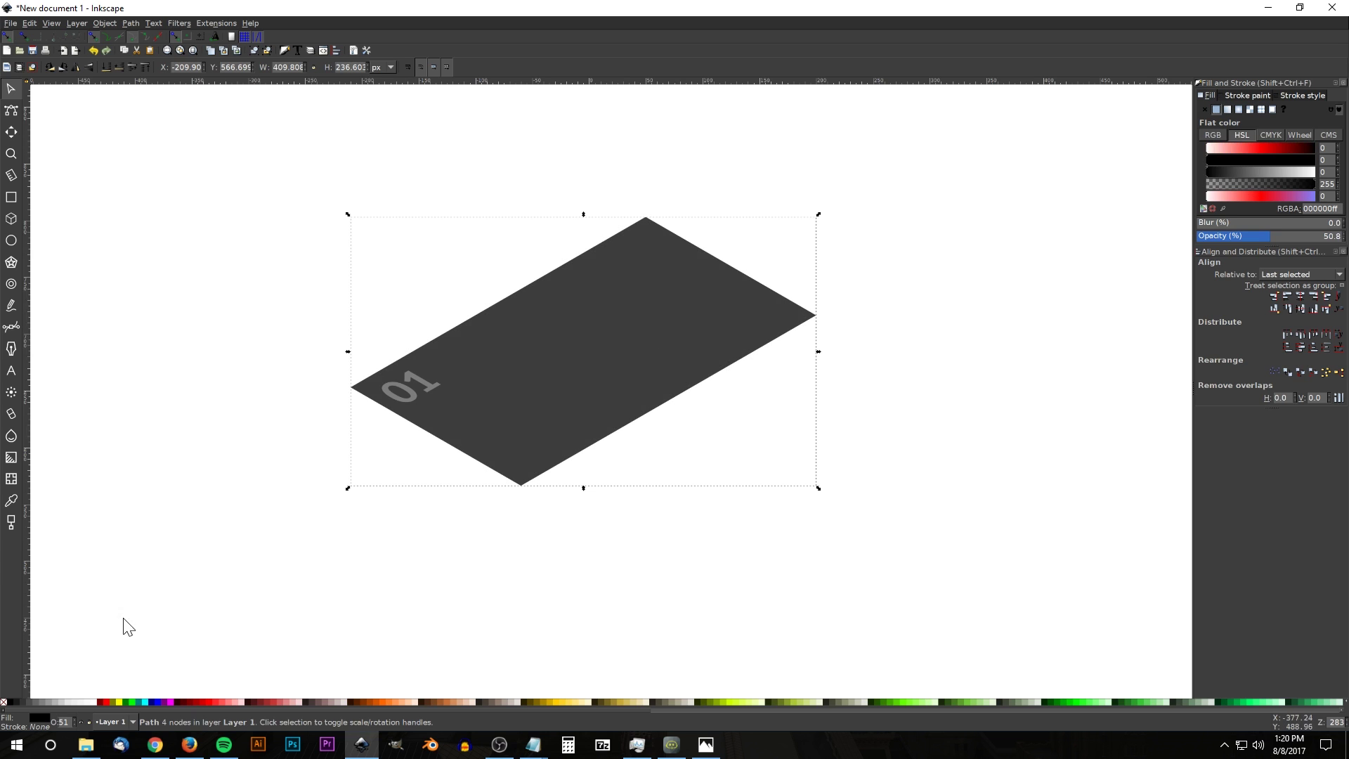
pyautogui.click(107, 702)
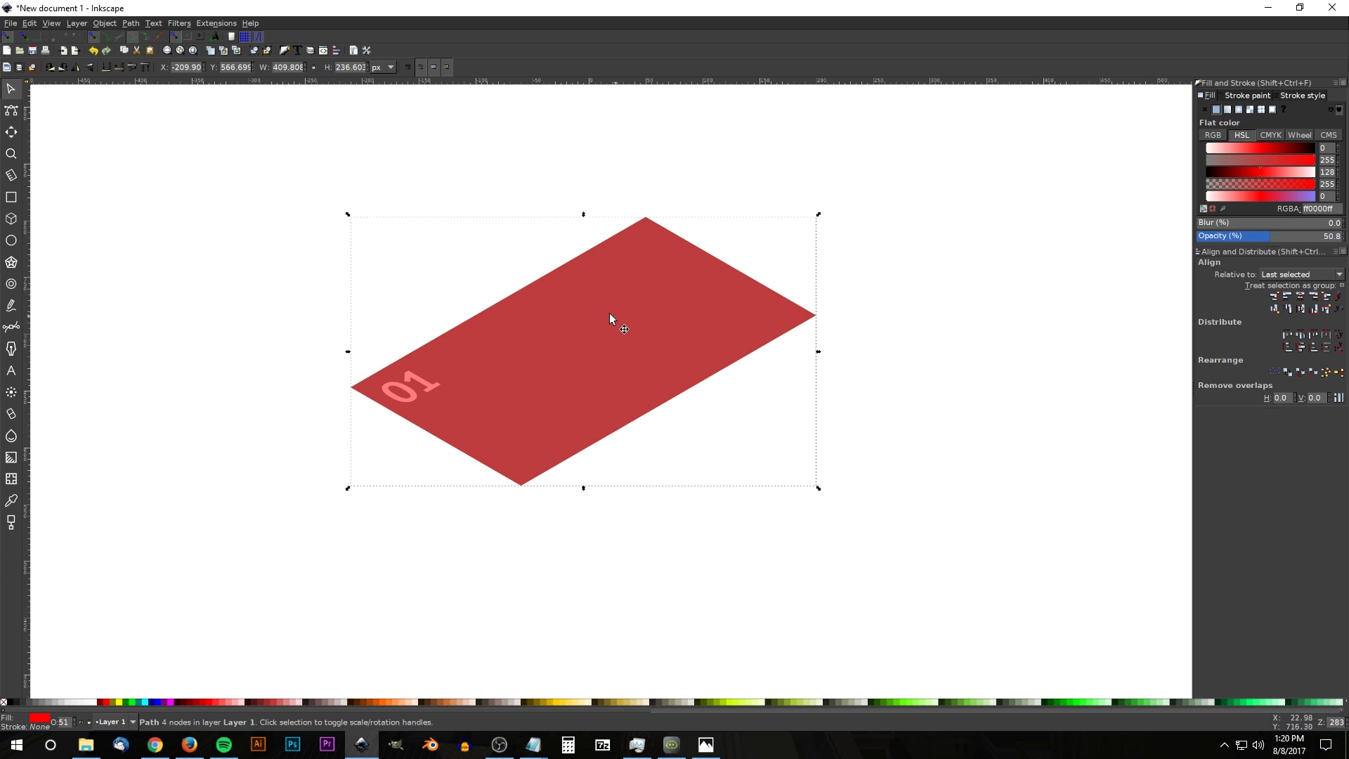
pyautogui.moveTo(599, 286); pyautogui.dragTo(591, 316)
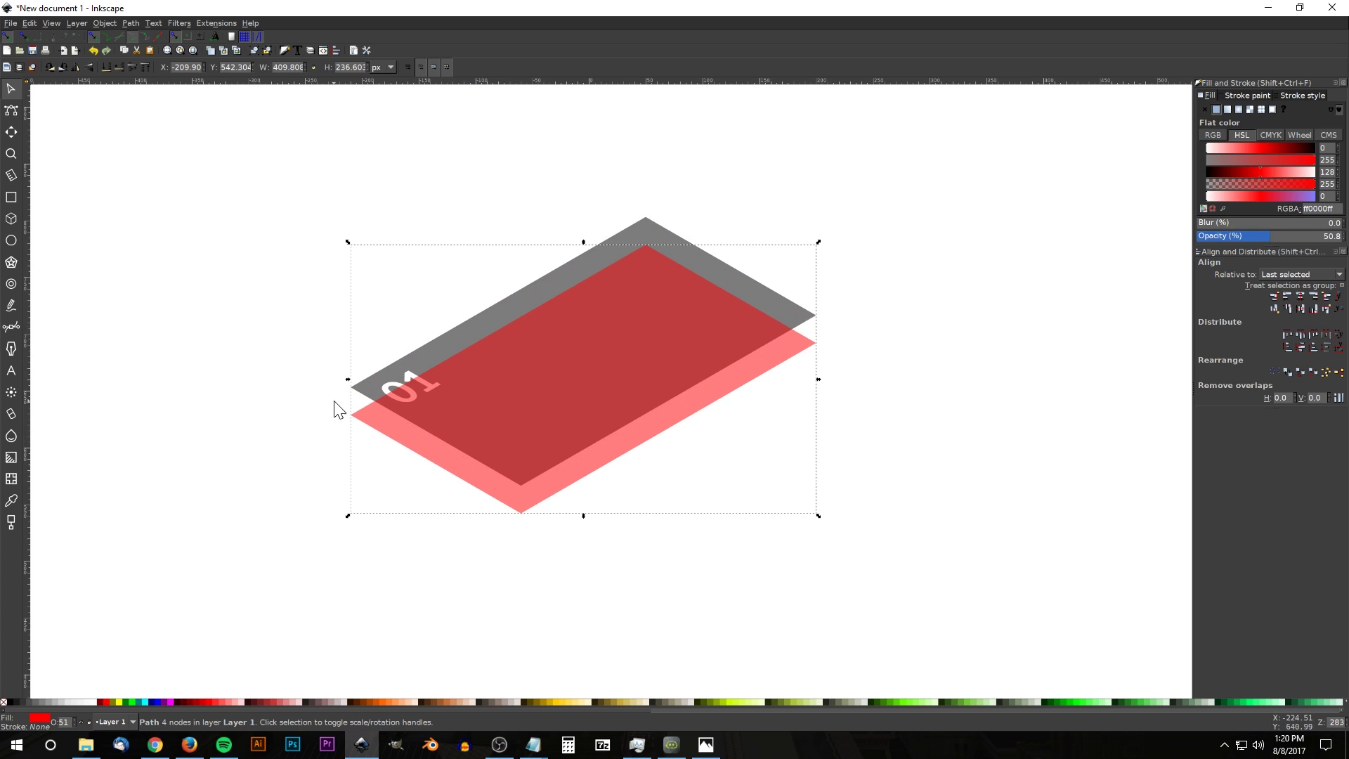
pyautogui.click(105, 69)
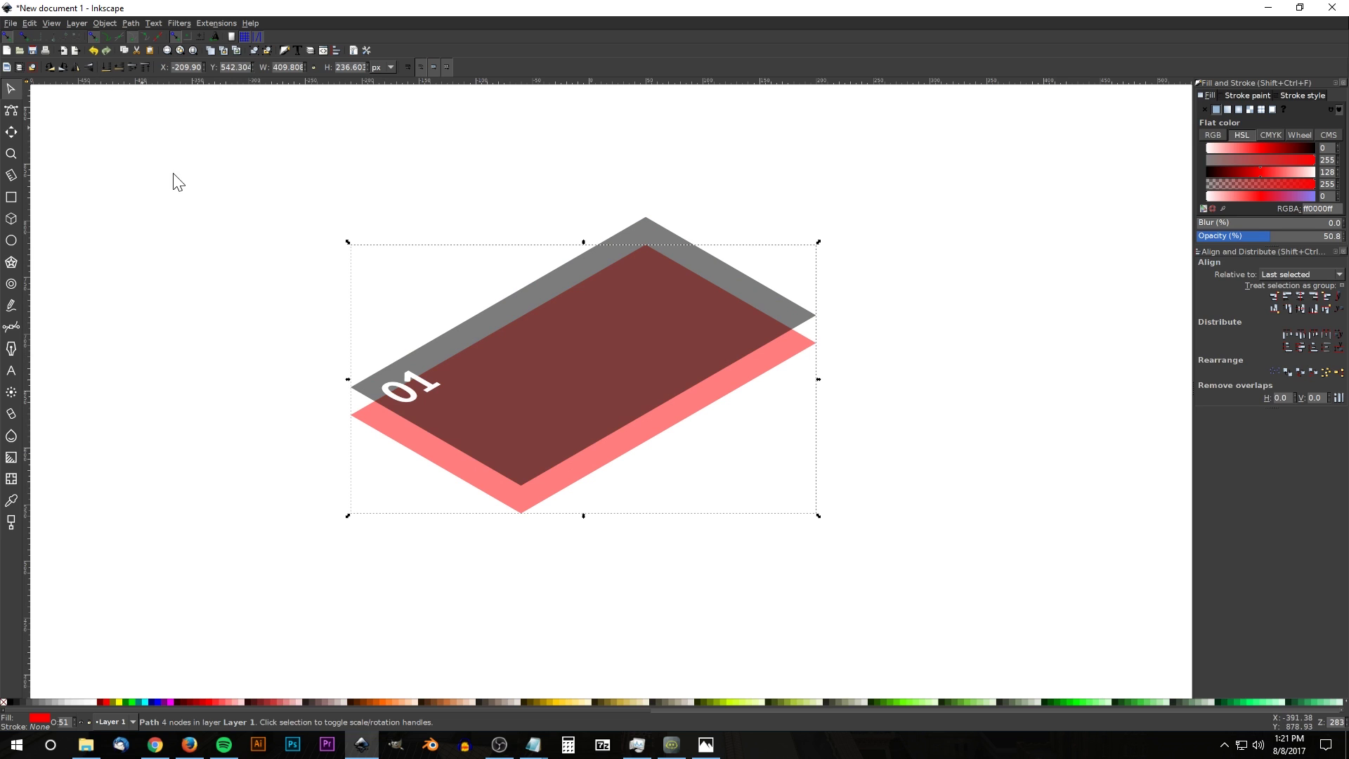
# Step: Draw a closed triangle about 151 × 88 px over the gap at the parallelograms' left corner, and select it together with the red parallelogram
pyautogui.click(16, 327)
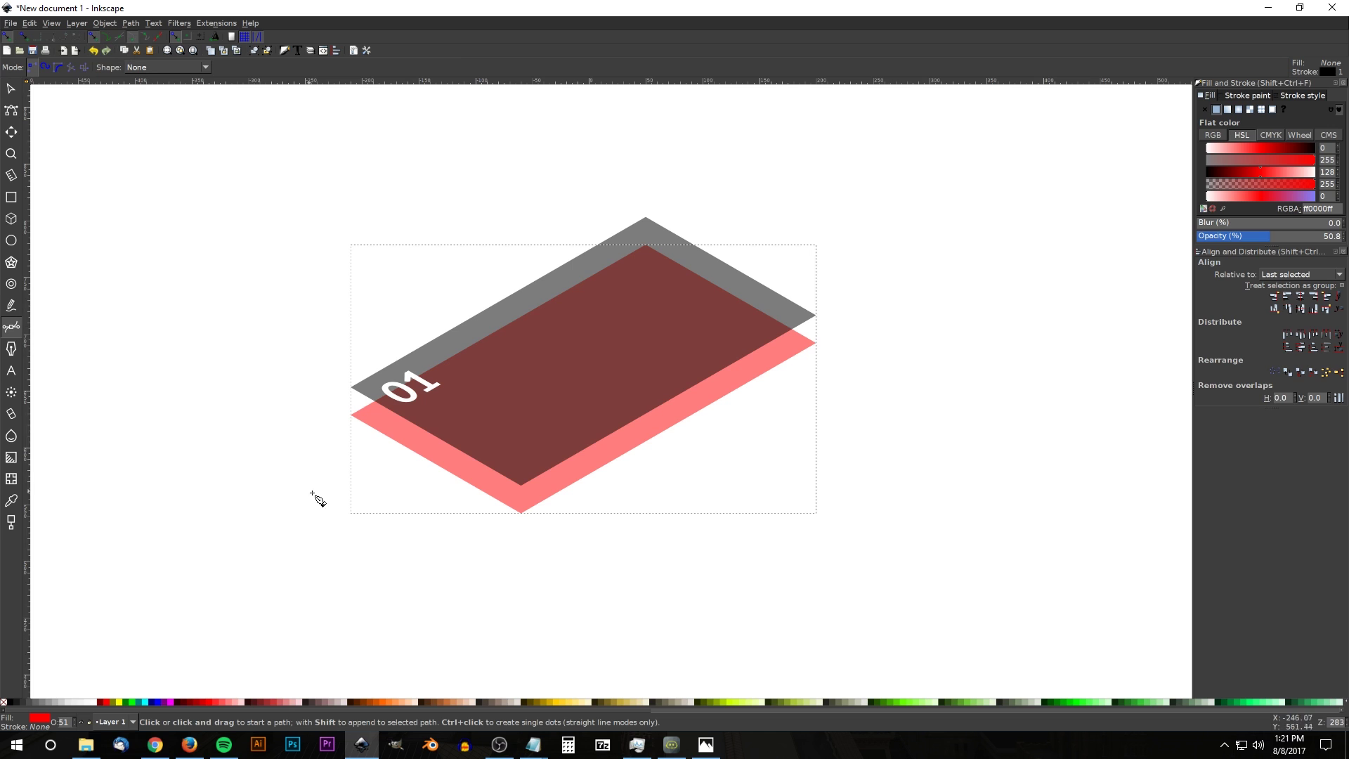
pyautogui.click(350, 415)
pyautogui.click(351, 386)
pyautogui.click(527, 487)
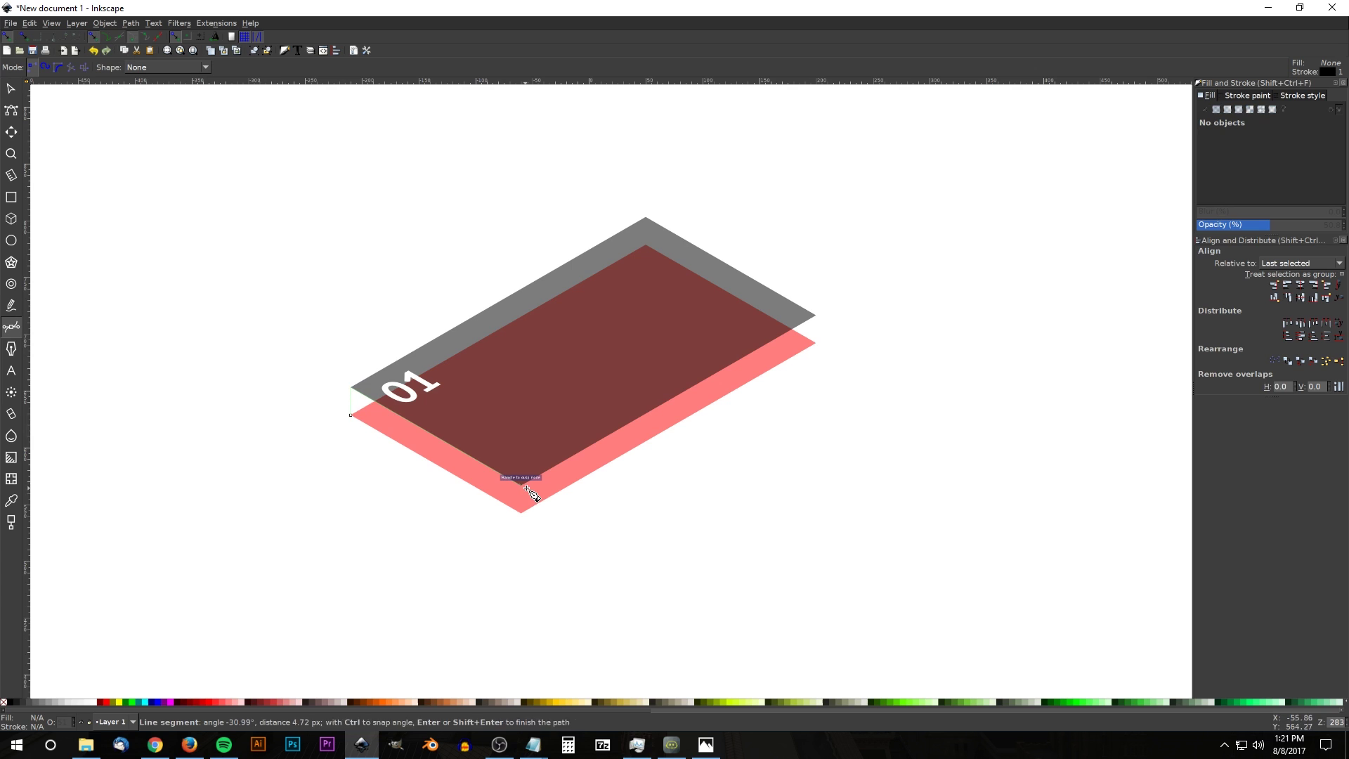
pyautogui.click(351, 414)
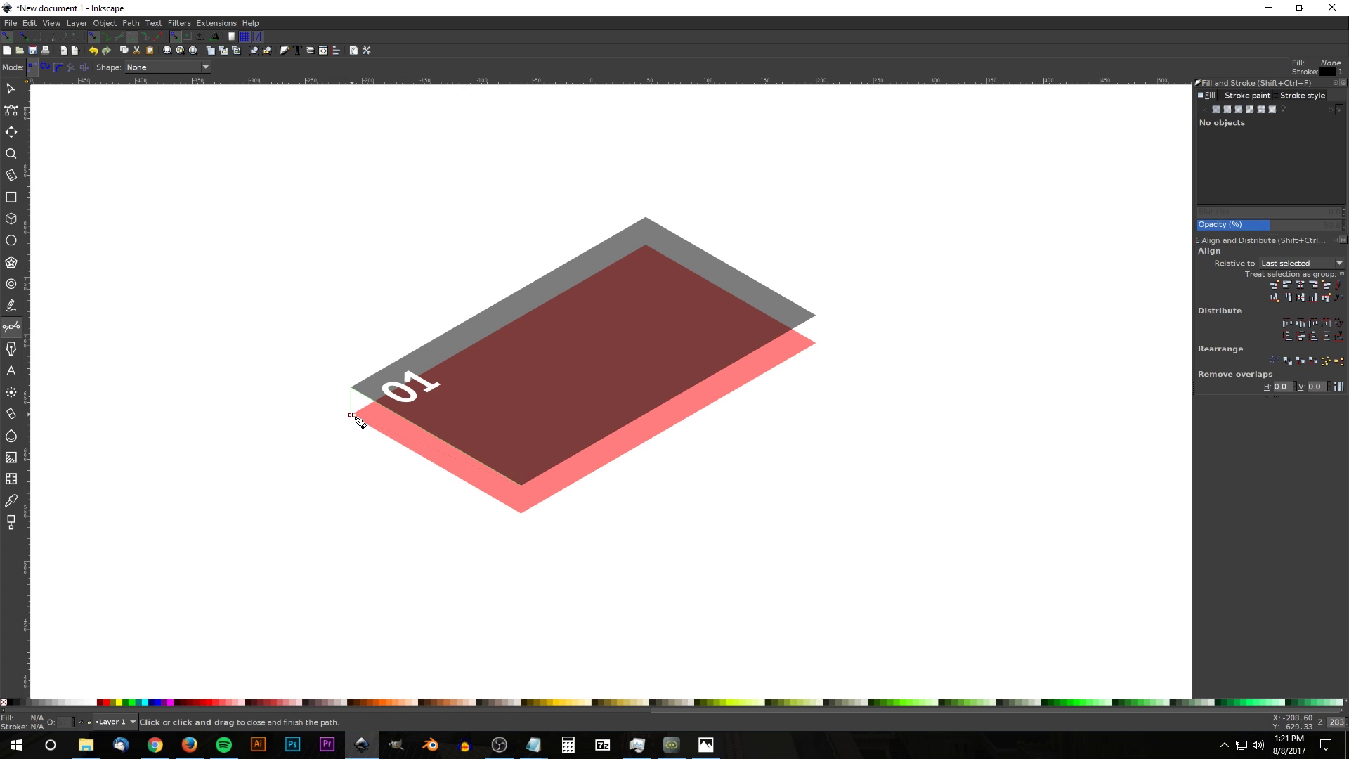
pyautogui.press('s')
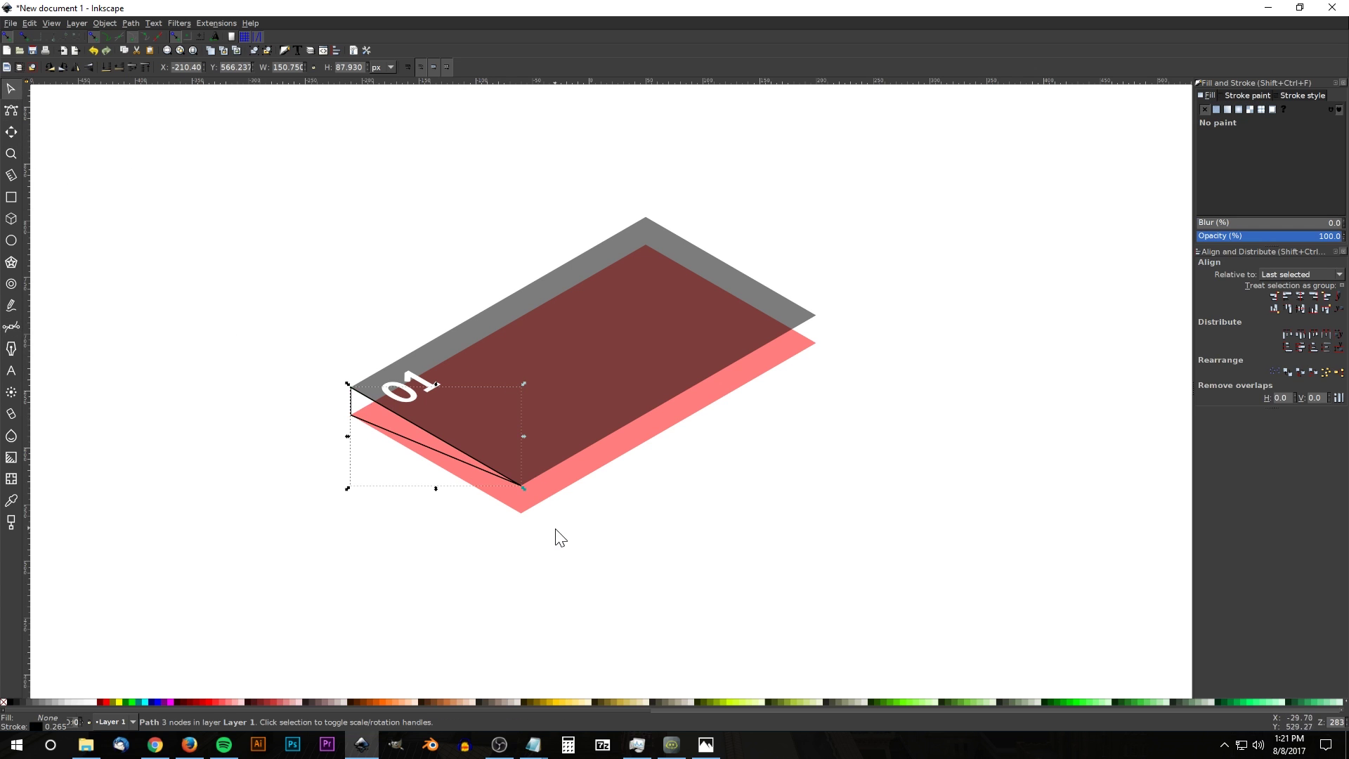
pyautogui.keyDown('shift'); pyautogui.click(454, 480); pyautogui.keyUp('shift')
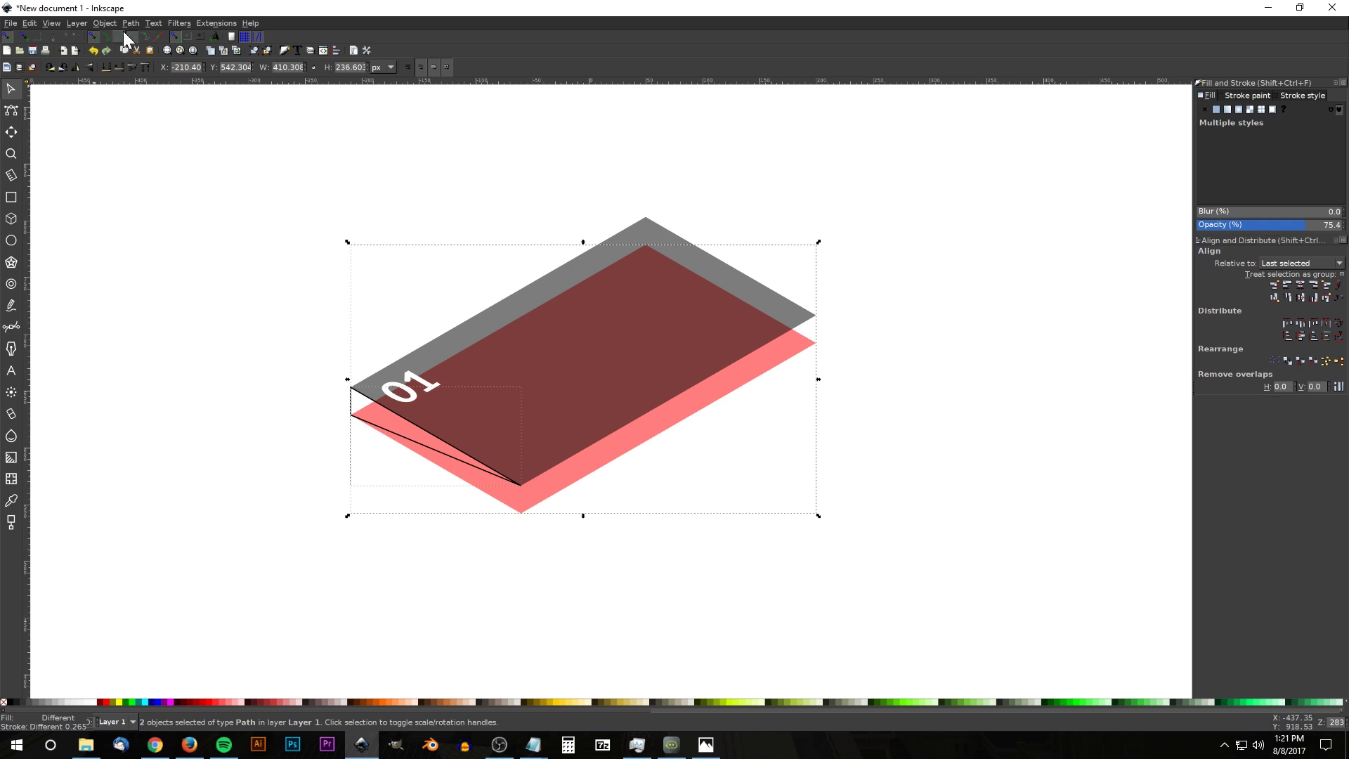
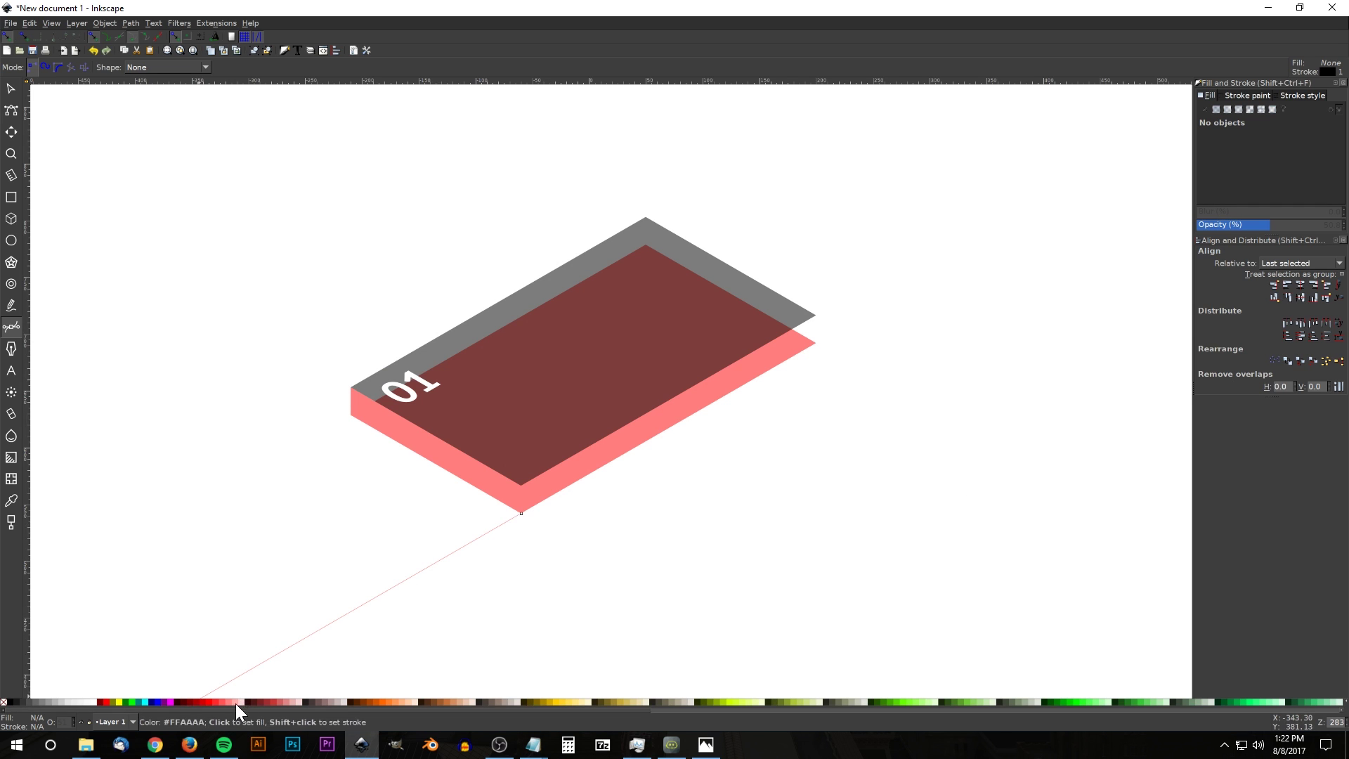
# Step: Draw a narrow upright four-sided strip rising from the red slab's front lower corner and close its path
pyautogui.click(546, 527)
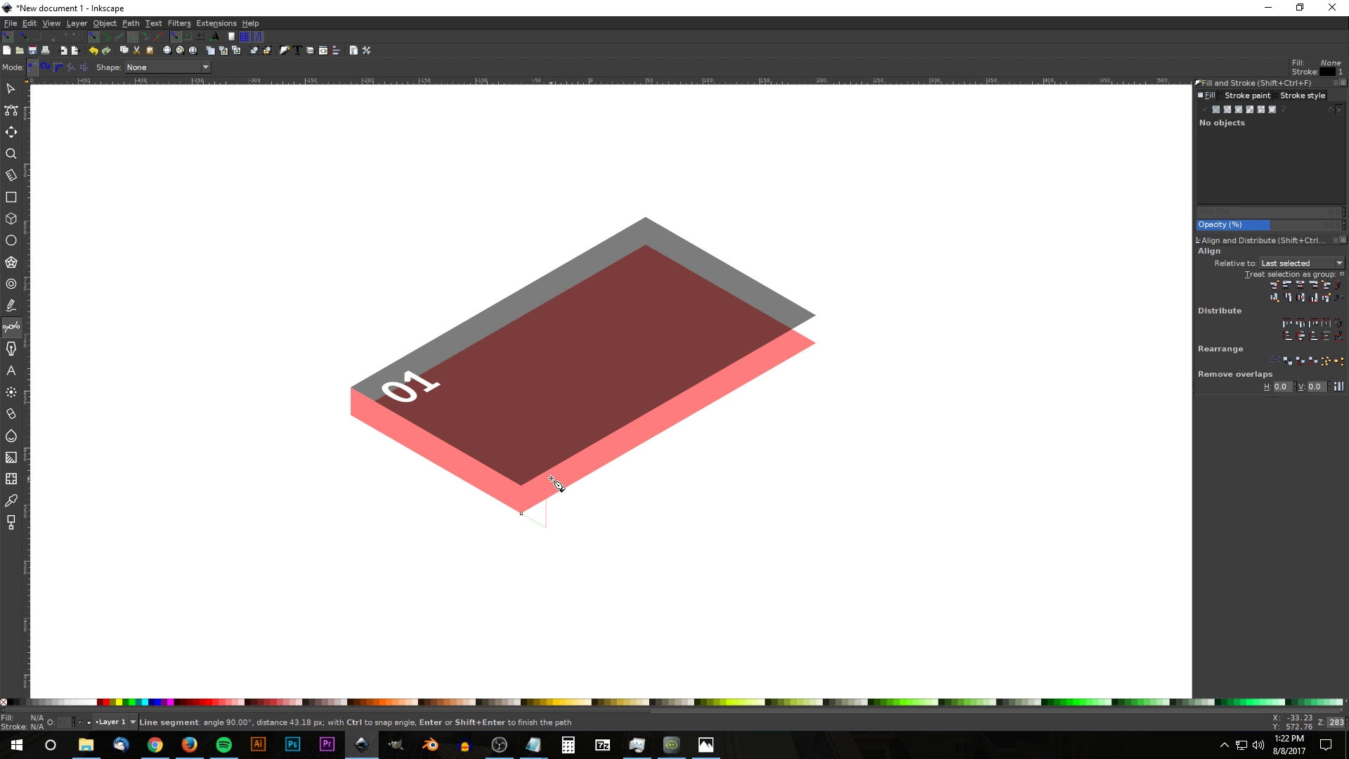
pyautogui.click(549, 366)
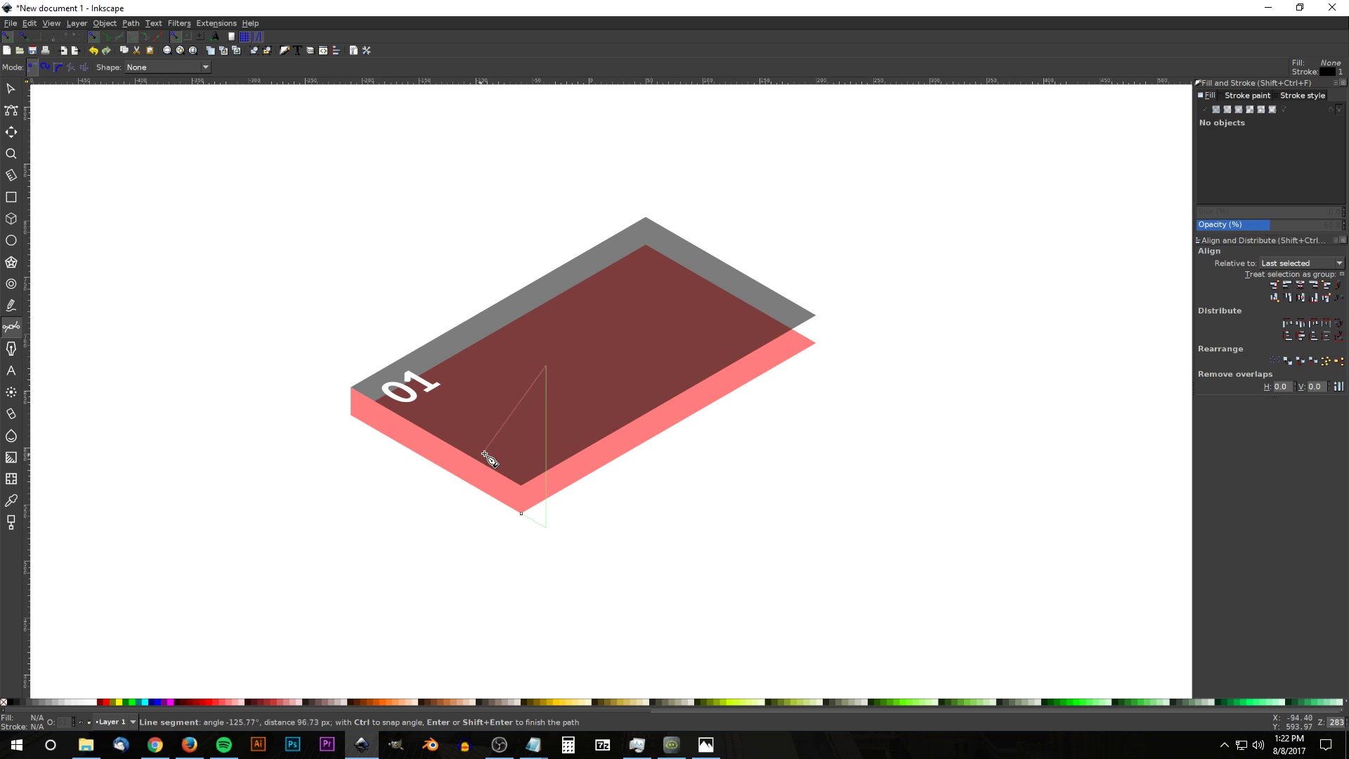
pyautogui.click(514, 349)
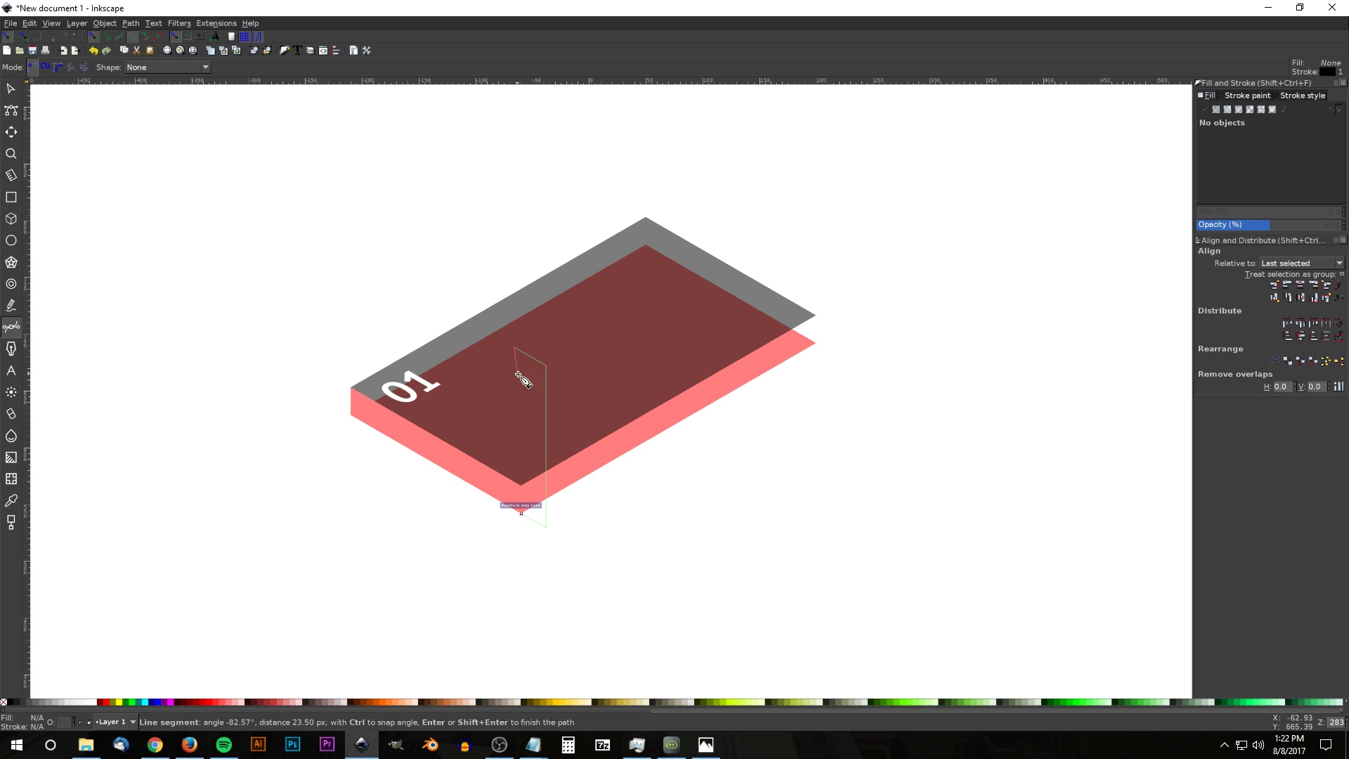
pyautogui.click(520, 513)
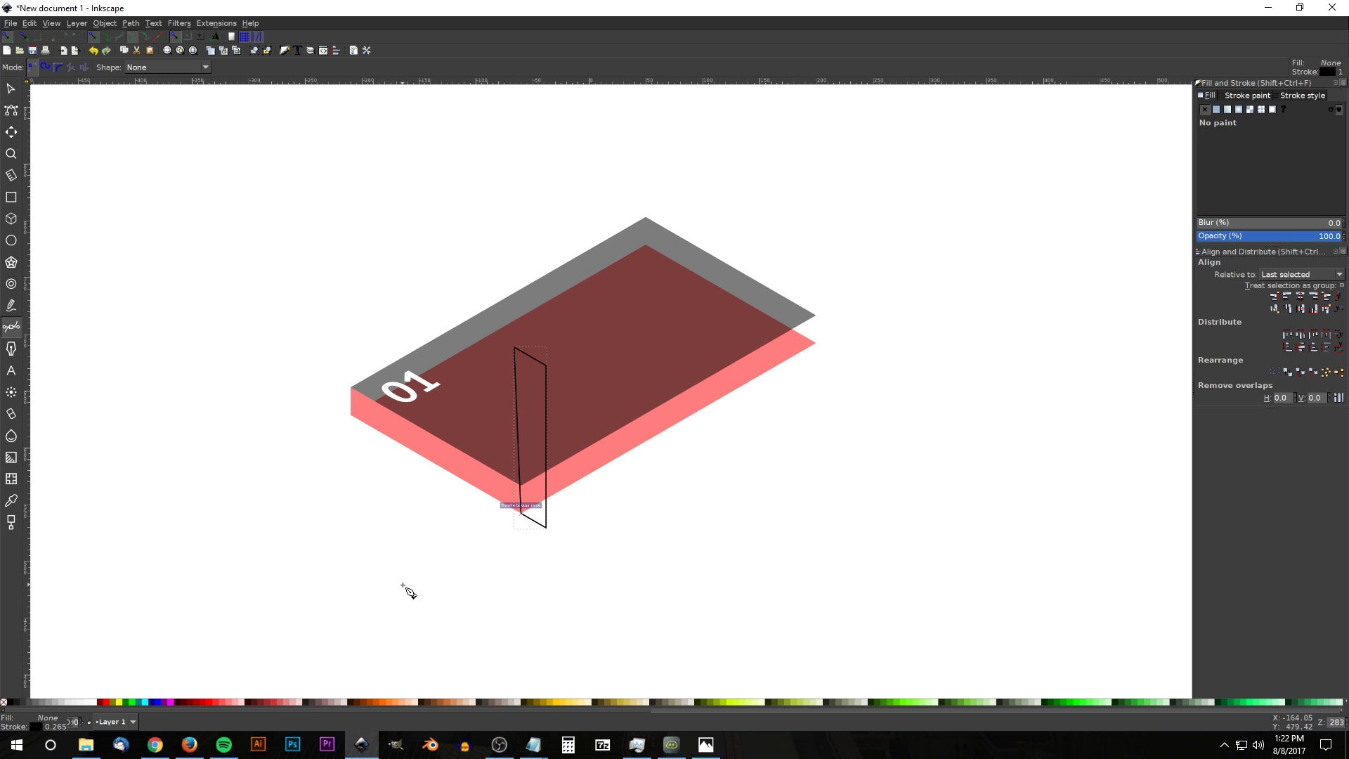
# Step: Fill the narrow strip with red, remove its stroke, and set its opacity to 53.3%
pyautogui.click(104, 700)
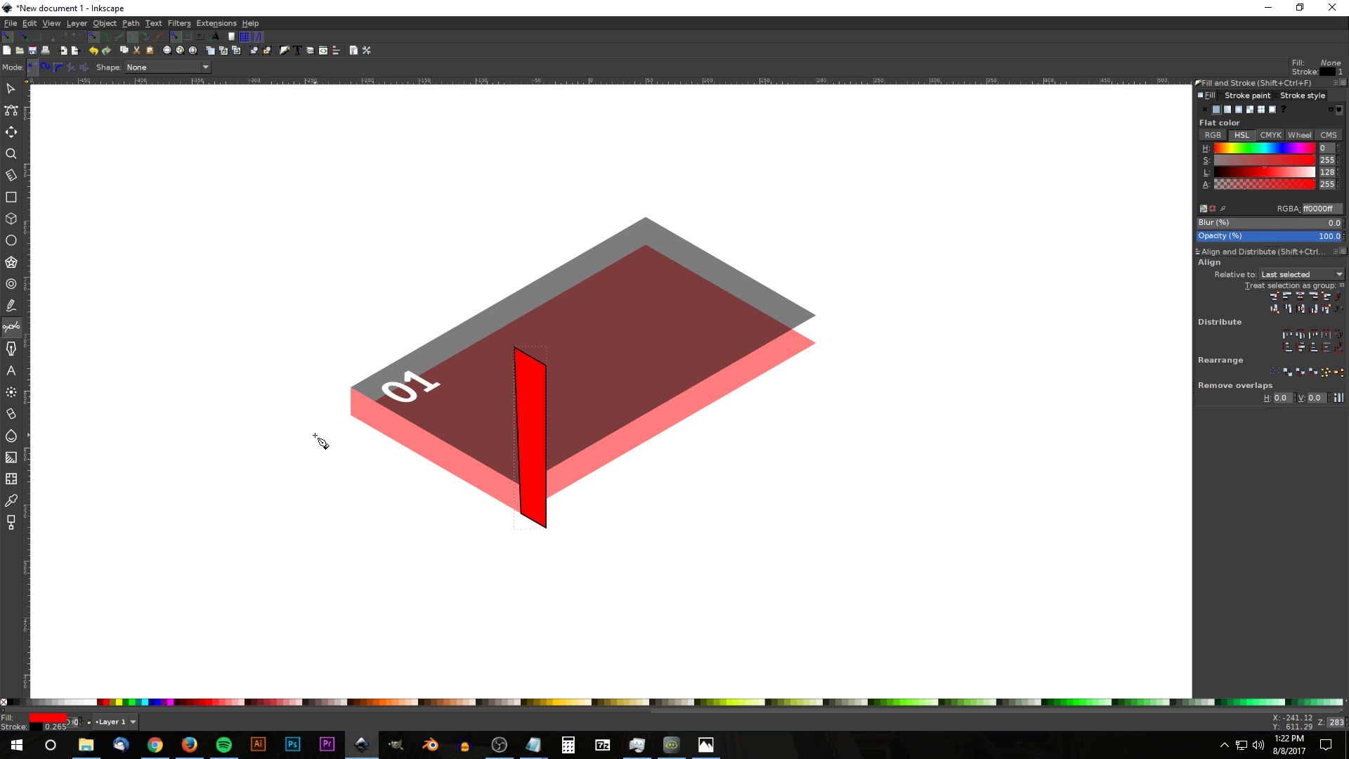
pyautogui.keyDown('shift'); pyautogui.click(4, 701); pyautogui.keyUp('shift')
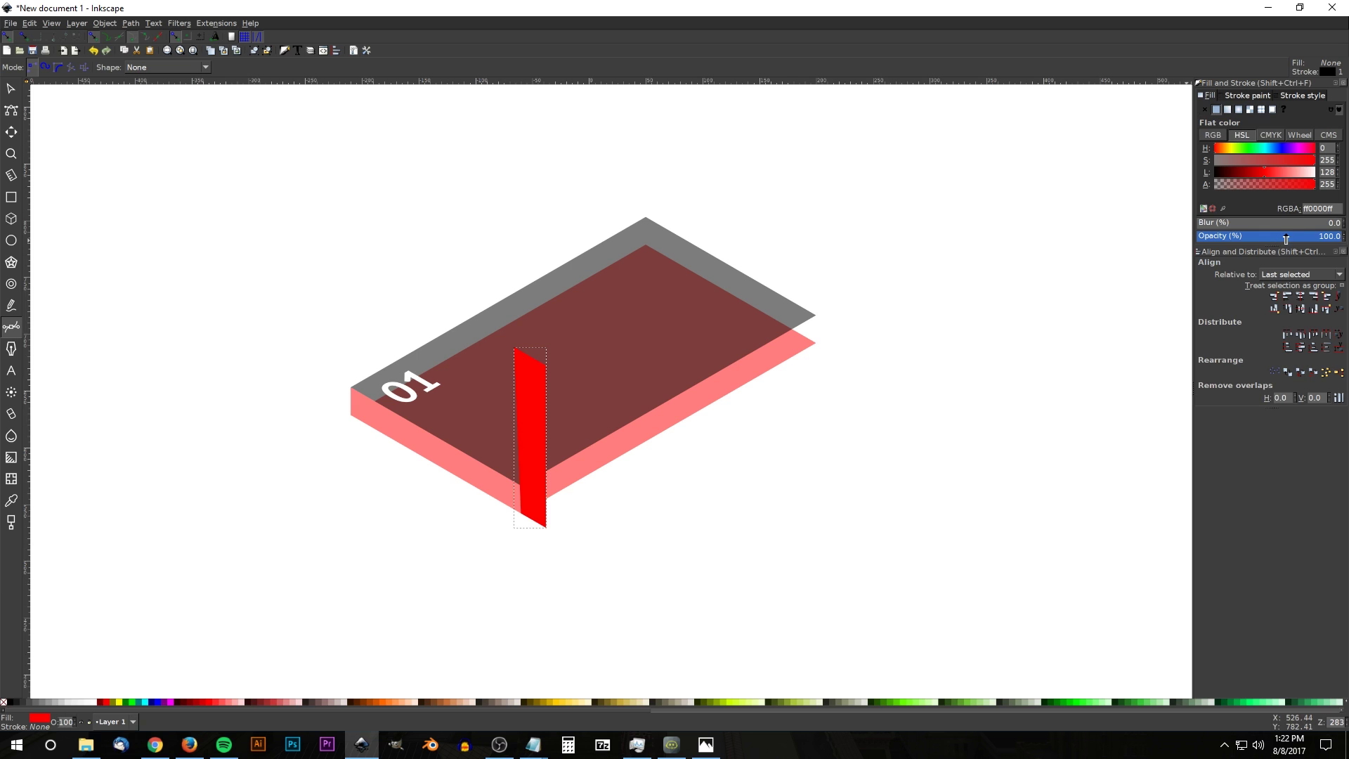
pyautogui.moveTo(1286, 240); pyautogui.dragTo(1272, 239)
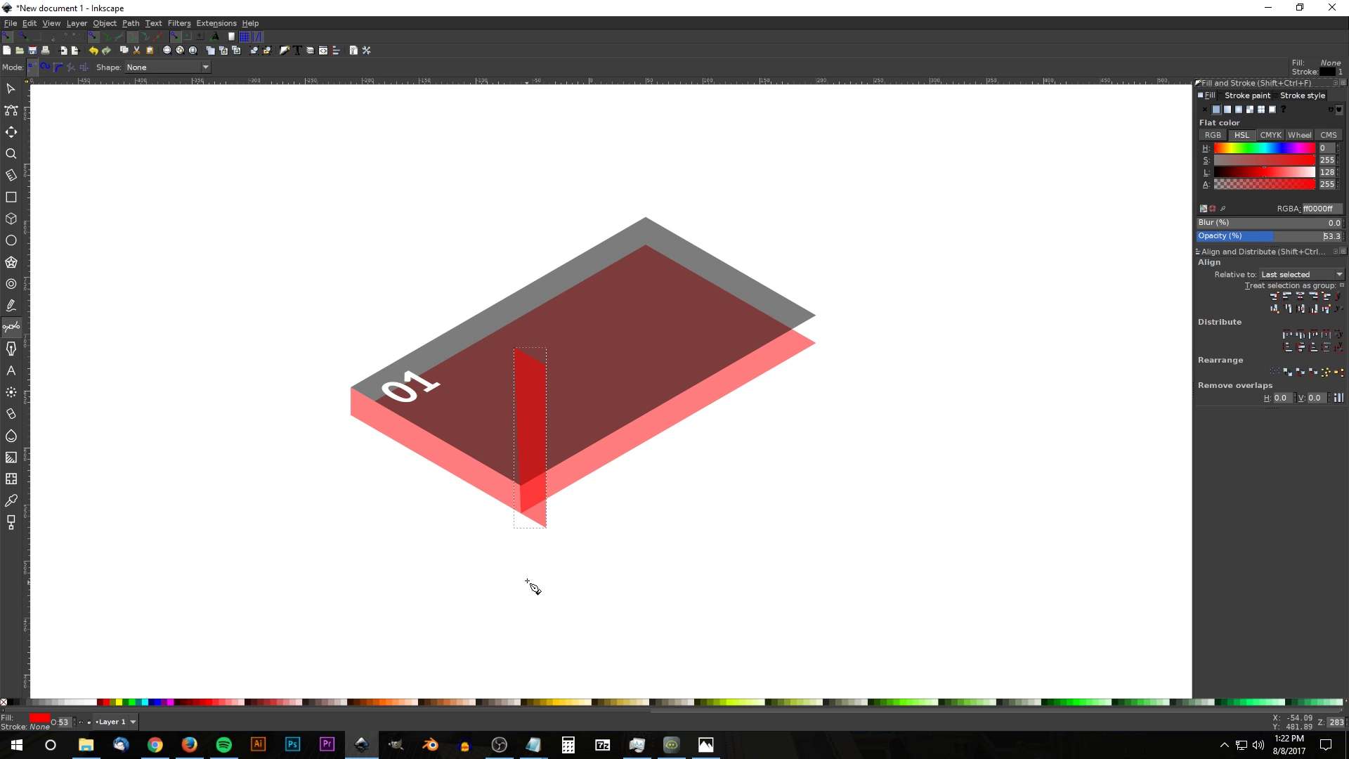
# Step: Draw a large closed cutting outline about 215 × 395 px, with its straight vertical edge running through the slab's front corner
pyautogui.click(521, 514)
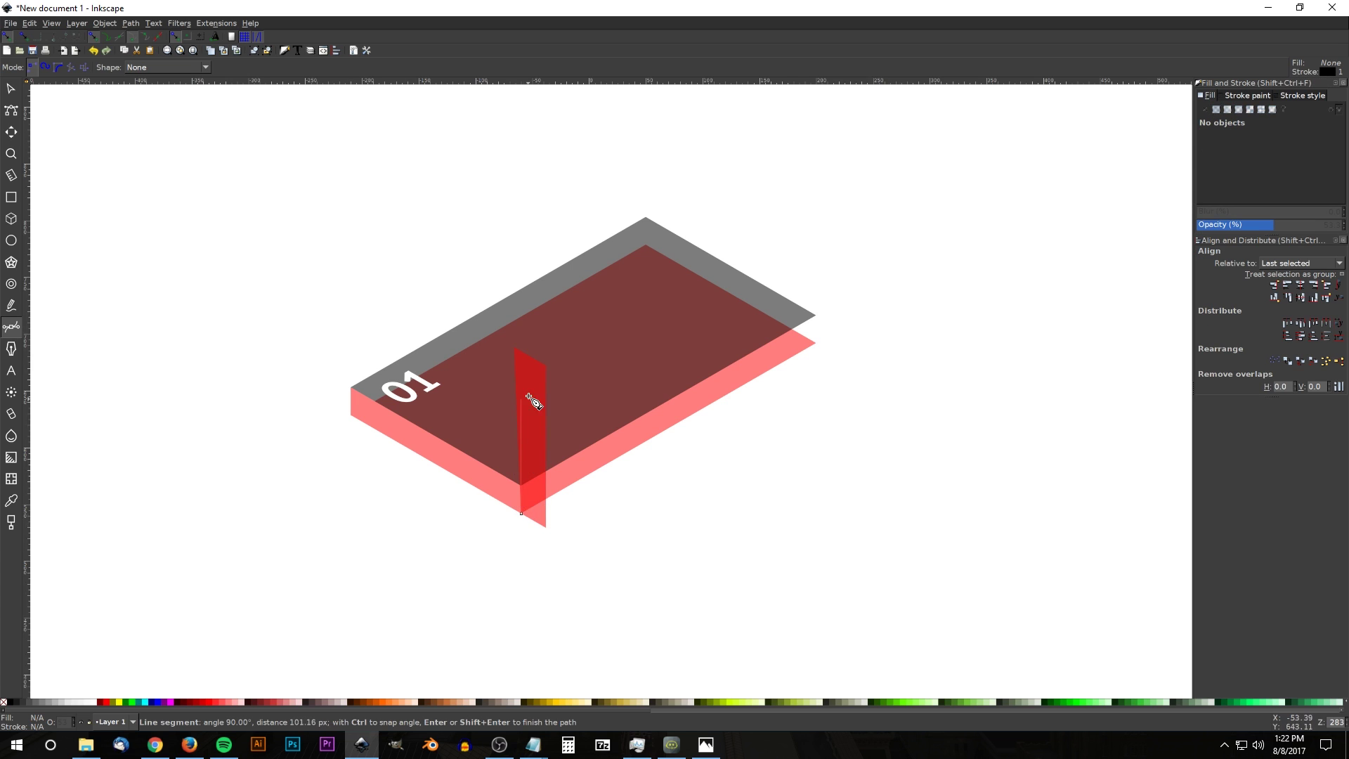
pyautogui.click(521, 176)
pyautogui.click(474, 176)
pyautogui.click(394, 206)
pyautogui.click(346, 233)
pyautogui.click(301, 307)
pyautogui.click(279, 463)
pyautogui.click(323, 576)
pyautogui.click(393, 605)
pyautogui.moveTo(444, 625); pyautogui.dragTo(491, 621)
pyautogui.click(520, 551)
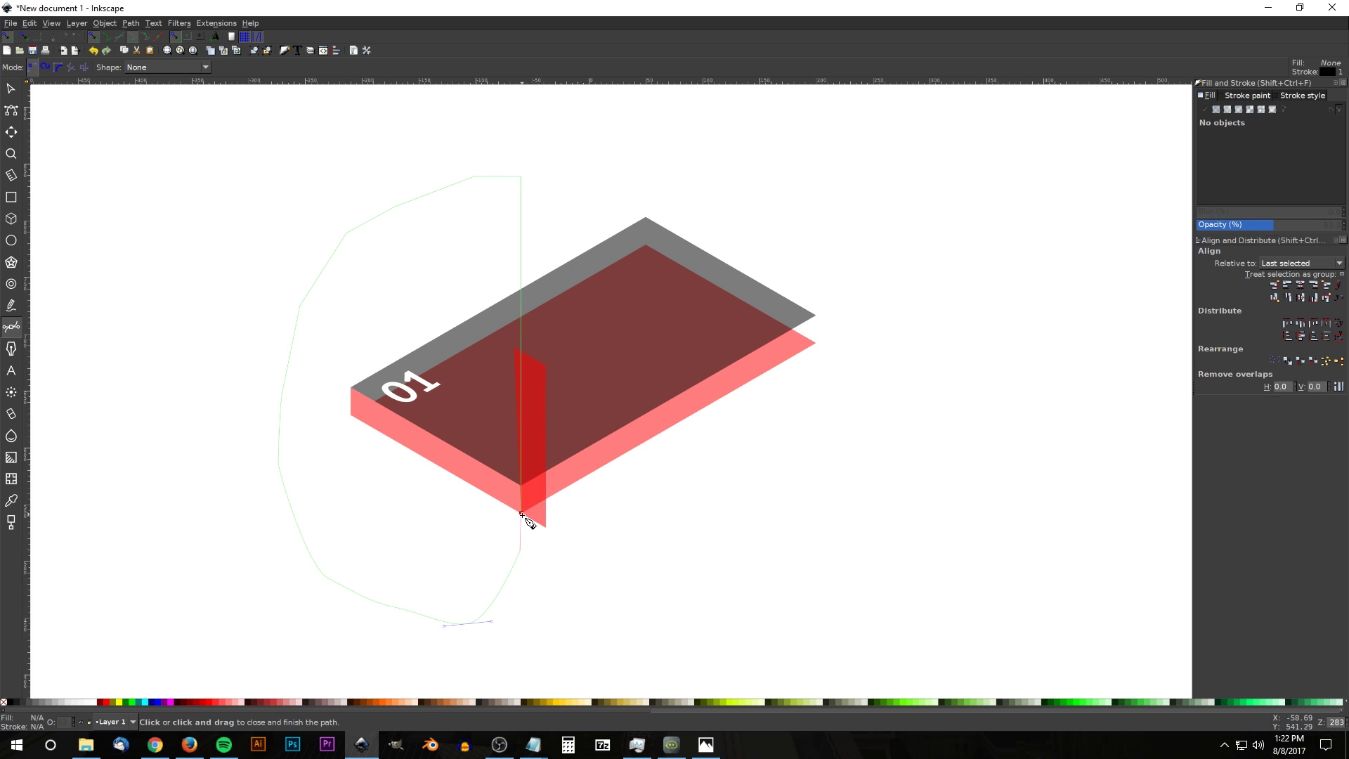
pyautogui.click(521, 516)
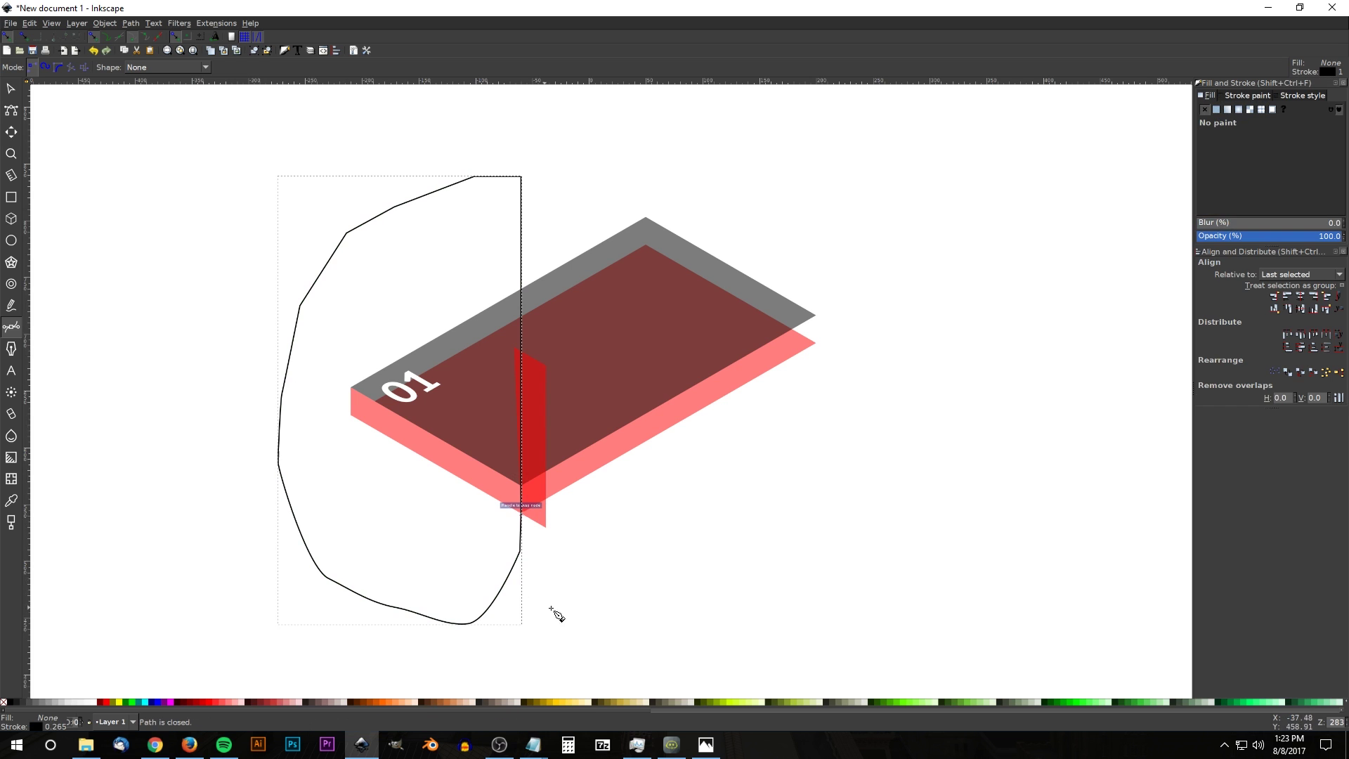
# Step: Subtract the cutting outline from the narrow red strip with Difference, and place a duplicate of the strip at the slab's right corner
pyautogui.click(11, 88)
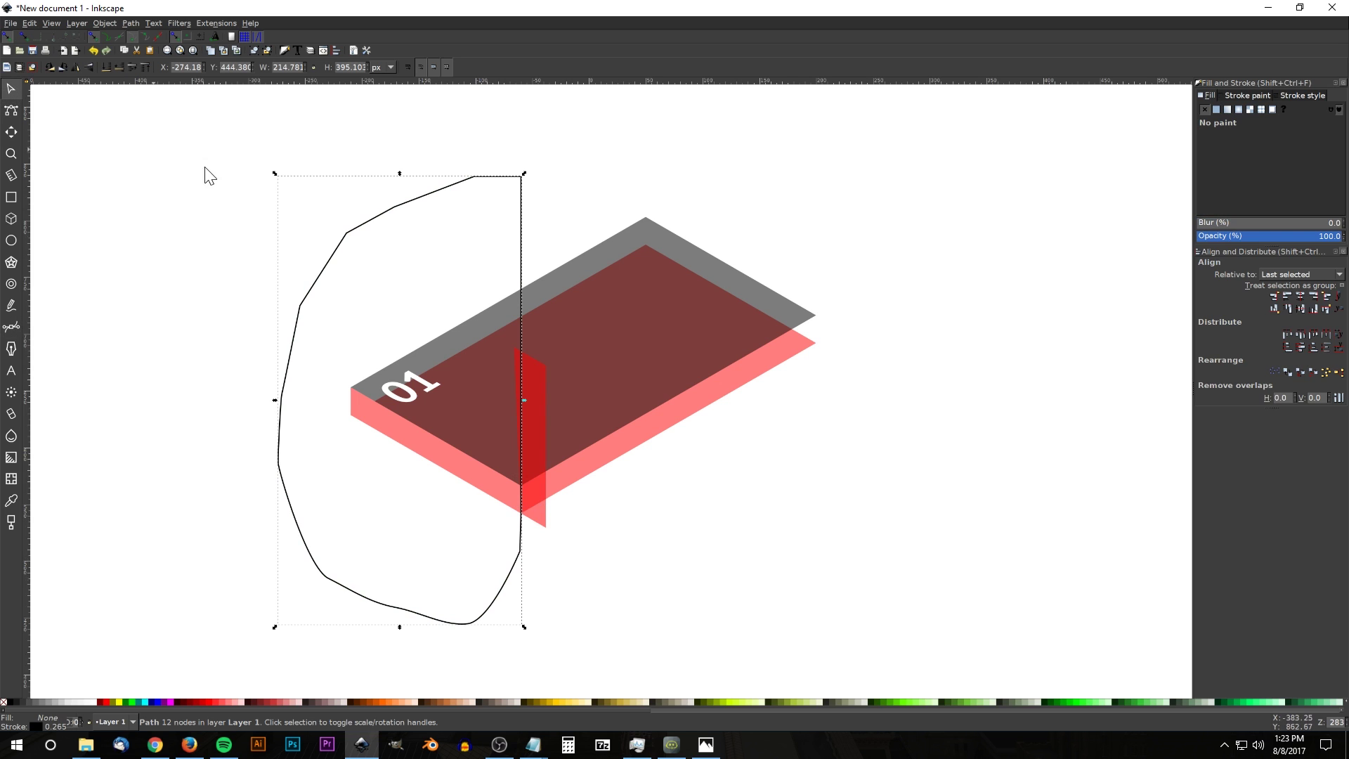
pyautogui.keyDown('shift'); pyautogui.click(530, 371); pyautogui.keyUp('shift')
pyautogui.click(129, 23)
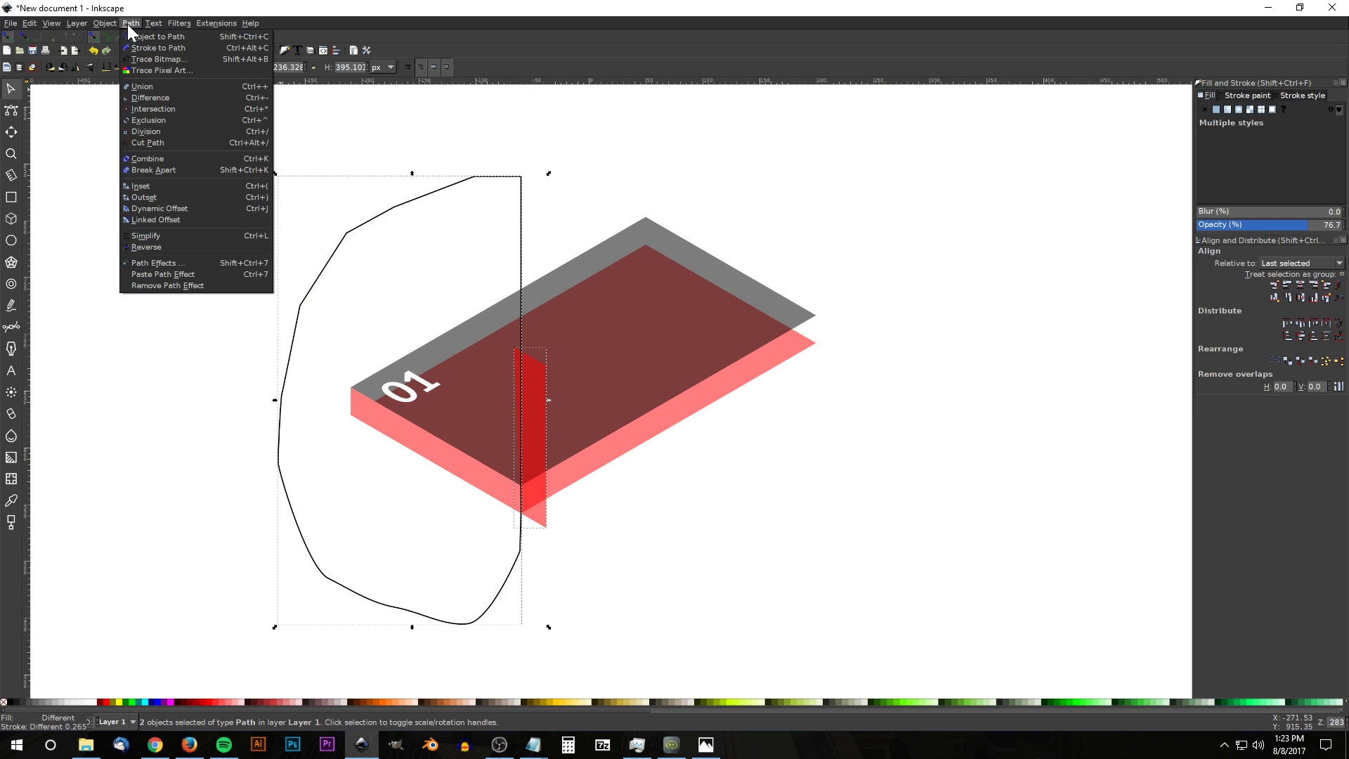
pyautogui.click(156, 97)
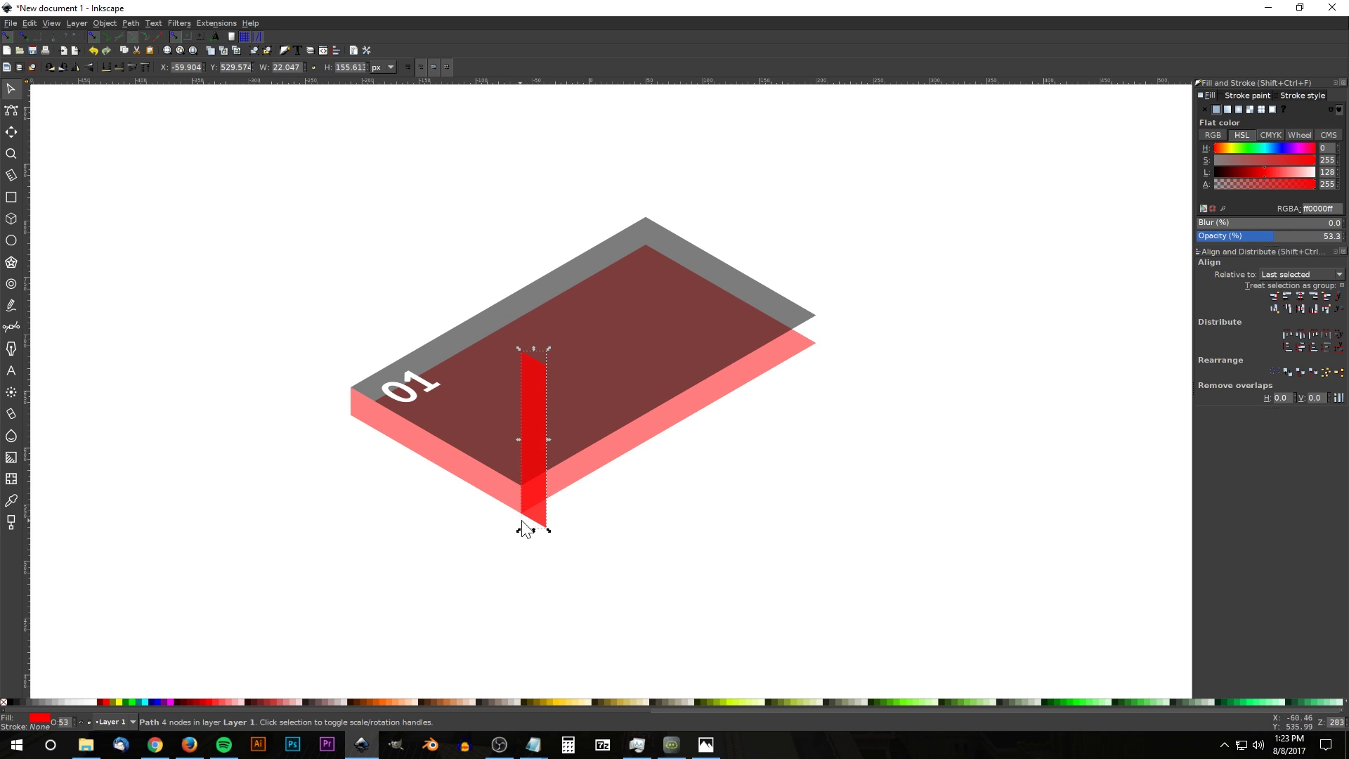
pyautogui.hotkey('ctrl', 'd')
pyautogui.moveTo(516, 511); pyautogui.dragTo(820, 339)
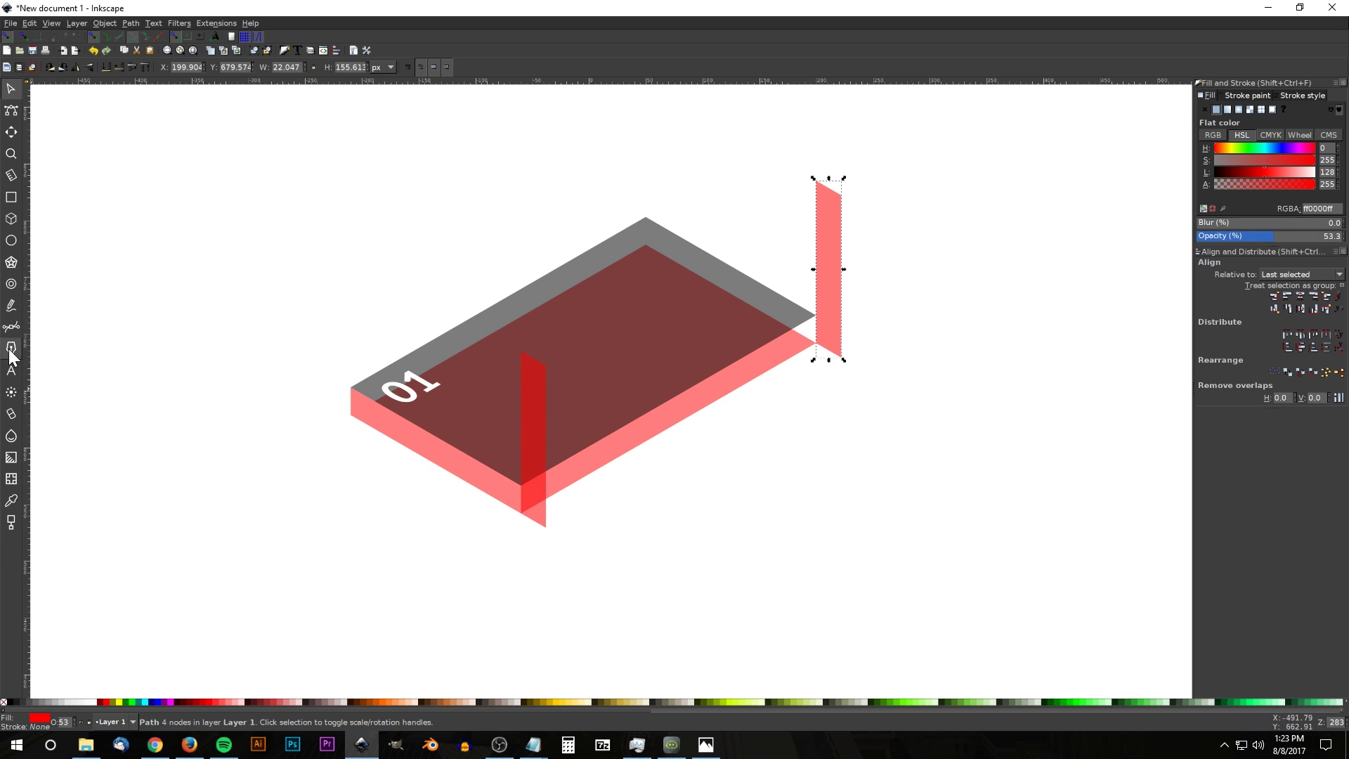
# Step: Draw a closed four-sided front face about 261 × 295 px overall, connecting the outer edges of the two red strips
pyautogui.click(12, 326)
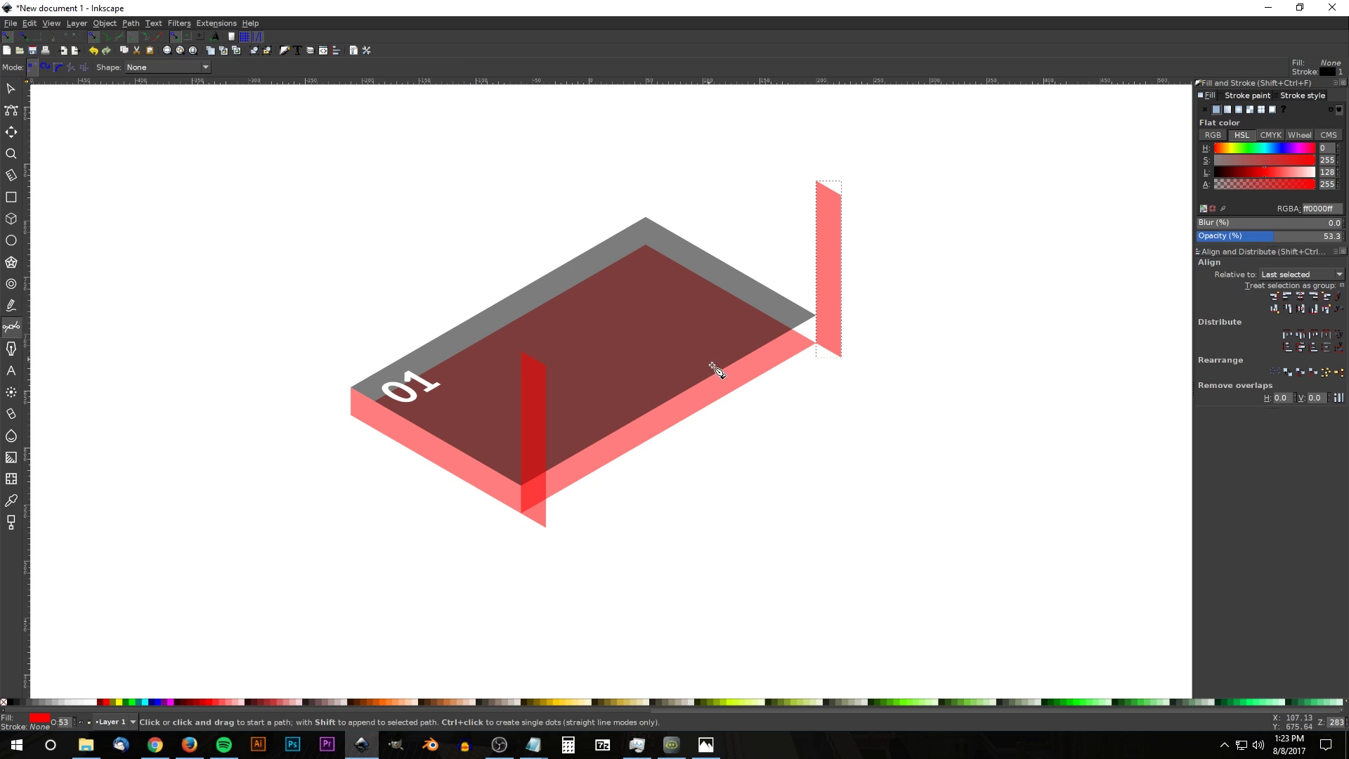
pyautogui.click(546, 527)
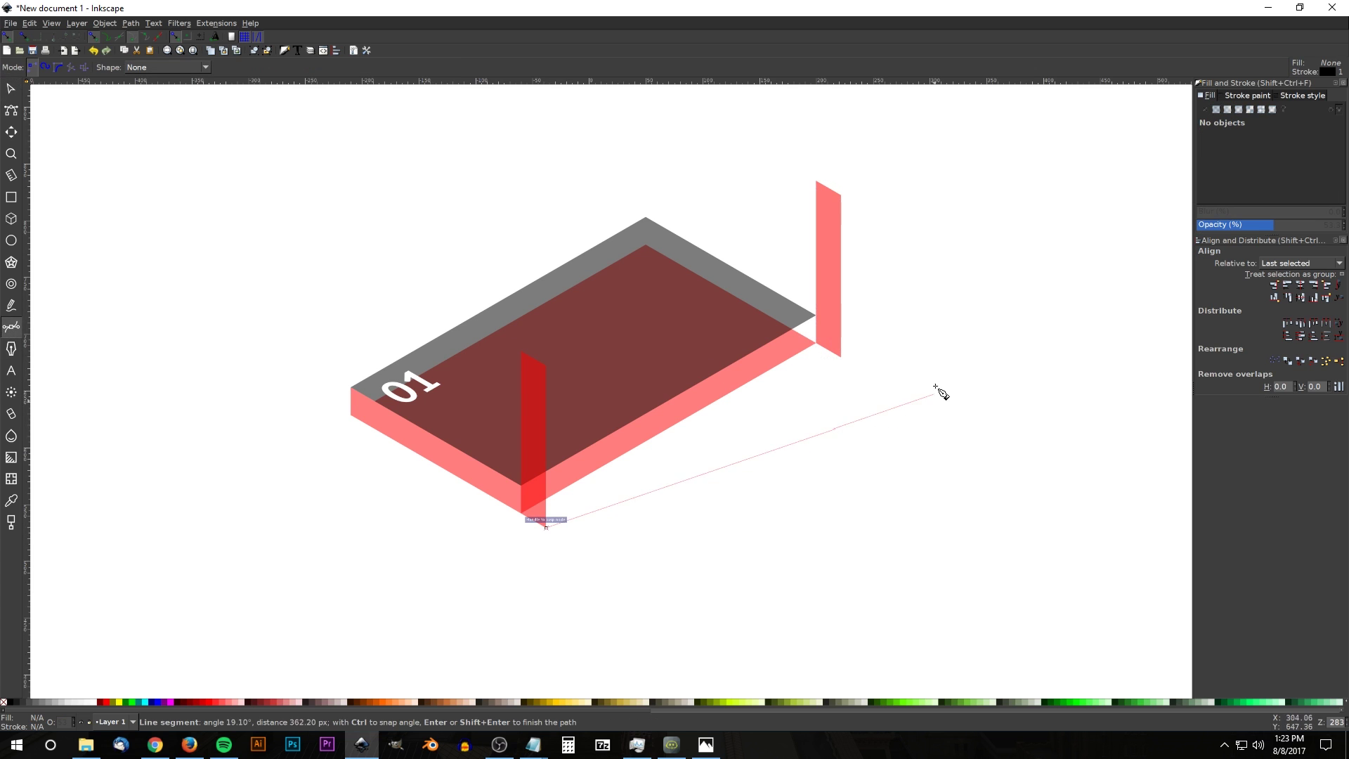
pyautogui.click(842, 359)
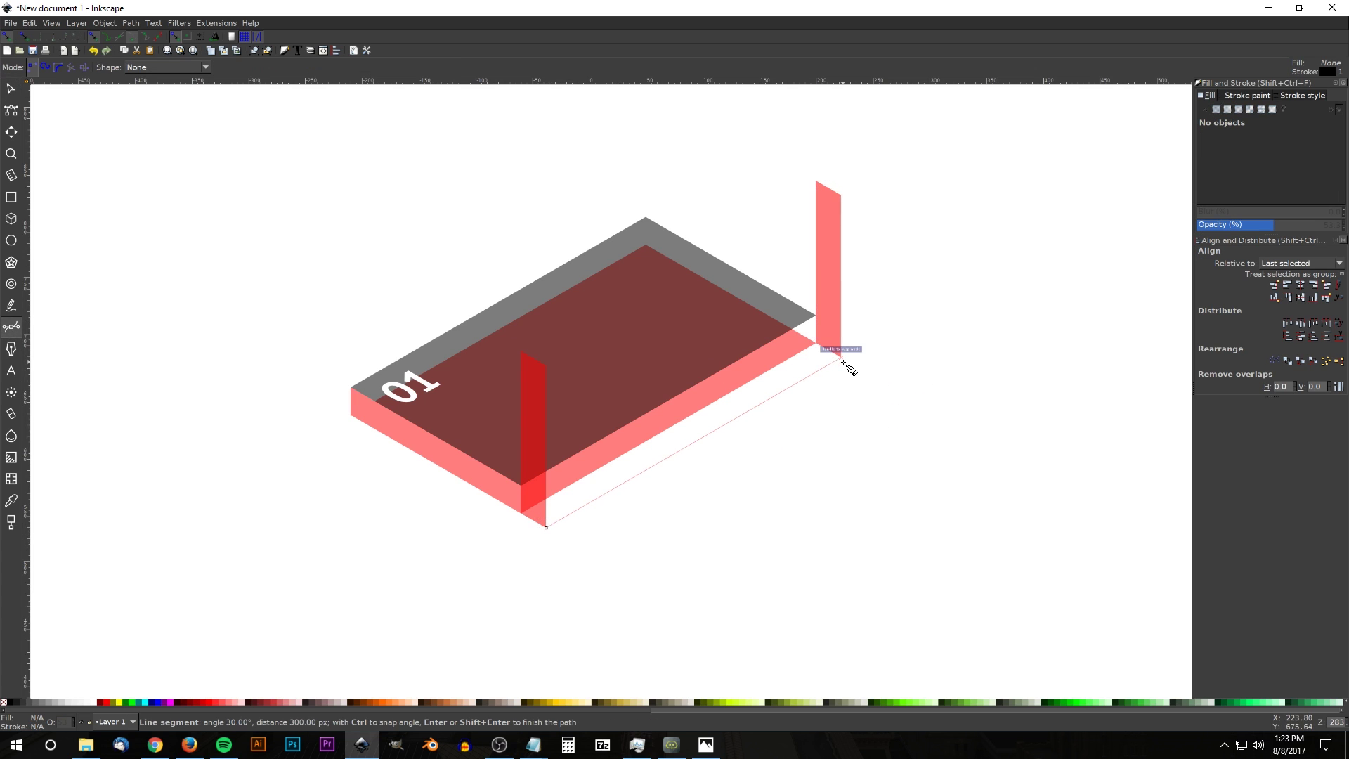
pyautogui.click(842, 199)
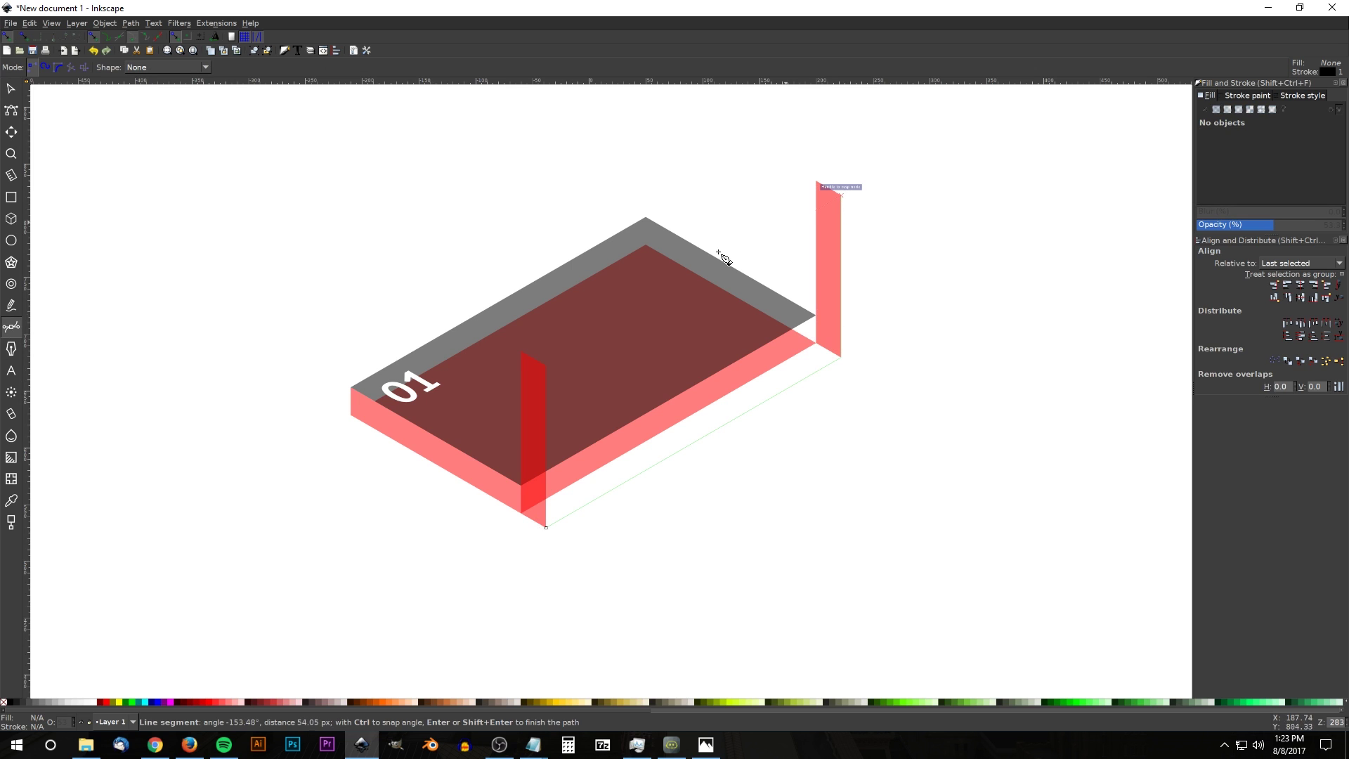
pyautogui.click(546, 366)
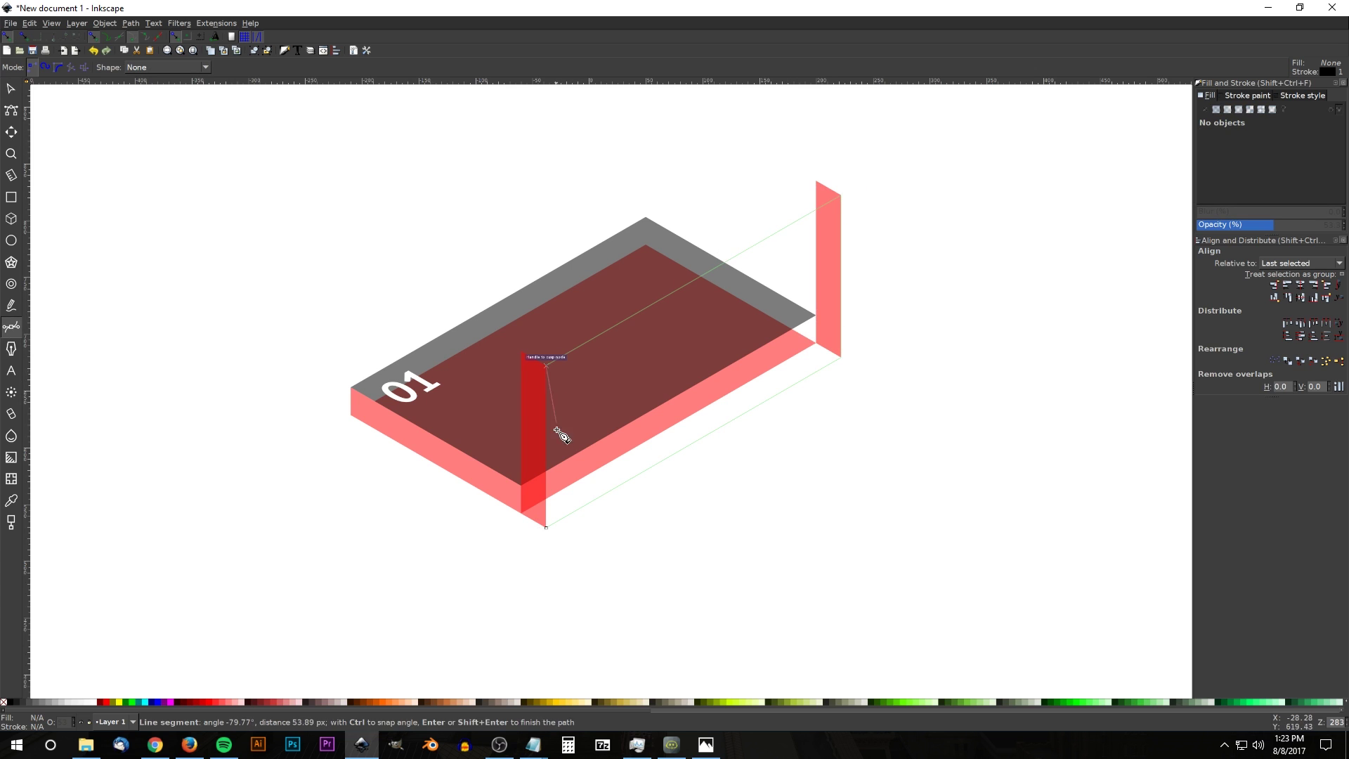
pyautogui.click(546, 526)
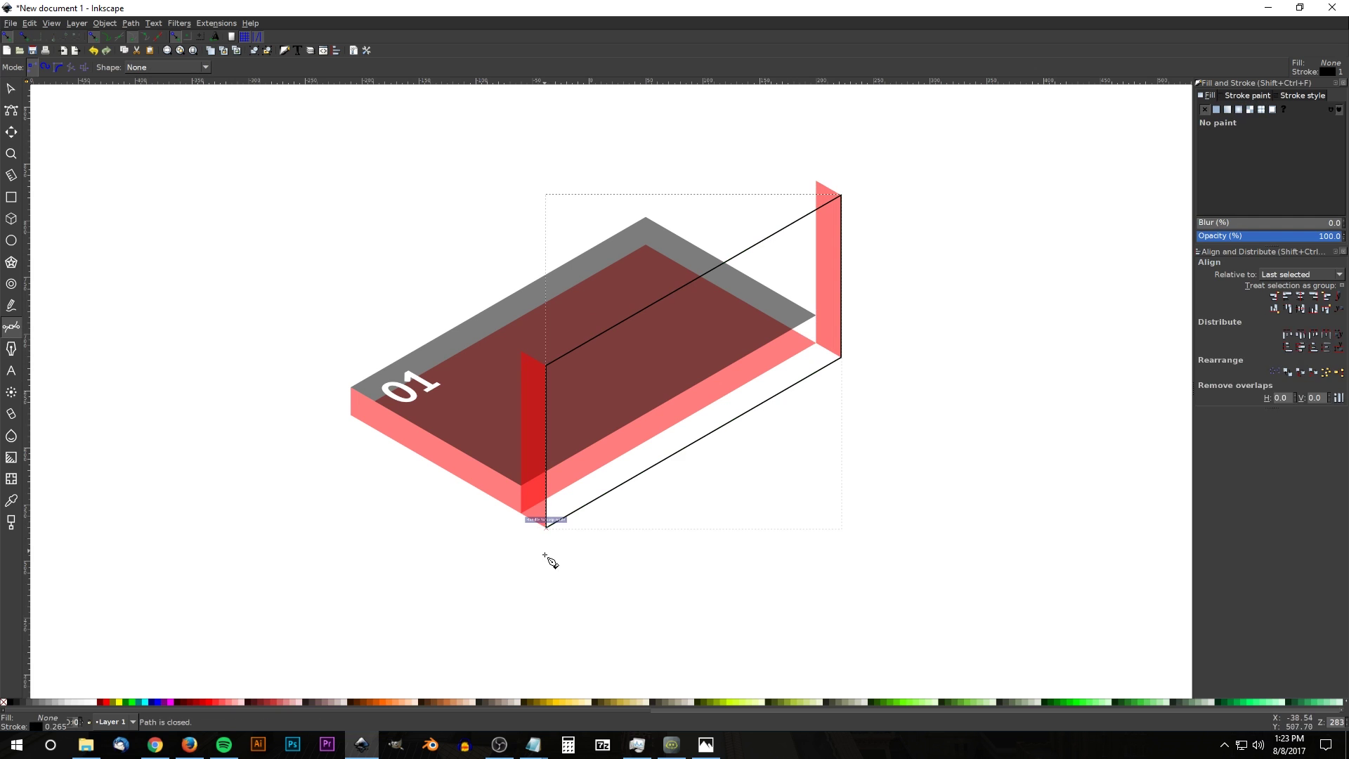
# Step: Fill the front face between the strips with blue and remove its stroke
pyautogui.click(11, 89)
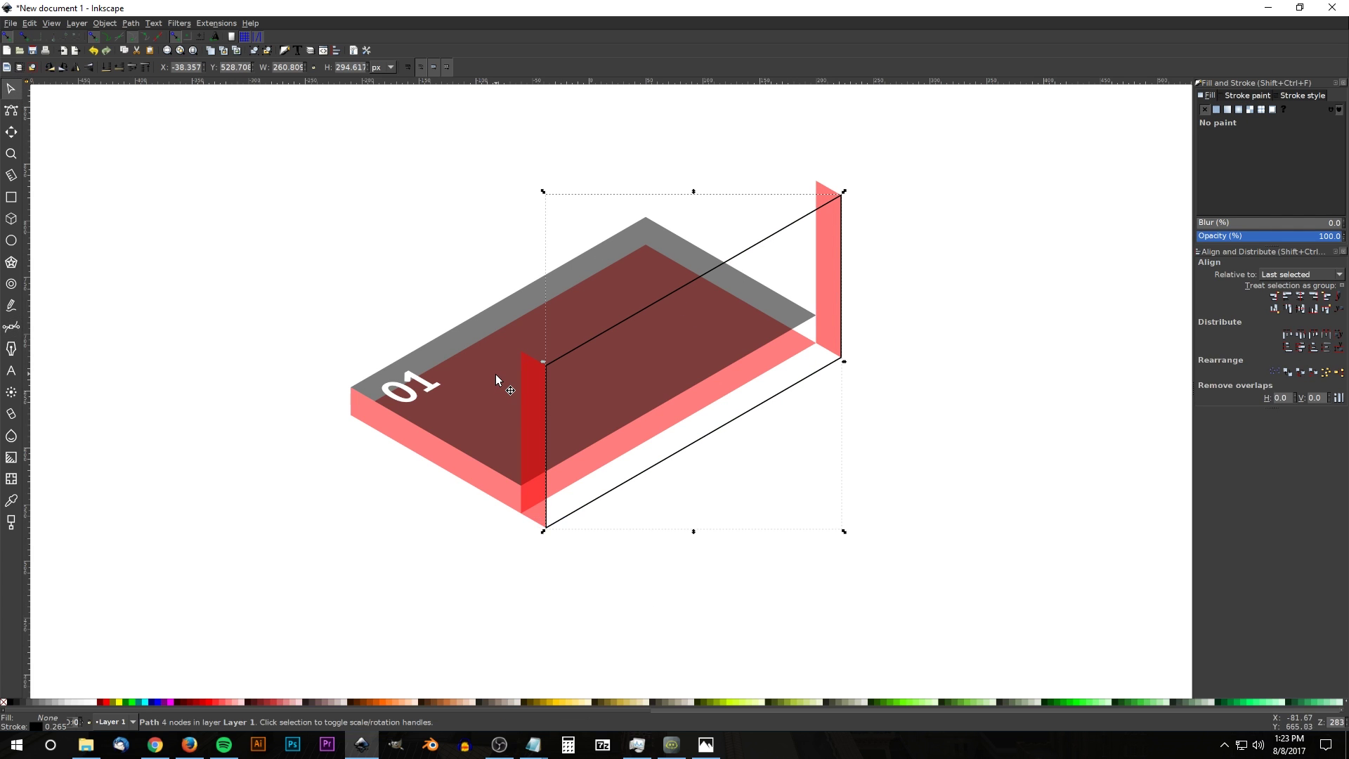
pyautogui.click(158, 701)
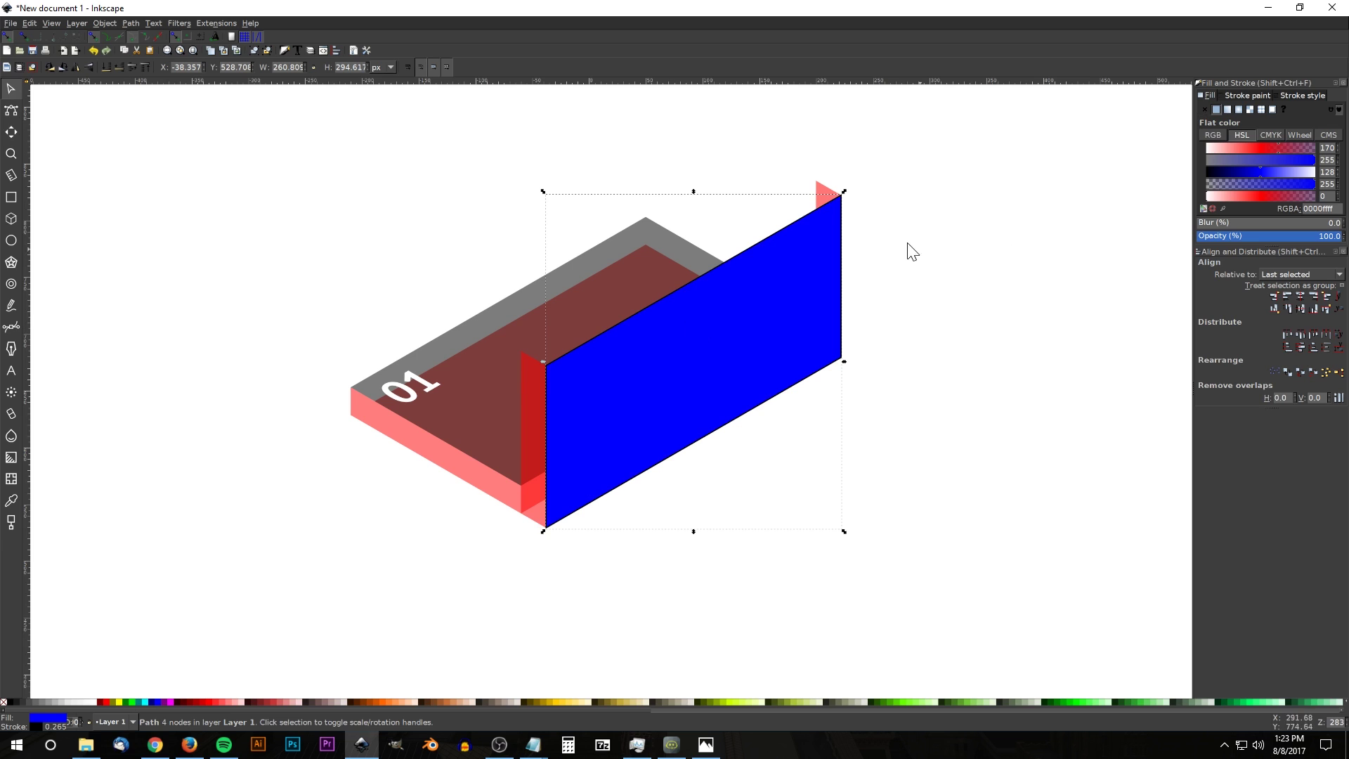
pyautogui.keyDown('shift'); pyautogui.click(4, 701); pyautogui.keyUp('shift')
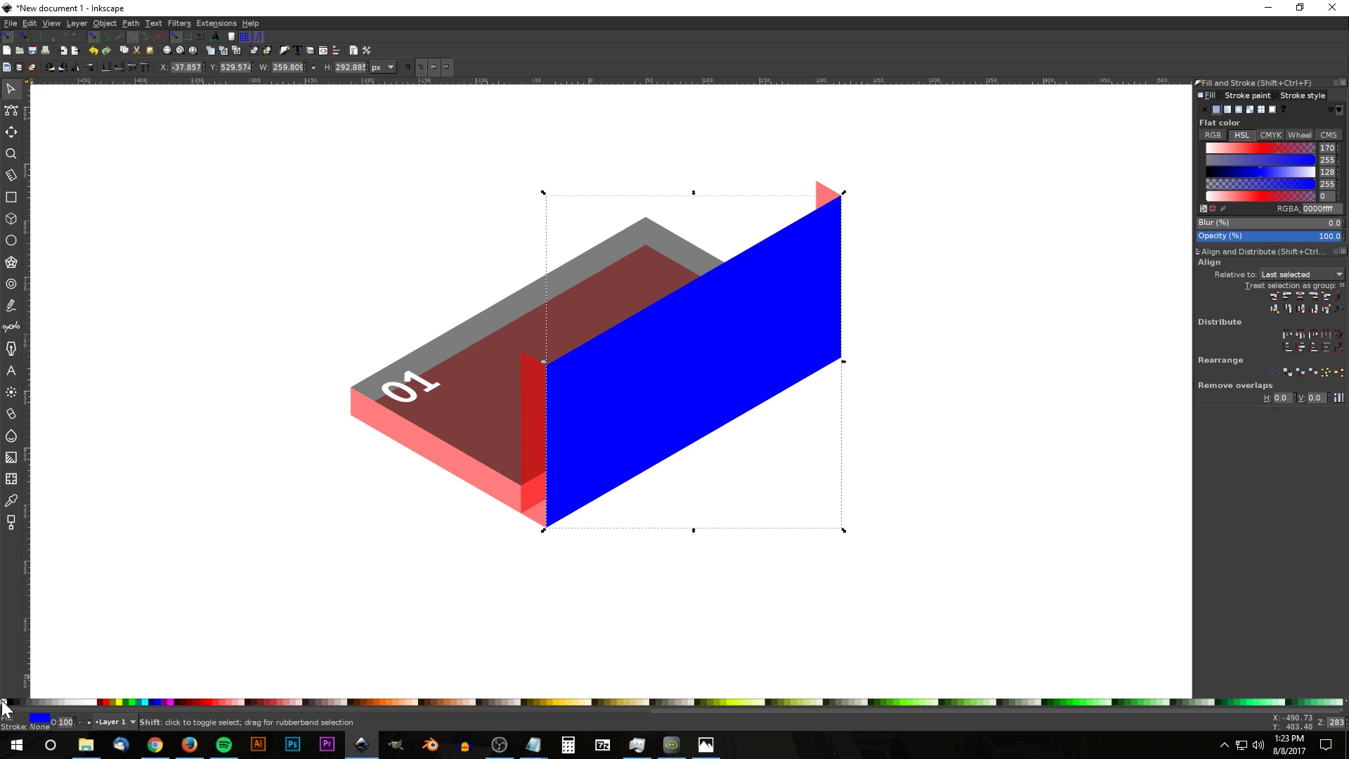
# Step: Lower the blue front face's opacity to about 53% and delete the duplicate red strip at the slab's right corner
pyautogui.click(1275, 238)
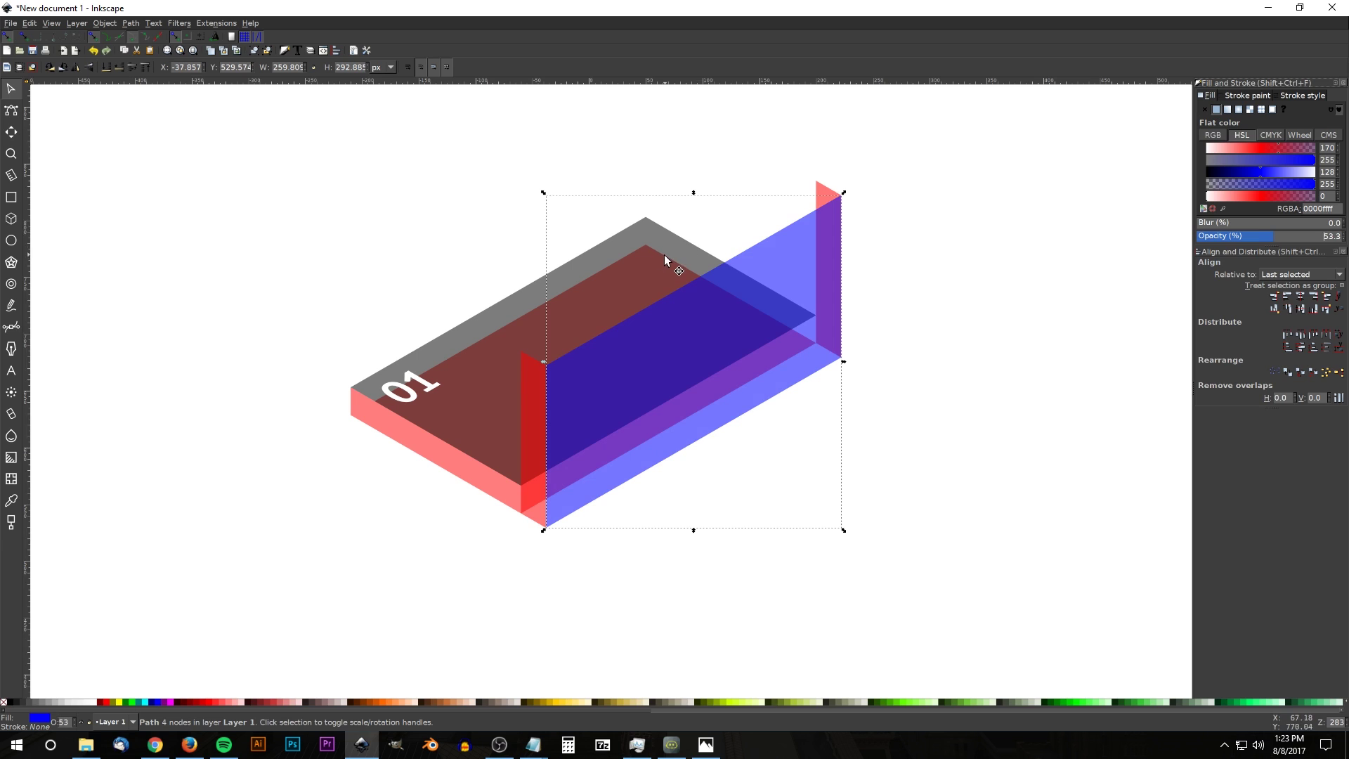
pyautogui.moveTo(833, 194); pyautogui.dragTo(994, 158)
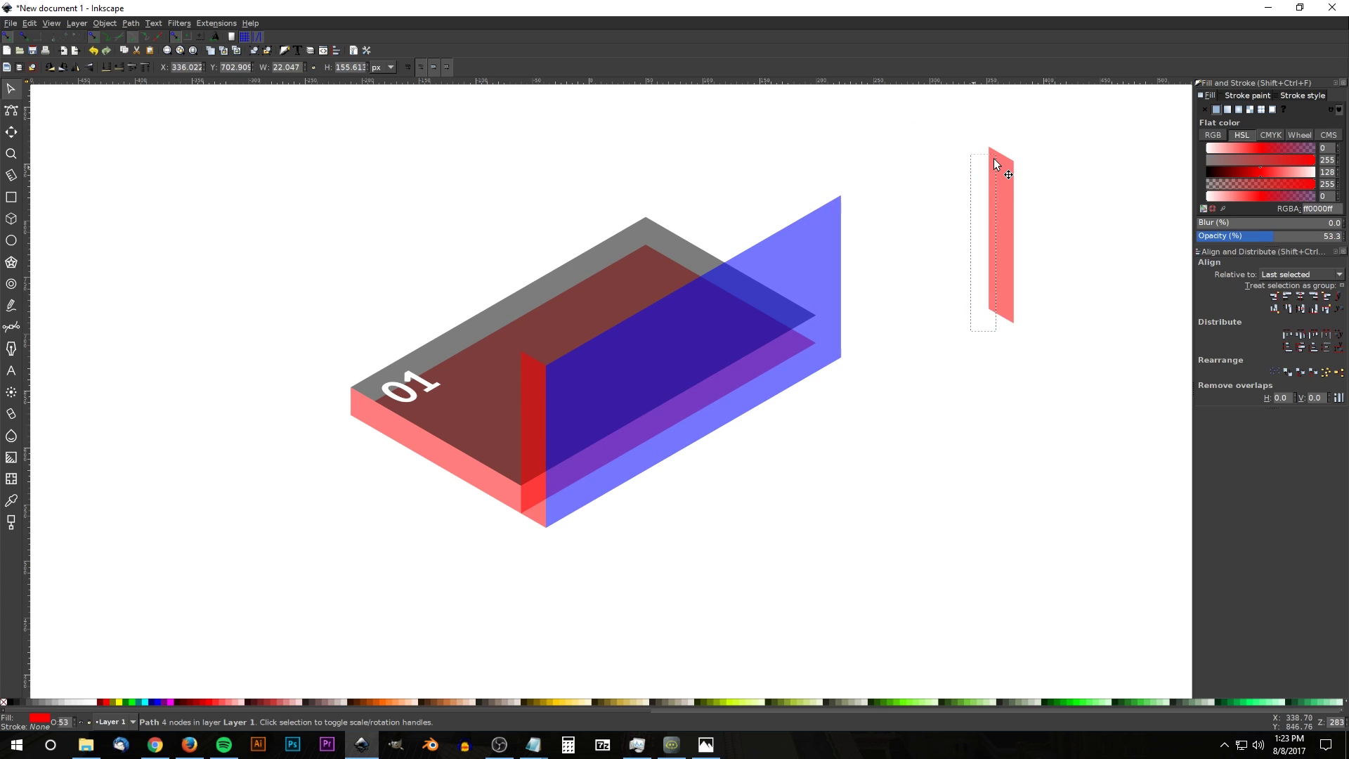
pyautogui.press('Delete')
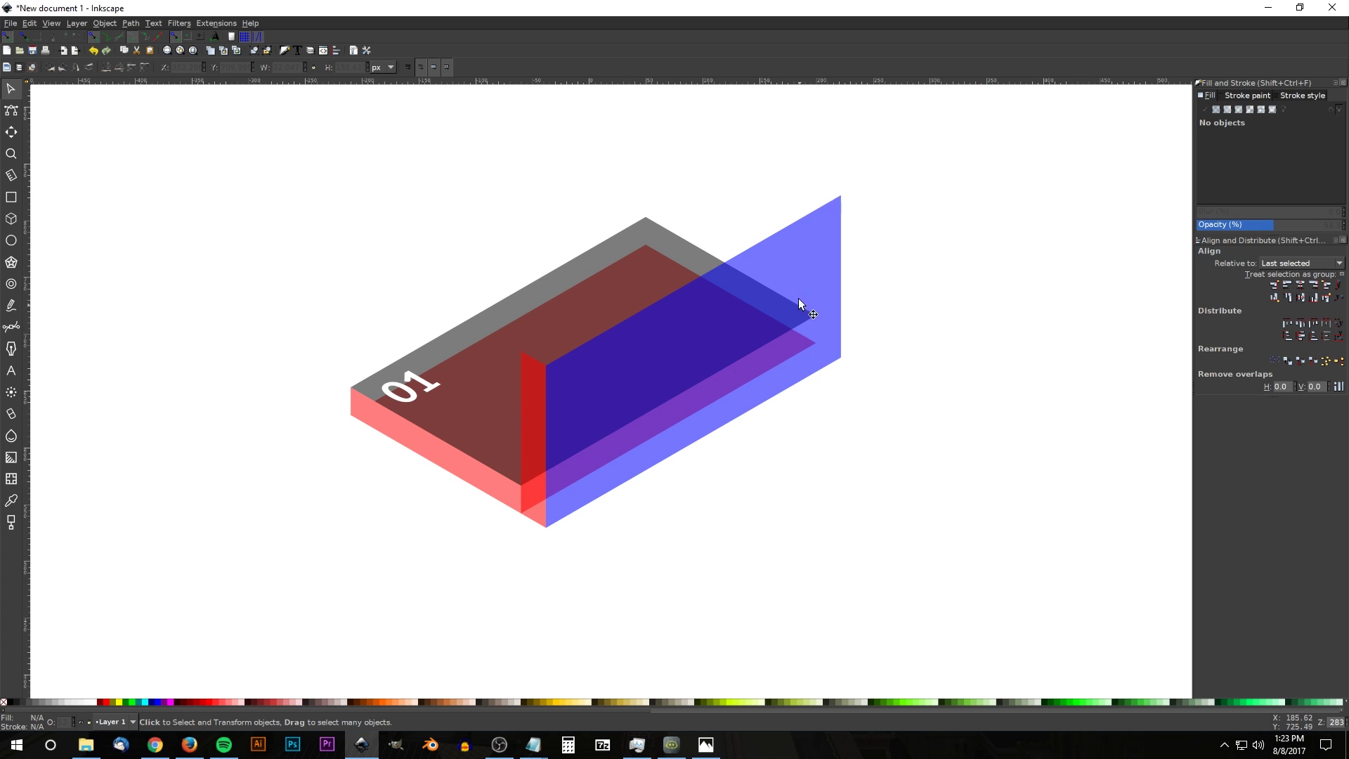
# Step: Select all the shapes of the folded section and set their opacity to 100%
pyautogui.scroll(1, 613, 338)
pyautogui.moveTo(971, 588); pyautogui.dragTo(274, 163)
pyautogui.moveTo(1295, 237); pyautogui.dragTo(1342, 238)
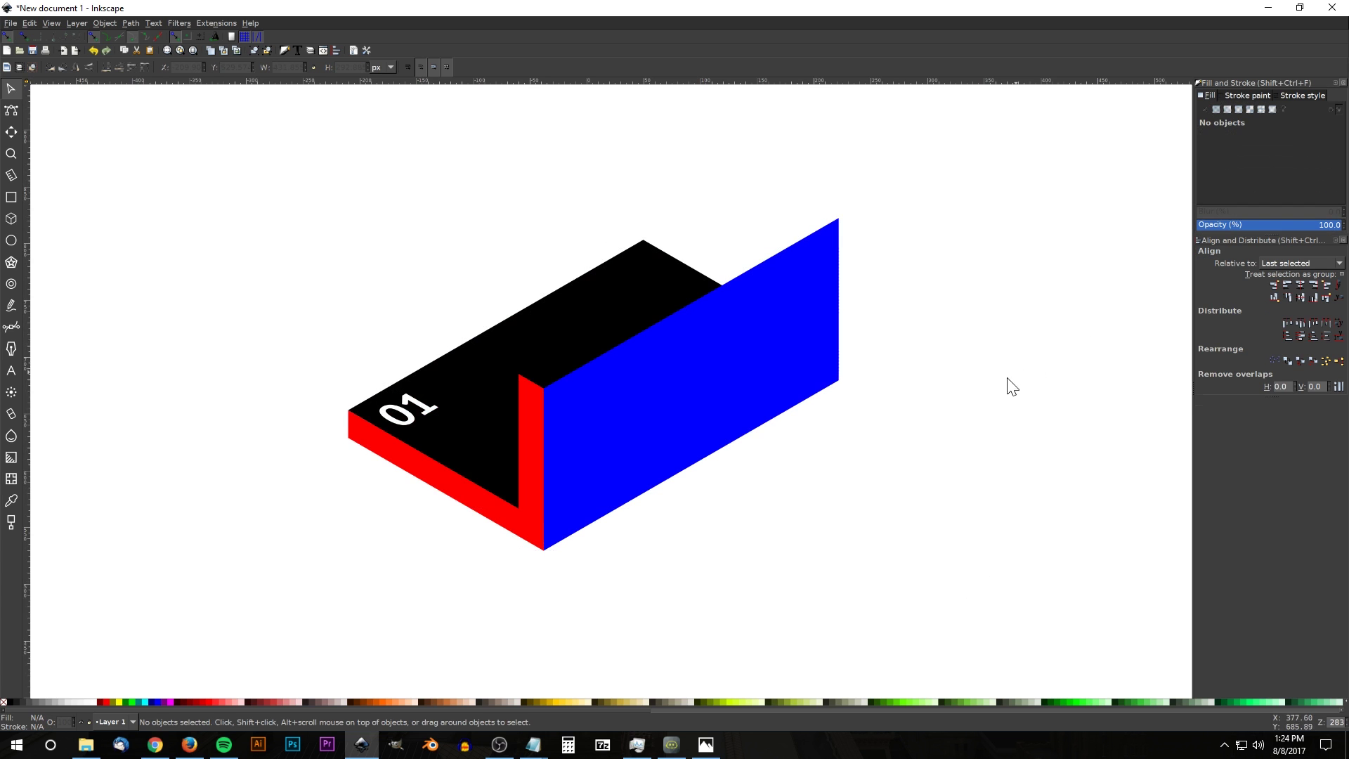
# Step: Check the colours in the thumbnail.png reference image and fill the slab's black top face with red (ff0000)
pyautogui.click(706, 744)
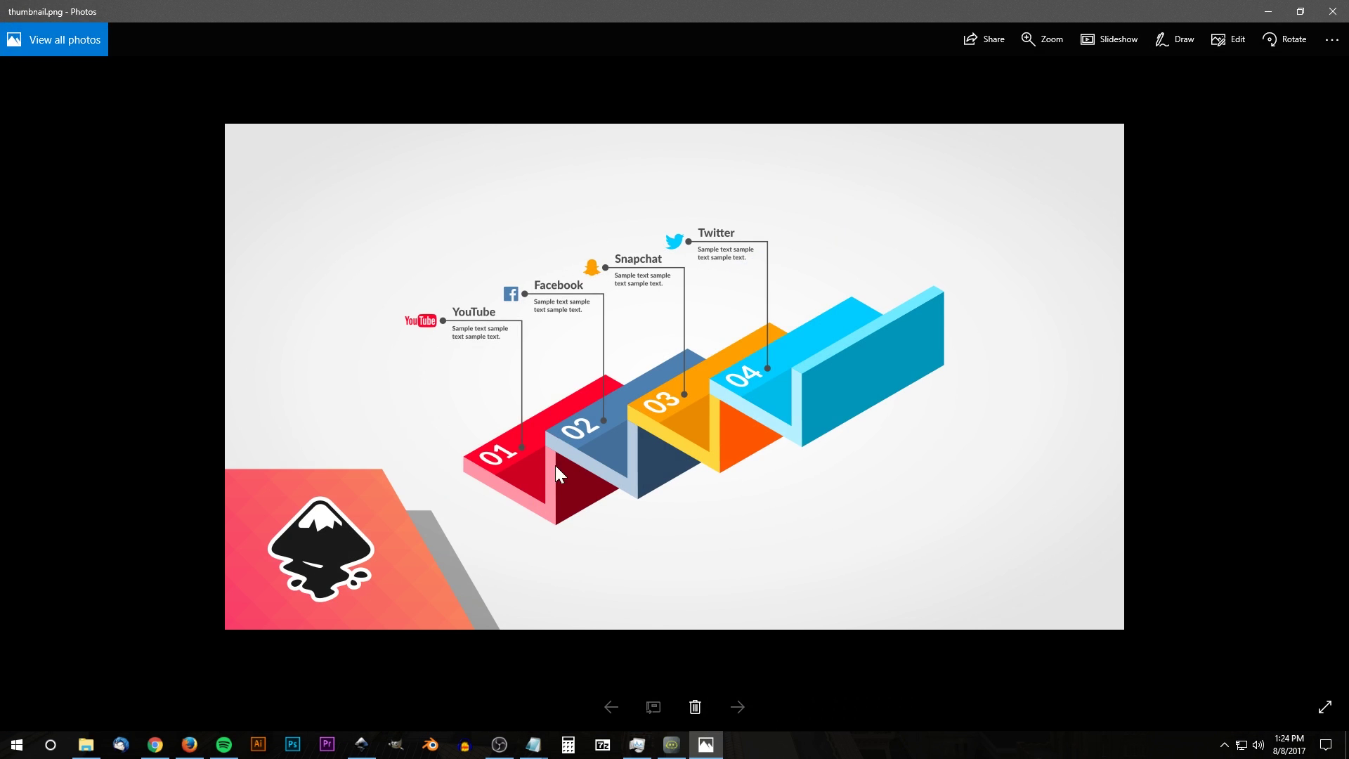
pyautogui.click(361, 744)
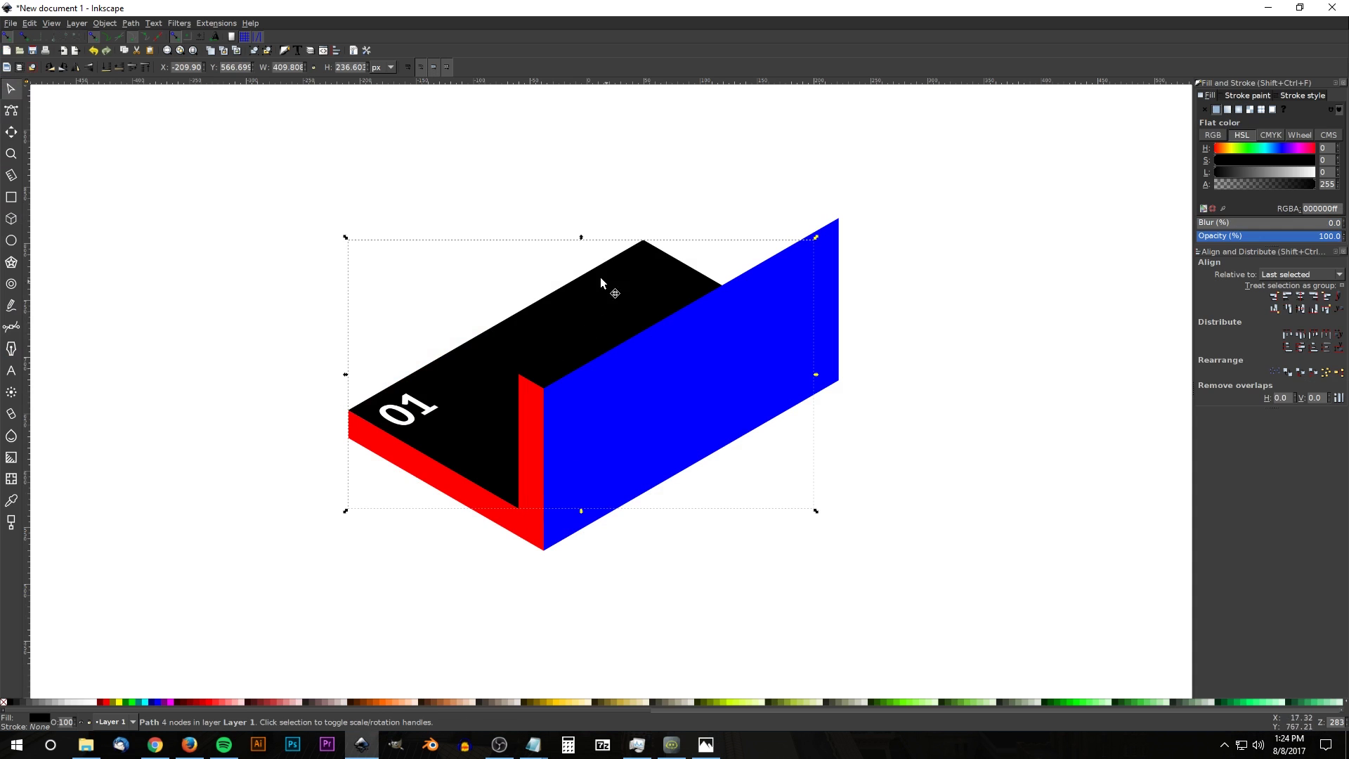
pyautogui.click(107, 702)
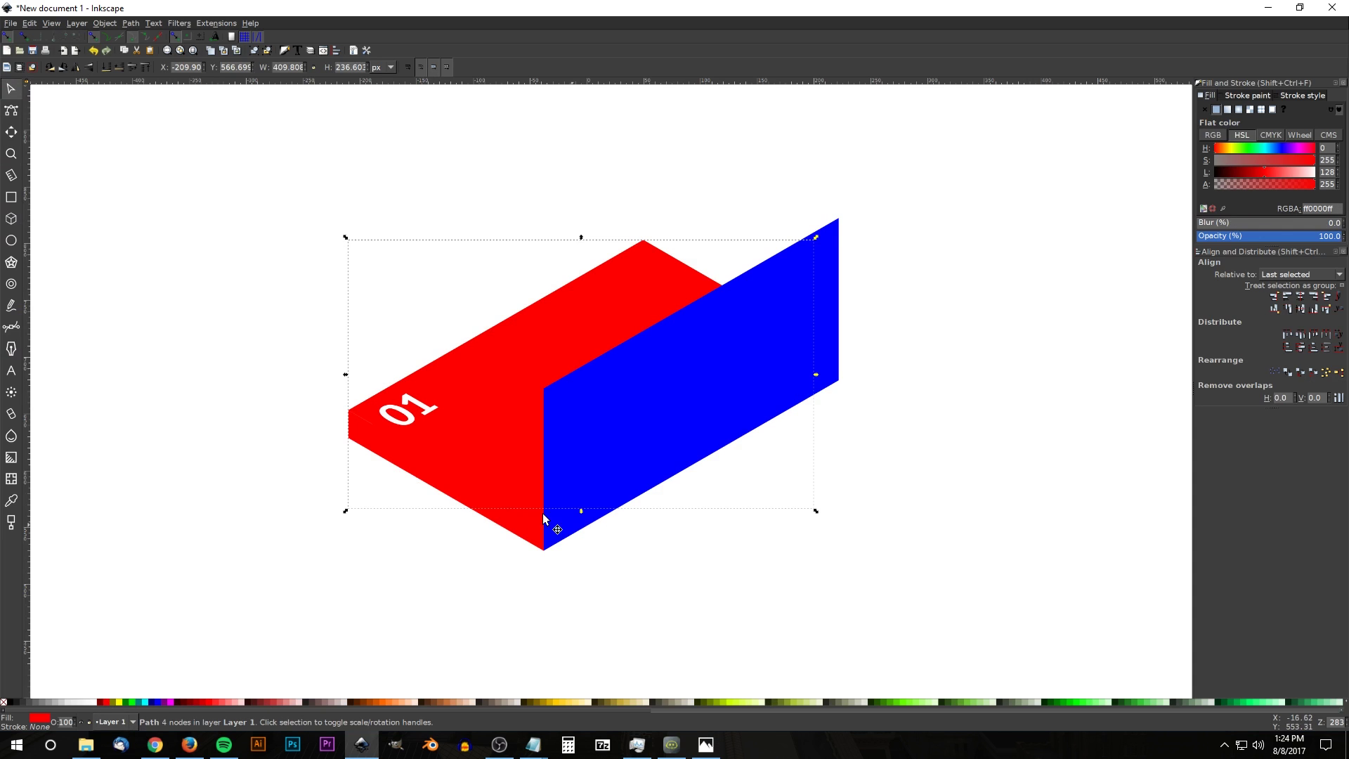
# Step: Lighten the slab's long side wall to a lightness of 181 and apply that light red to the narrow upright strip
pyautogui.click(419, 477)
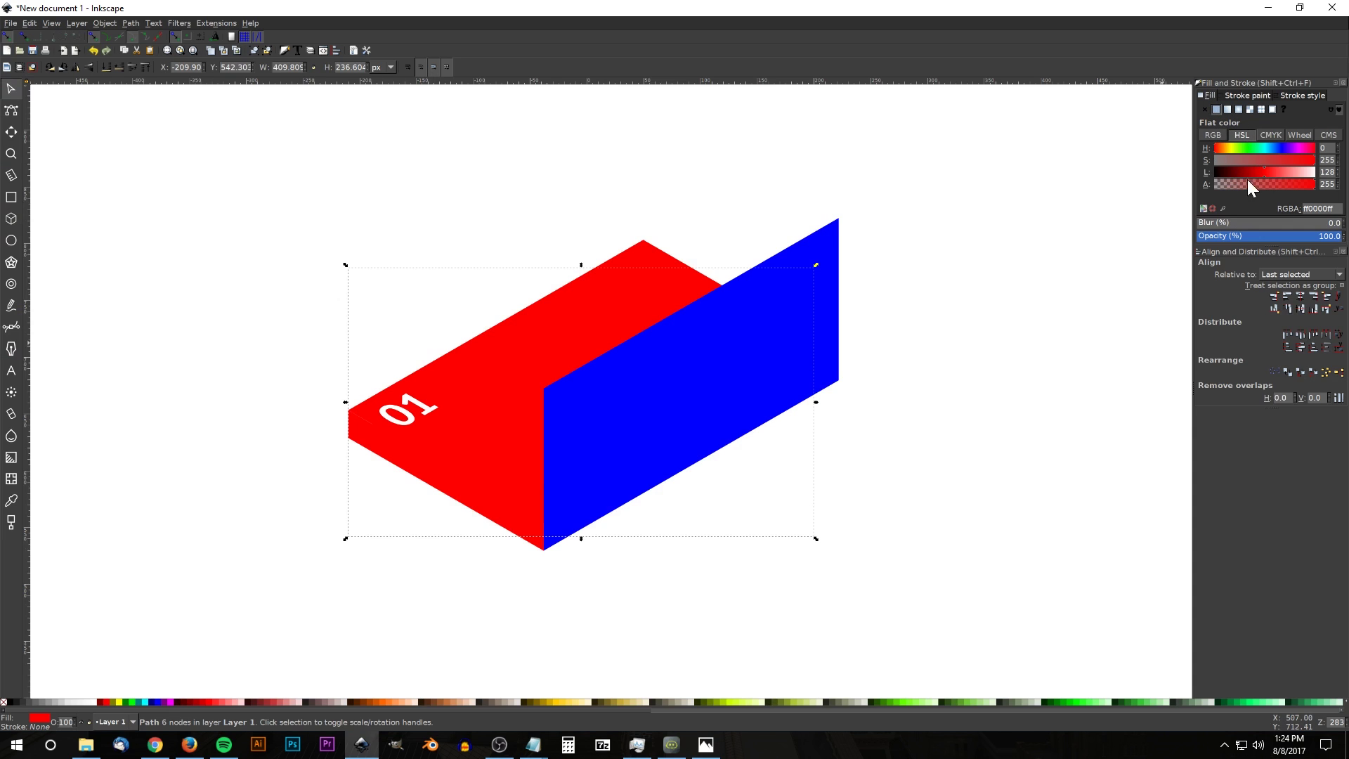
pyautogui.moveTo(1263, 172); pyautogui.dragTo(1288, 171)
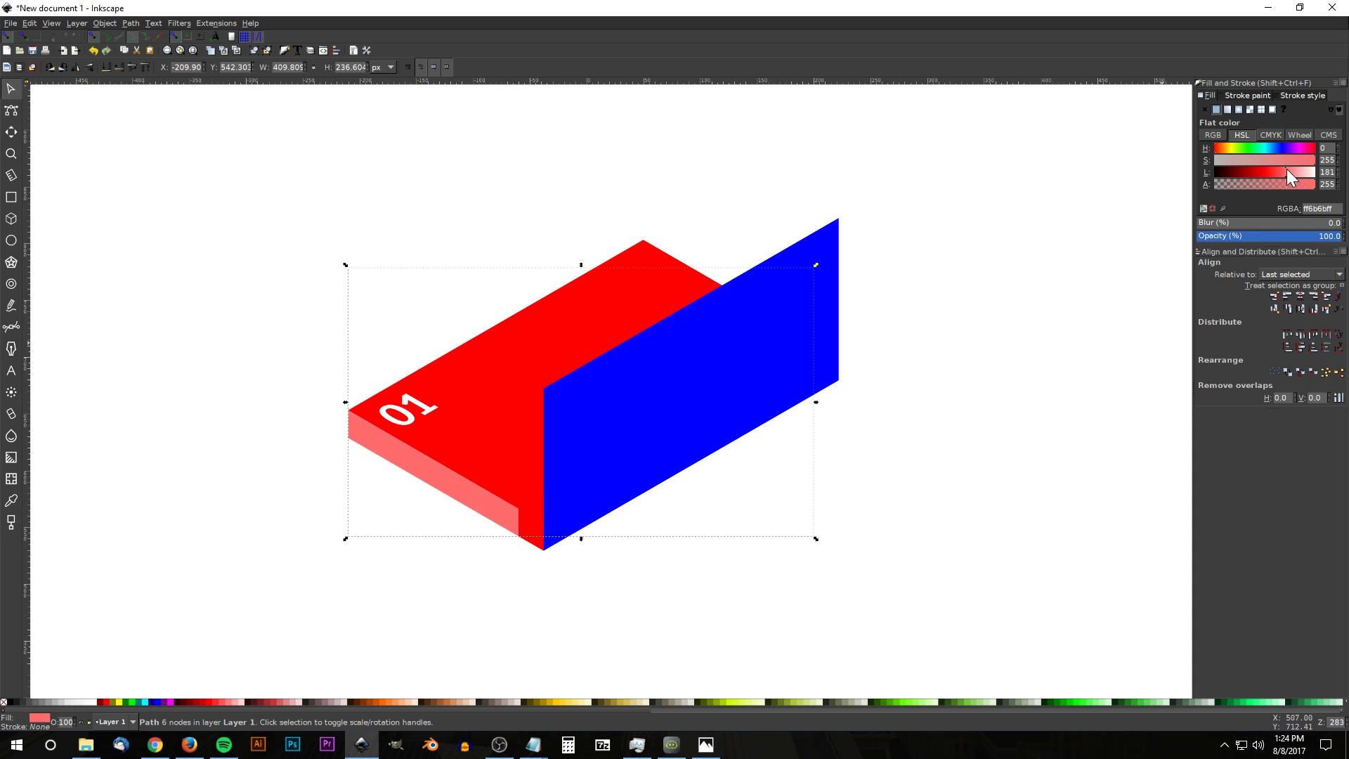
pyautogui.click(528, 538)
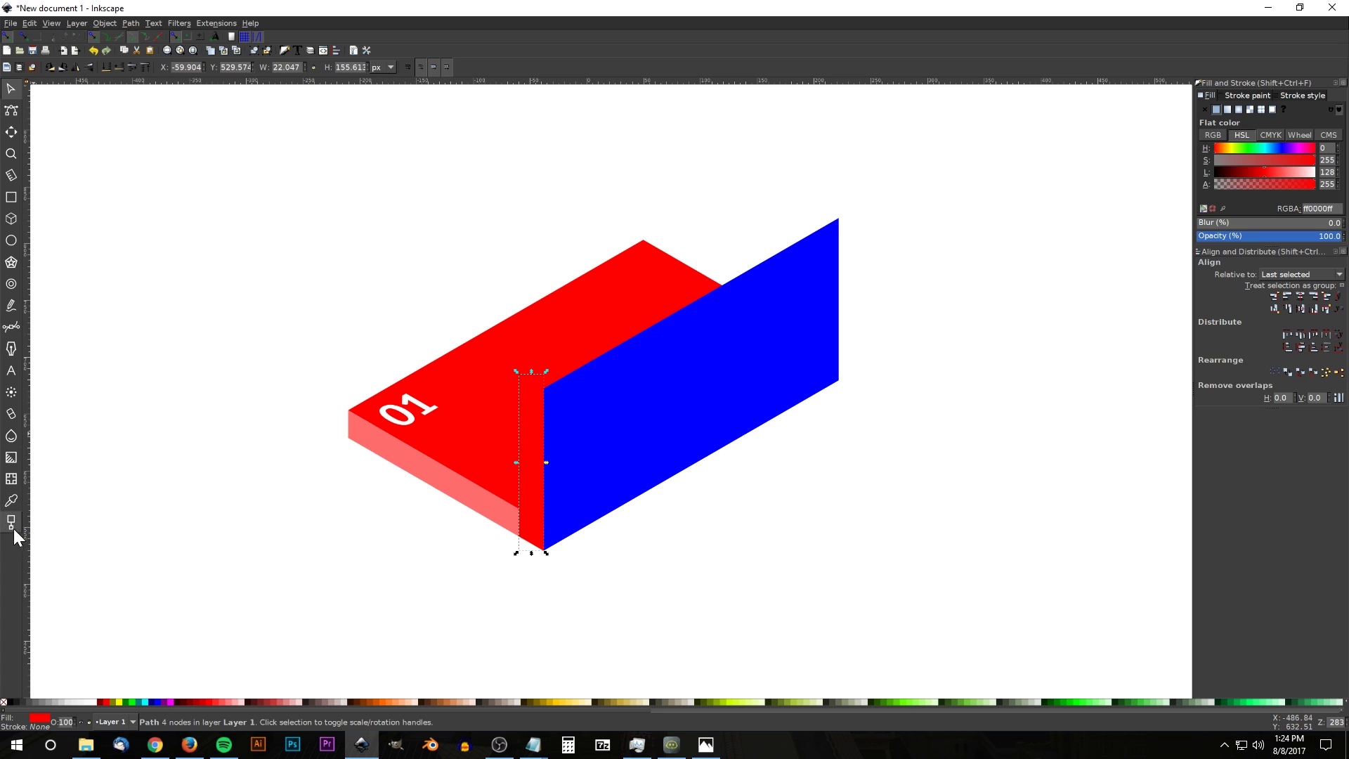
pyautogui.click(11, 500)
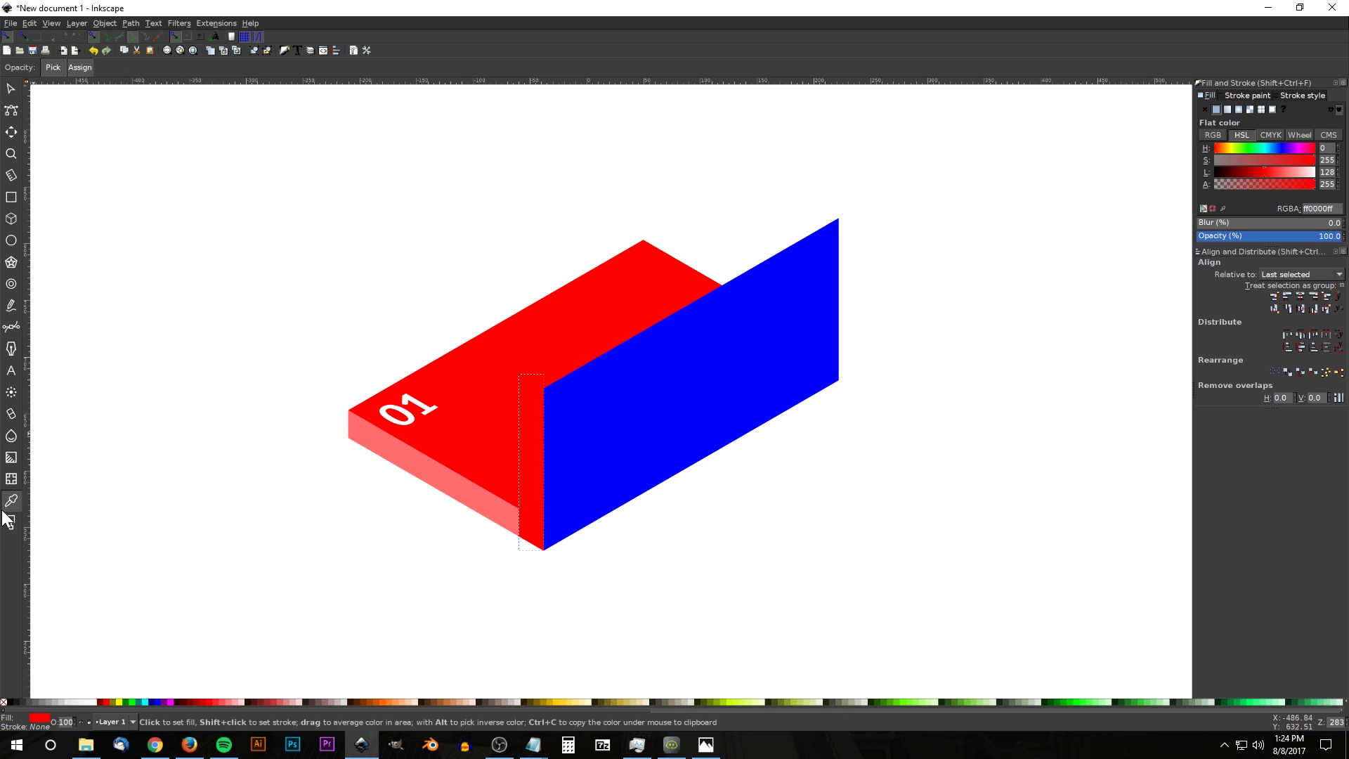
pyautogui.click(442, 479)
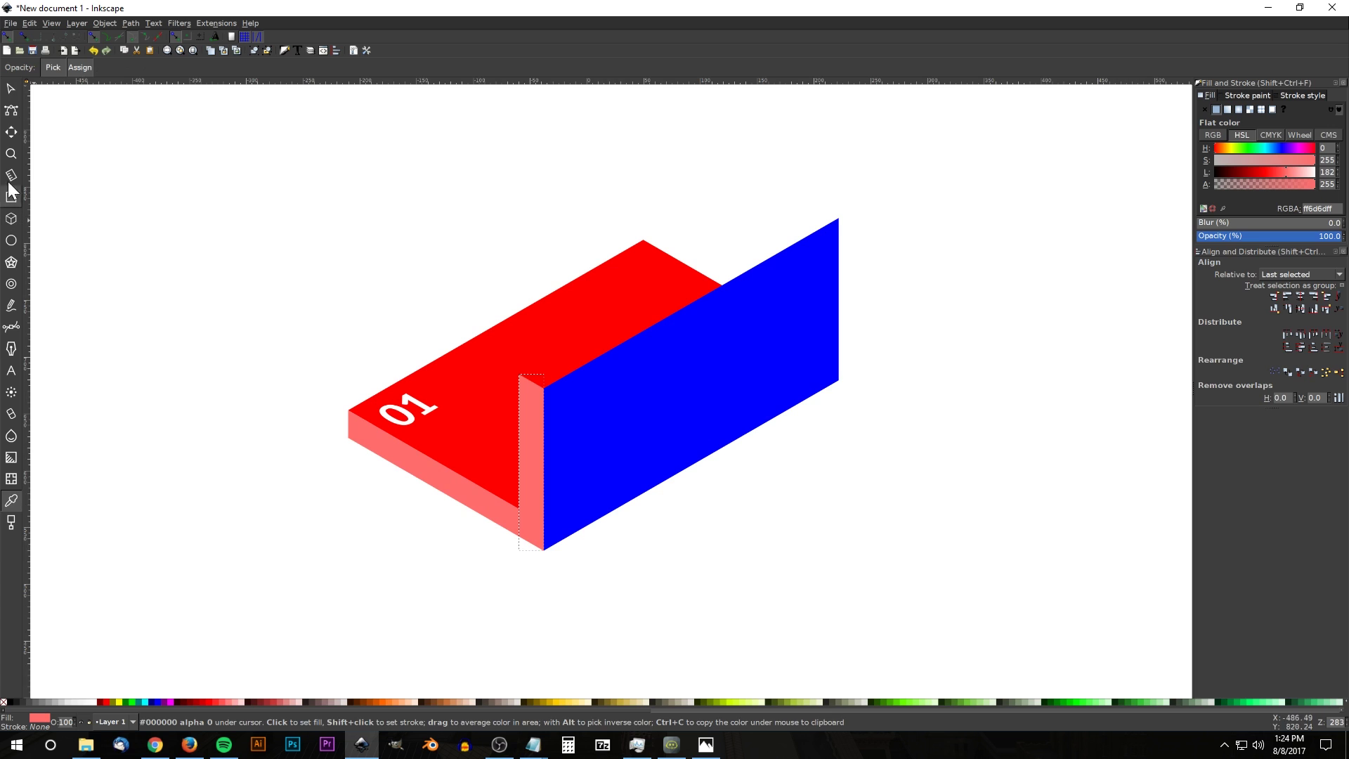
# Step: Fill the large blue front face with dark red (800000)
pyautogui.click(10, 88)
pyautogui.click(709, 350)
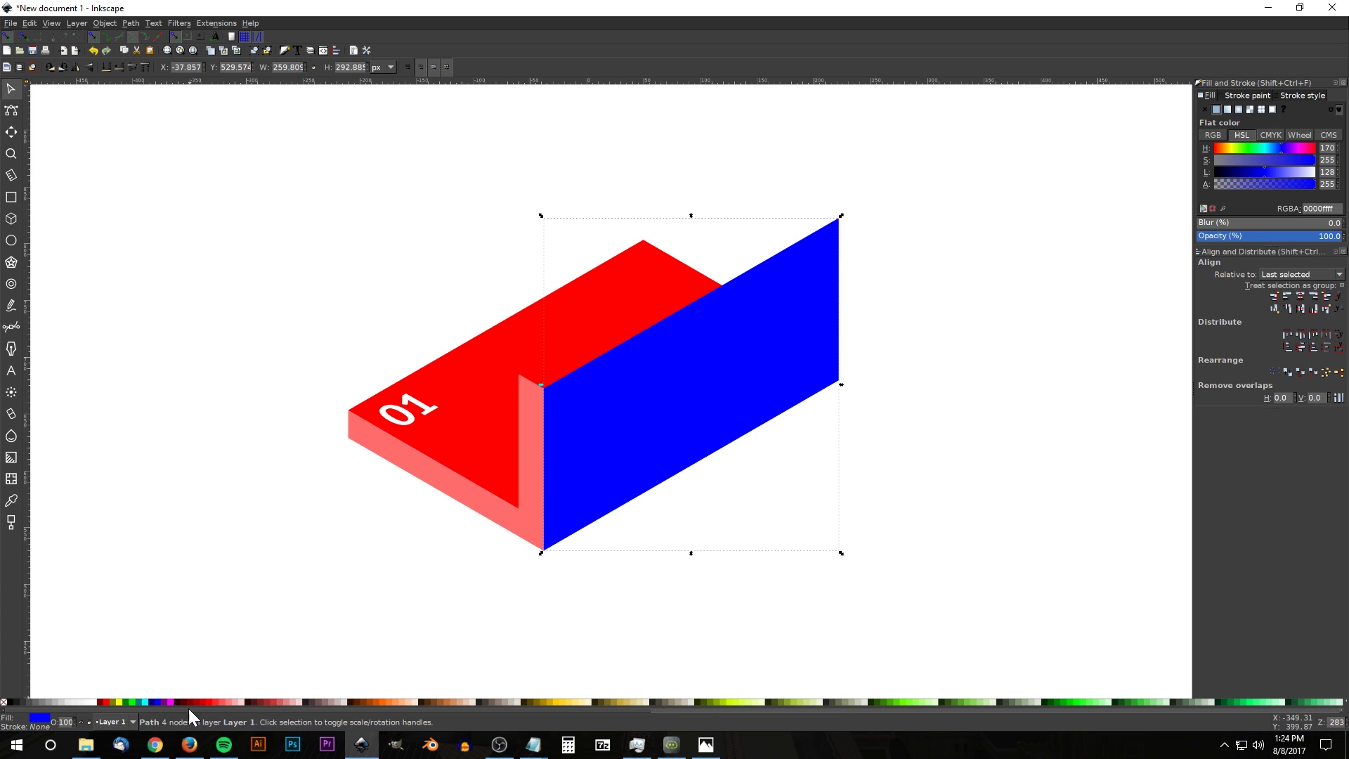
pyautogui.click(101, 702)
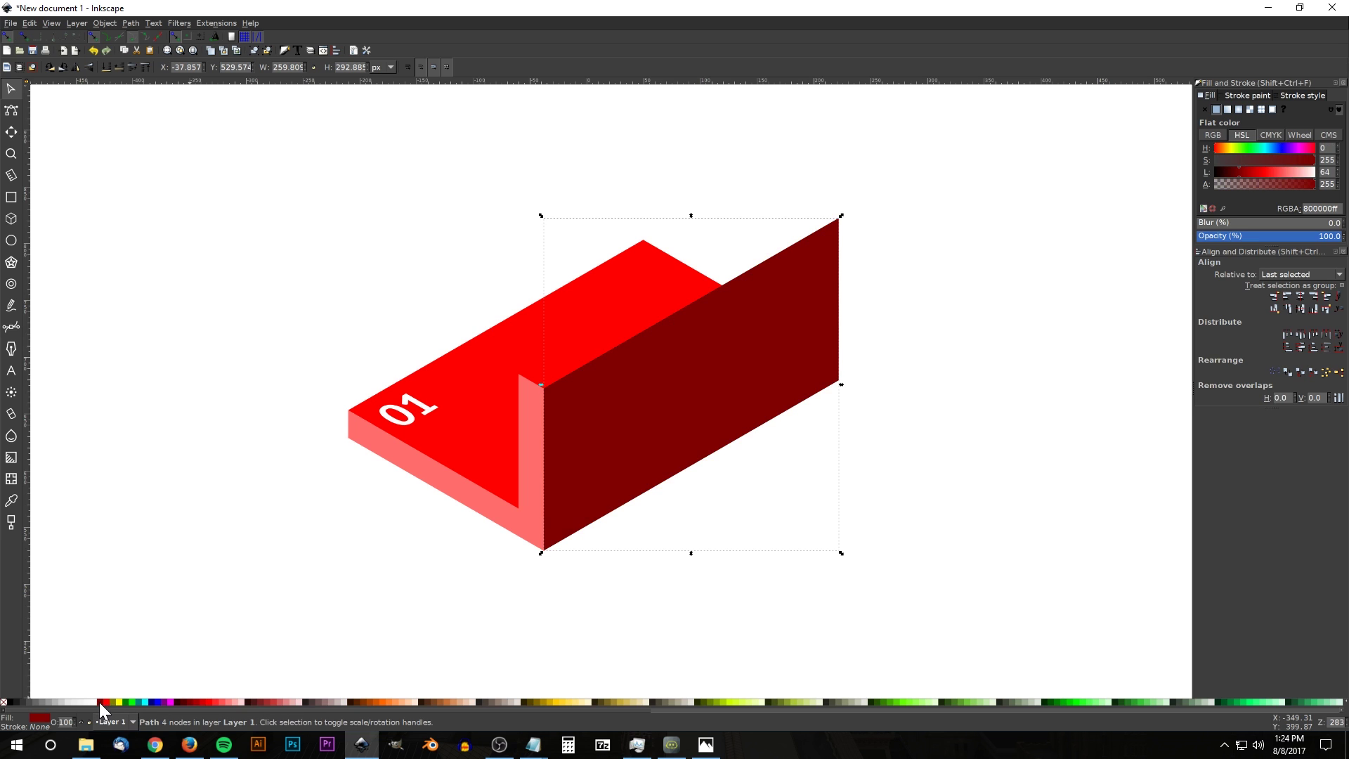
pyautogui.scroll(1, 824, 336)
pyautogui.scroll(-2, 801, 356)
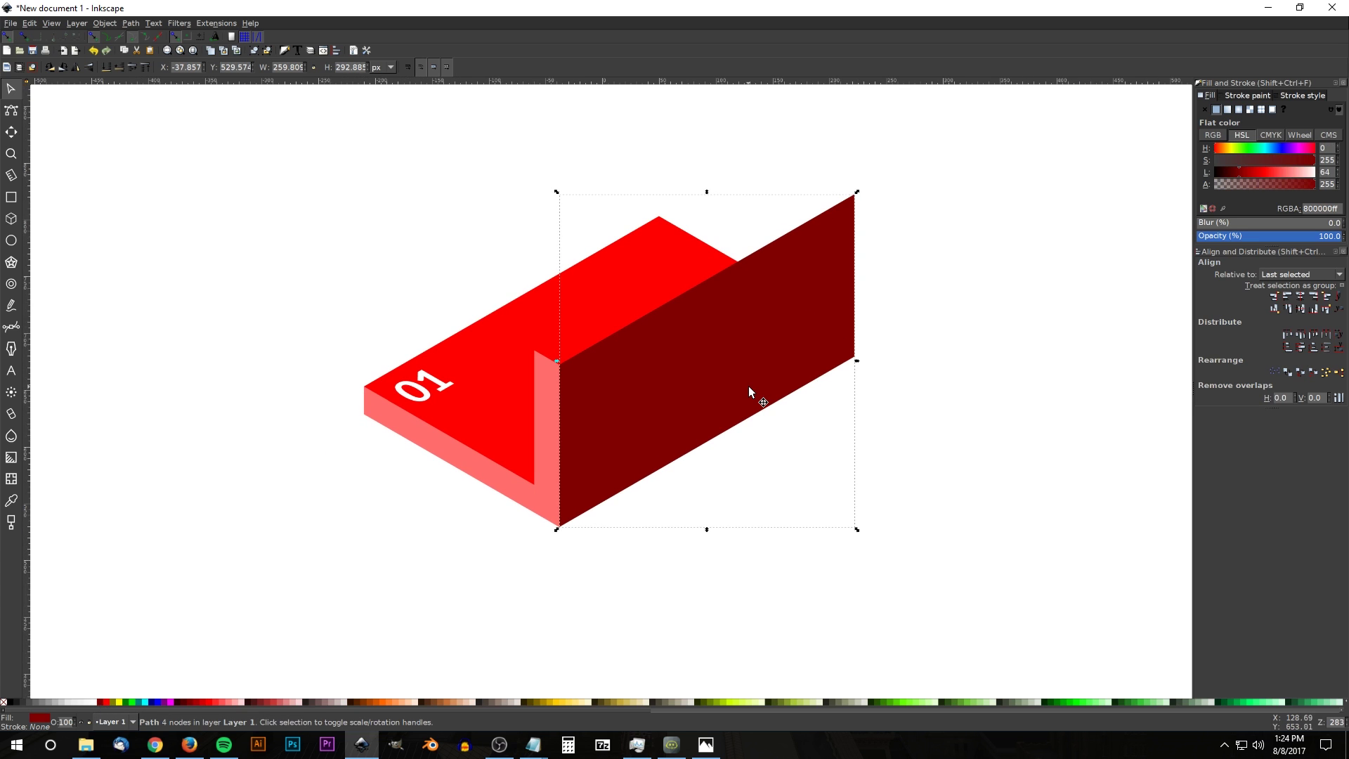
# Step: Check the reference image and start a shadow outline at the narrow strip's upper inner corner, running 187 px at -150° and around below the slab
pyautogui.click(706, 744)
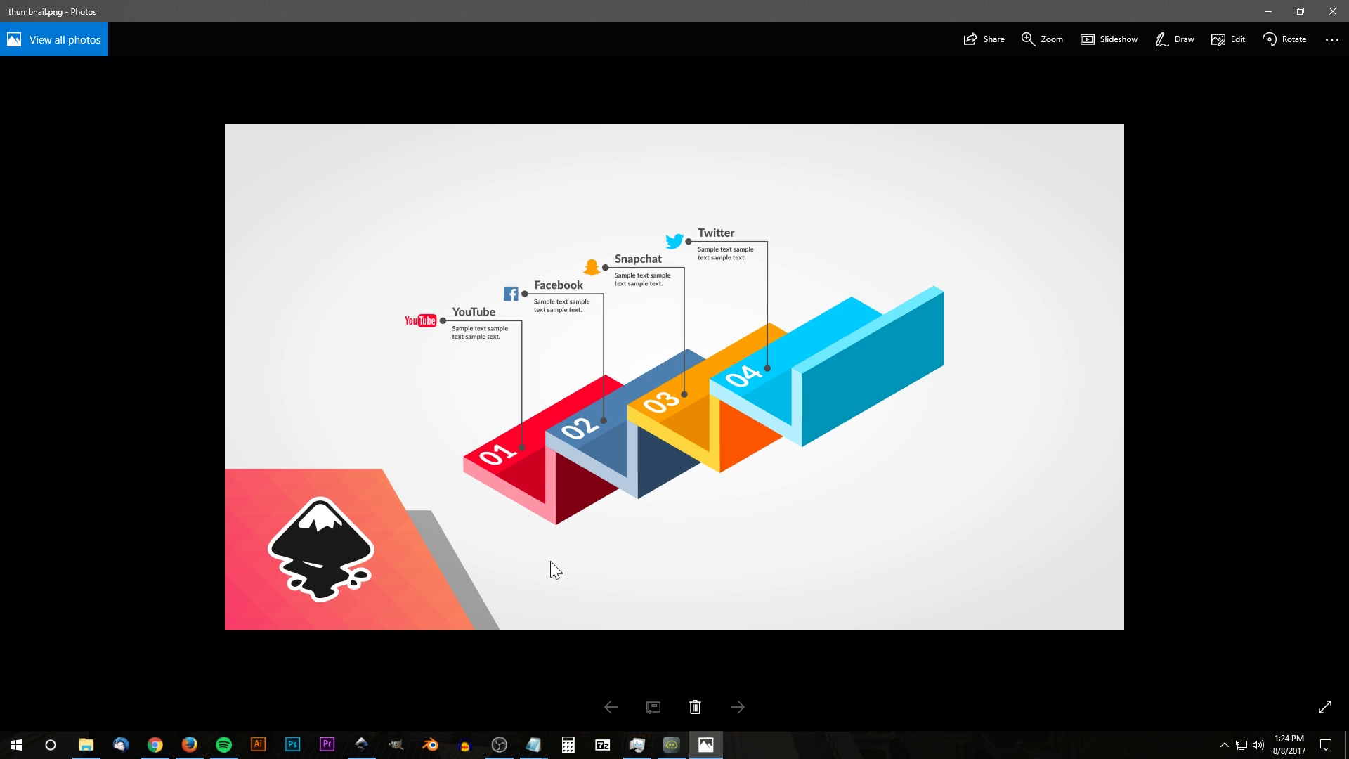
pyautogui.click(361, 744)
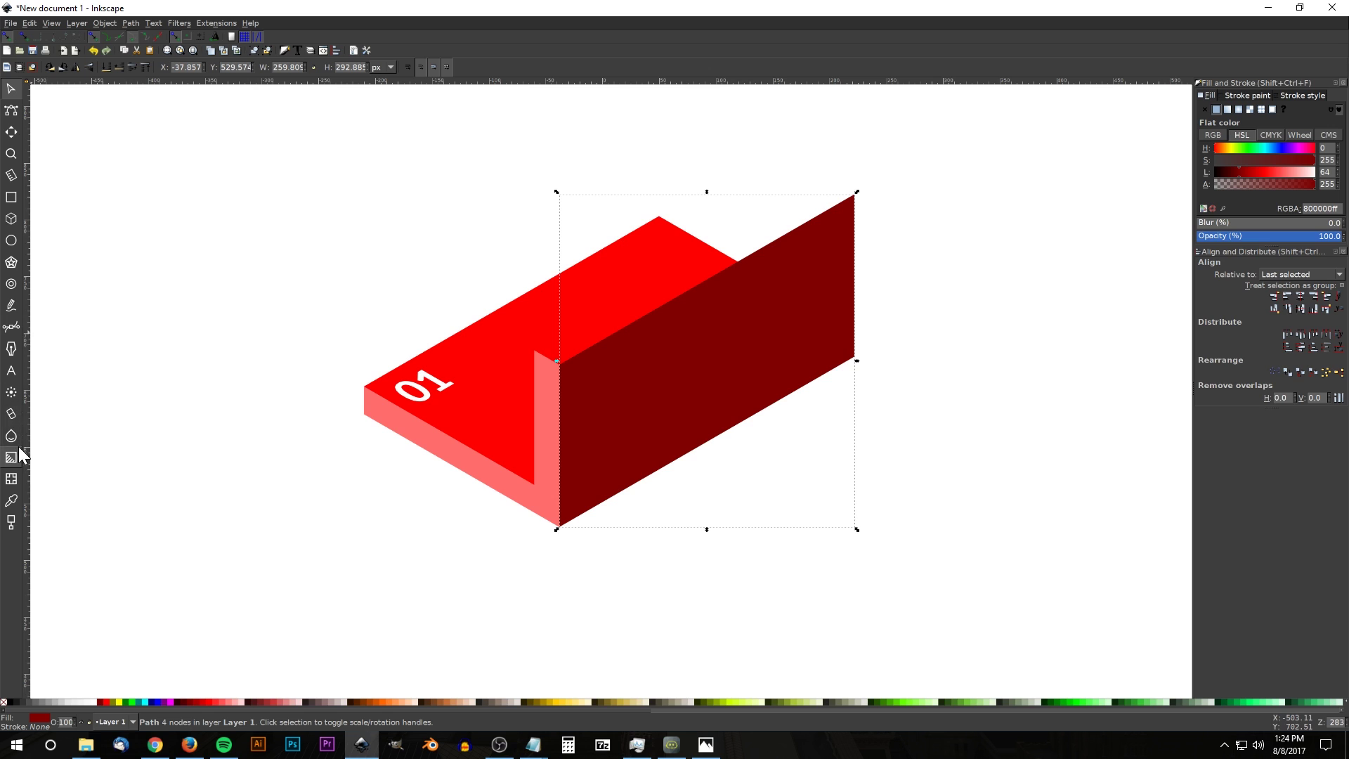
pyautogui.click(10, 331)
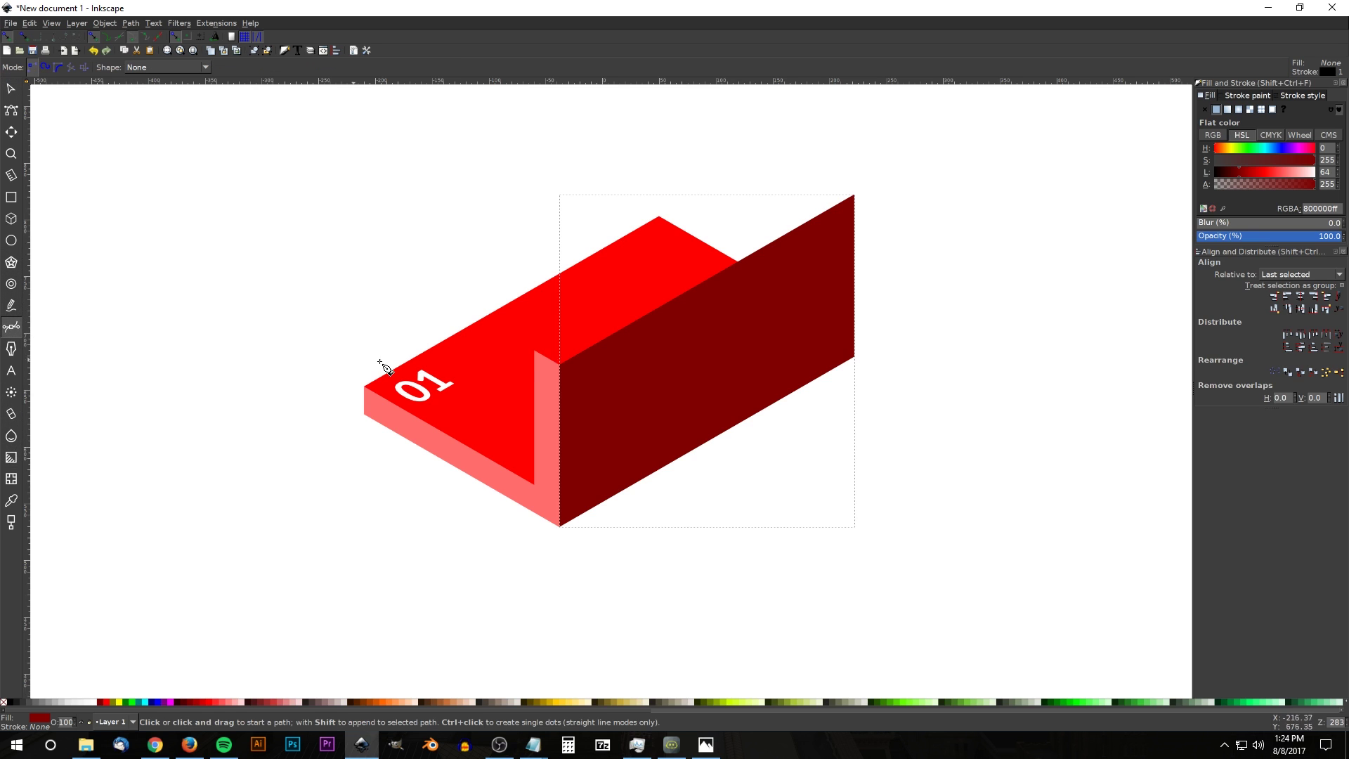
pyautogui.click(535, 351)
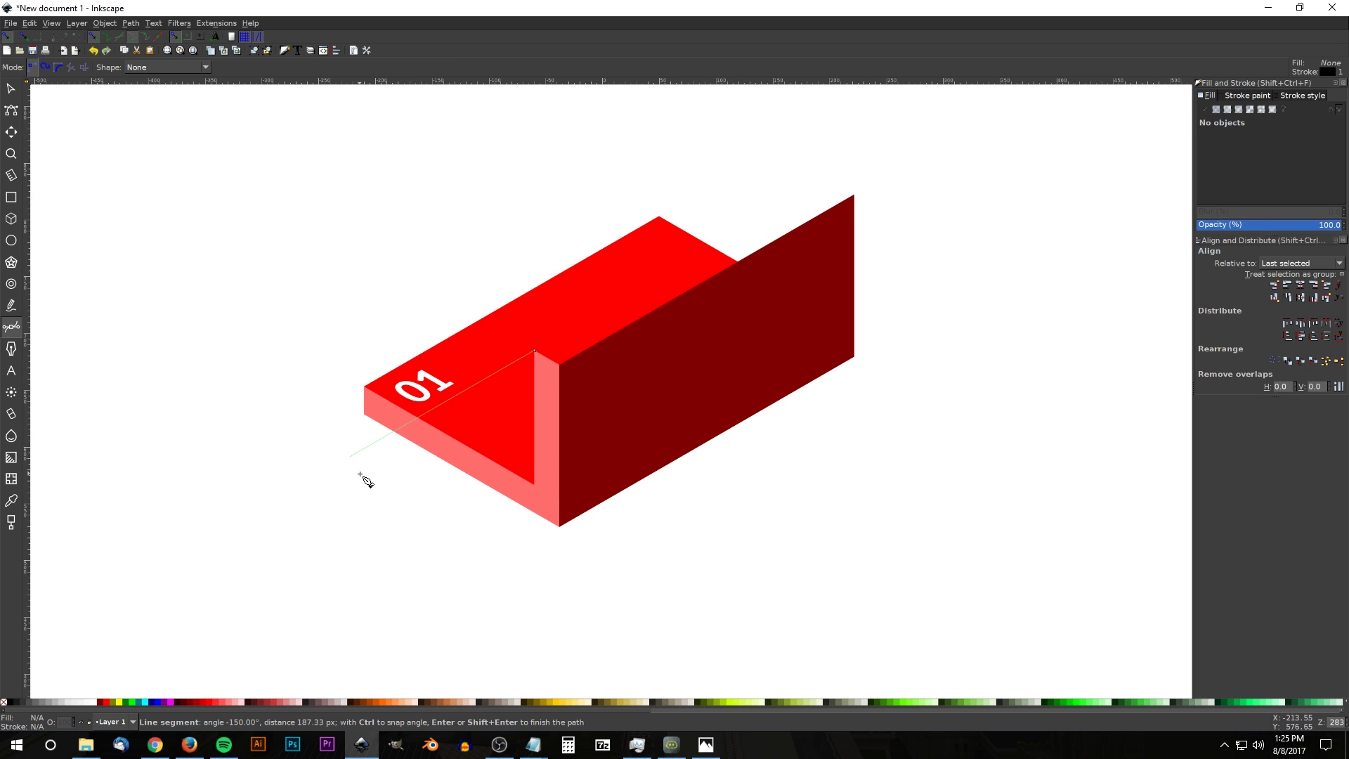
pyautogui.click(373, 569)
pyautogui.click(559, 608)
pyautogui.click(668, 602)
pyautogui.click(751, 465)
pyautogui.click(714, 305)
pyautogui.click(621, 269)
pyautogui.press('BackSpace')
pyautogui.press('BackSpace')
pyautogui.click(689, 399)
pyautogui.click(631, 393)
pyautogui.click(581, 375)
pyautogui.click(550, 383)
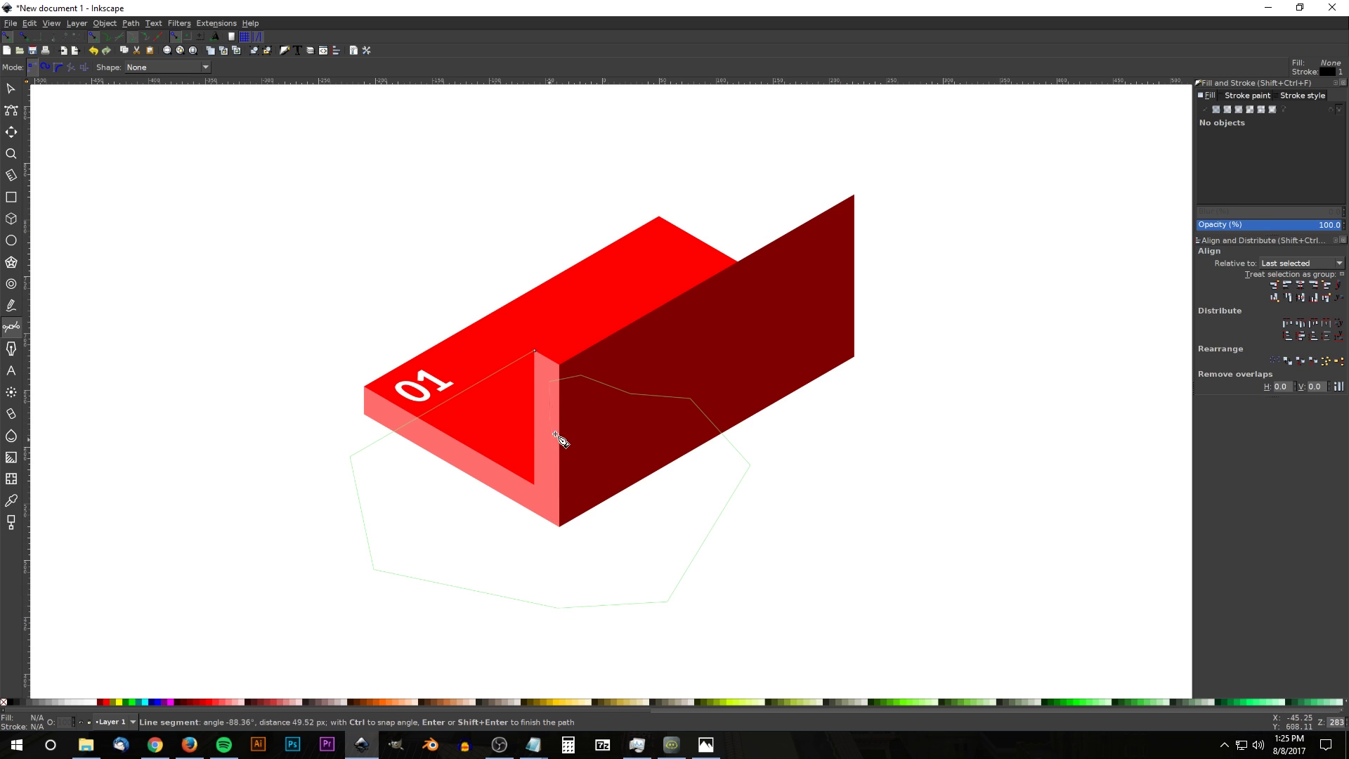
pyautogui.press('BackSpace')
pyautogui.press('BackSpace')
pyautogui.press('BackSpace')
pyautogui.press('BackSpace')
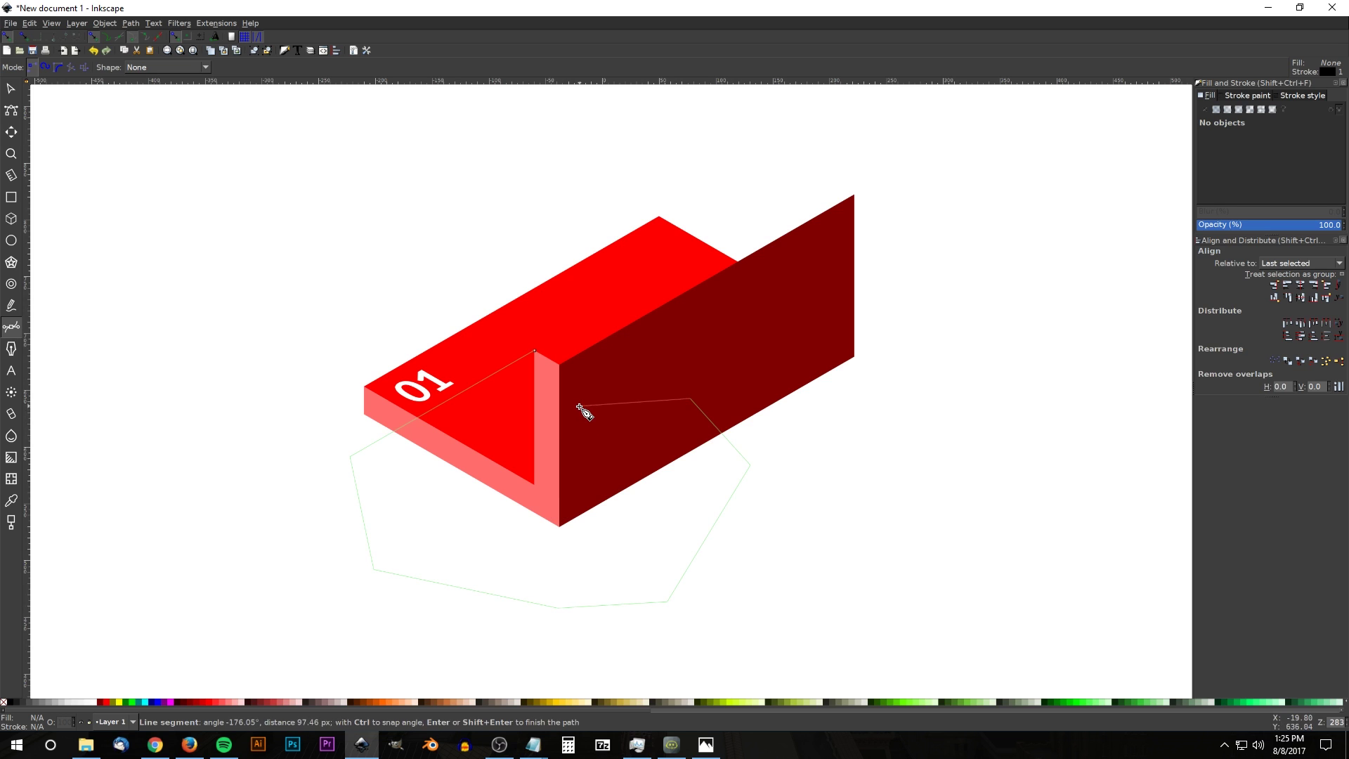
# Step: Run the shadow outline across the dark front face and close it at its starting corner, about 354 × 228 px overall
pyautogui.click(697, 392)
pyautogui.click(624, 379)
pyautogui.click(601, 398)
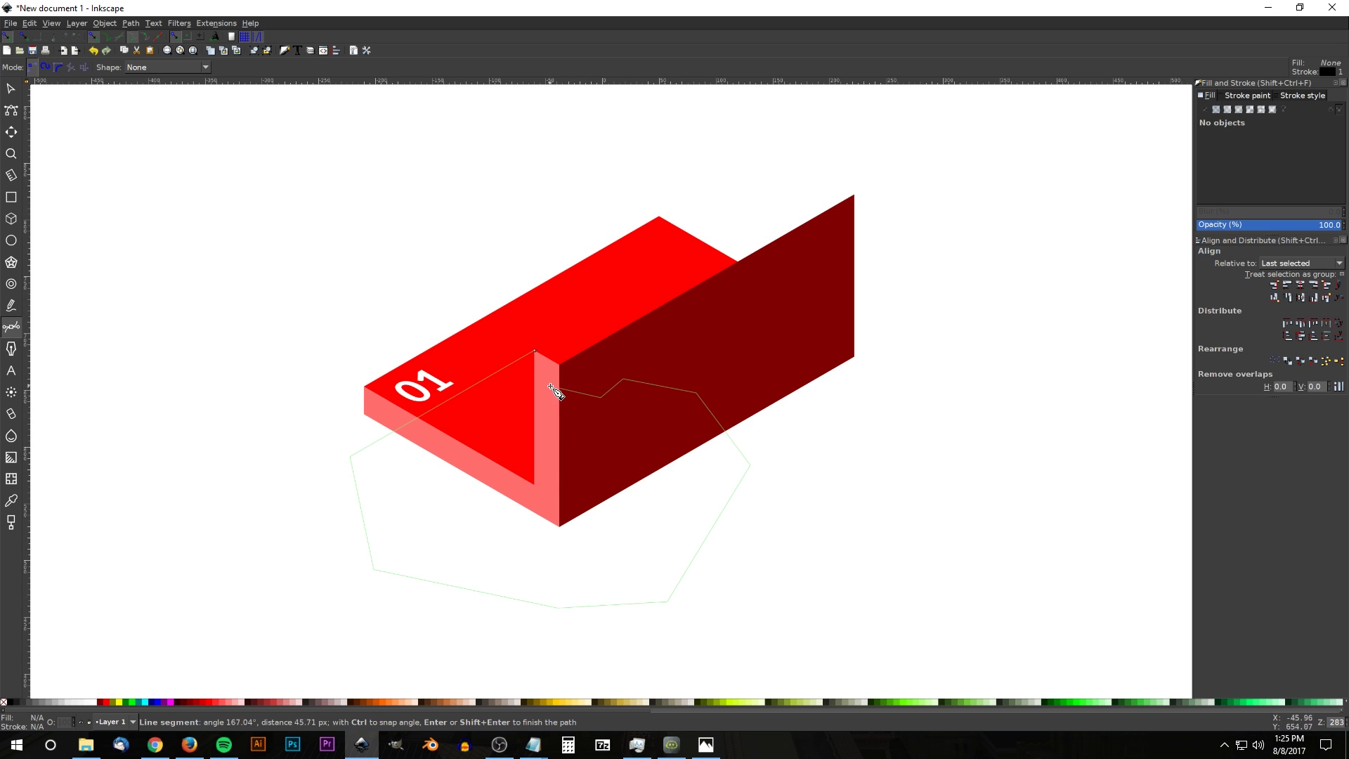
pyautogui.click(535, 351)
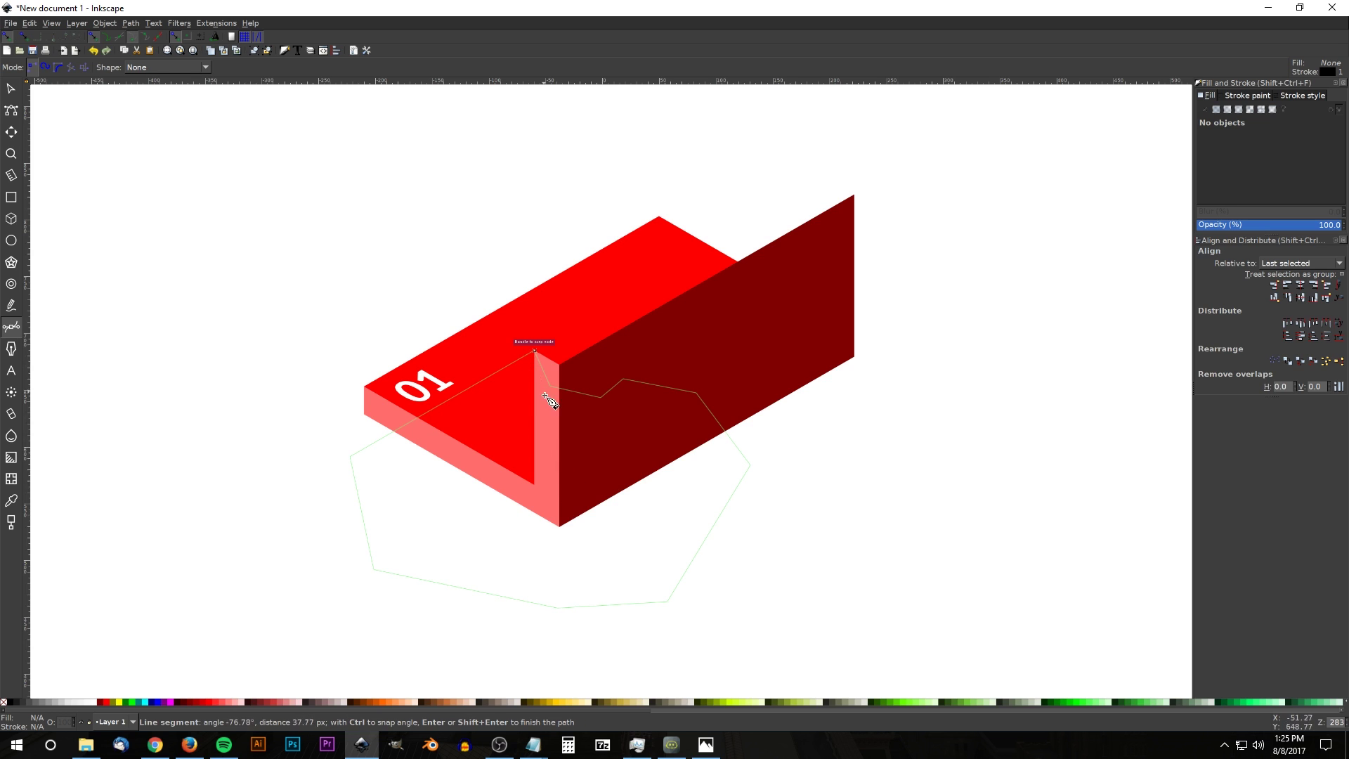
pyautogui.click(535, 350)
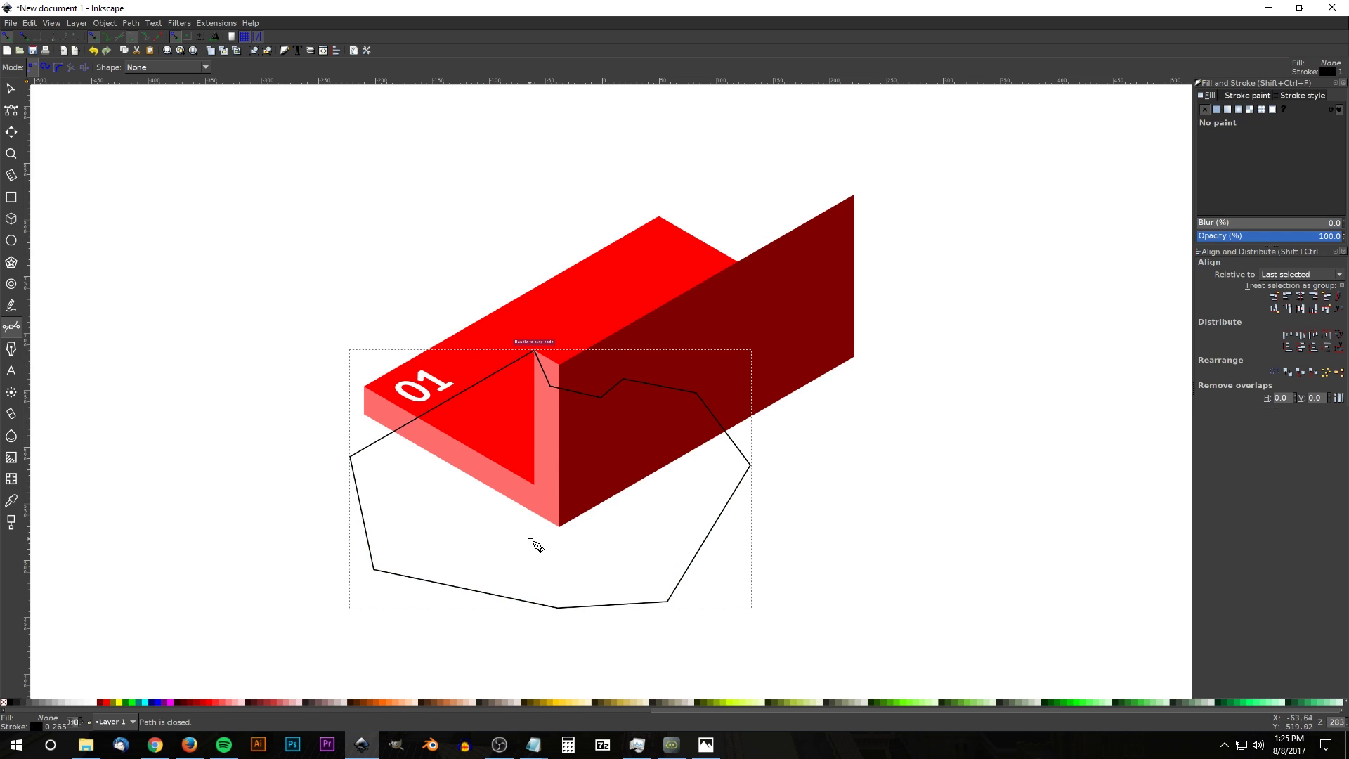
# Step: Duplicate the red top face, raise the copy to the front and combine it with the shadow outline using Intersection
pyautogui.click(14, 89)
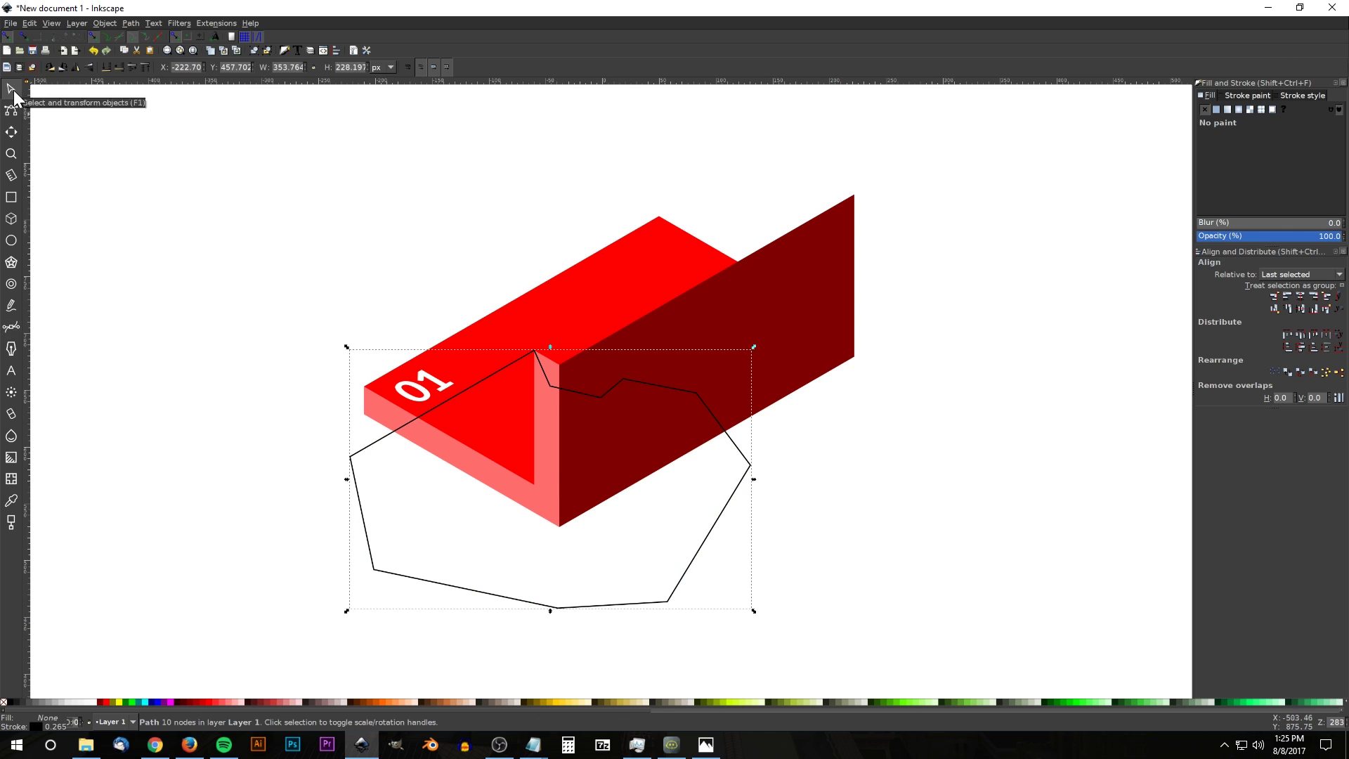
pyautogui.click(603, 271)
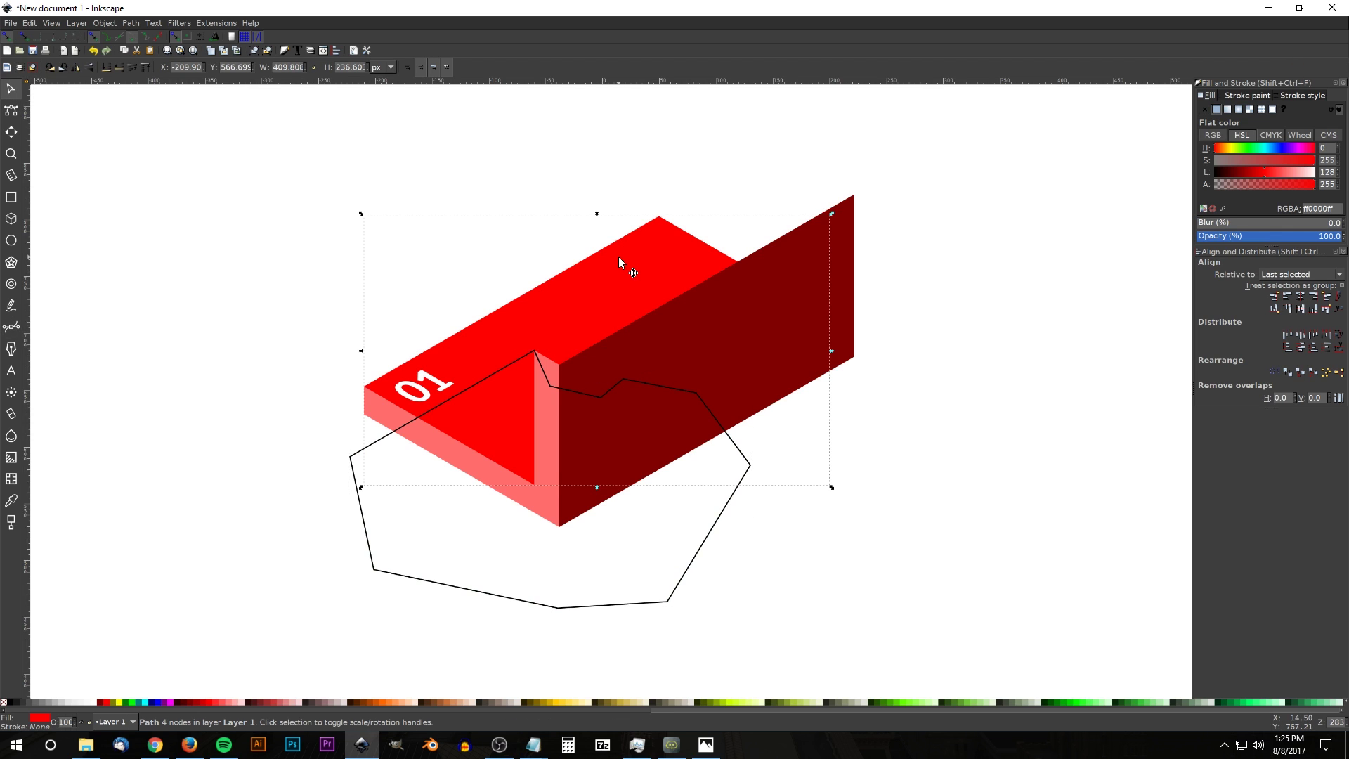
pyautogui.press('Home')
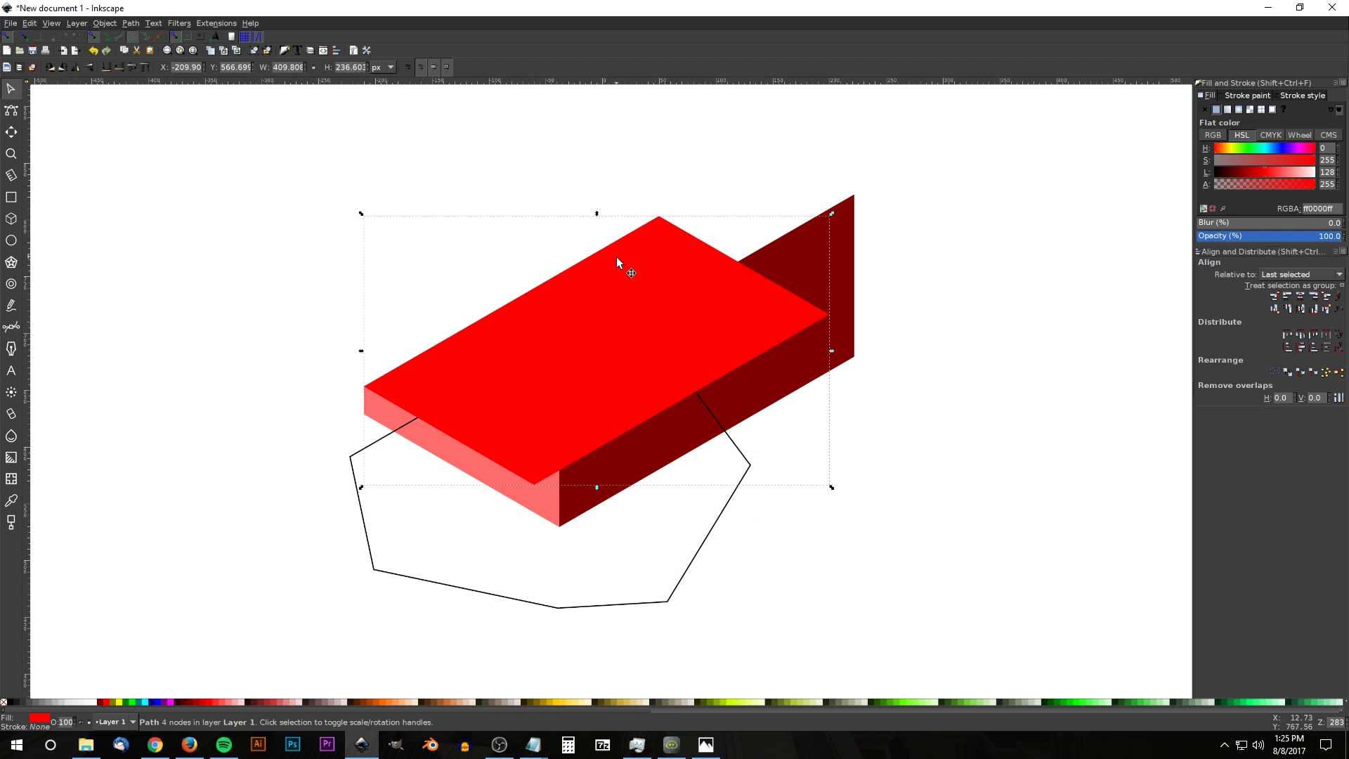
pyautogui.keyDown('shift'); pyautogui.click(369, 448); pyautogui.keyUp('shift')
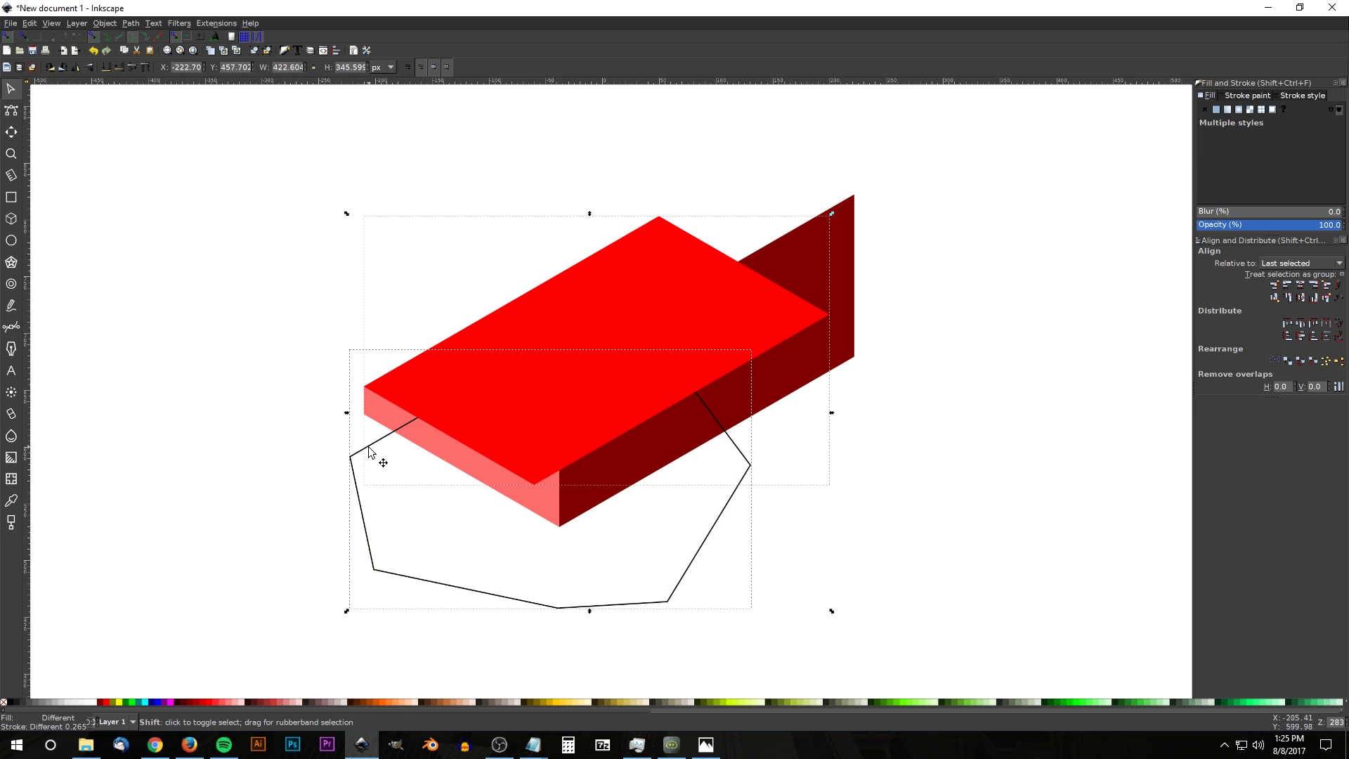
pyautogui.click(129, 22)
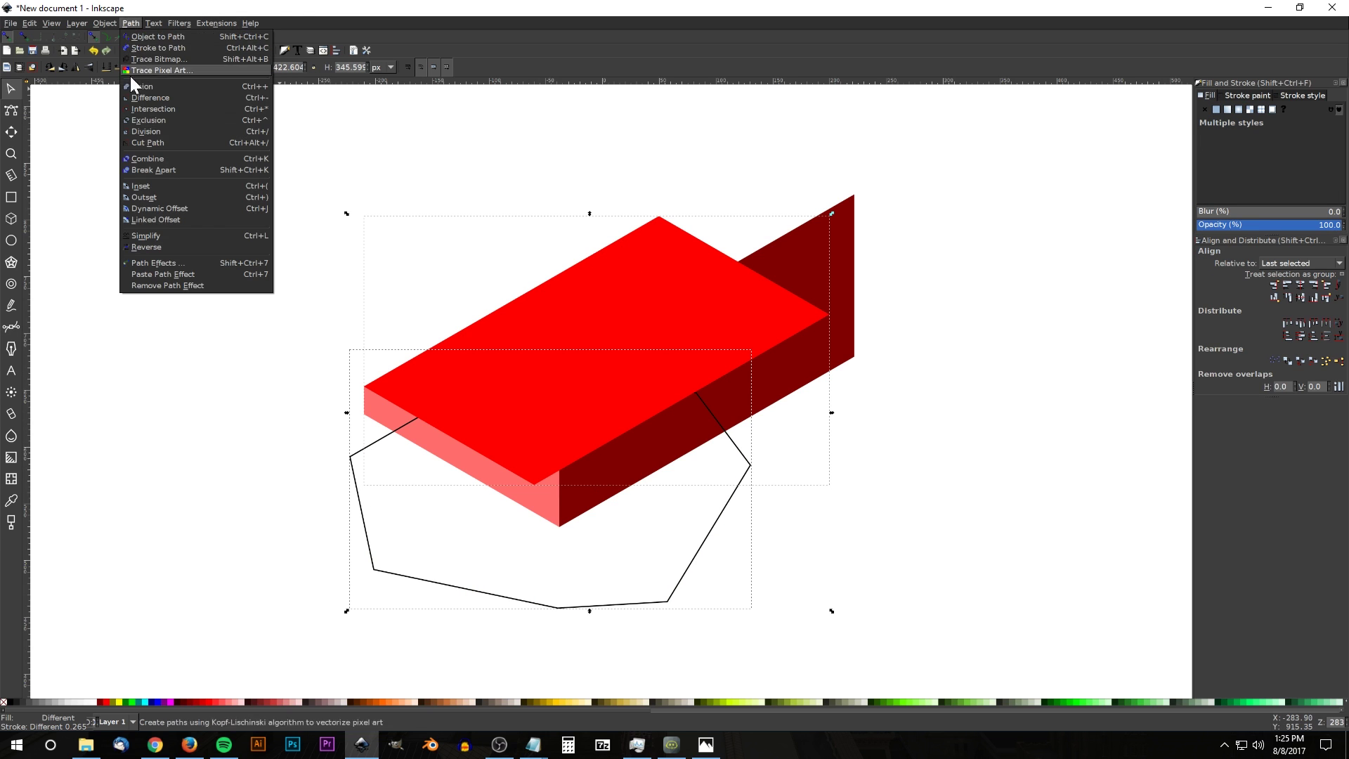
pyautogui.click(152, 109)
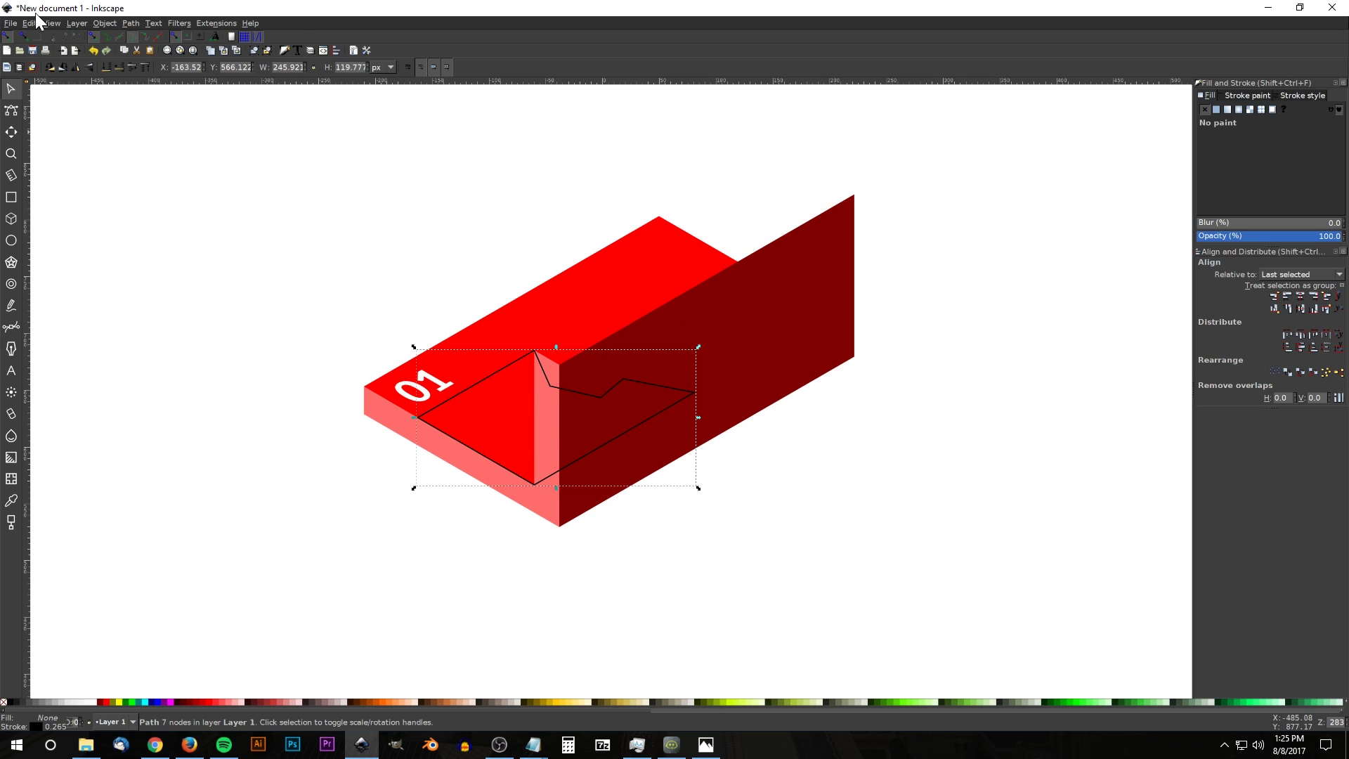
# Step: Lower the intersected shadow shape in the stacking order behind the narrow strip and the dark front face
pyautogui.click(117, 73)
pyautogui.click(117, 73)
pyautogui.moveTo(576, 482); pyautogui.dragTo(597, 512)
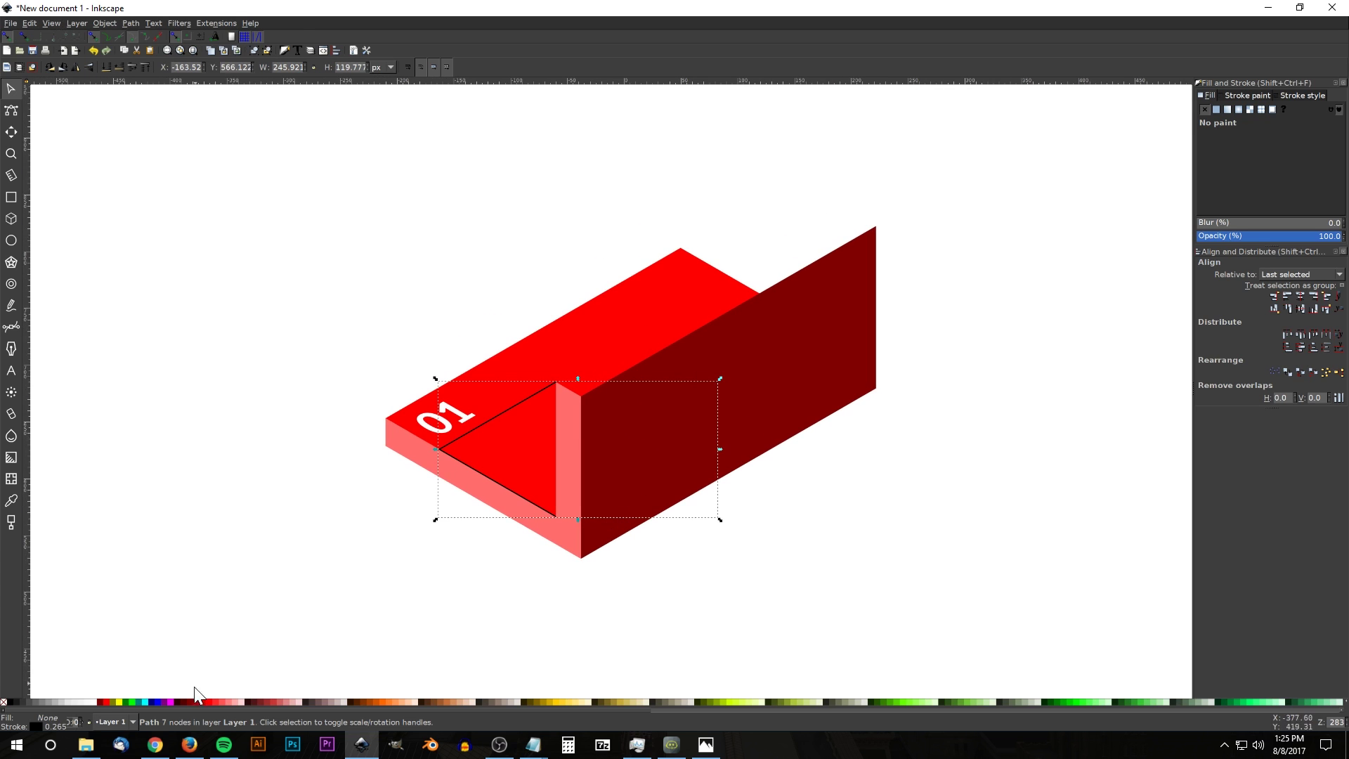
# Step: Fill the shadow shape with red darkened to a lightness of 92 and remove its stroke
pyautogui.click(105, 702)
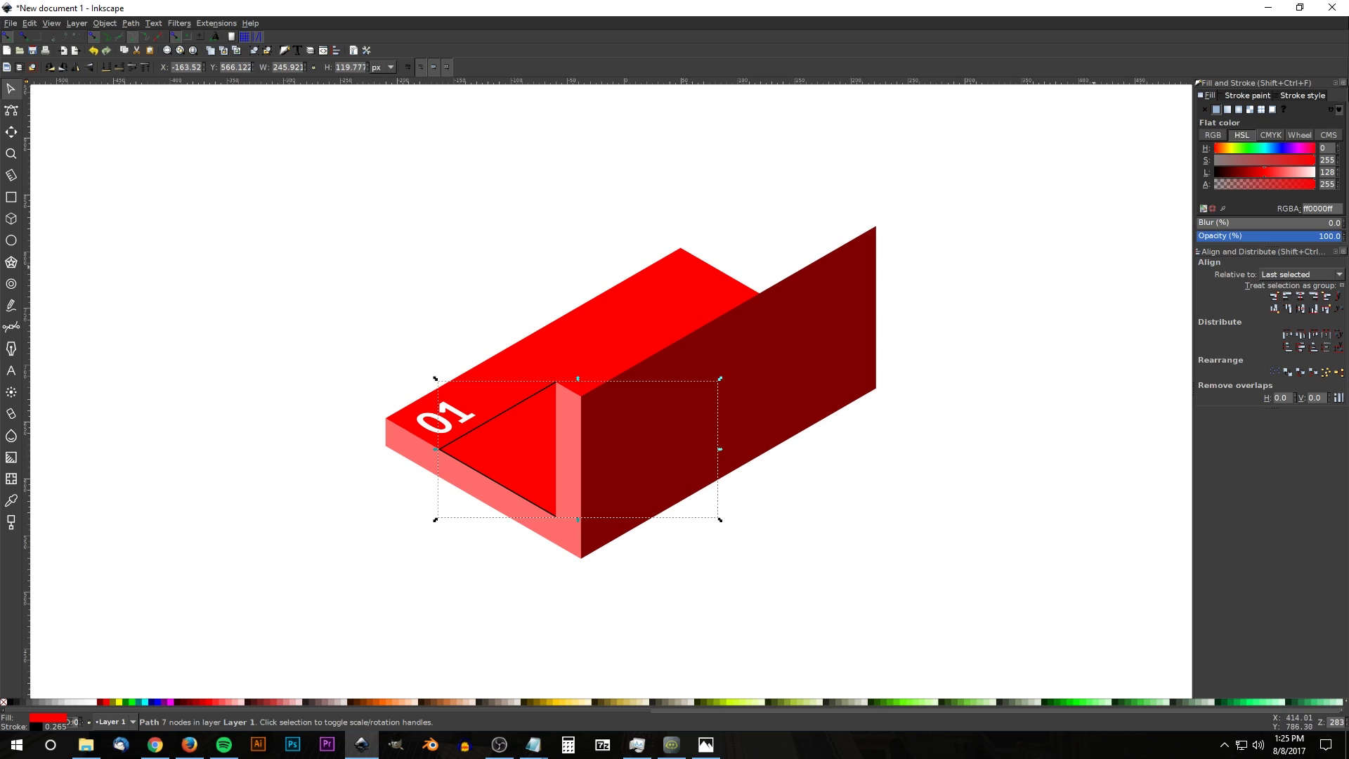
pyautogui.moveTo(1264, 171); pyautogui.dragTo(1251, 173)
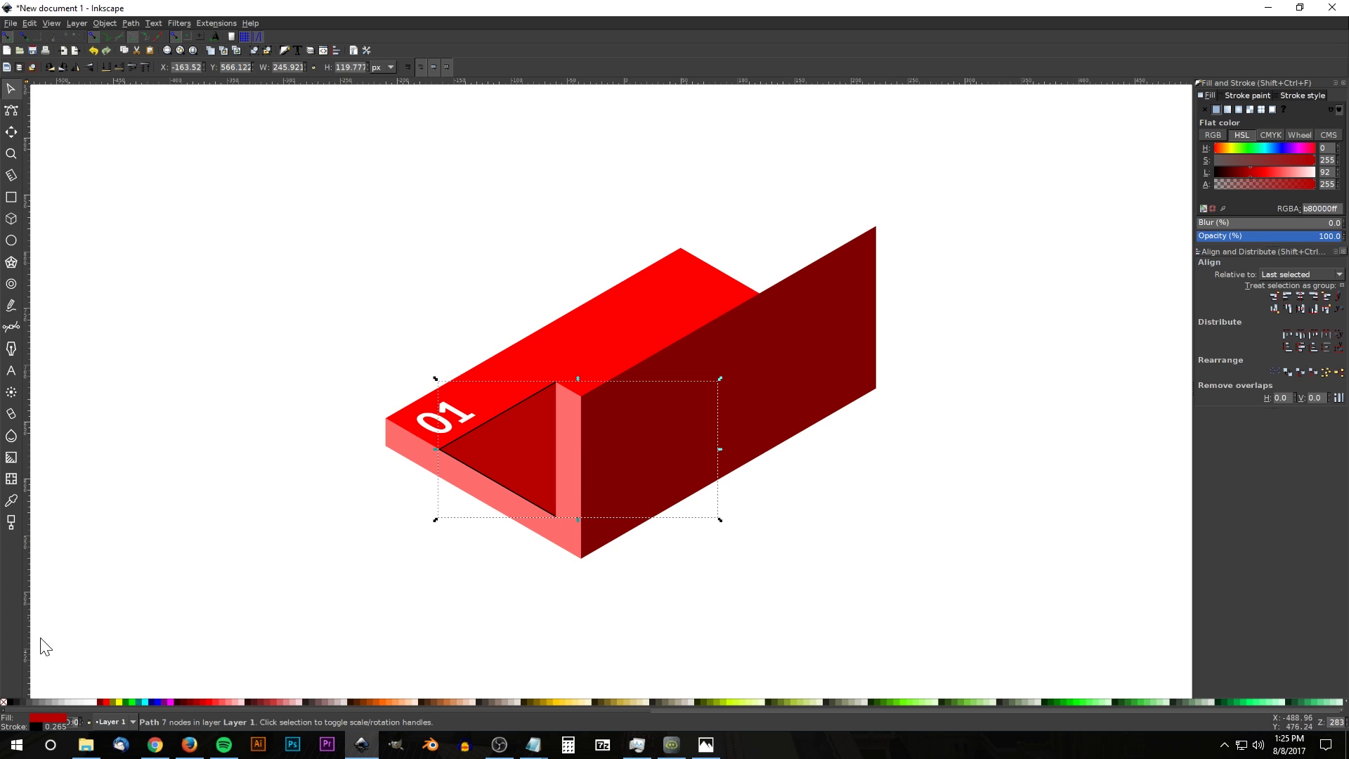
pyautogui.keyDown('shift'); pyautogui.click(3, 702); pyautogui.keyUp('shift')
pyautogui.moveTo(583, 469); pyautogui.dragTo(540, 495)
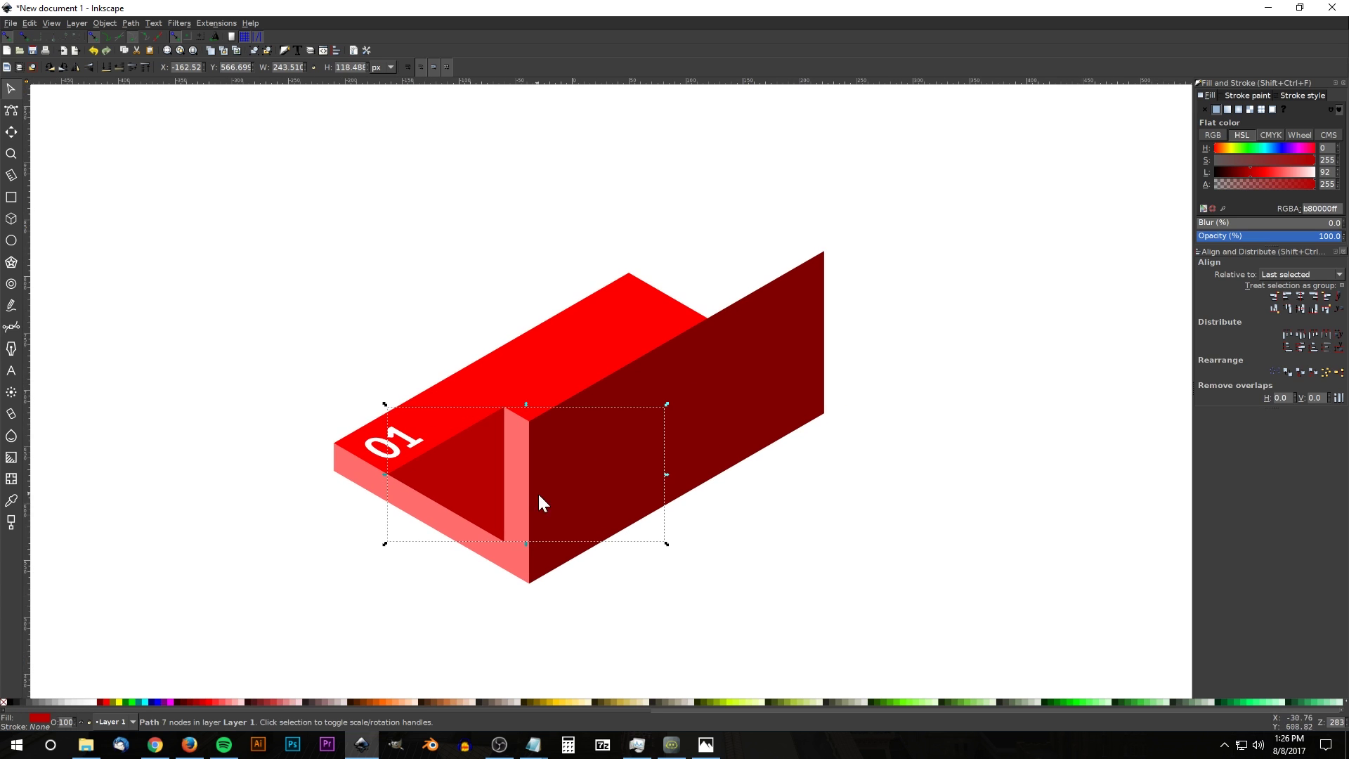
# Step: Nudge the white 01 label slightly toward the left corner of the red top face
pyautogui.click(807, 482)
pyautogui.click(398, 452)
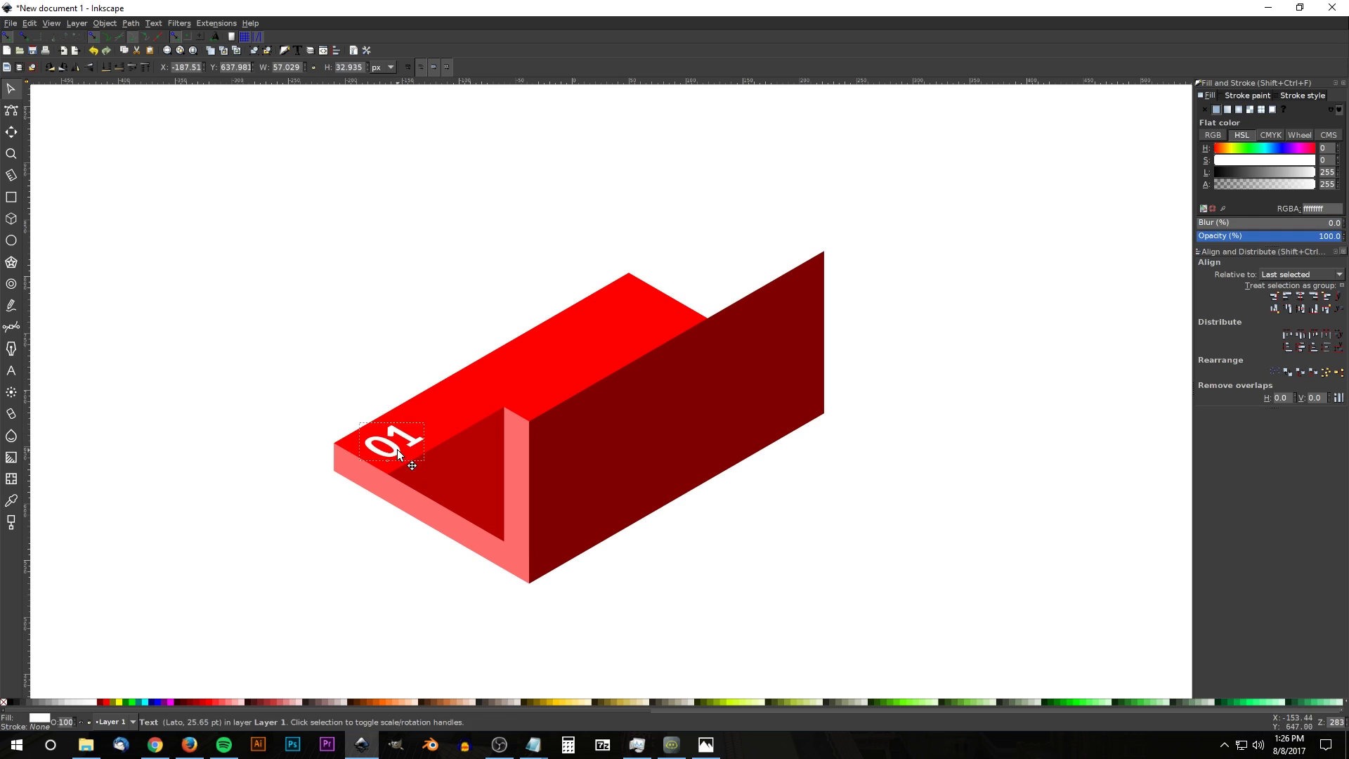
pyautogui.click(362, 550)
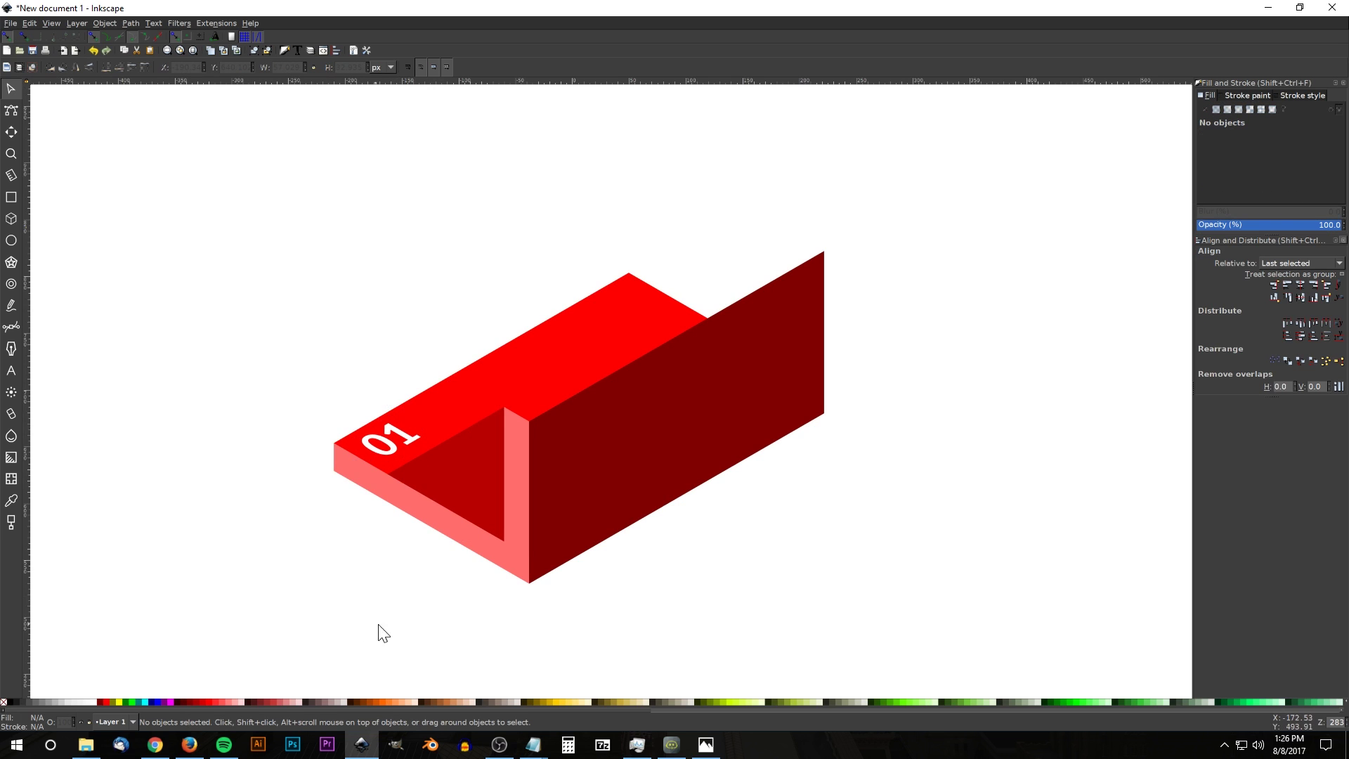
# Step: Darken the front face to a lightness of 58 and lighten the red shadow shape slightly
pyautogui.click(742, 404)
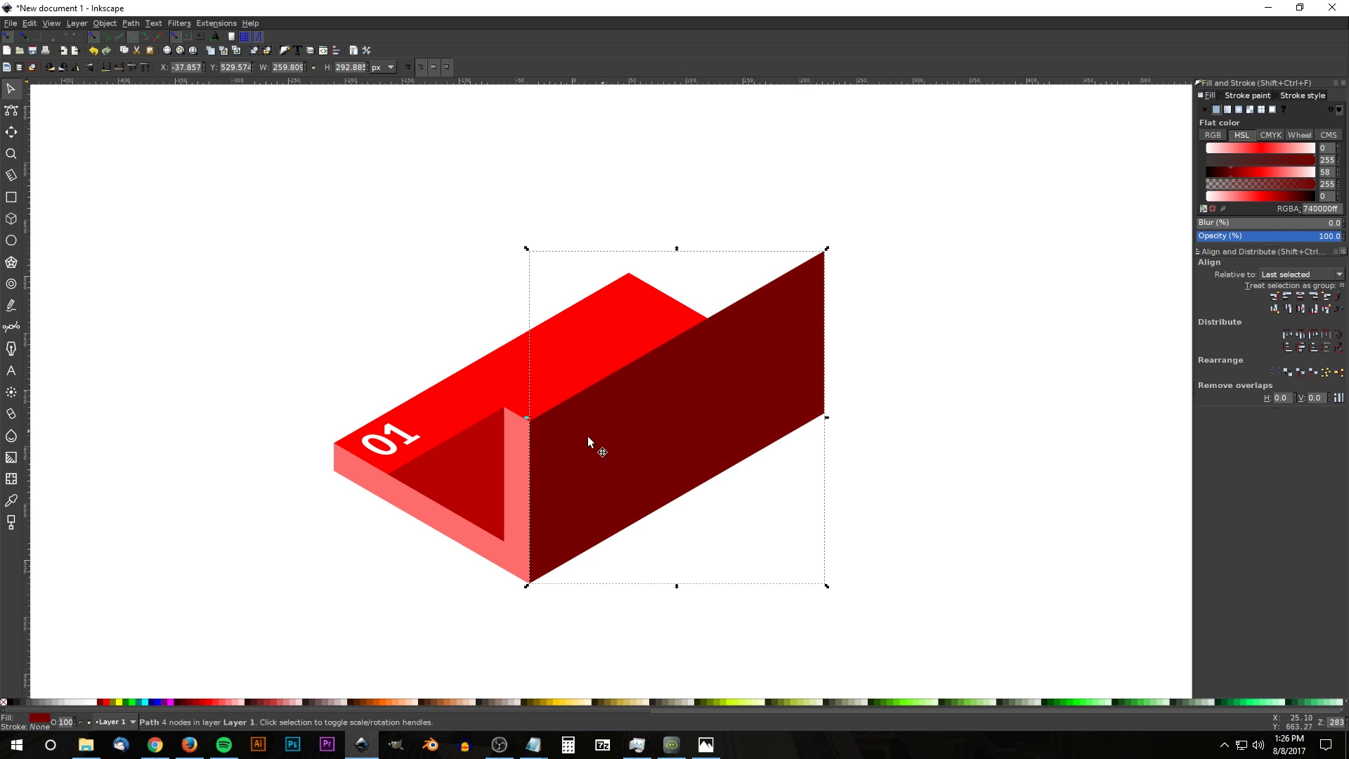
pyautogui.click(476, 473)
pyautogui.moveTo(1245, 172); pyautogui.dragTo(1250, 171)
pyautogui.click(966, 445)
# Step: Group all six objects of the red 01 section
pyautogui.moveTo(763, 511)
pyautogui.mouseDown()
pyautogui.moveTo(789, 395)
pyautogui.moveTo(698, 554)
pyautogui.moveTo(764, 423)
pyautogui.mouseUp()
pyautogui.press('ctrl')
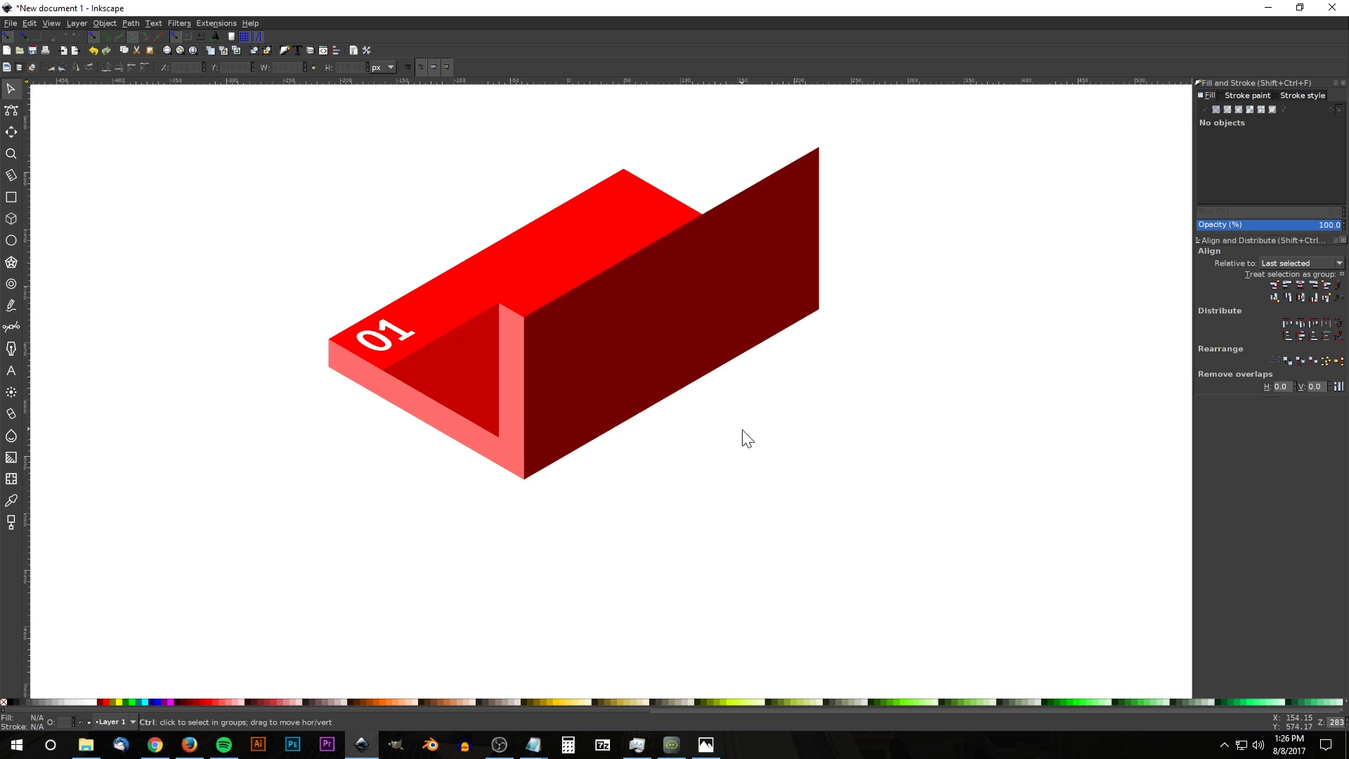
pyautogui.scroll(-1, 747, 438)
pyautogui.moveTo(743, 437)
pyautogui.mouseDown()
pyautogui.moveTo(692, 461)
pyautogui.moveTo(680, 499)
pyautogui.mouseUp()
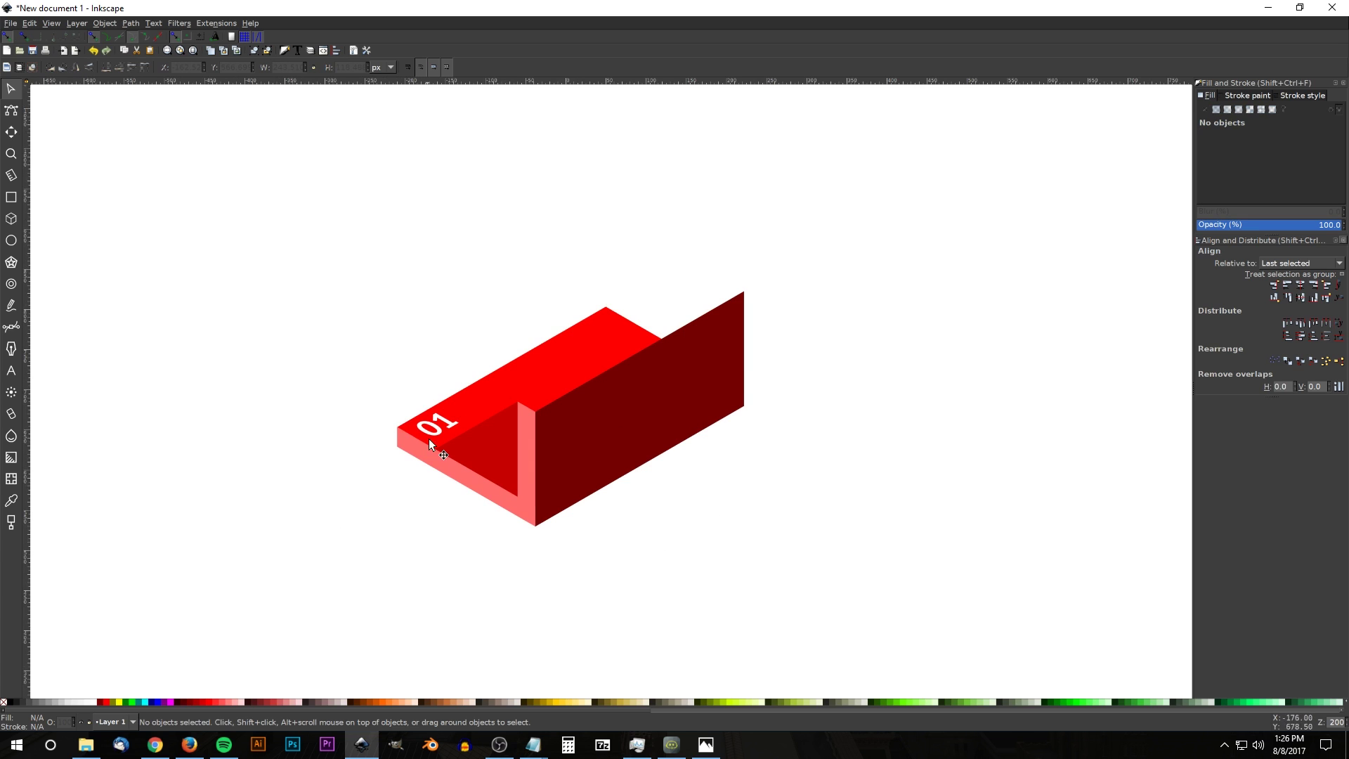
pyautogui.moveTo(935, 598)
pyautogui.mouseDown()
pyautogui.moveTo(747, 494)
pyautogui.moveTo(217, 128)
pyautogui.mouseUp()
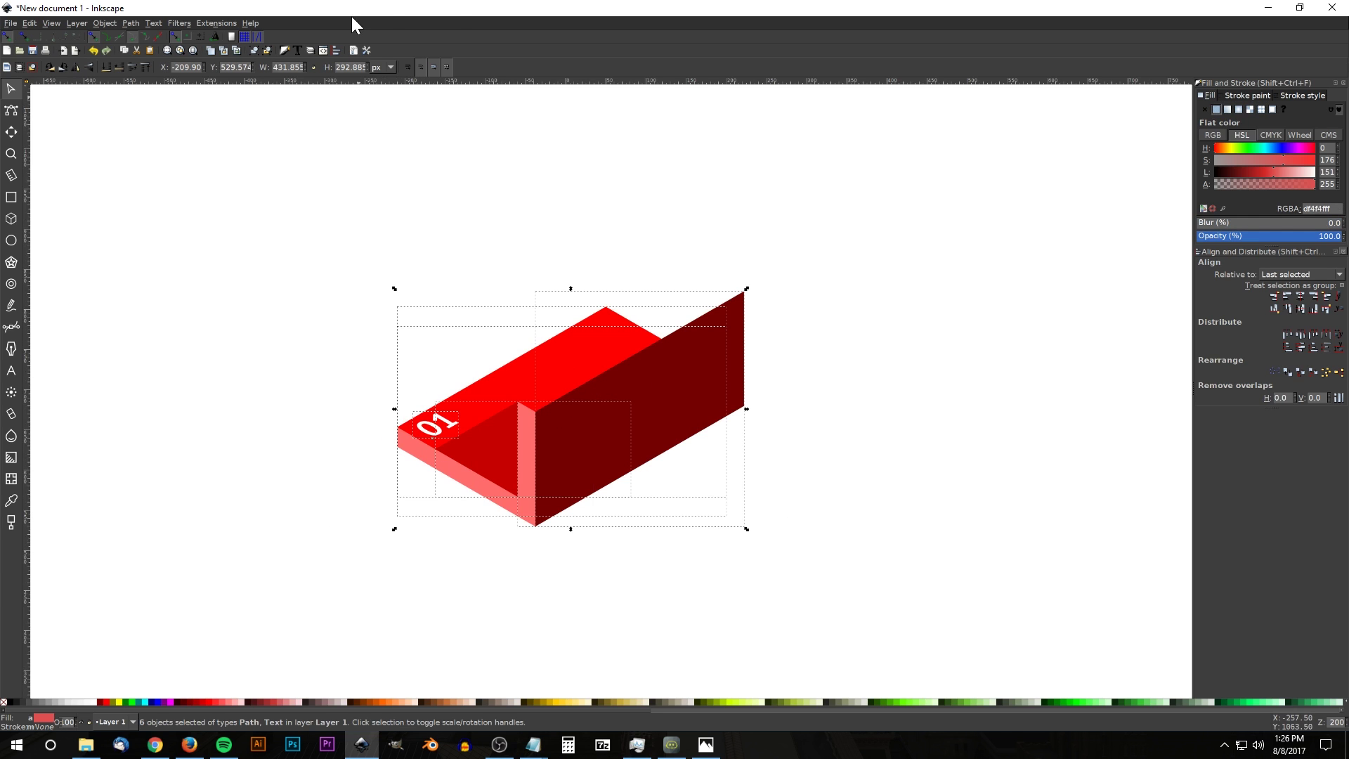
pyautogui.click(258, 49)
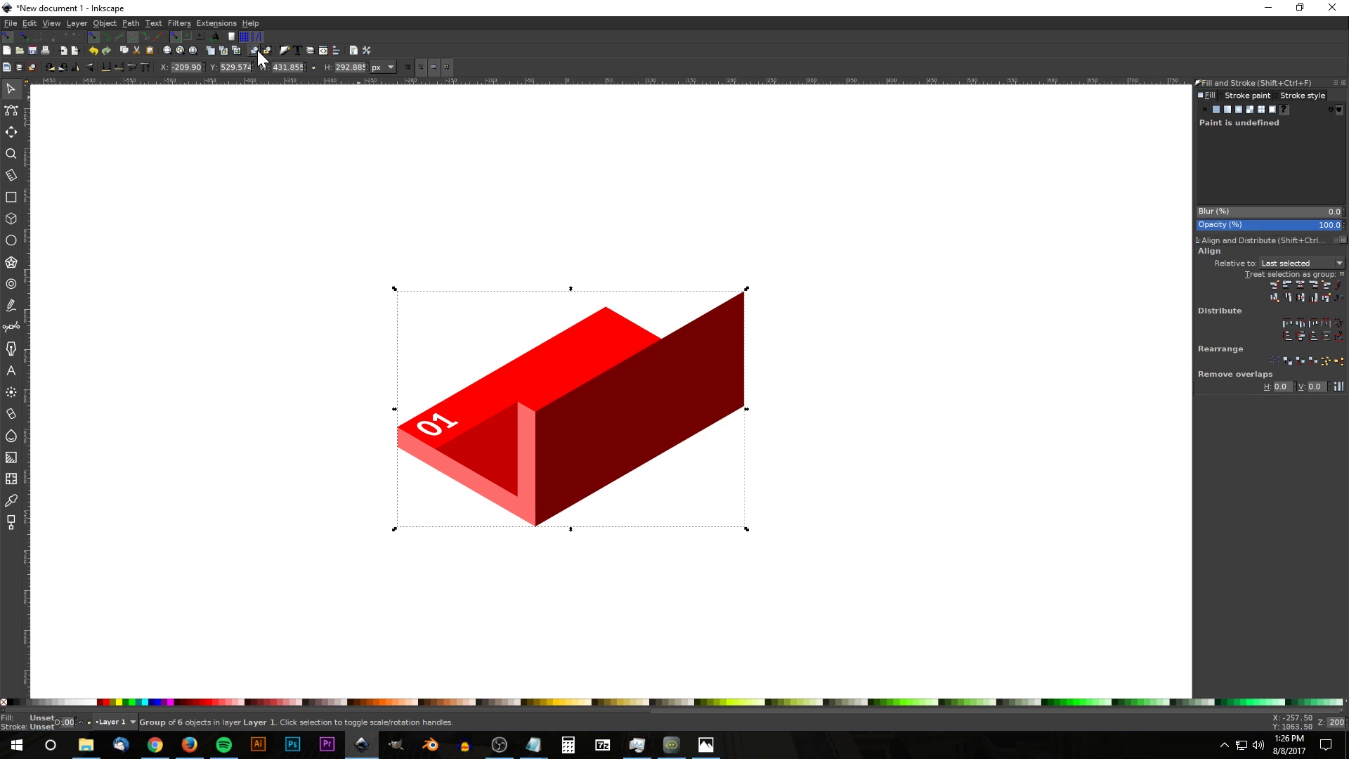
# Step: Shift the group up and left, snap a duplicate onto the top of its upright strip, and compare with the reference thumbnail.png in Photos
pyautogui.moveTo(516, 379); pyautogui.dragTo(498, 354)
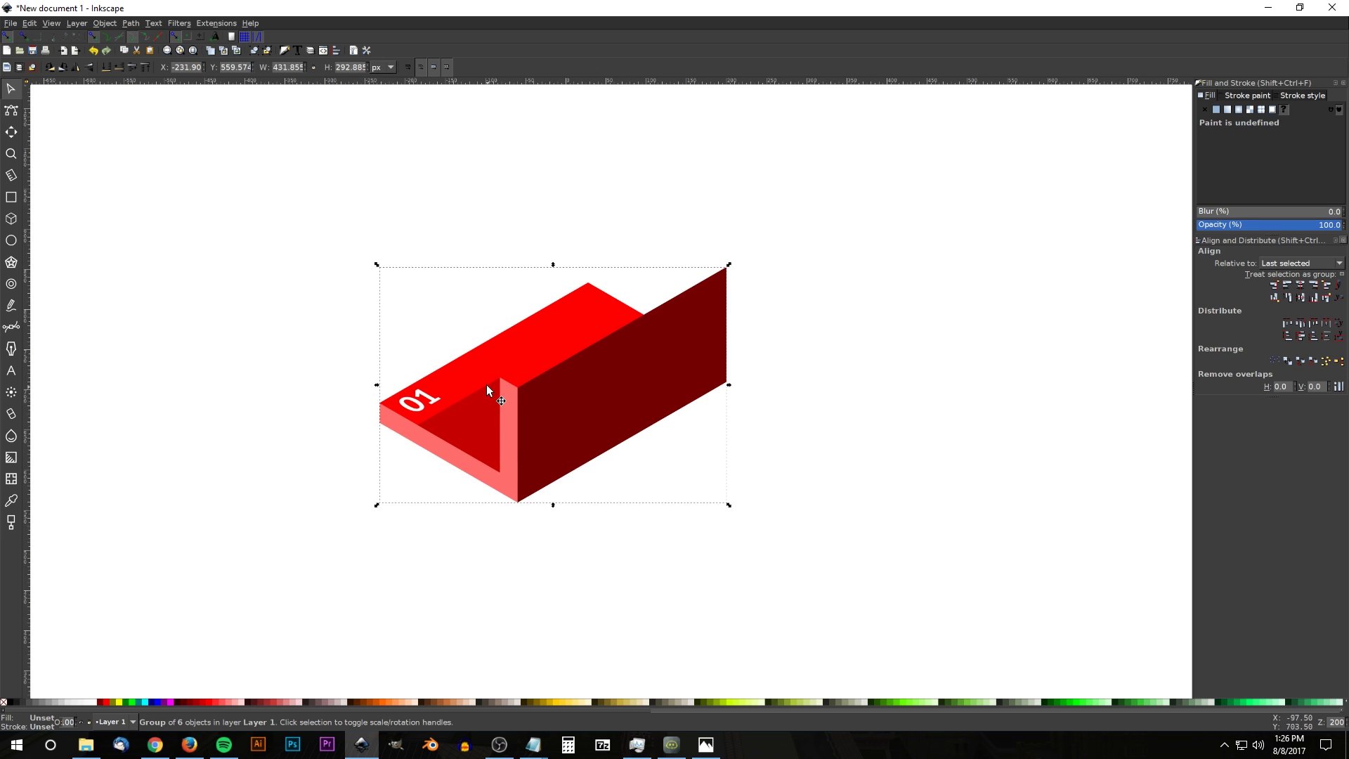
pyautogui.moveTo(385, 427)
pyautogui.mouseDown()
pyautogui.moveTo(510, 356)
pyautogui.moveTo(499, 380)
pyautogui.mouseUp()
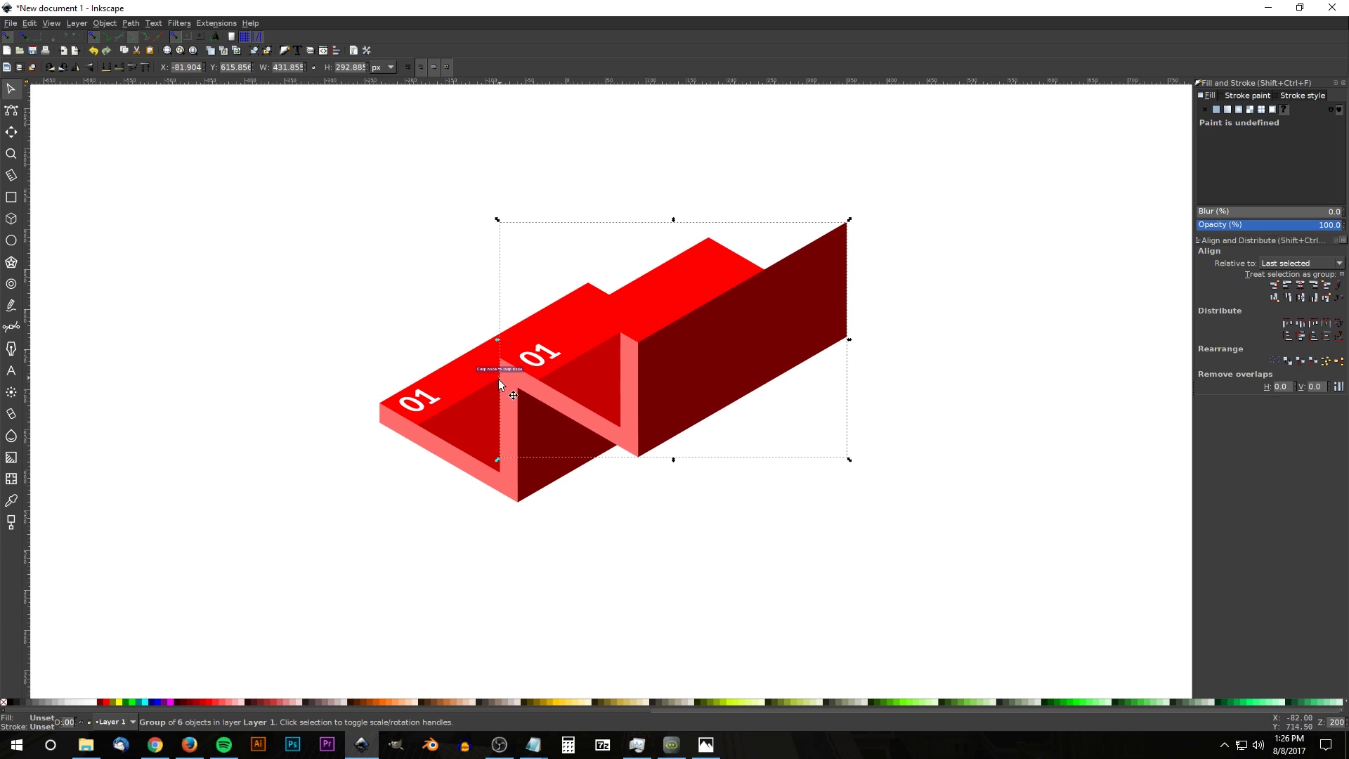
pyautogui.click(709, 745)
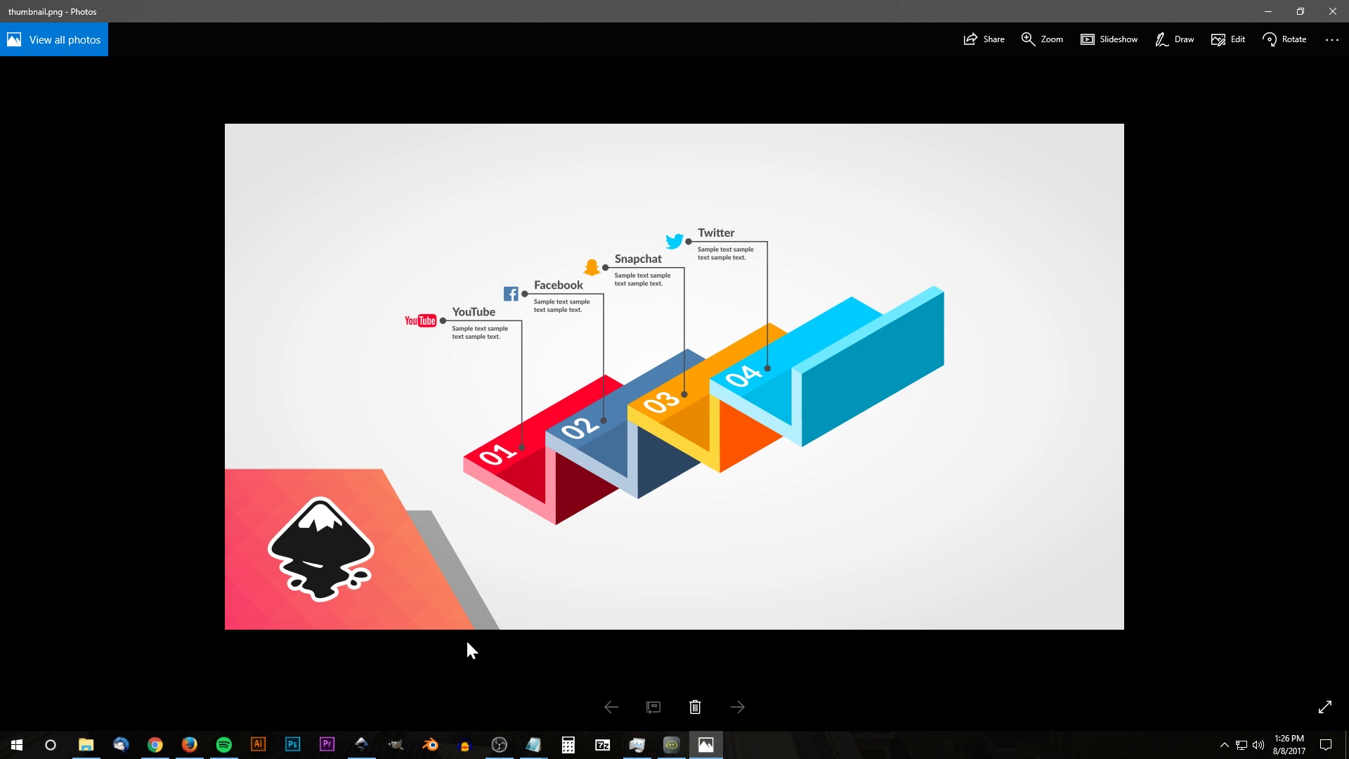
pyautogui.click(362, 744)
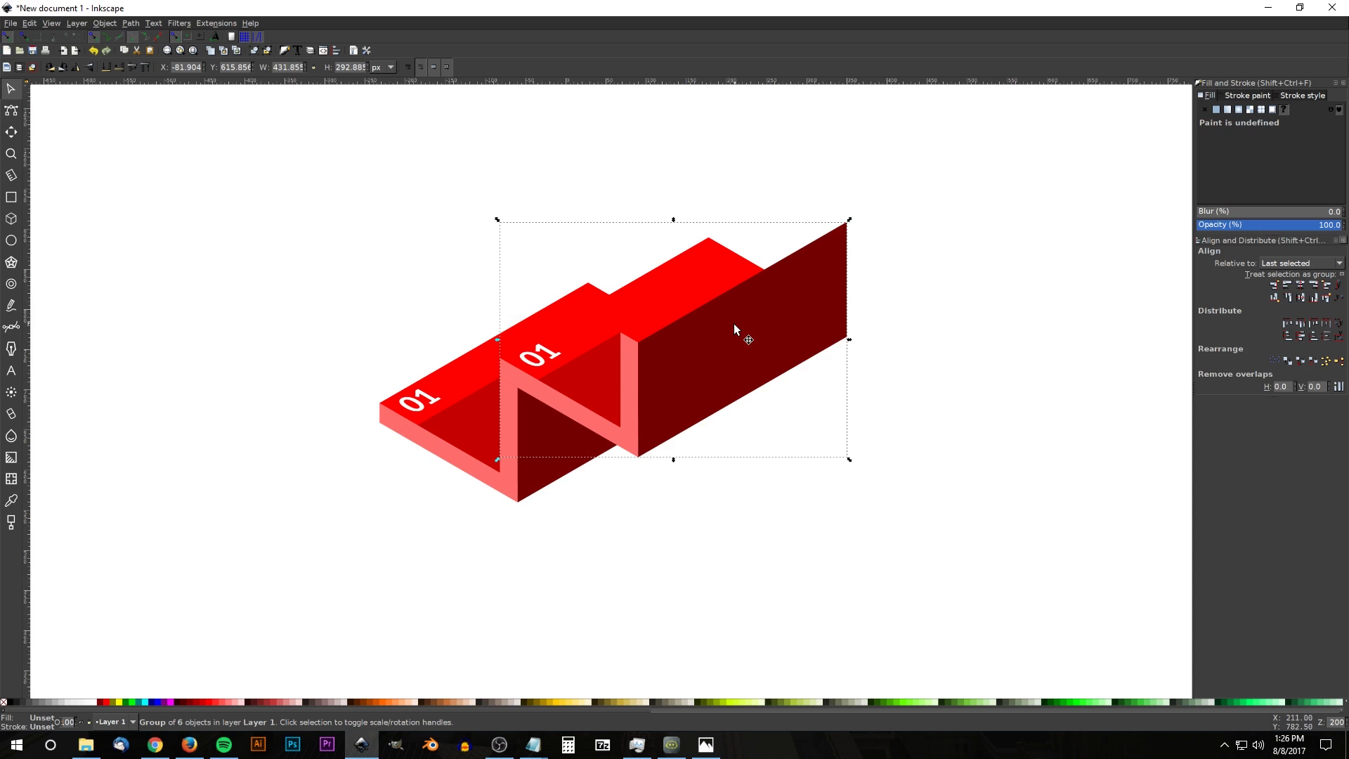
# Step: Back in Inkscape, ungroup the duplicated section and change its number to 02
pyautogui.click(267, 51)
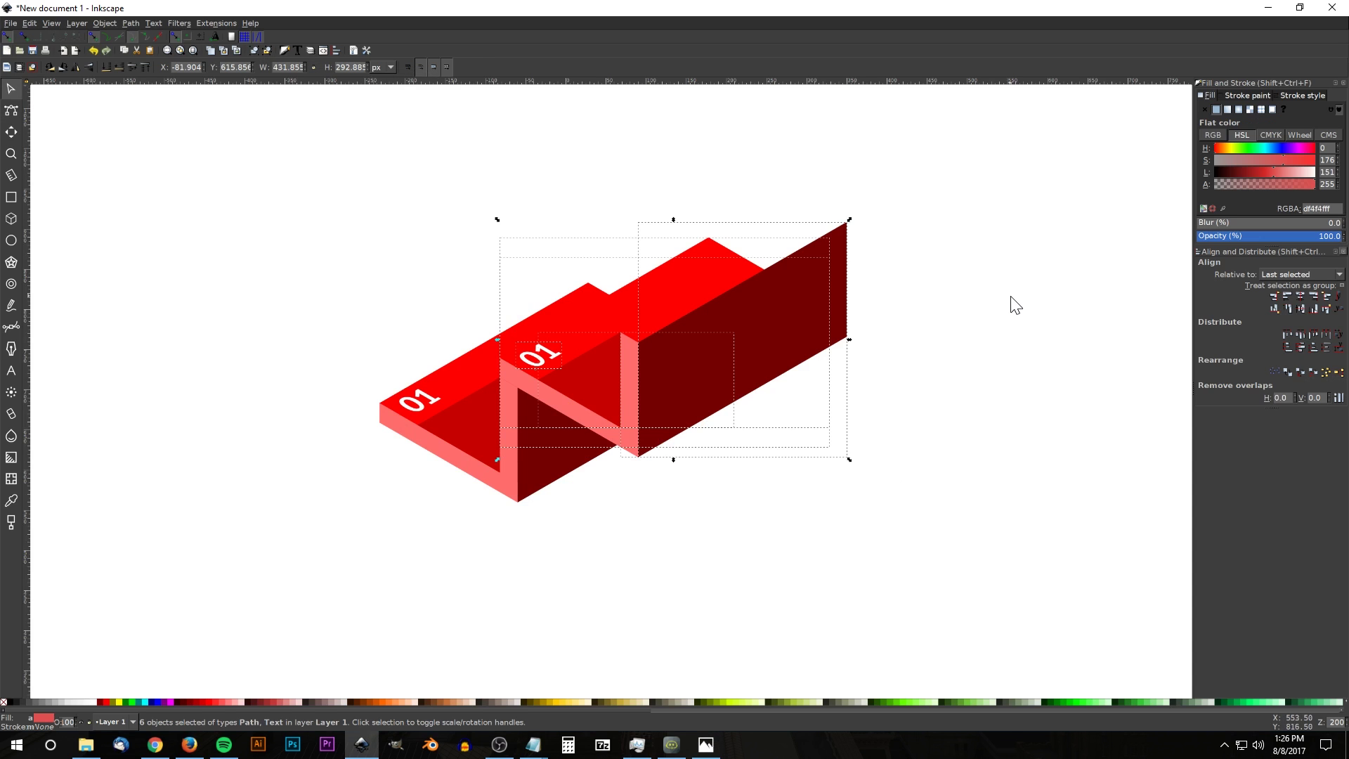
pyautogui.click(697, 481)
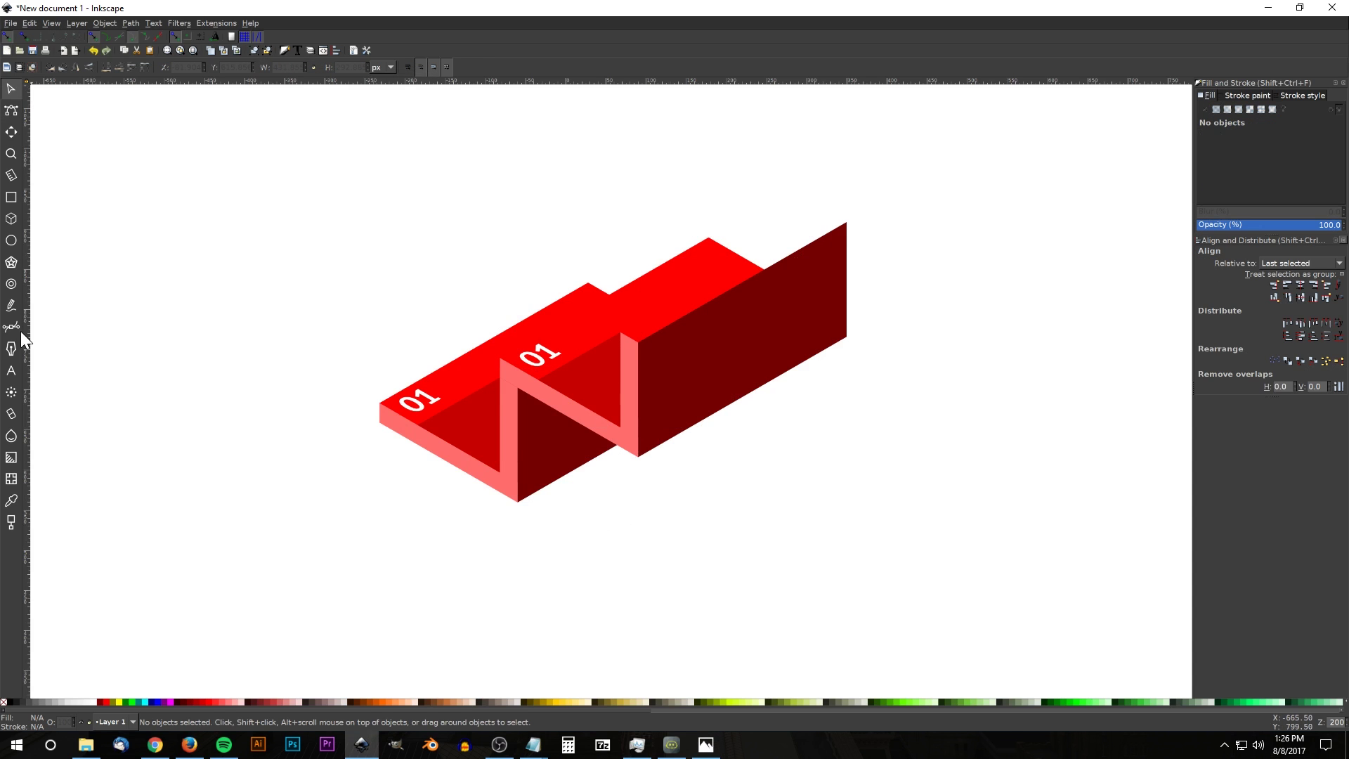
pyautogui.click(11, 371)
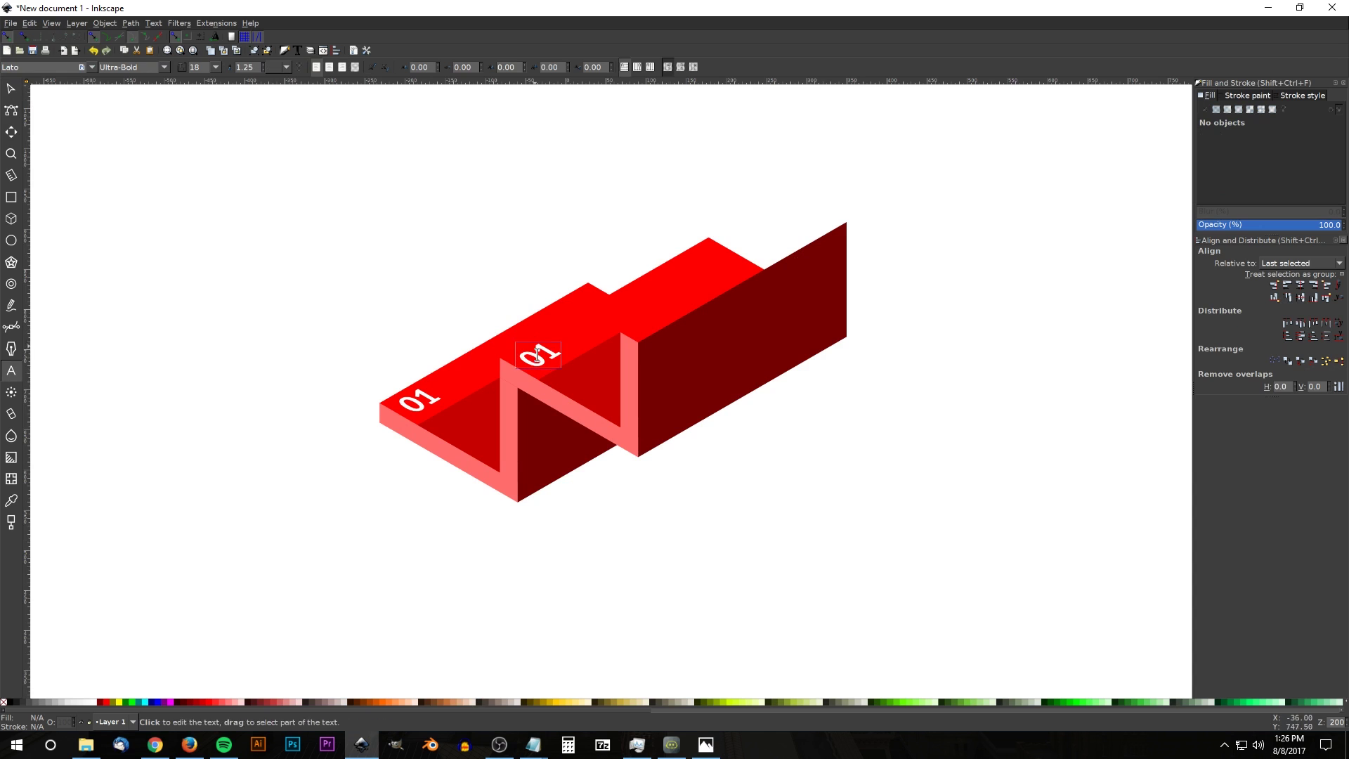
pyautogui.click(543, 355)
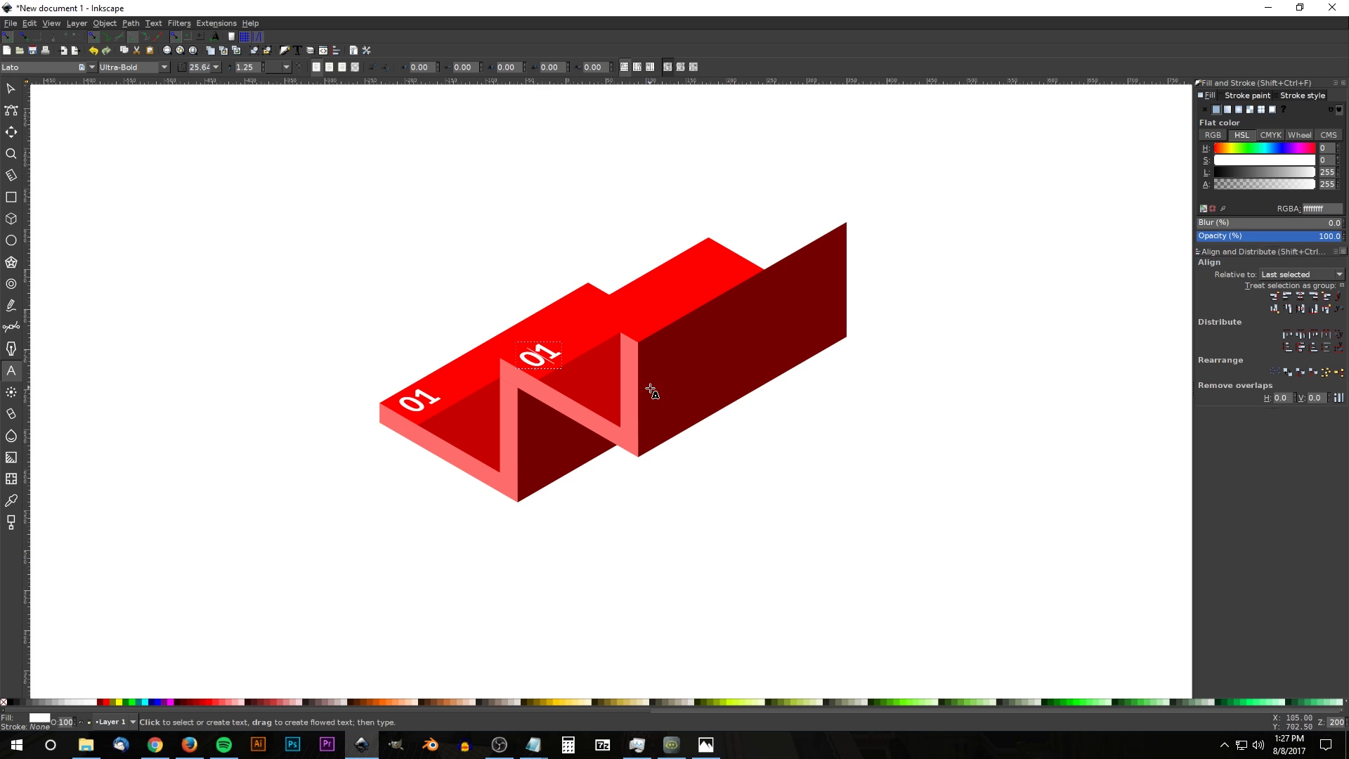
pyautogui.press('BackSpace')
pyautogui.write('2')
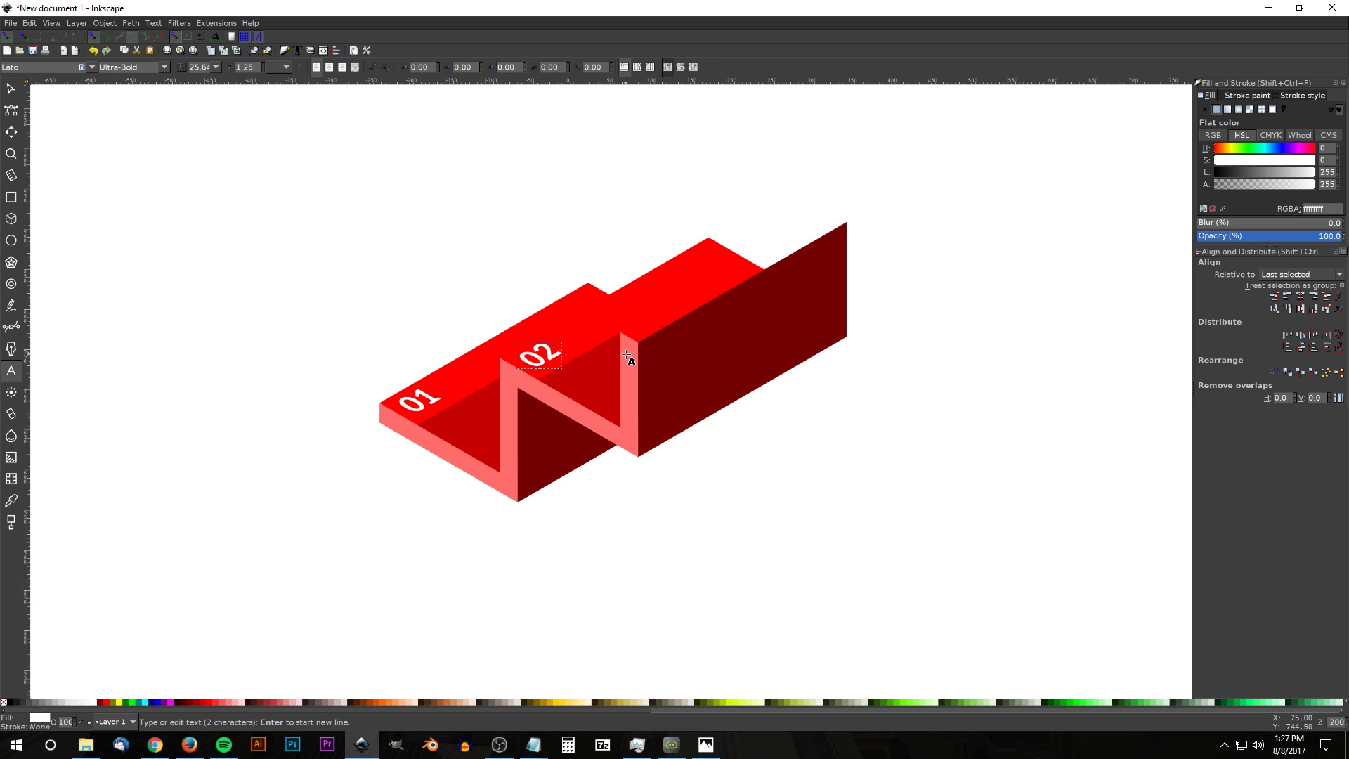
pyautogui.click(10, 89)
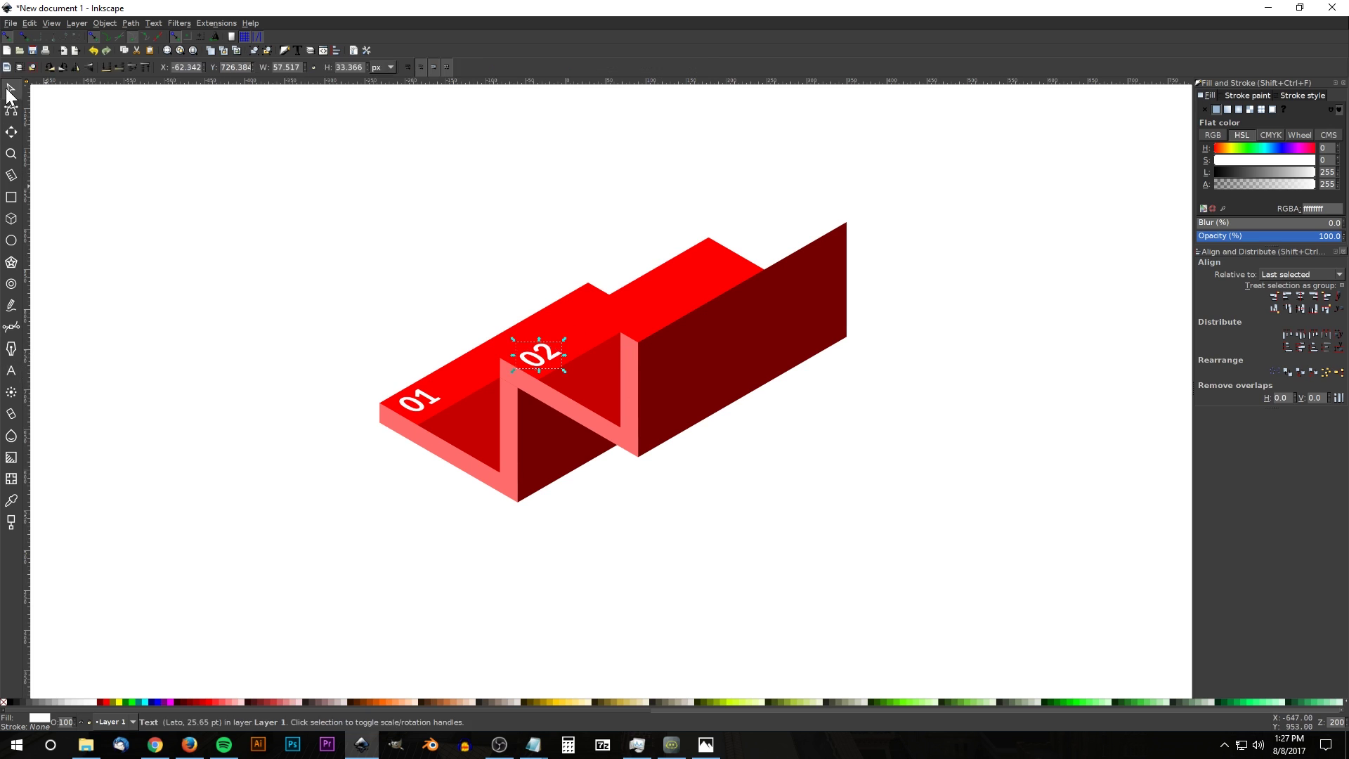
# Step: Fill the top face and shadow shape of section 02 with the palette blue 2c5aa0
pyautogui.click(705, 257)
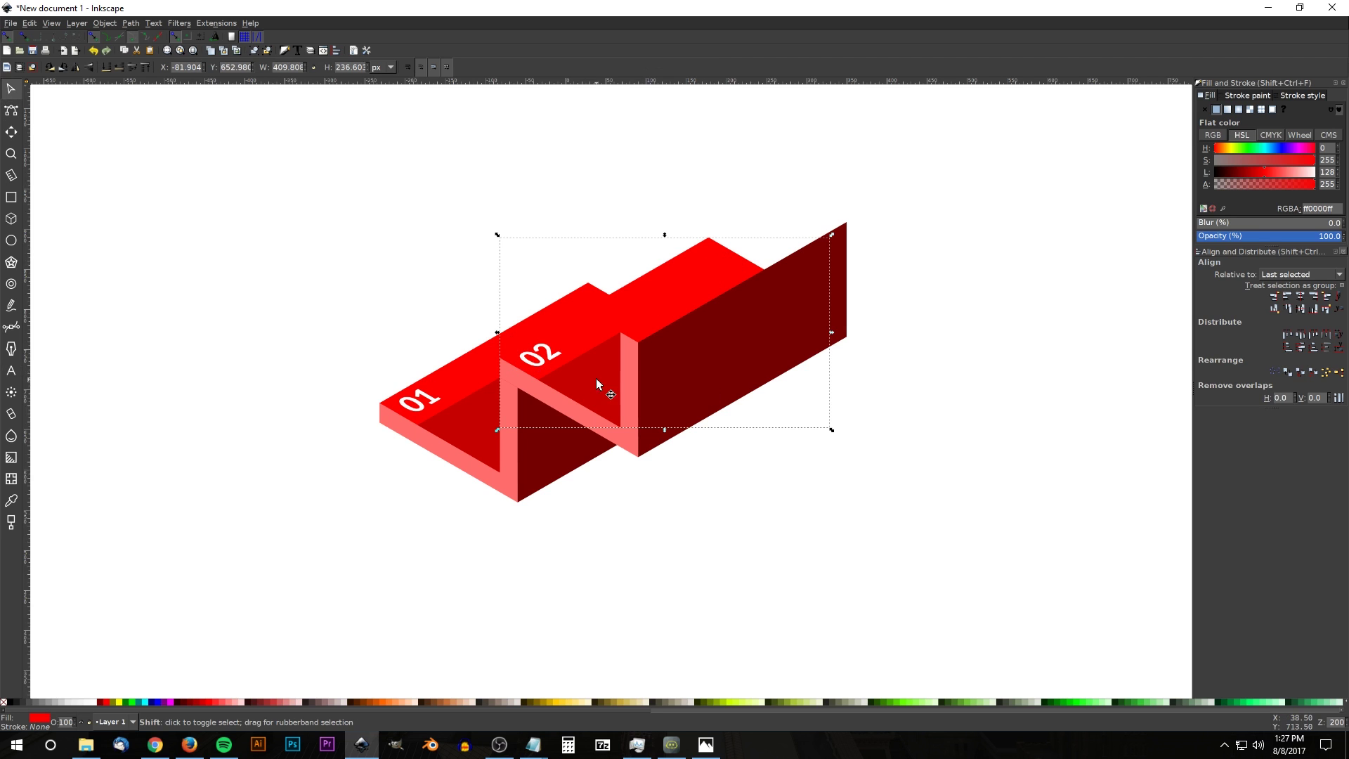
pyautogui.keyDown('shift'); pyautogui.click(571, 380); pyautogui.keyUp('shift')
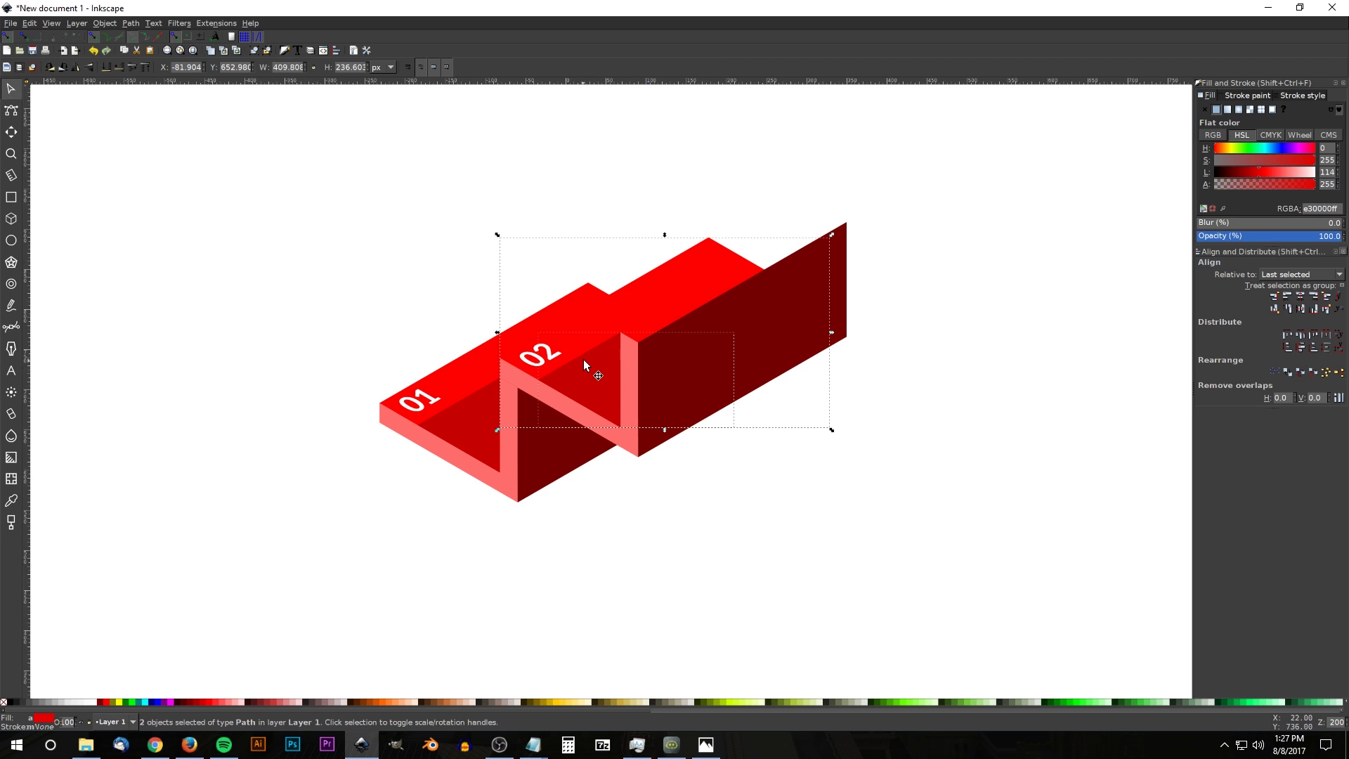
pyautogui.moveTo(511, 709); pyautogui.dragTo(1018, 711)
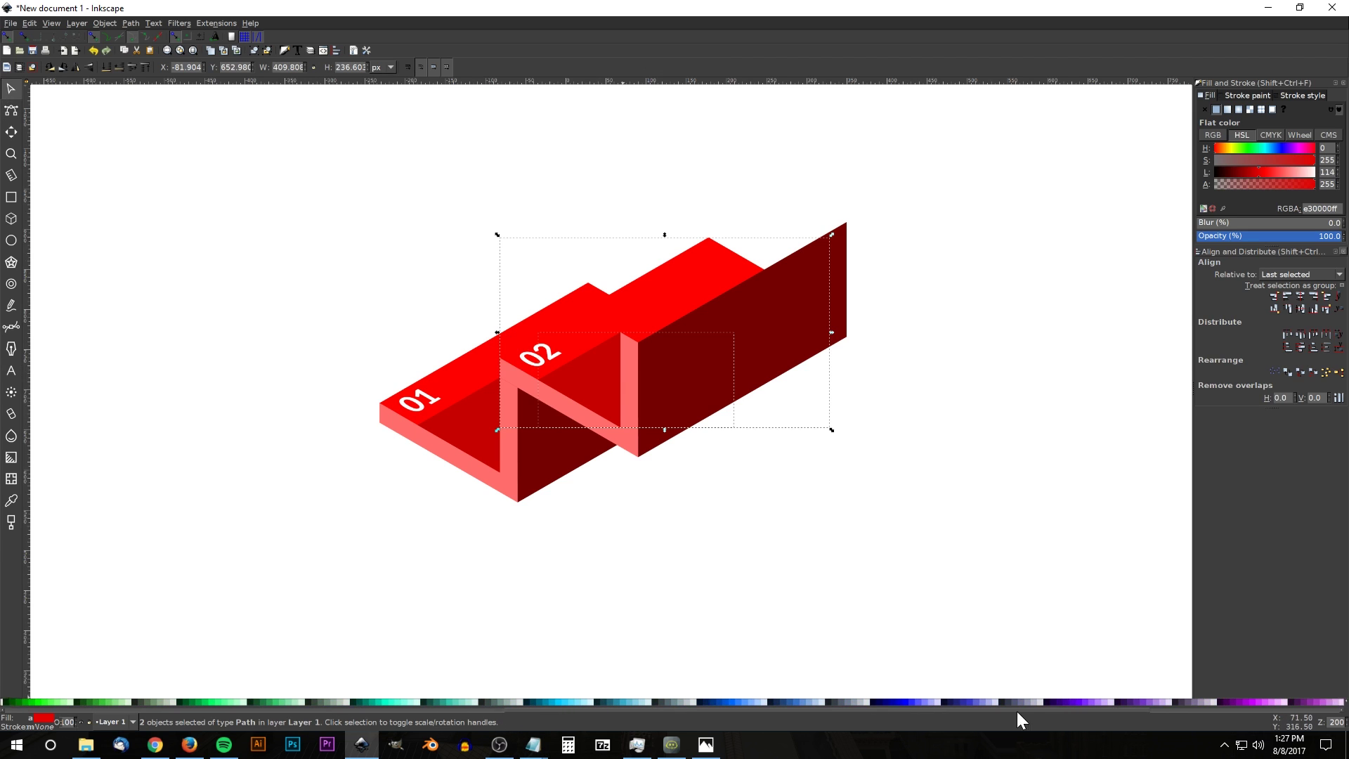
pyautogui.click(763, 701)
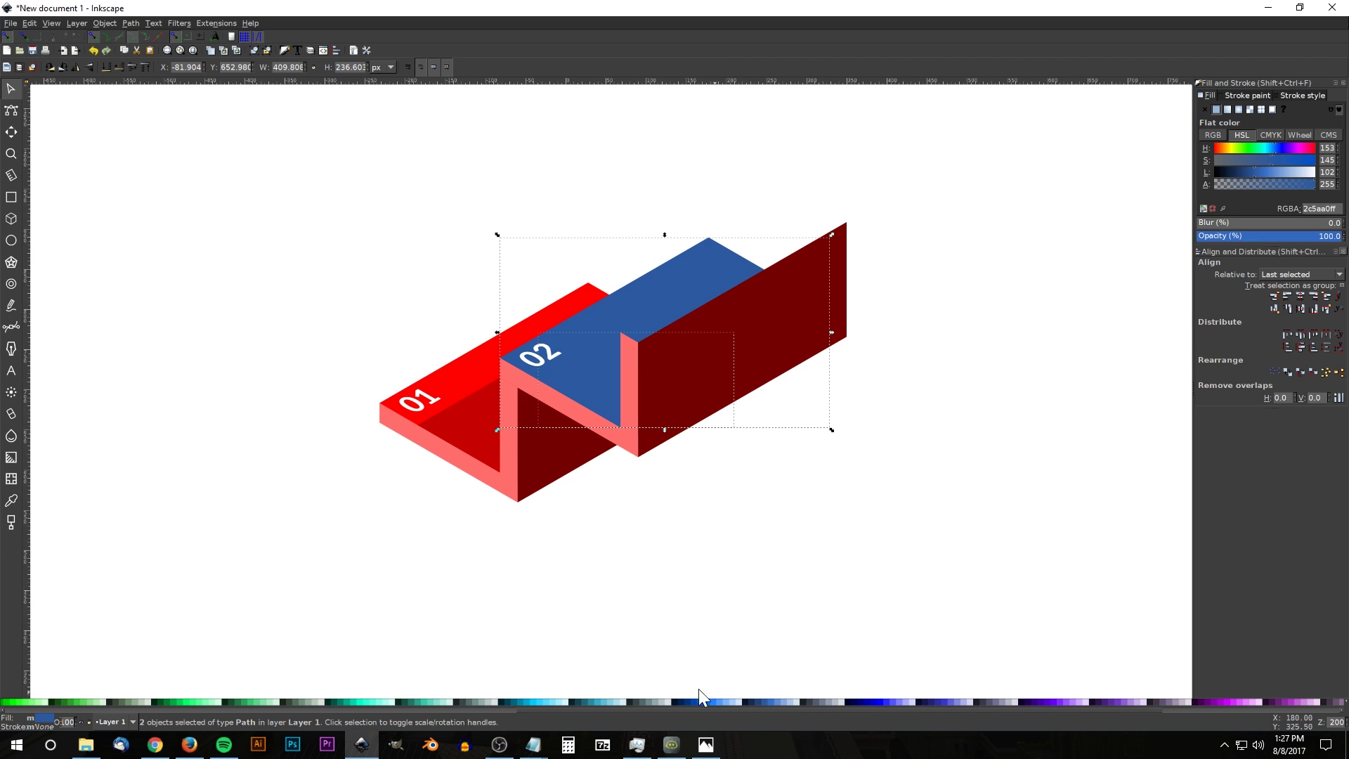
# Step: Darken only the shadow shape of section 02 to a lightness of 89
pyautogui.press('shift')
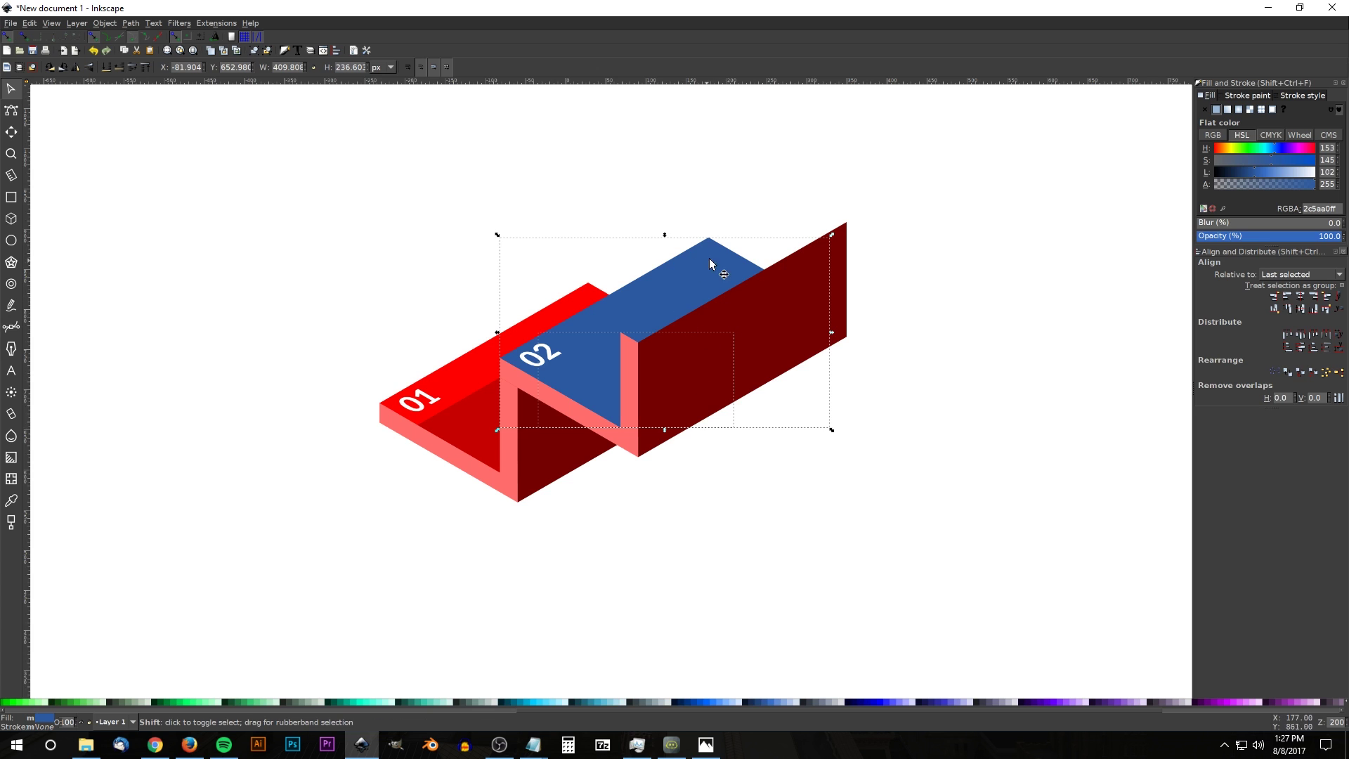
pyautogui.keyDown('shift'); pyautogui.click(714, 245); pyautogui.keyUp('shift')
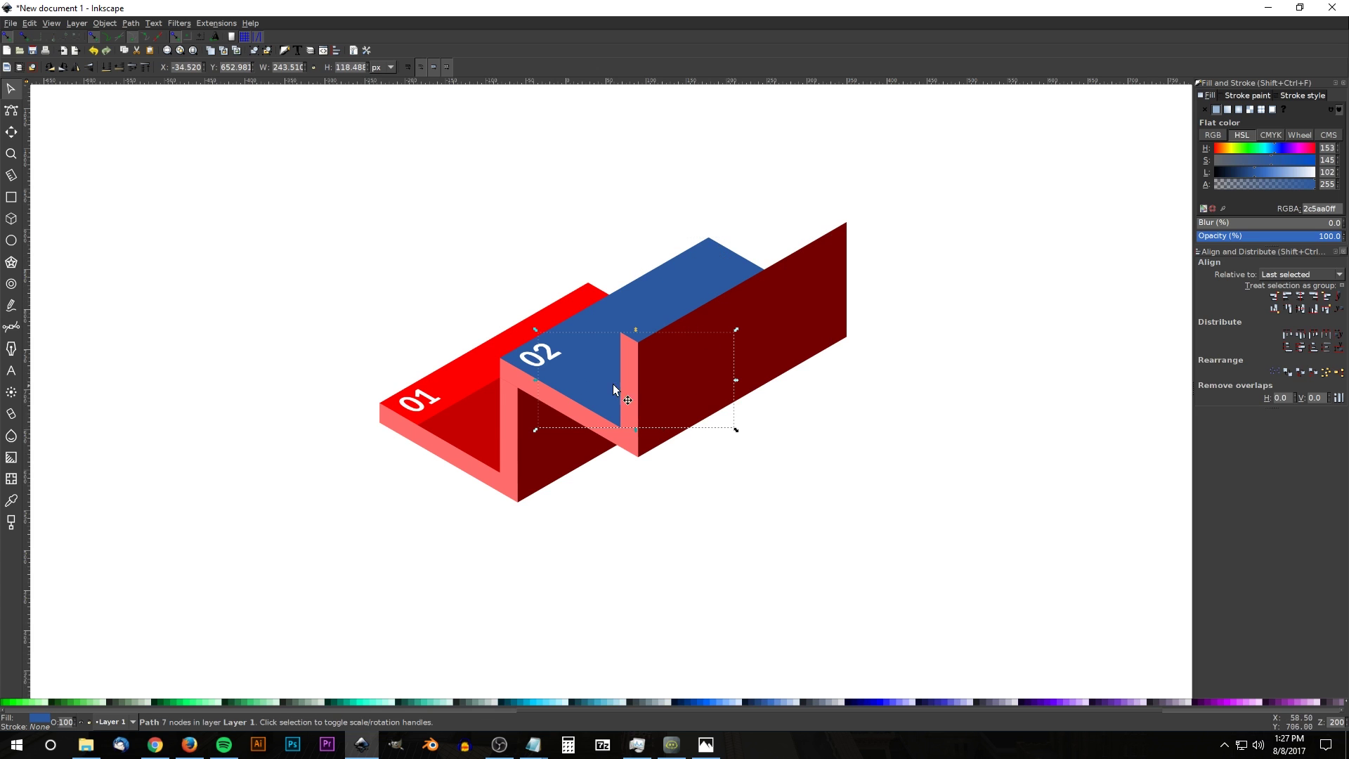
pyautogui.moveTo(597, 382); pyautogui.dragTo(557, 363)
pyautogui.hotkey('ctrl', 'z')
pyautogui.moveTo(1255, 171); pyautogui.dragTo(1249, 172)
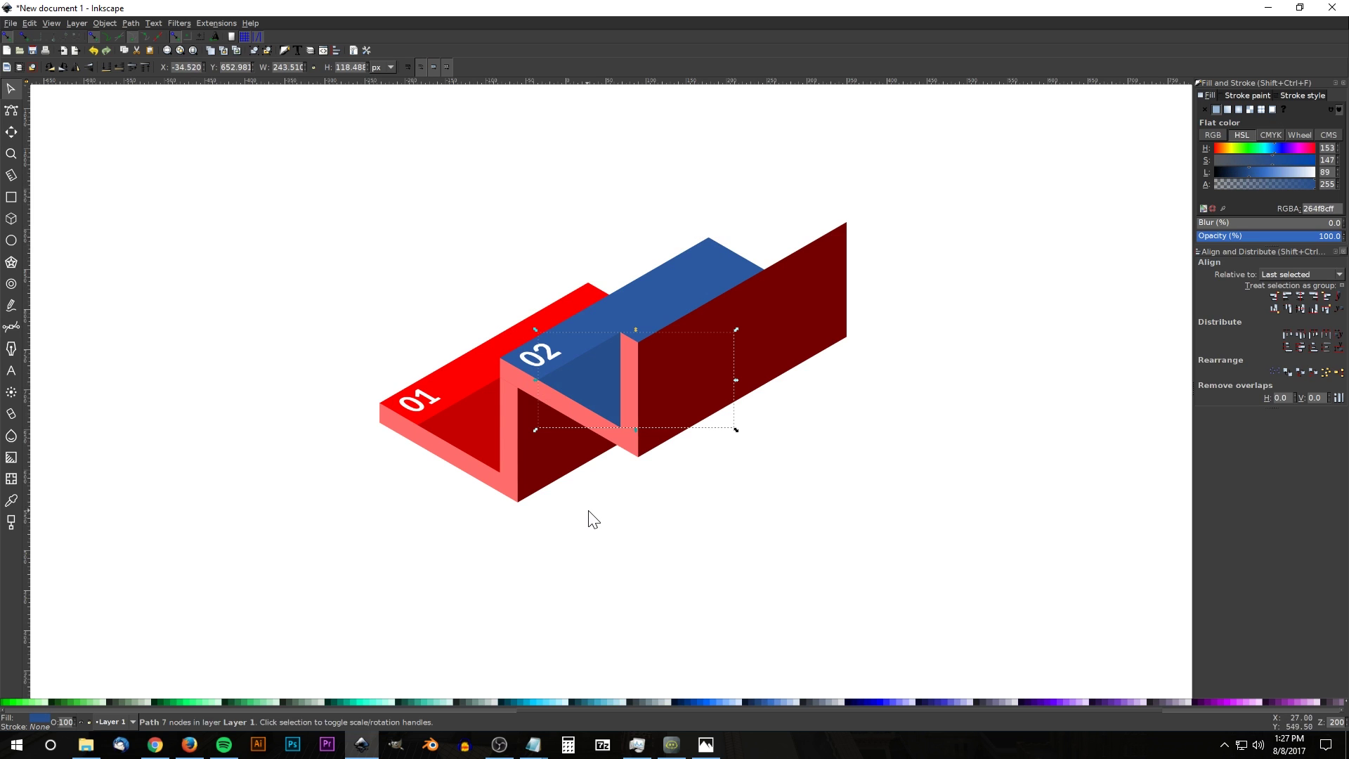
# Step: Give both narrow edge strips of section 02 the top face's blue, lightened to a lightness of 188
pyautogui.click(573, 416)
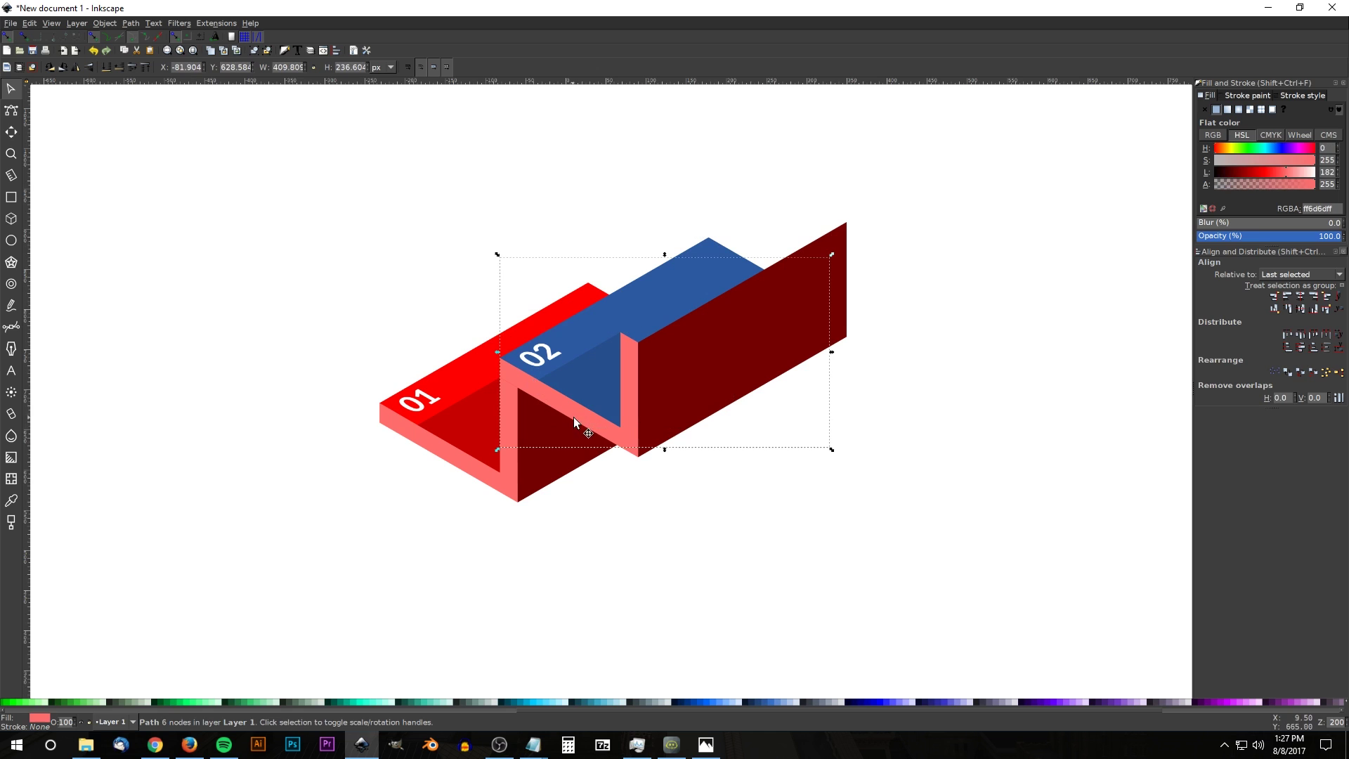
pyautogui.keyDown('shift'); pyautogui.click(629, 356); pyautogui.keyUp('shift')
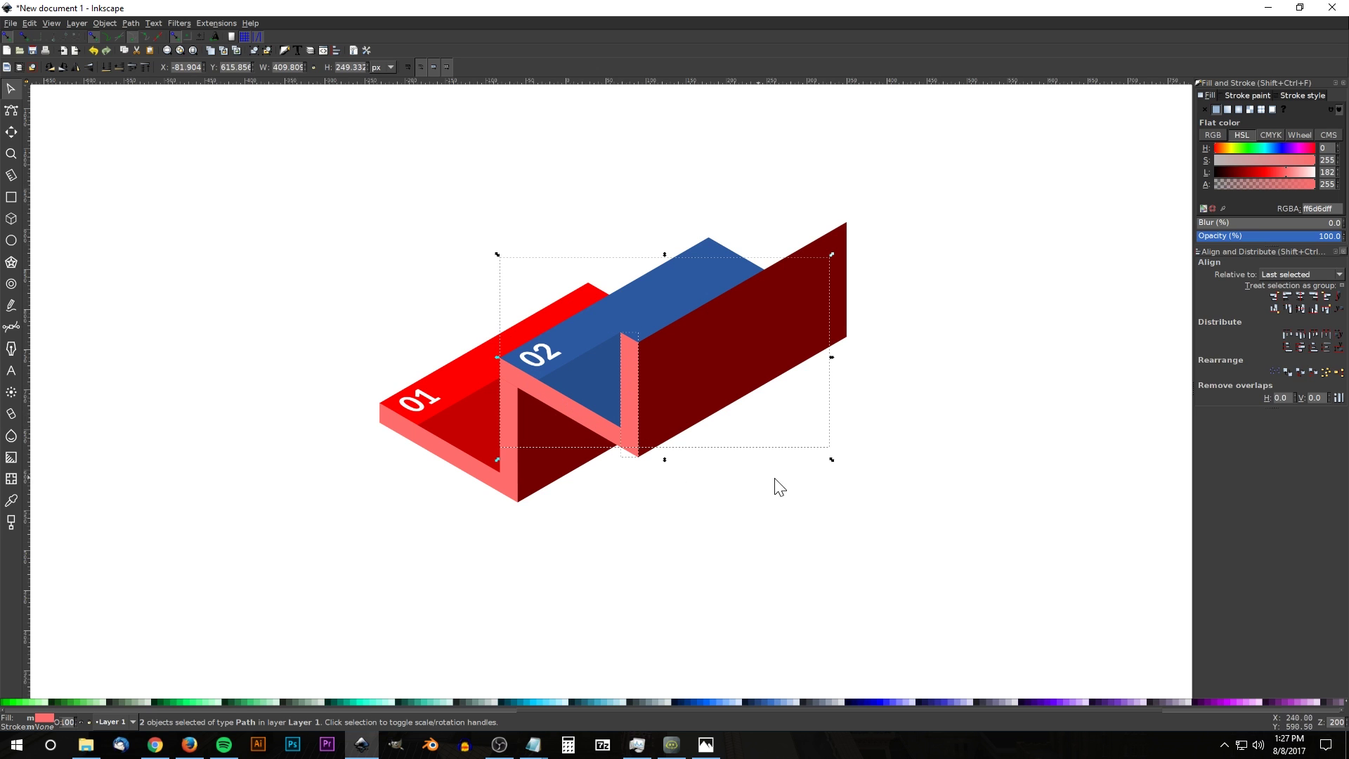
pyautogui.click(11, 499)
pyautogui.click(667, 286)
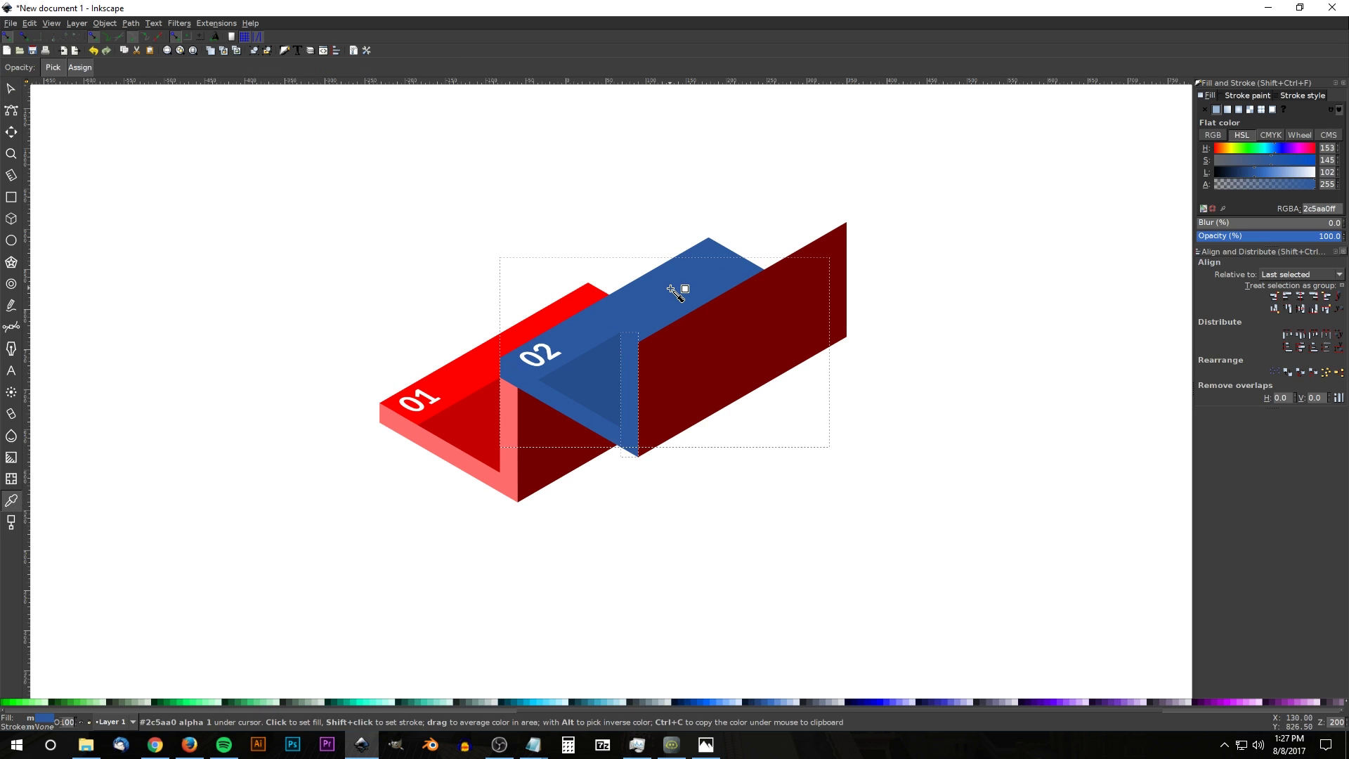
pyautogui.moveTo(1253, 171); pyautogui.dragTo(1290, 169)
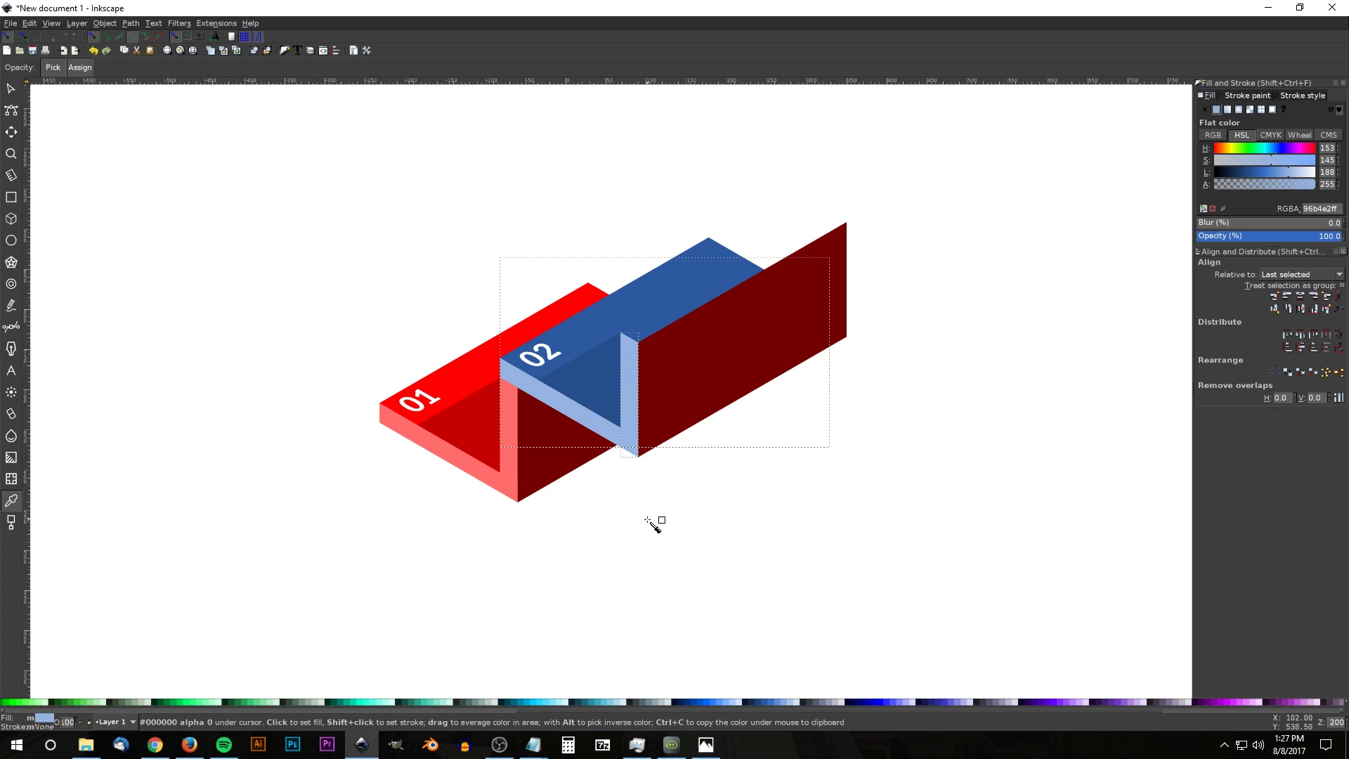
pyautogui.click(12, 89)
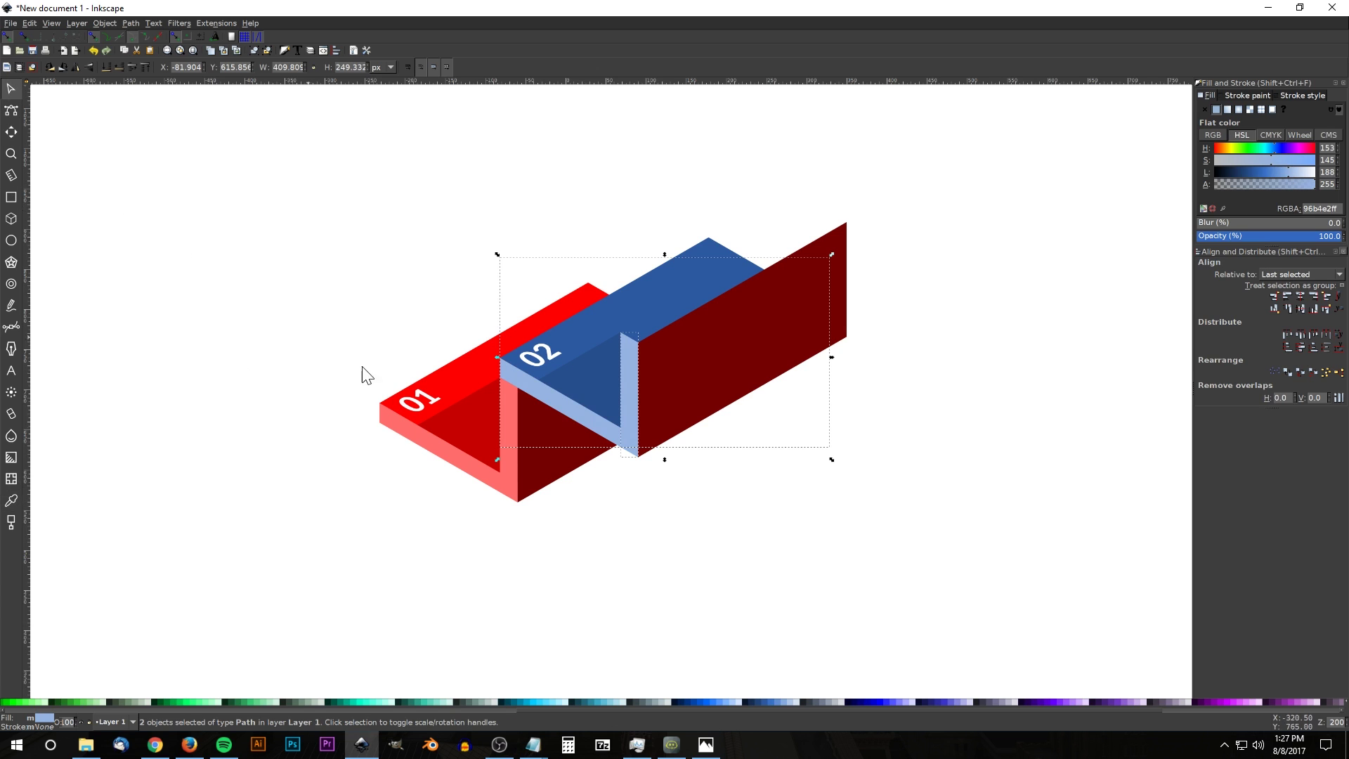
# Step: Give section 02's large front face the top face's blue, darkened to the navy 10213b
pyautogui.click(786, 283)
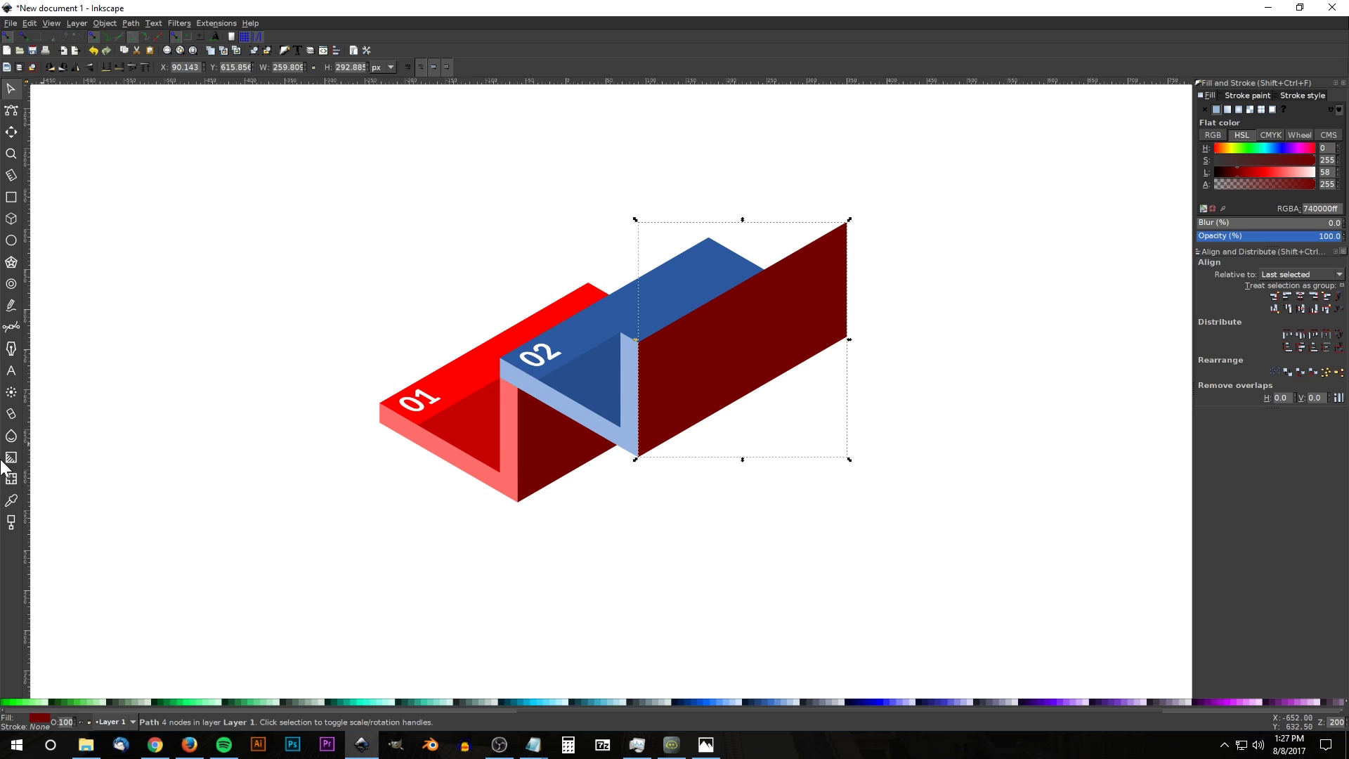
pyautogui.click(7, 502)
pyautogui.click(701, 268)
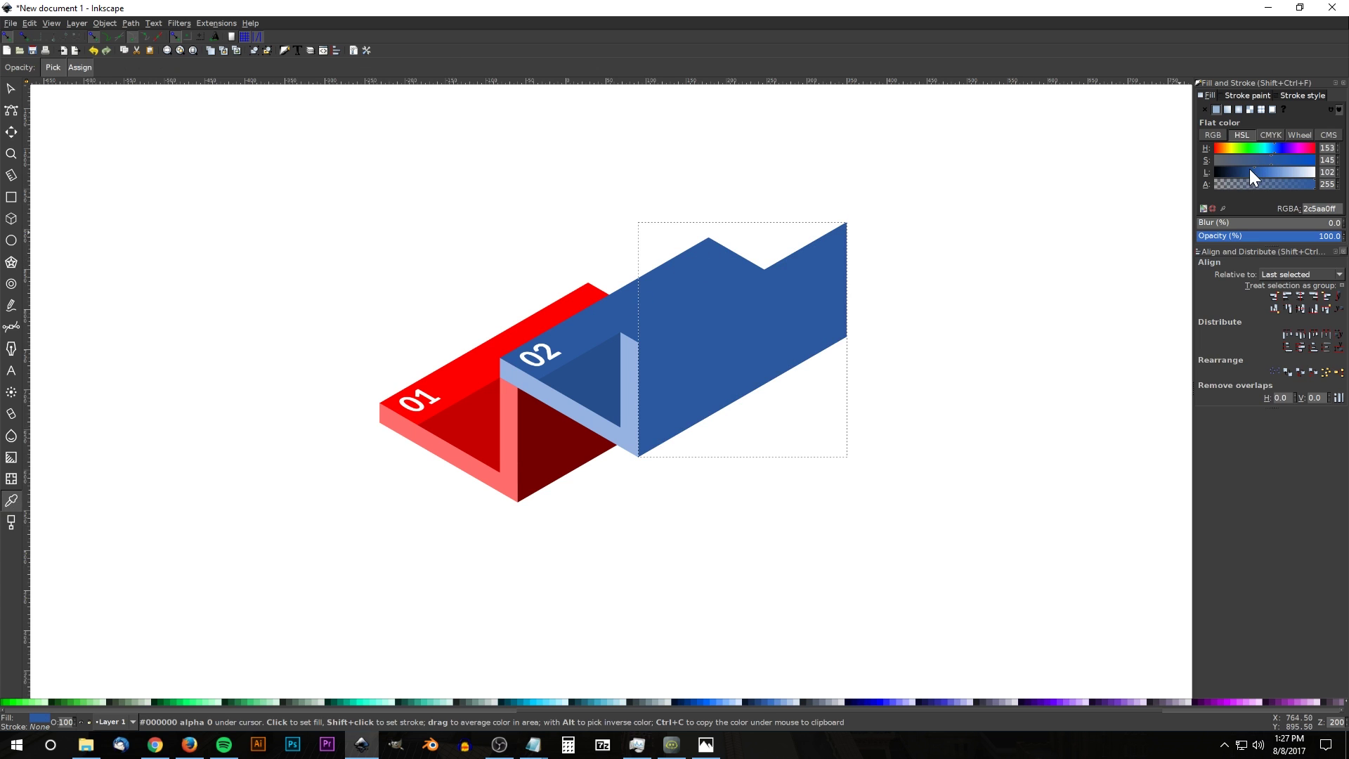
pyautogui.moveTo(1255, 170); pyautogui.dragTo(1229, 170)
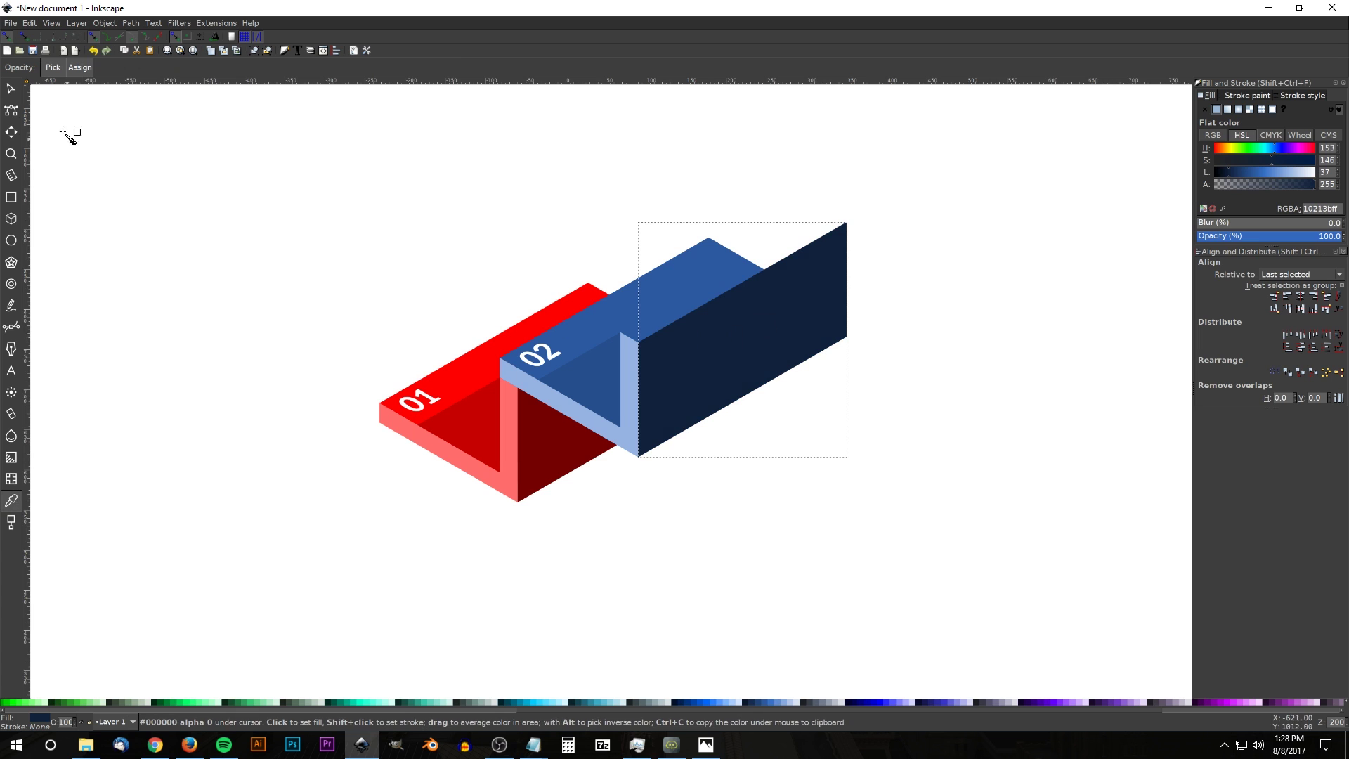
pyautogui.click(10, 89)
# Step: Check the third section's colours in the reference image thumbnail.png in Photos and return to the Inkscape drawing
pyautogui.moveTo(792, 321); pyautogui.dragTo(759, 361)
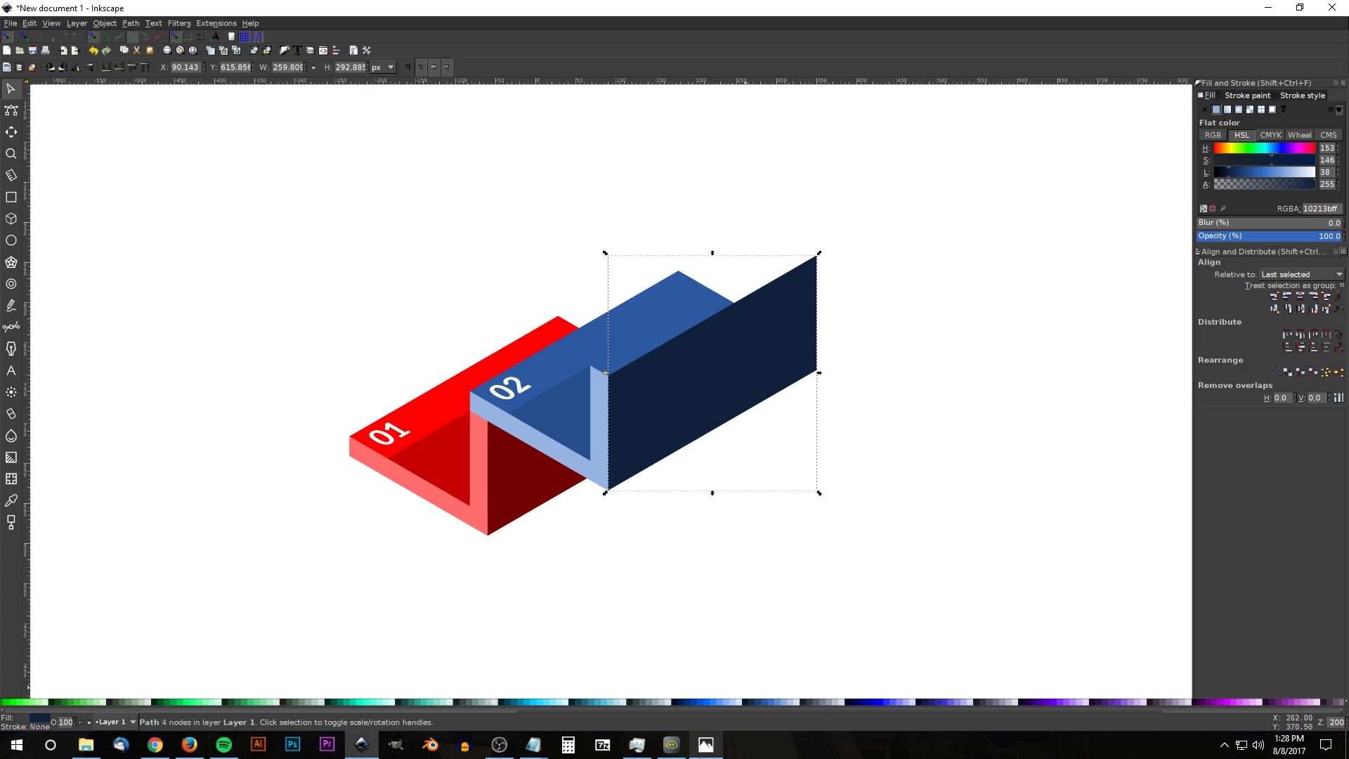
pyautogui.click(705, 744)
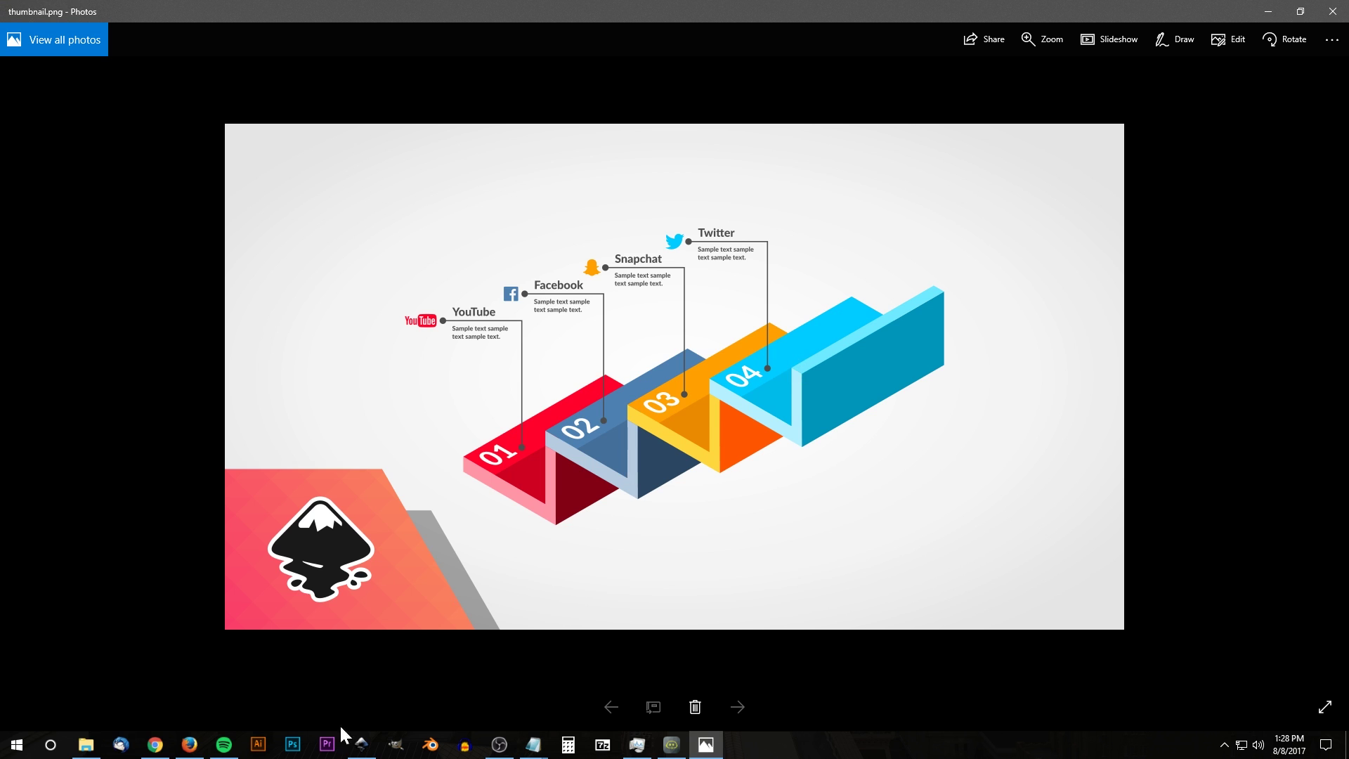
pyautogui.click(362, 744)
# Step: Duplicate the red 01 section, snap the copy onto the raised edge of section 02 as the third section, and ungroup it
pyautogui.click(567, 355)
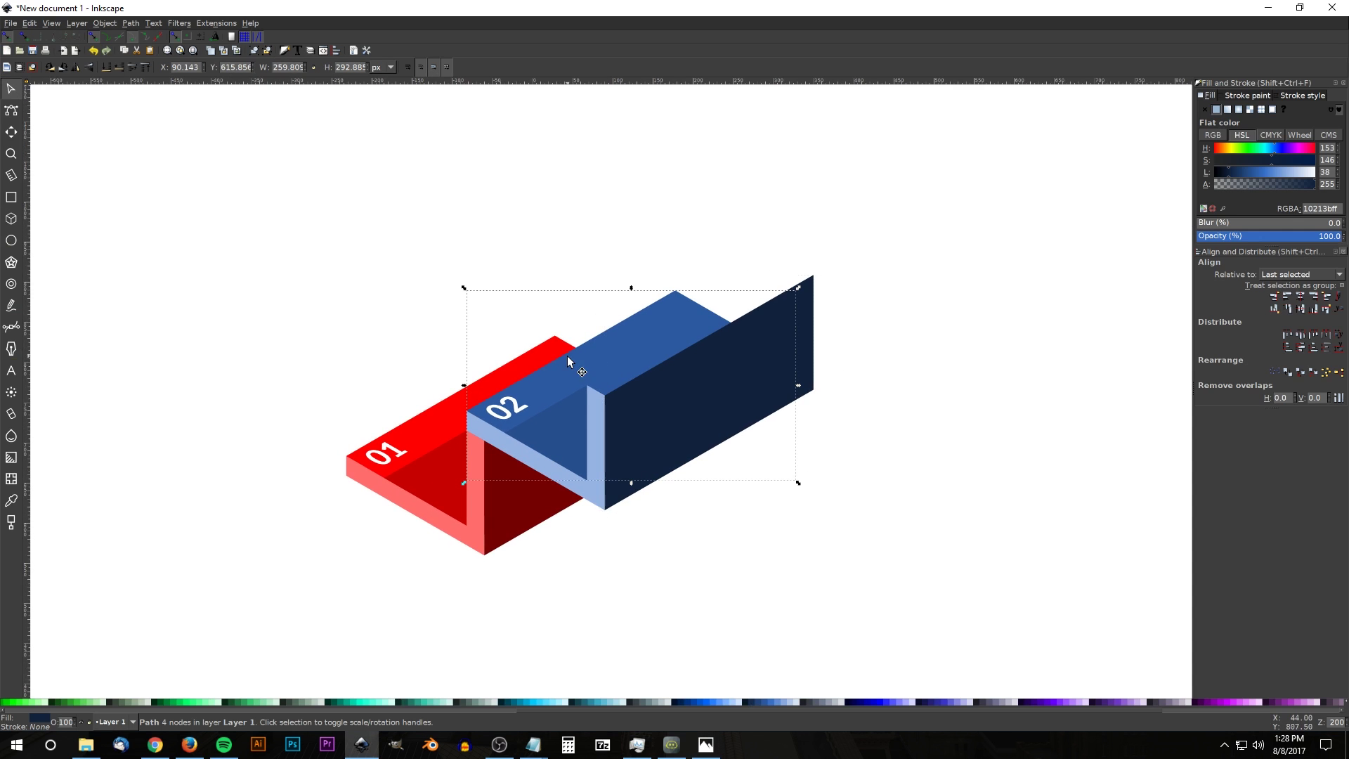
pyautogui.click(387, 435)
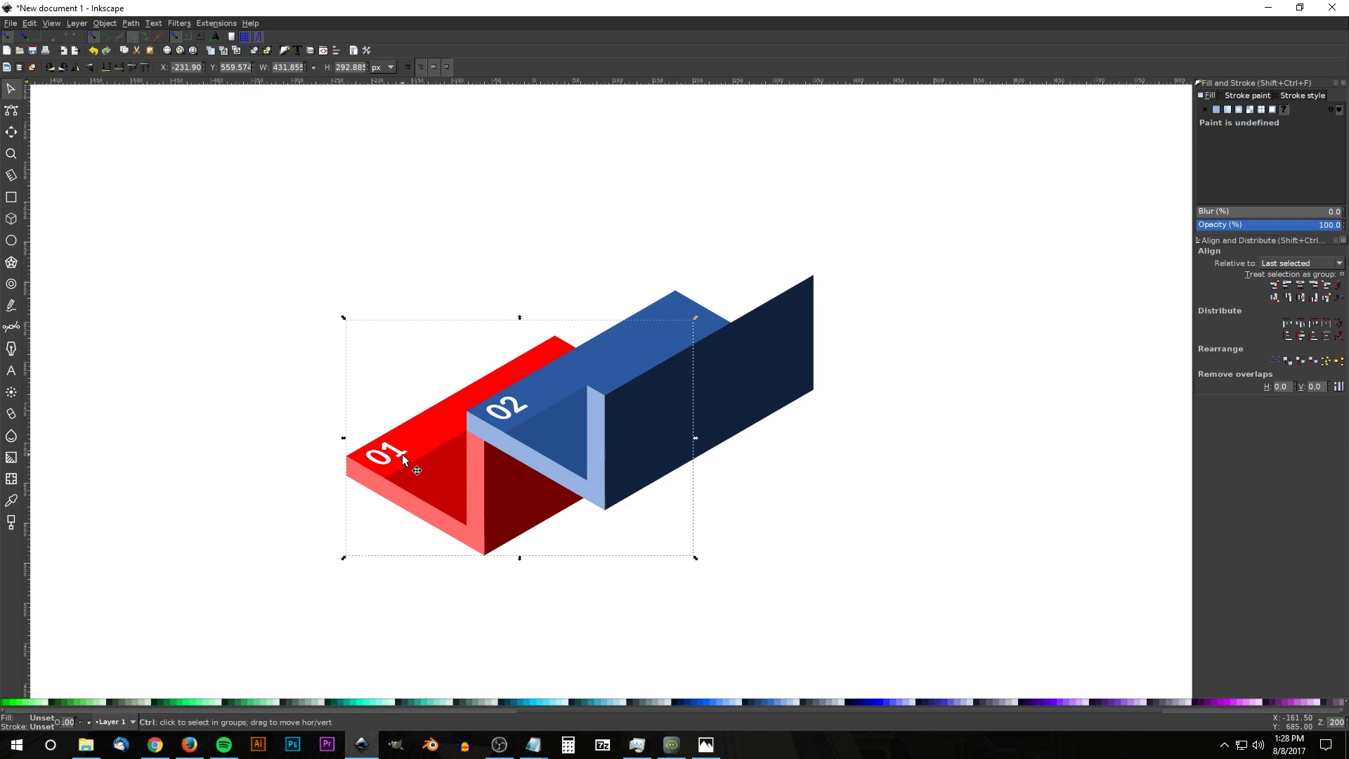
pyautogui.press('Home')
pyautogui.moveTo(347, 476); pyautogui.dragTo(595, 381)
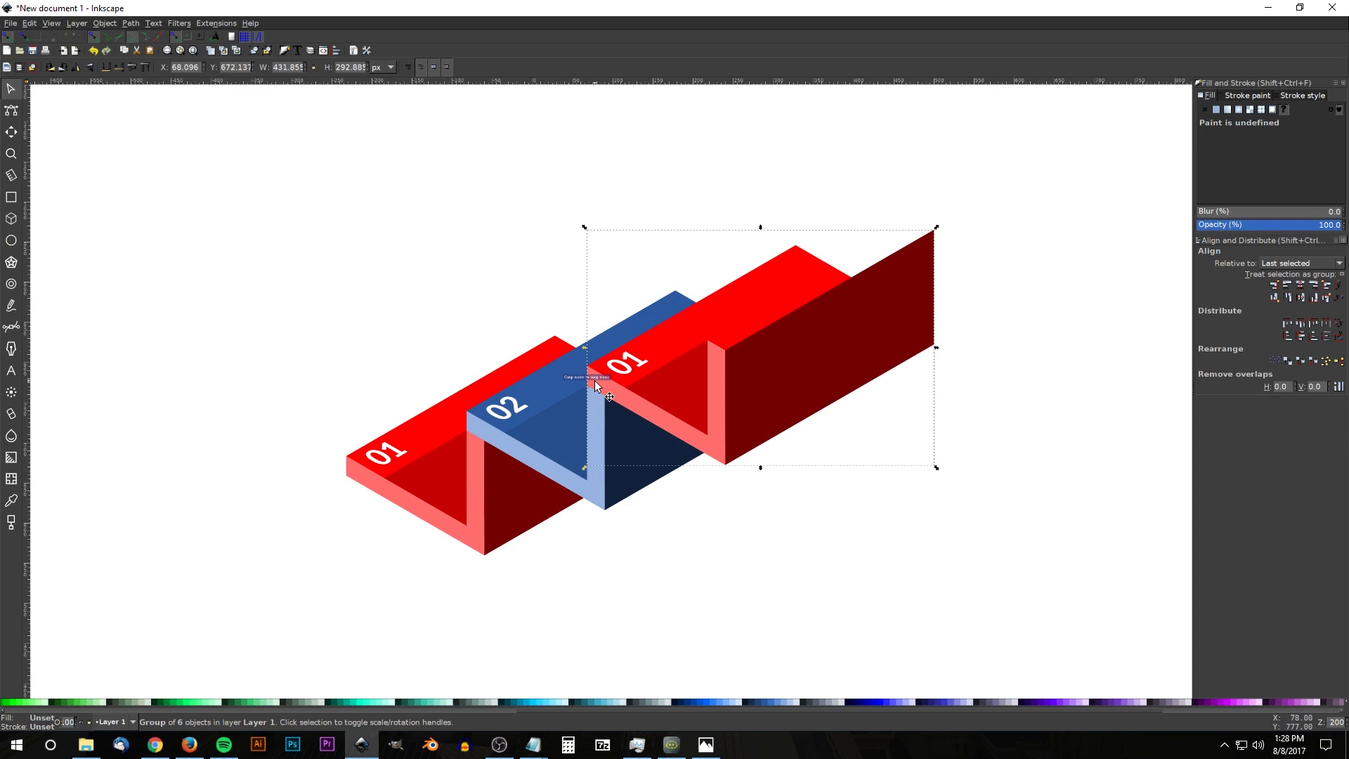
pyautogui.click(267, 50)
pyautogui.hscroll(2, 633, 337)
pyautogui.scroll(1, 611, 372)
pyautogui.click(993, 238)
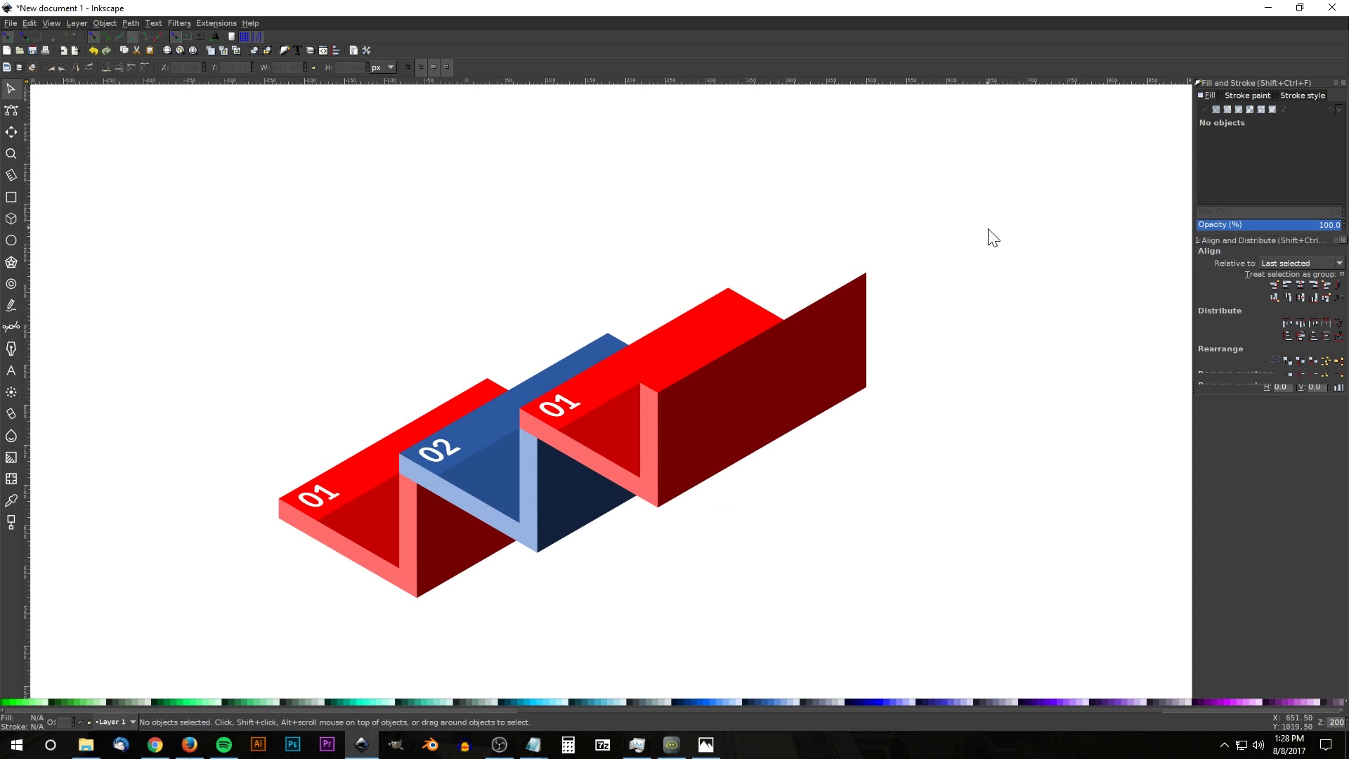
pyautogui.hscroll(2, 949, 253)
pyautogui.scroll(1, 899, 337)
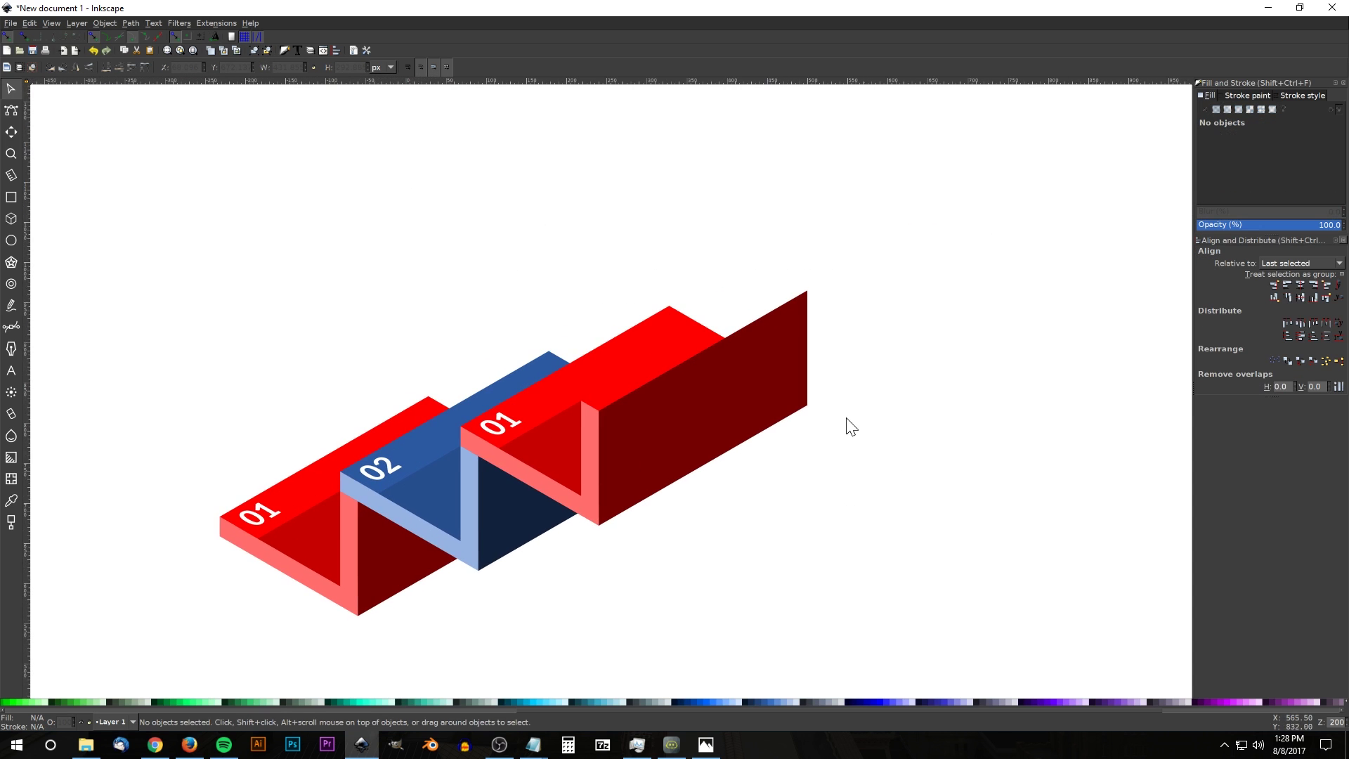
# Step: Change the number on the third section to 02
pyautogui.click(506, 418)
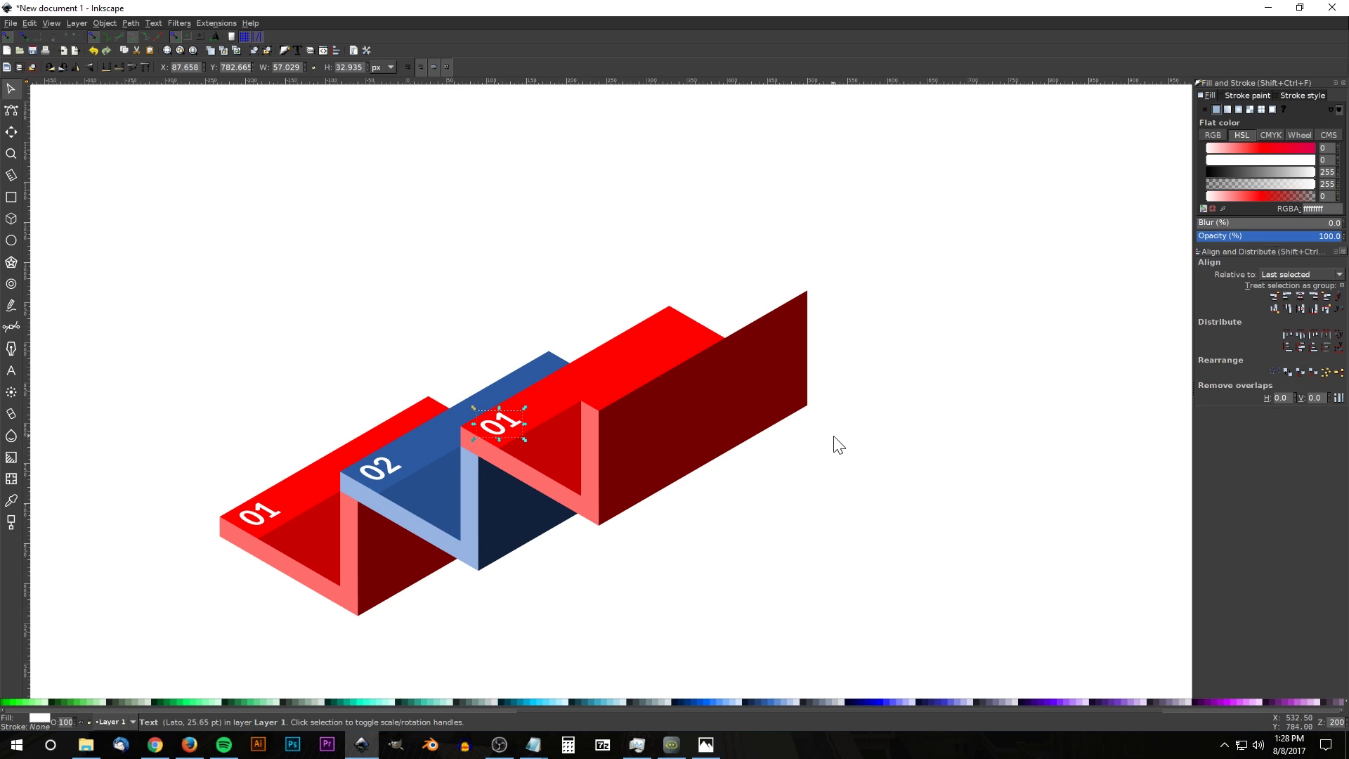
pyautogui.click(10, 370)
pyautogui.press('BackSpace')
pyautogui.write('2')
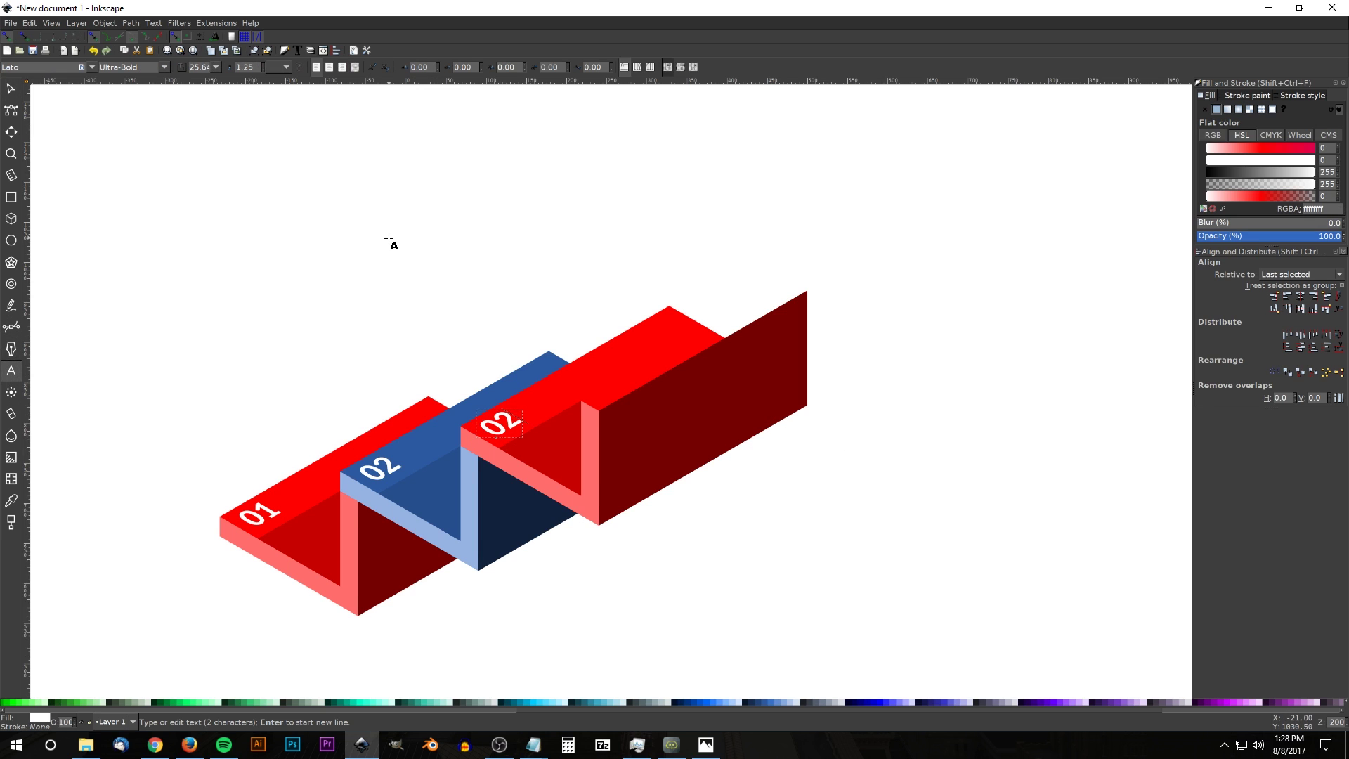
pyautogui.scroll(-1, 516, 274)
pyautogui.press('F1')
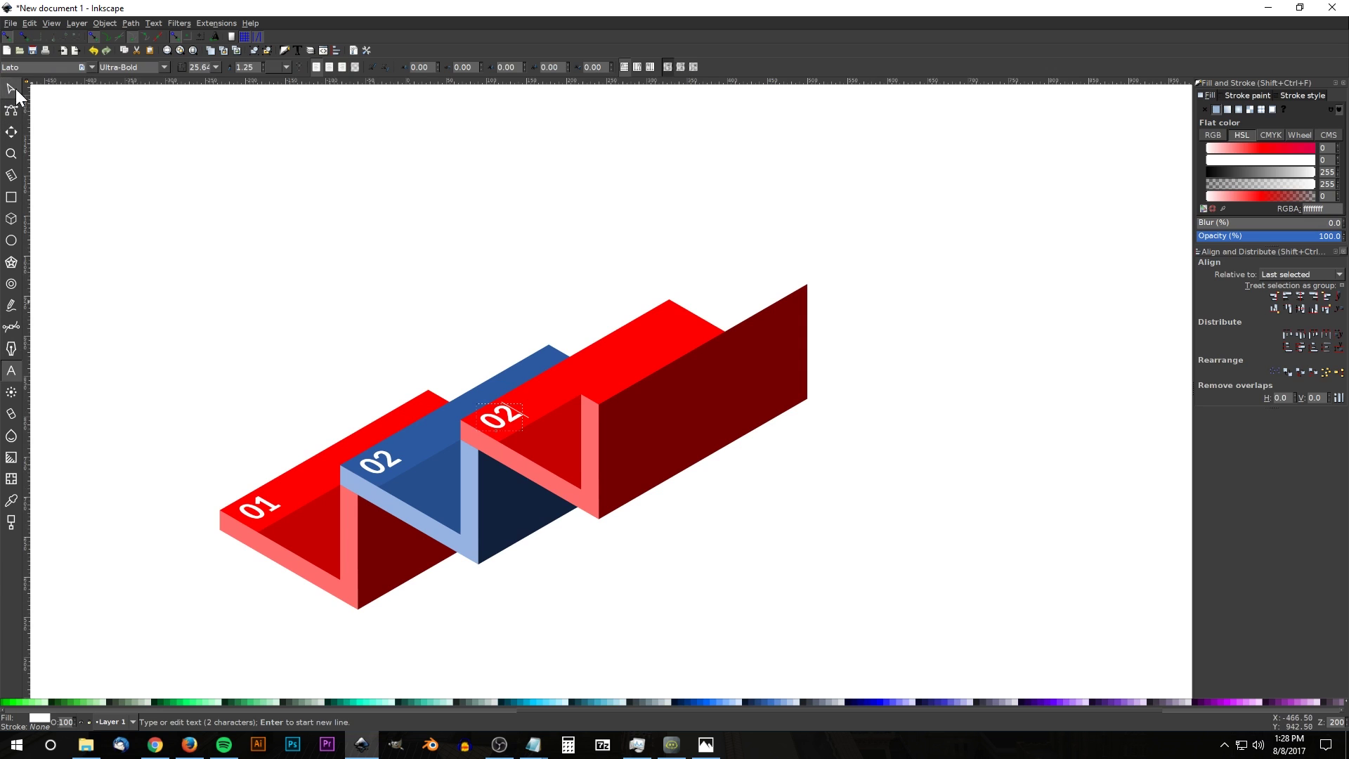
# Step: Fill the third section's top face and shadow shape with orange at hue 21, and darken the shadow to a lightness of 108
pyautogui.hscroll(-1, 797, 399)
pyautogui.scroll(-1, 797, 398)
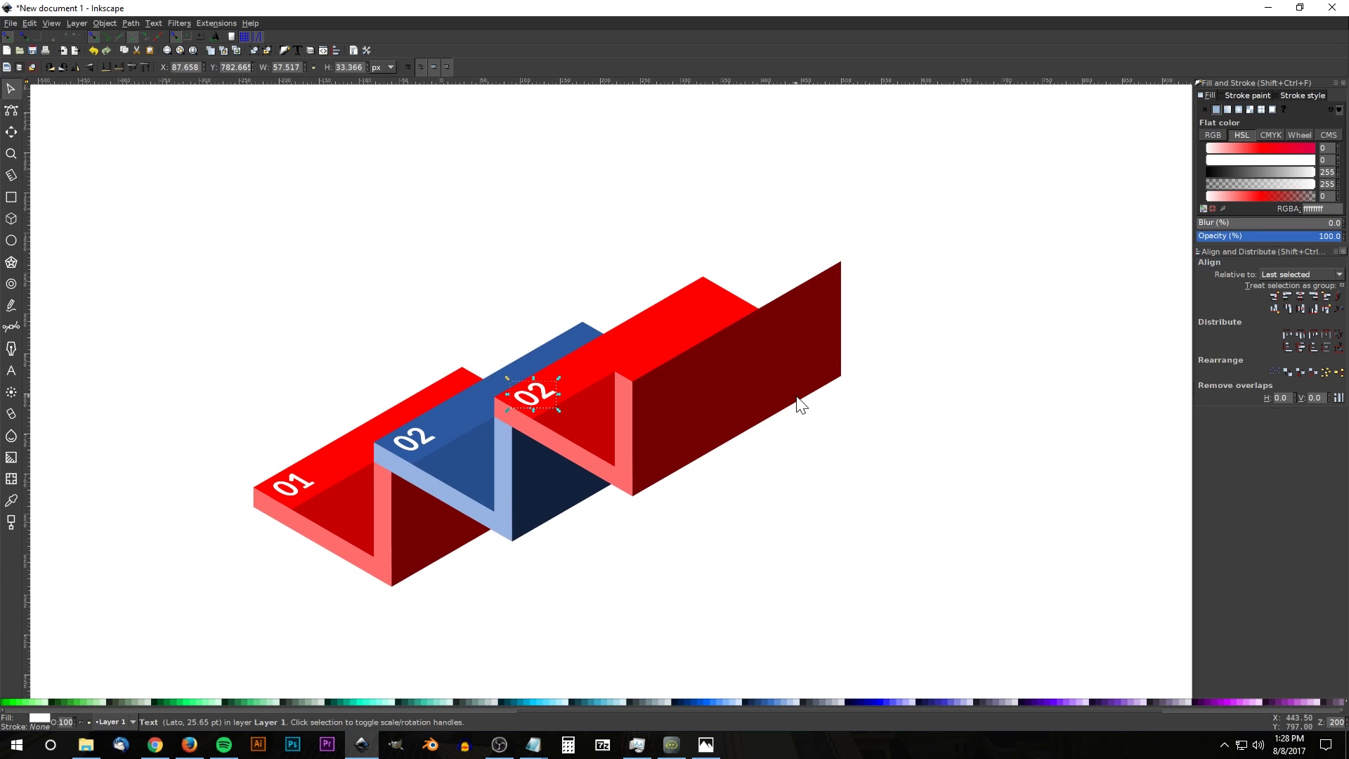
pyautogui.click(694, 303)
pyautogui.keyDown('shift'); pyautogui.click(600, 393); pyautogui.keyUp('shift')
pyautogui.moveTo(541, 710); pyautogui.dragTo(77, 715)
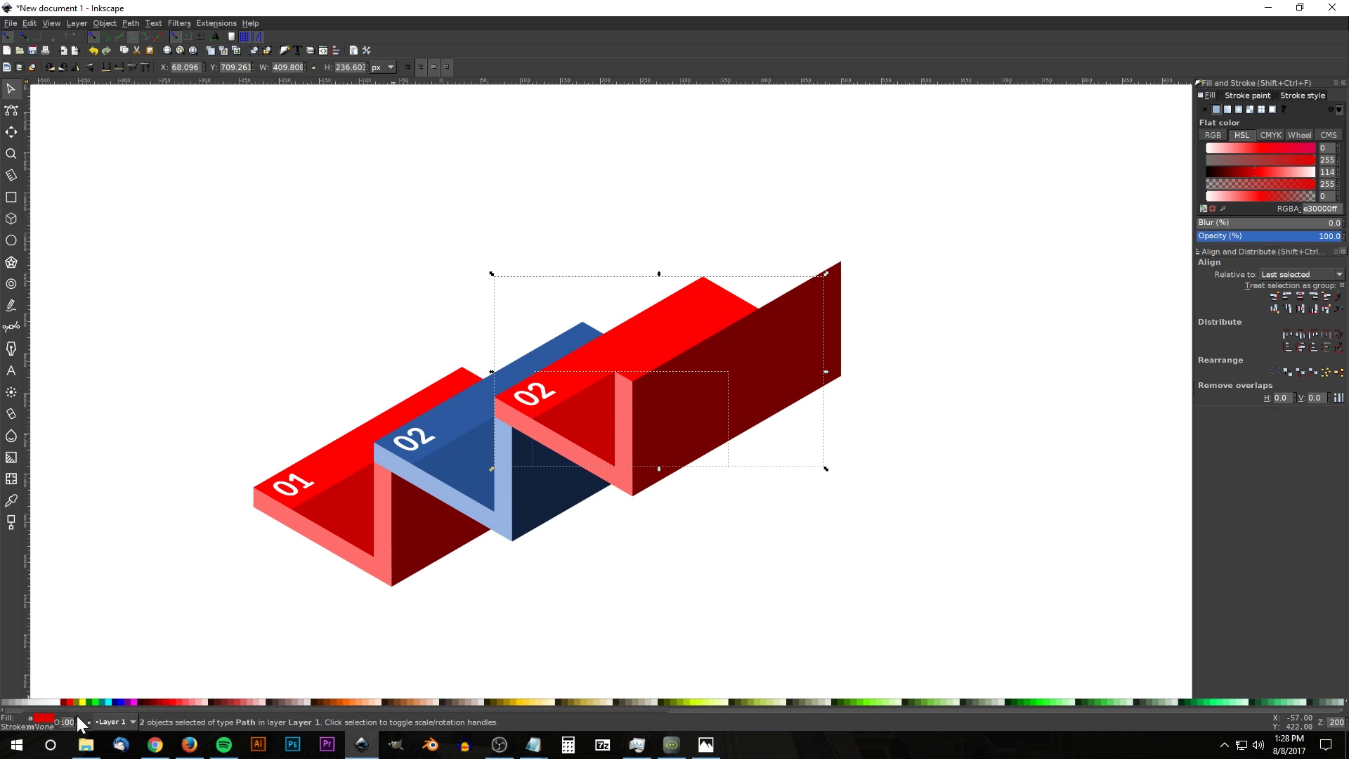
pyautogui.click(521, 702)
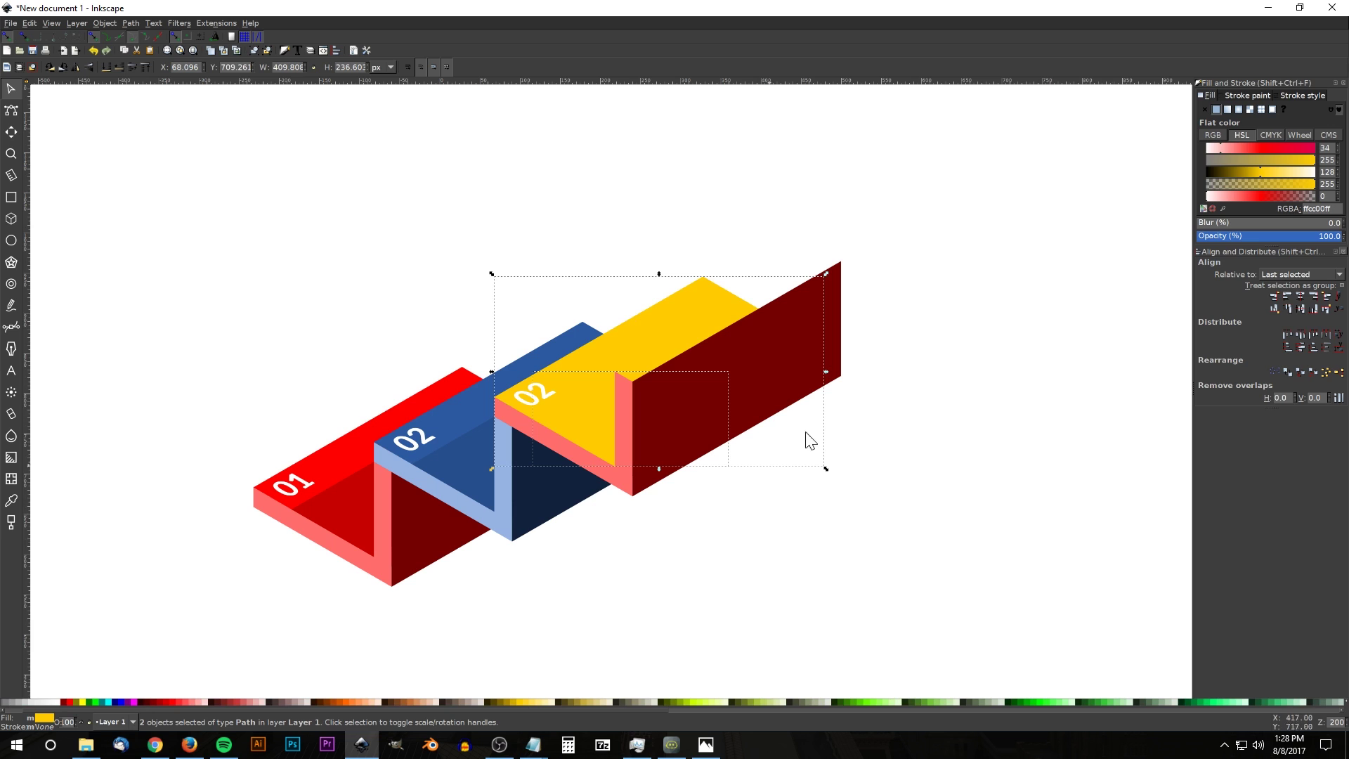
pyautogui.moveTo(1218, 145); pyautogui.dragTo(1215, 146)
pyautogui.click(920, 469)
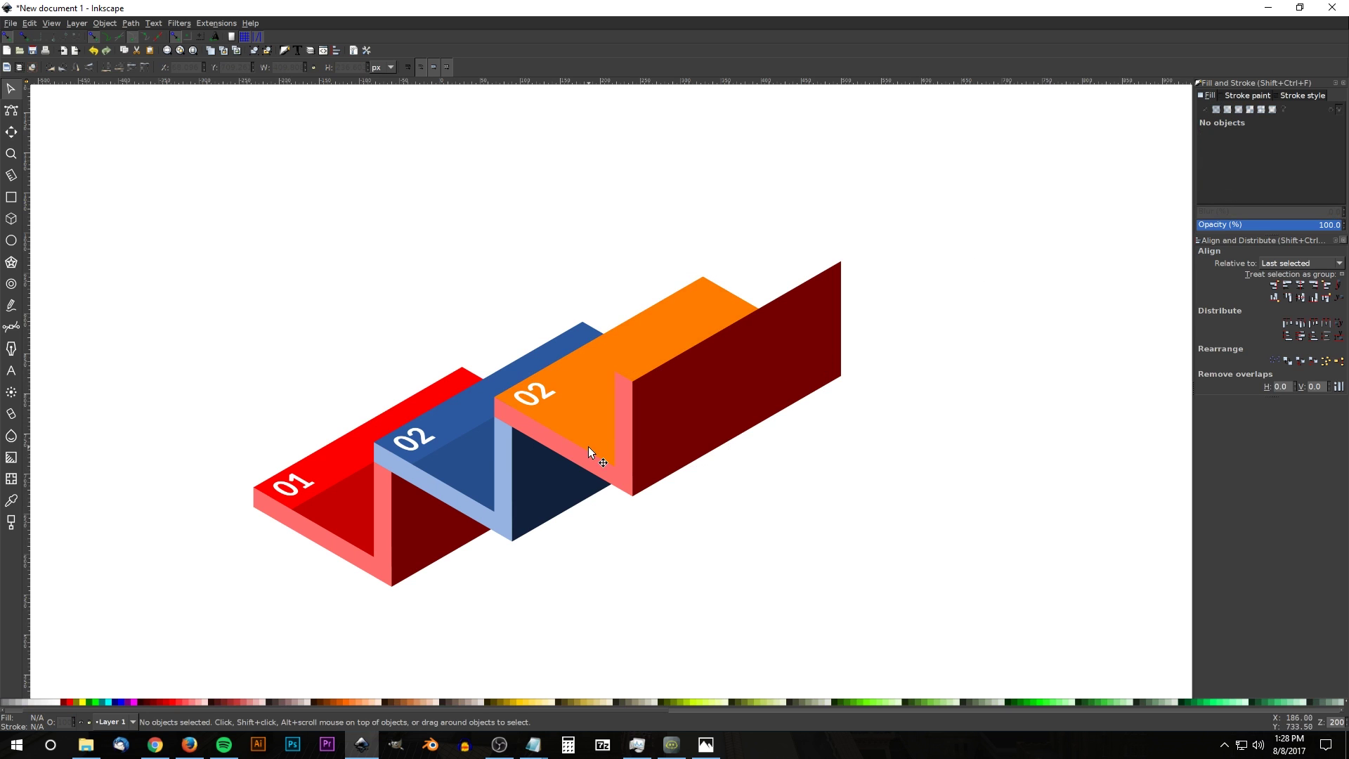
pyautogui.click(591, 424)
pyautogui.moveTo(1261, 170); pyautogui.dragTo(1258, 171)
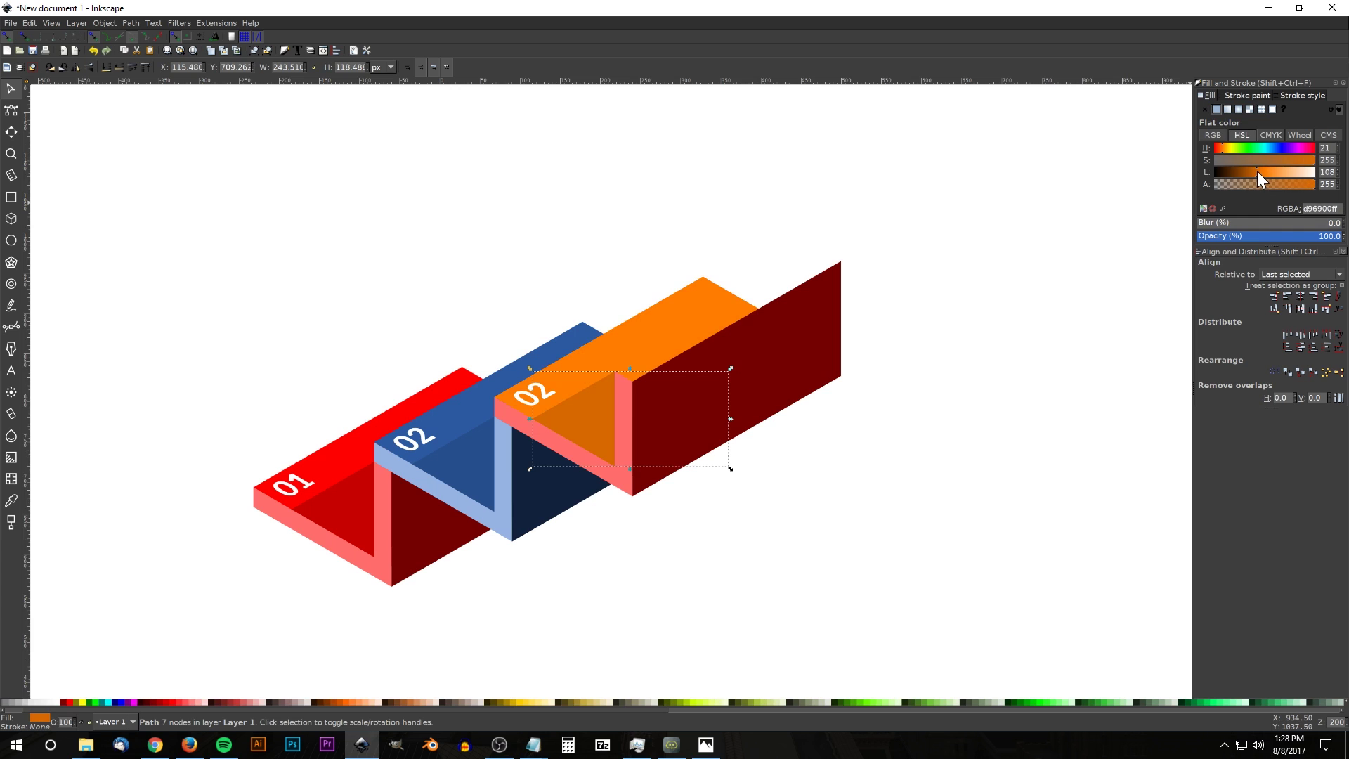
# Step: Fill both narrow edge strips of the third section with the palette yellow ffcc00, lightened to a lightness of 154
pyautogui.click(581, 456)
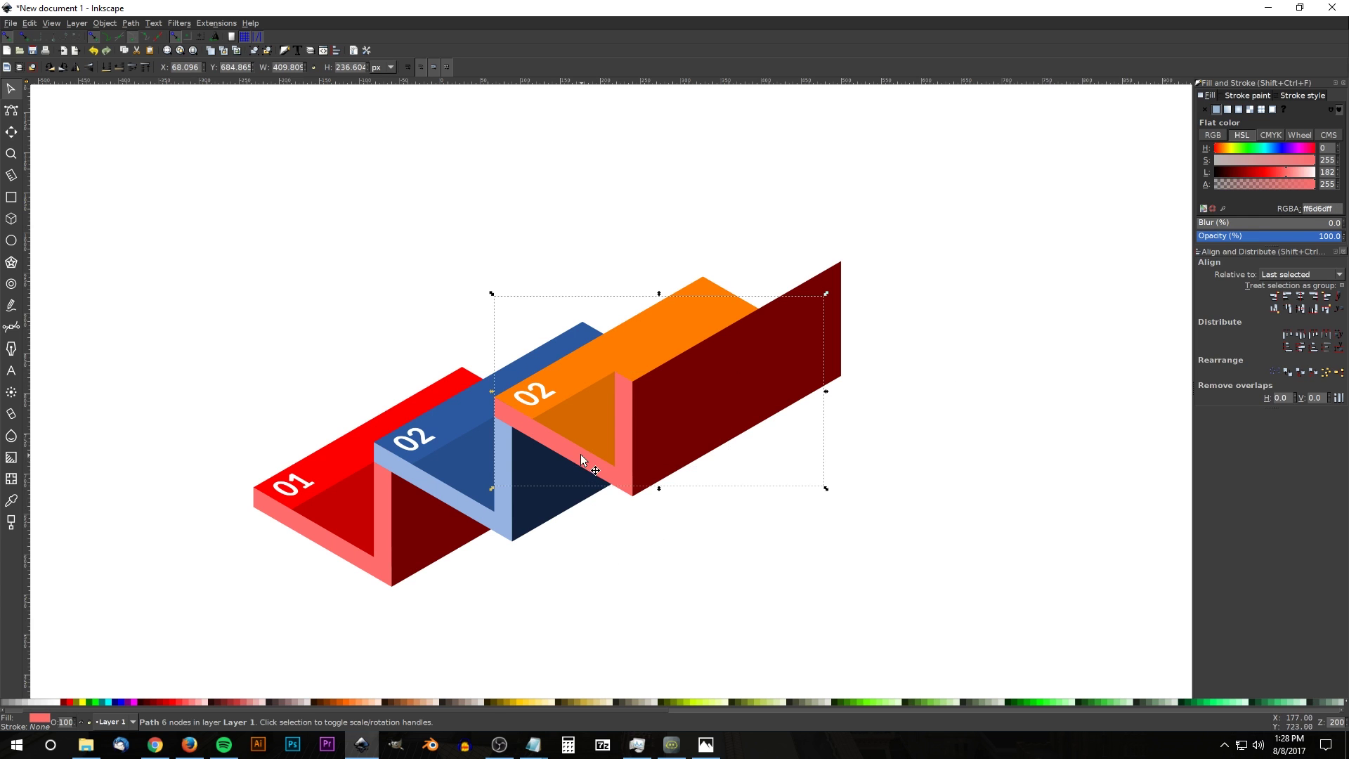
pyautogui.press('shift')
pyautogui.keyDown('shift'); pyautogui.click(618, 396); pyautogui.keyUp('shift')
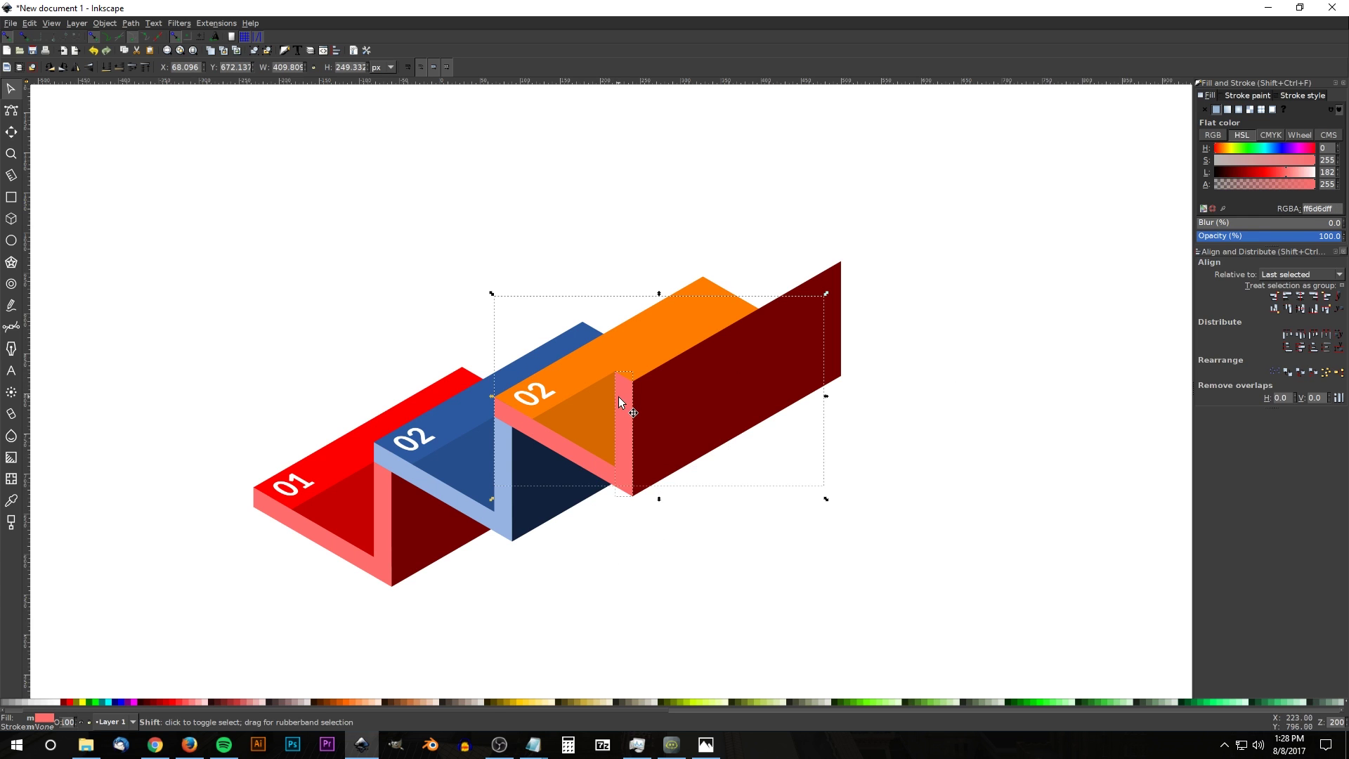
pyautogui.click(518, 701)
pyautogui.moveTo(1263, 171); pyautogui.dragTo(1275, 171)
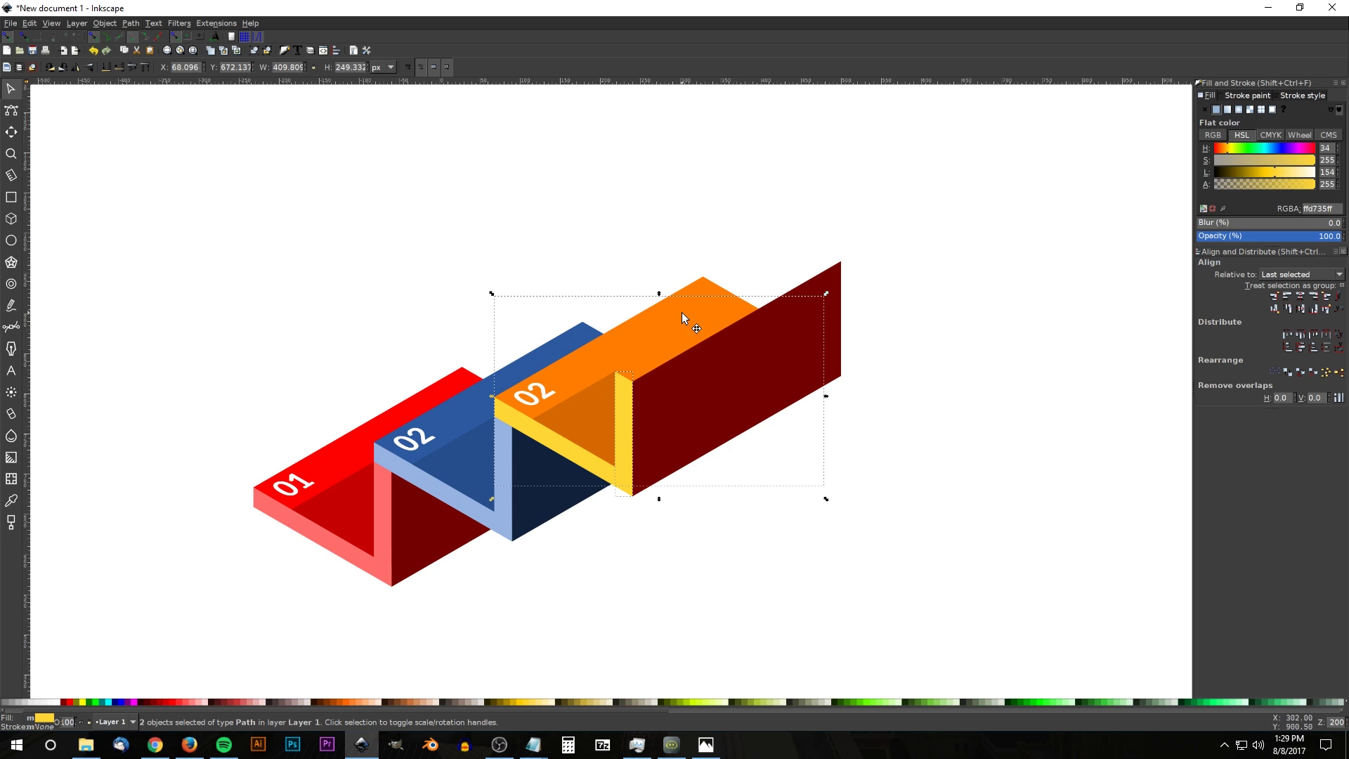
# Step: Shift the third section's top face to a yellower orange and raise its shadow shape's lightness to 125
pyautogui.click(717, 293)
pyautogui.moveTo(1221, 146); pyautogui.dragTo(1224, 146)
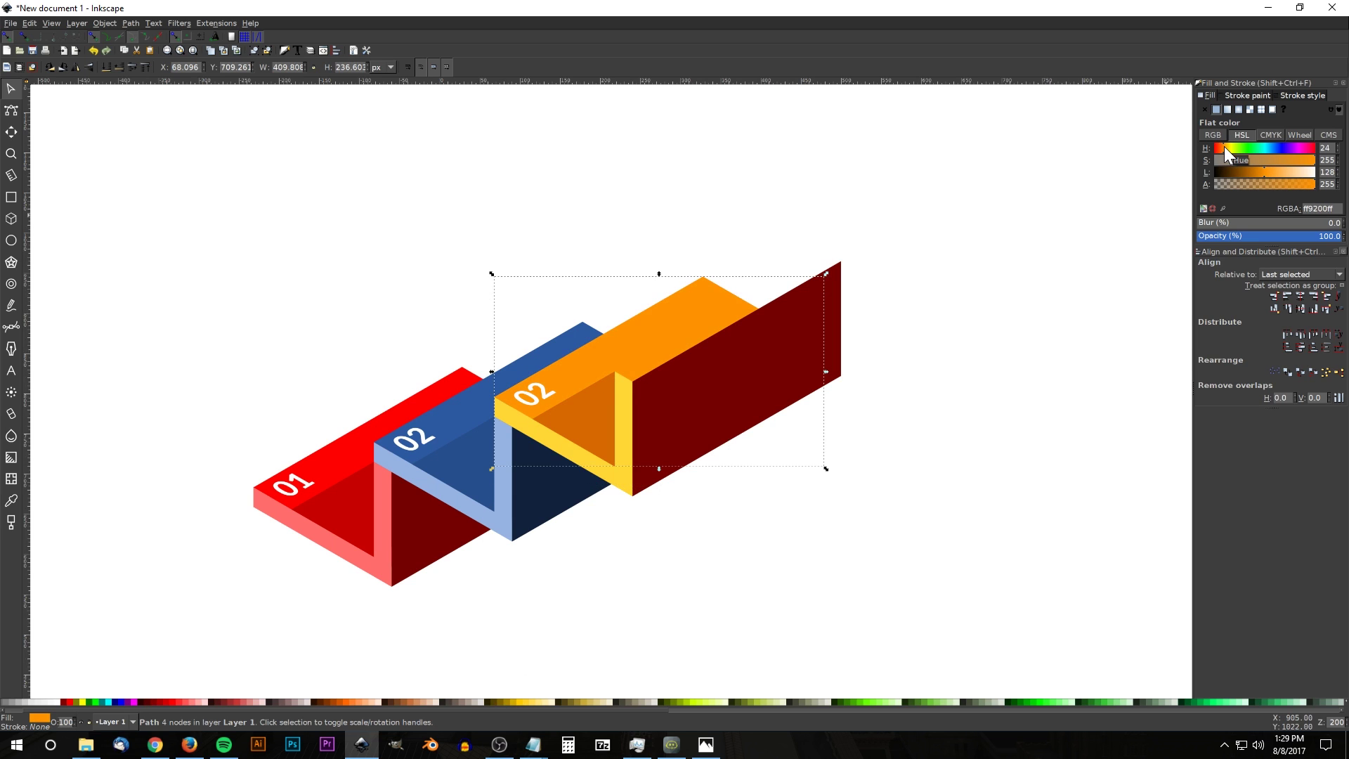
pyautogui.click(581, 423)
pyautogui.moveTo(1259, 170); pyautogui.dragTo(1264, 171)
# Step: Give the third section's large front face the shadow shape's orange, shifted to the darker red-orange d94800
pyautogui.scroll(1, 913, 304)
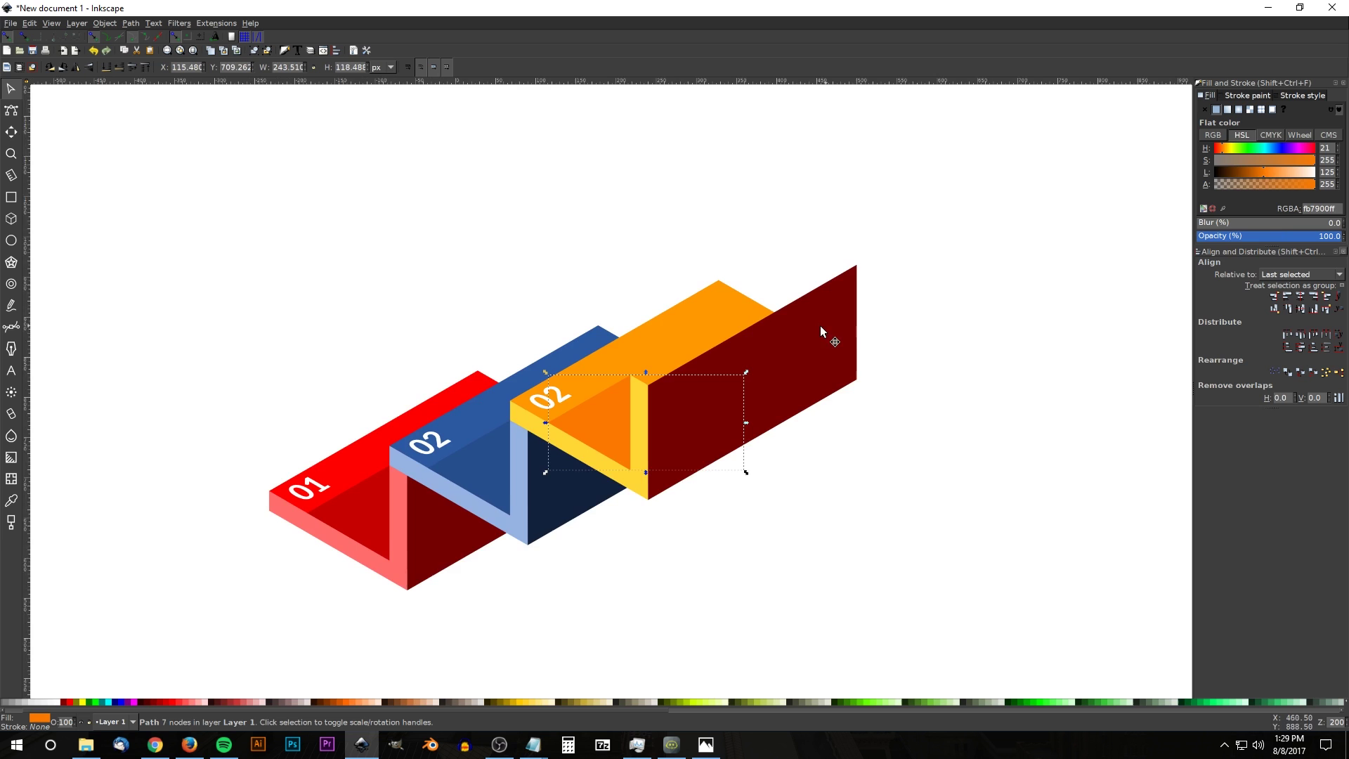
pyautogui.scroll(1, 808, 398)
pyautogui.hscroll(-1, 799, 447)
pyautogui.scroll(-2, 799, 446)
pyautogui.hscroll(1, 775, 385)
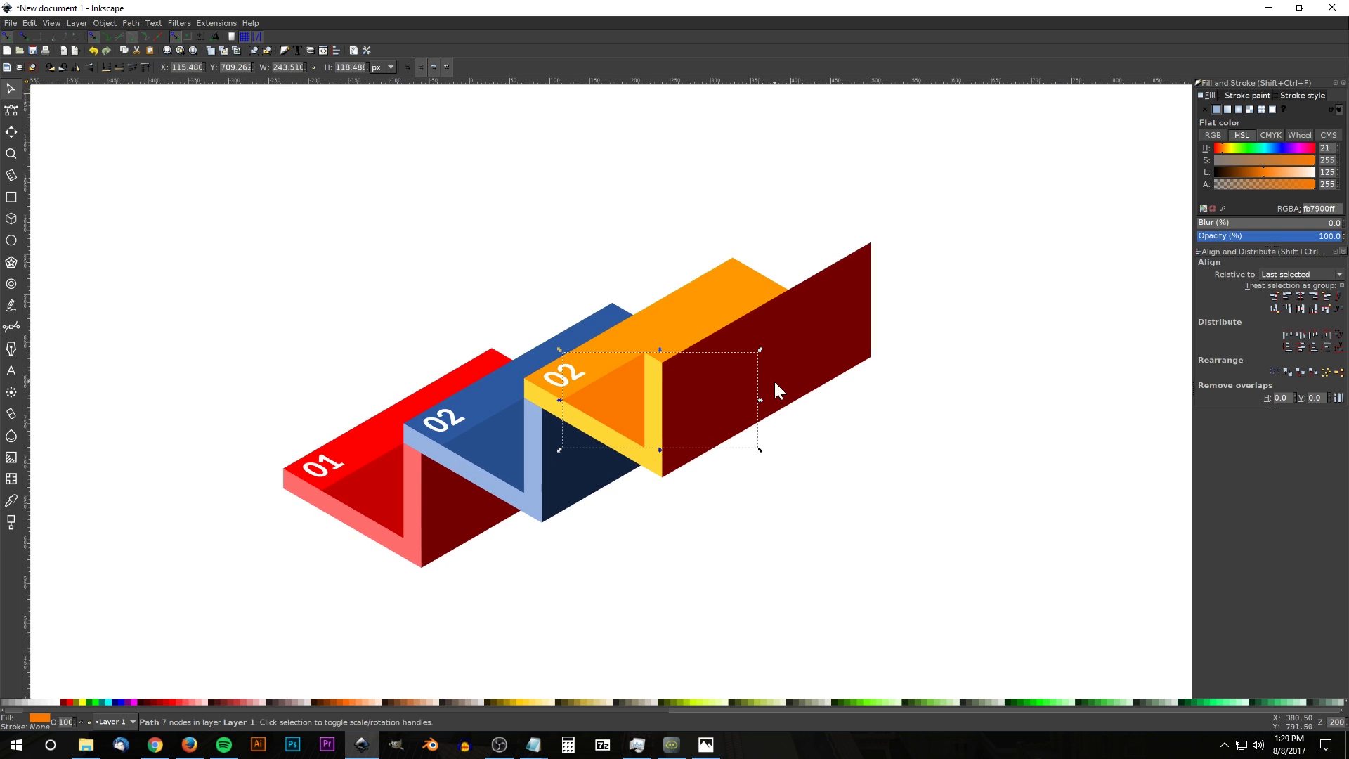
pyautogui.click(842, 291)
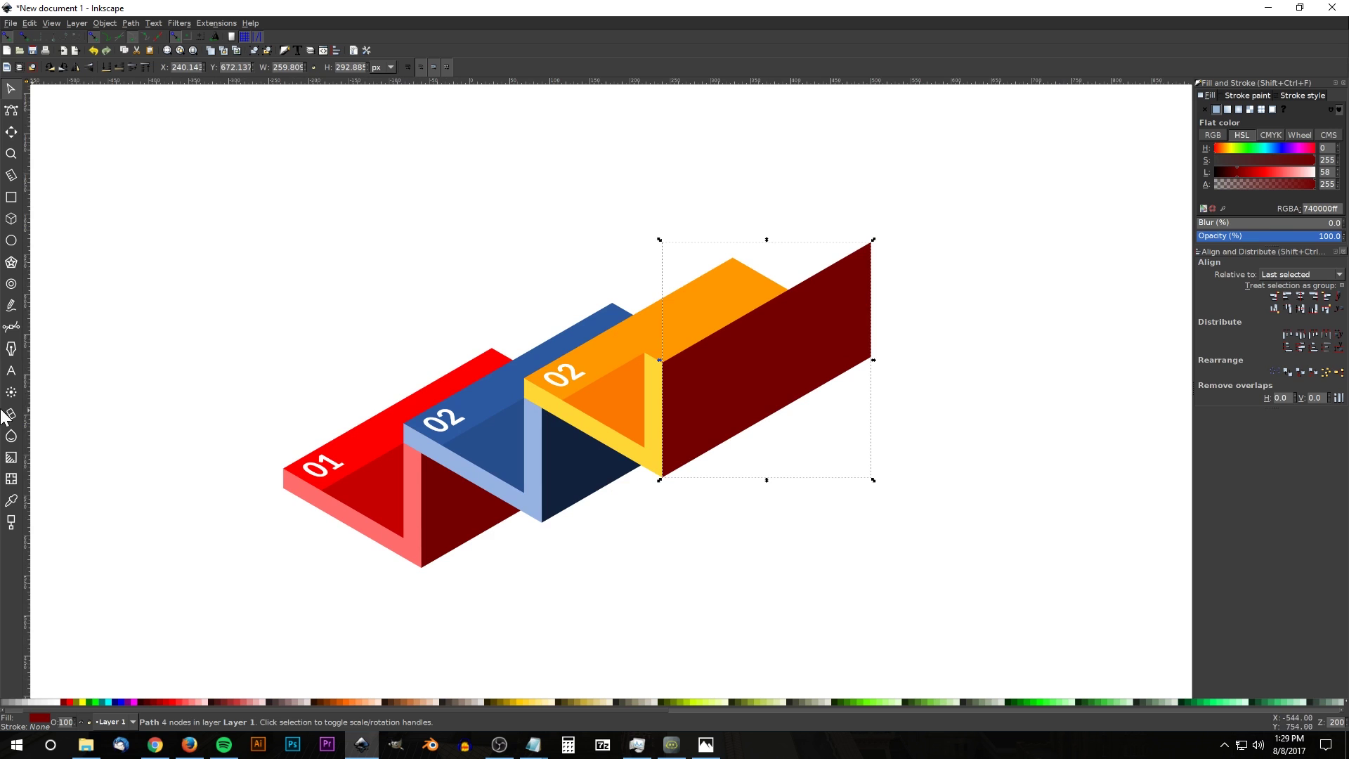
pyautogui.click(11, 499)
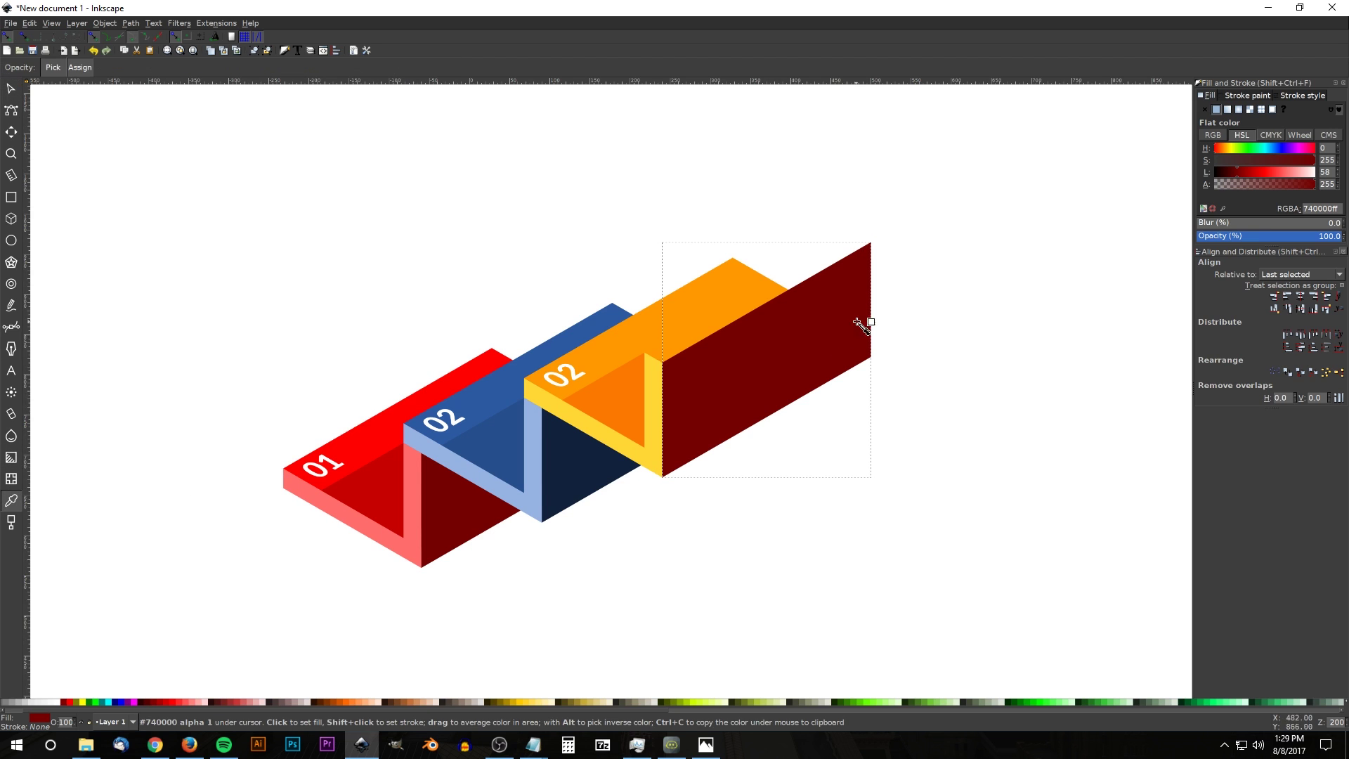
pyautogui.click(628, 399)
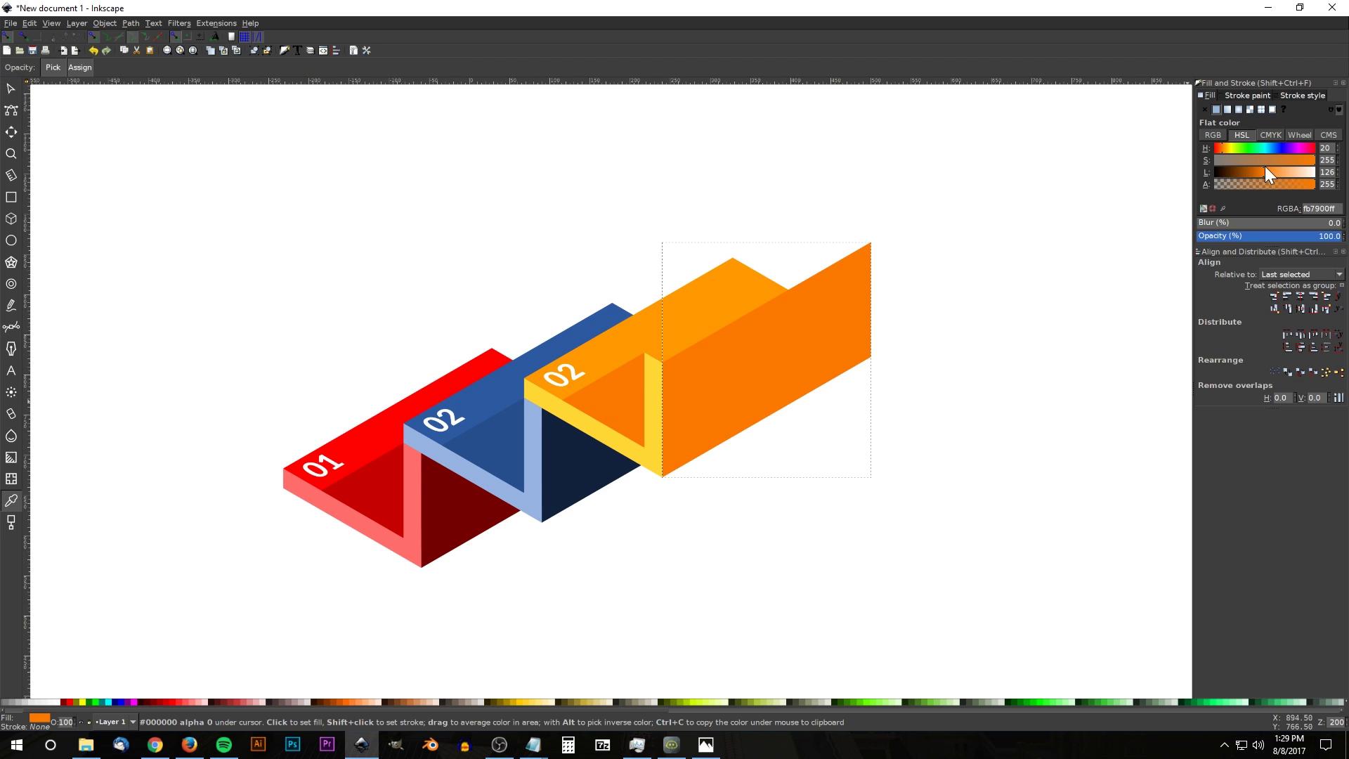
pyautogui.moveTo(1265, 168); pyautogui.dragTo(1220, 146)
# Step: Change the number on the orange third section to 03
pyautogui.moveTo(949, 298); pyautogui.dragTo(855, 358)
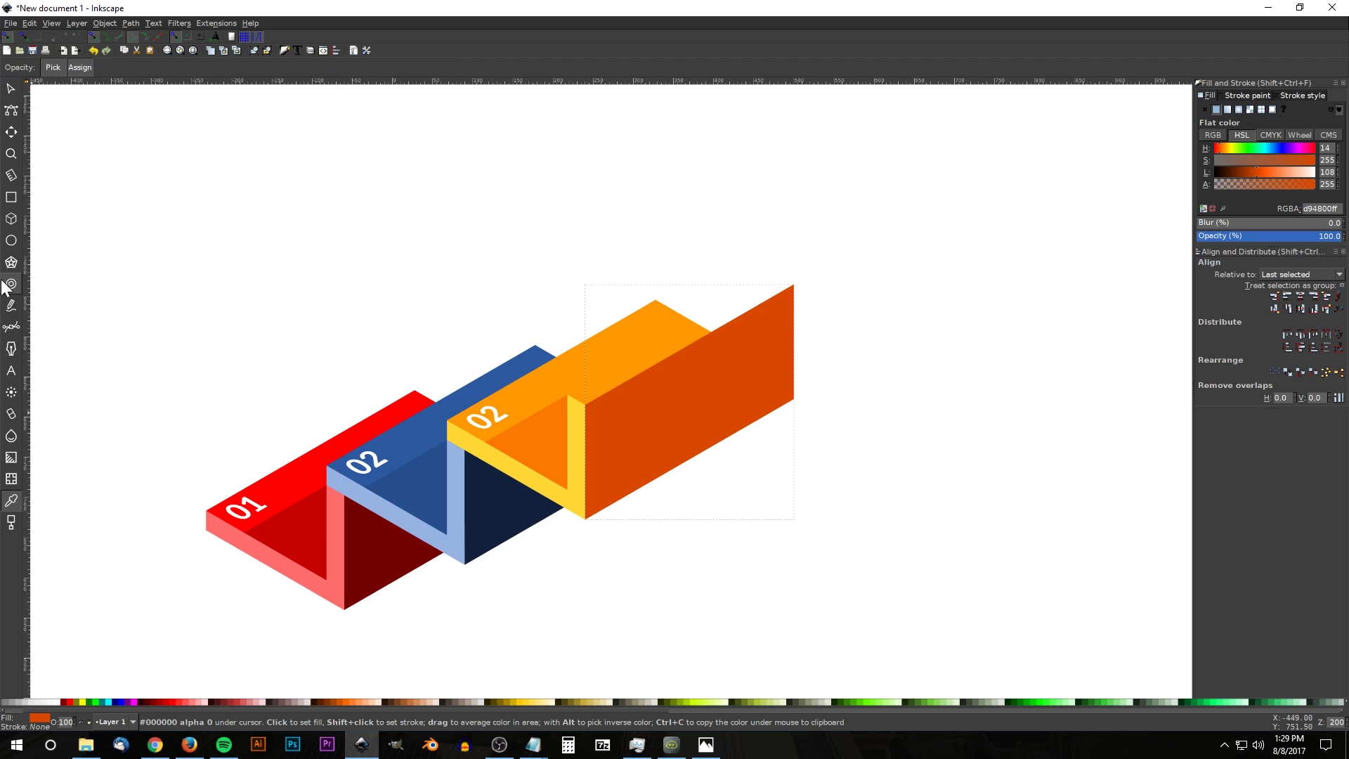
pyautogui.click(12, 370)
pyautogui.click(501, 415)
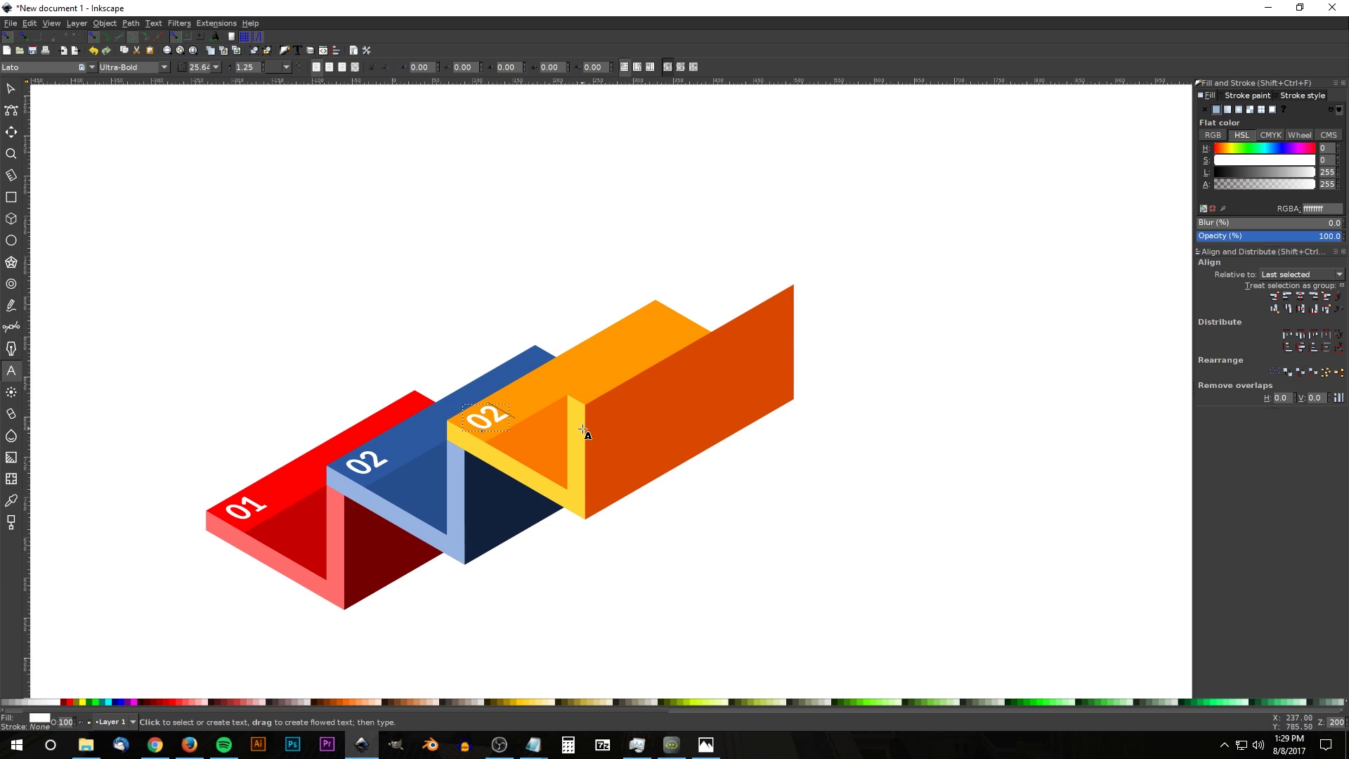
pyautogui.press('BackSpace')
pyautogui.write('3')
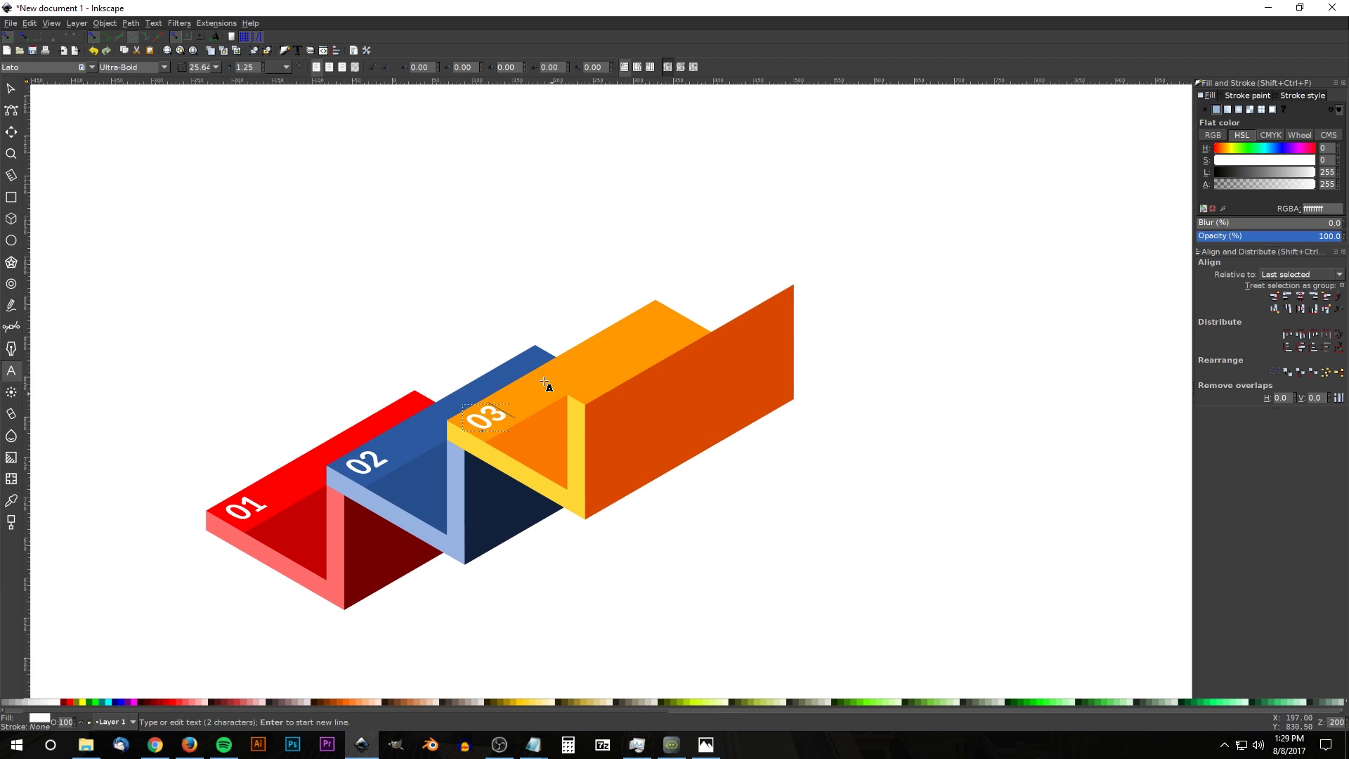
pyautogui.click(11, 89)
# Step: Check the fourth section in the reference image in Photos and return to the drawing
pyautogui.scroll(-1, 619, 330)
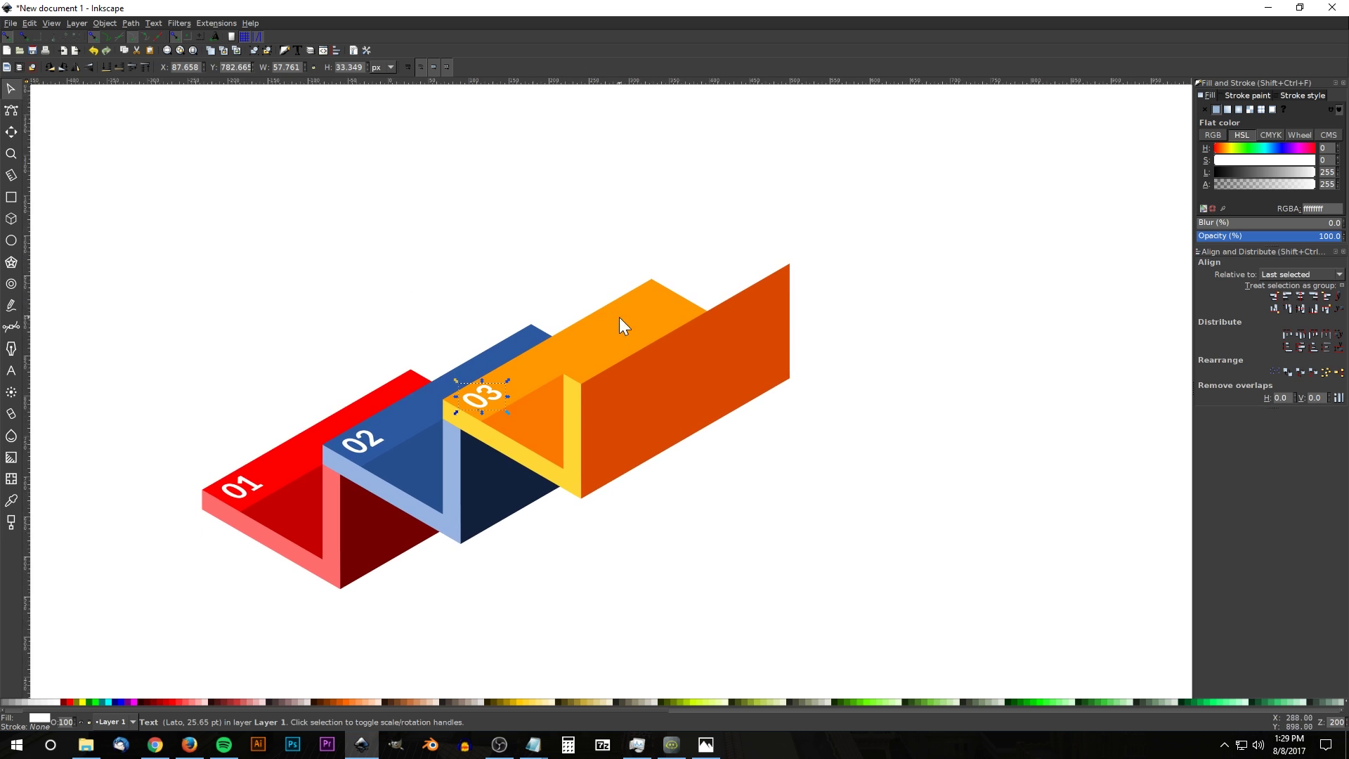
pyautogui.scroll(-2, 675, 430)
pyautogui.hotkey('alt', 'Tab')
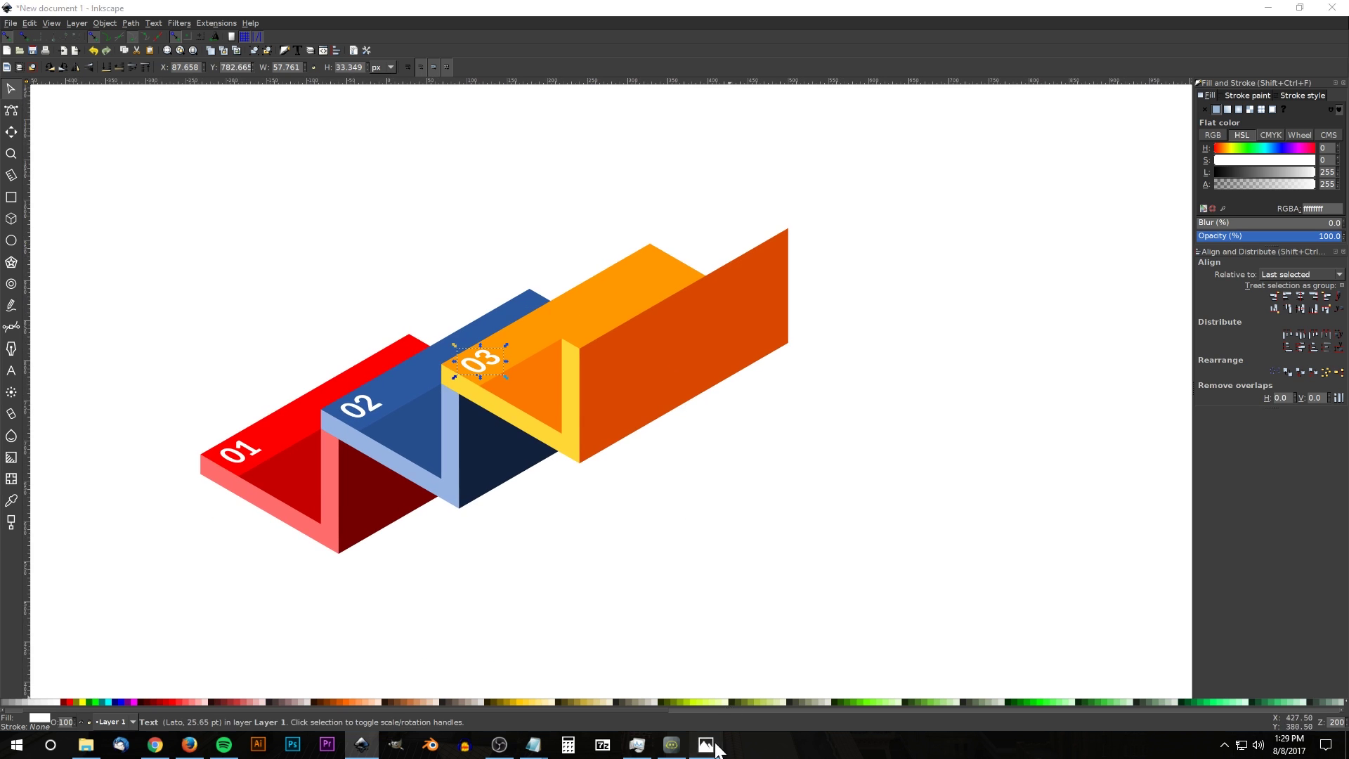
pyautogui.click(1273, 13)
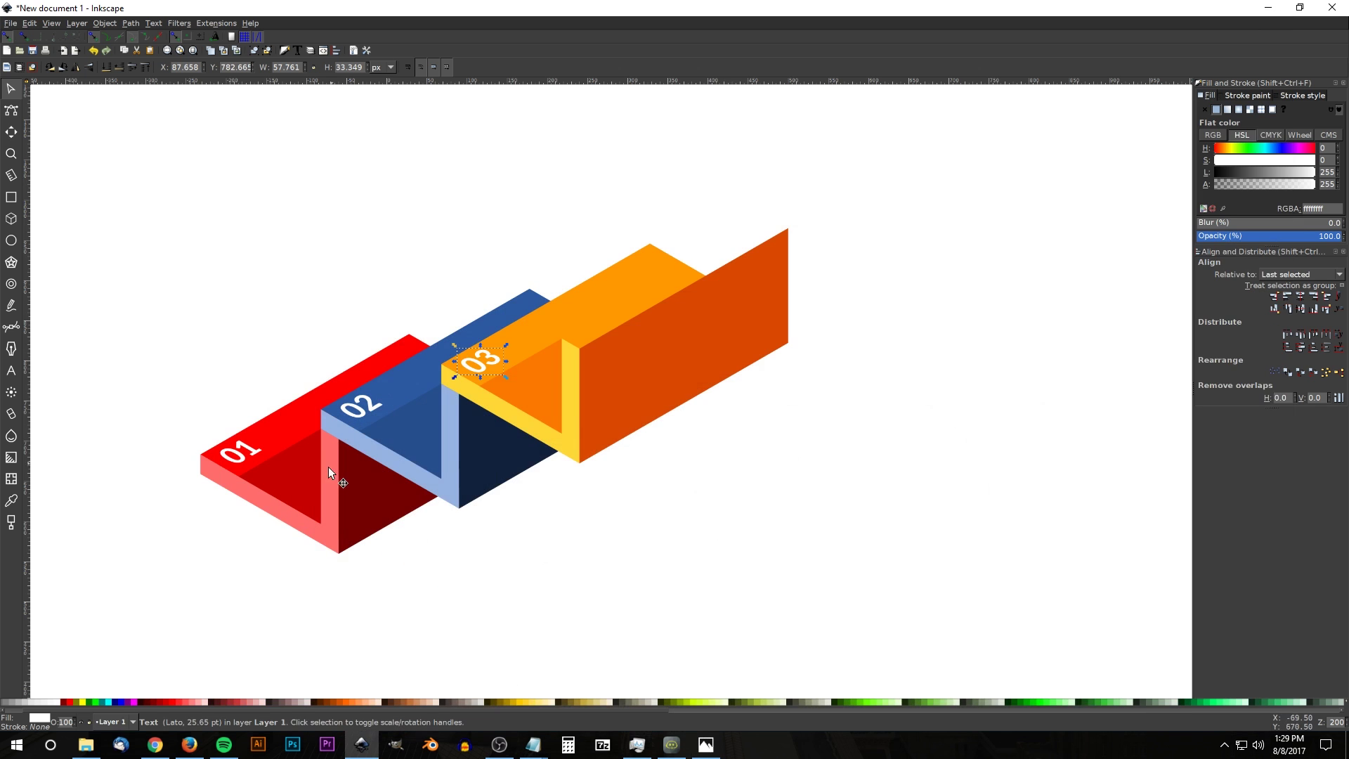
# Step: Duplicate the red 01 section, snap the copy onto the raised edge of section 03 as the fourth section, and ungroup it
pyautogui.click(332, 444)
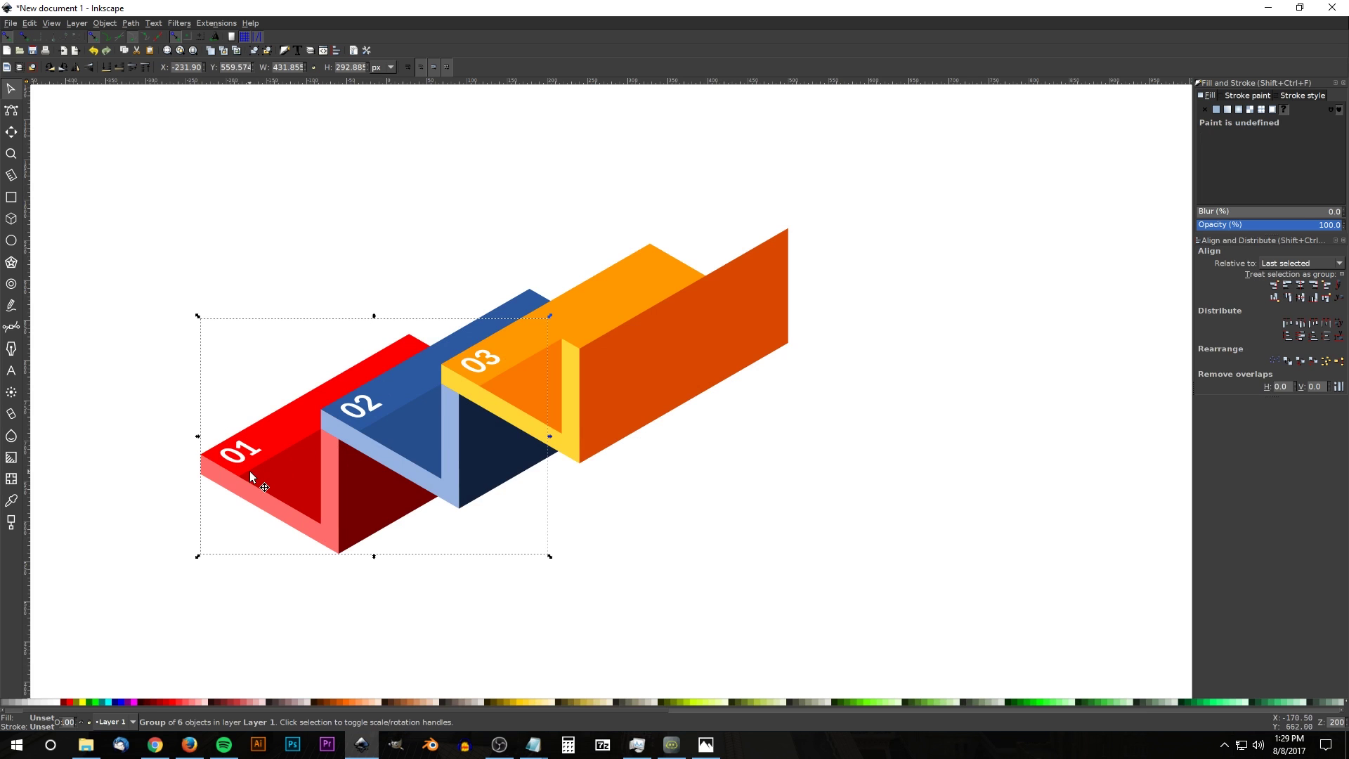
pyautogui.hotkey('ctrl', 'd')
pyautogui.moveTo(250, 478); pyautogui.dragTo(571, 329)
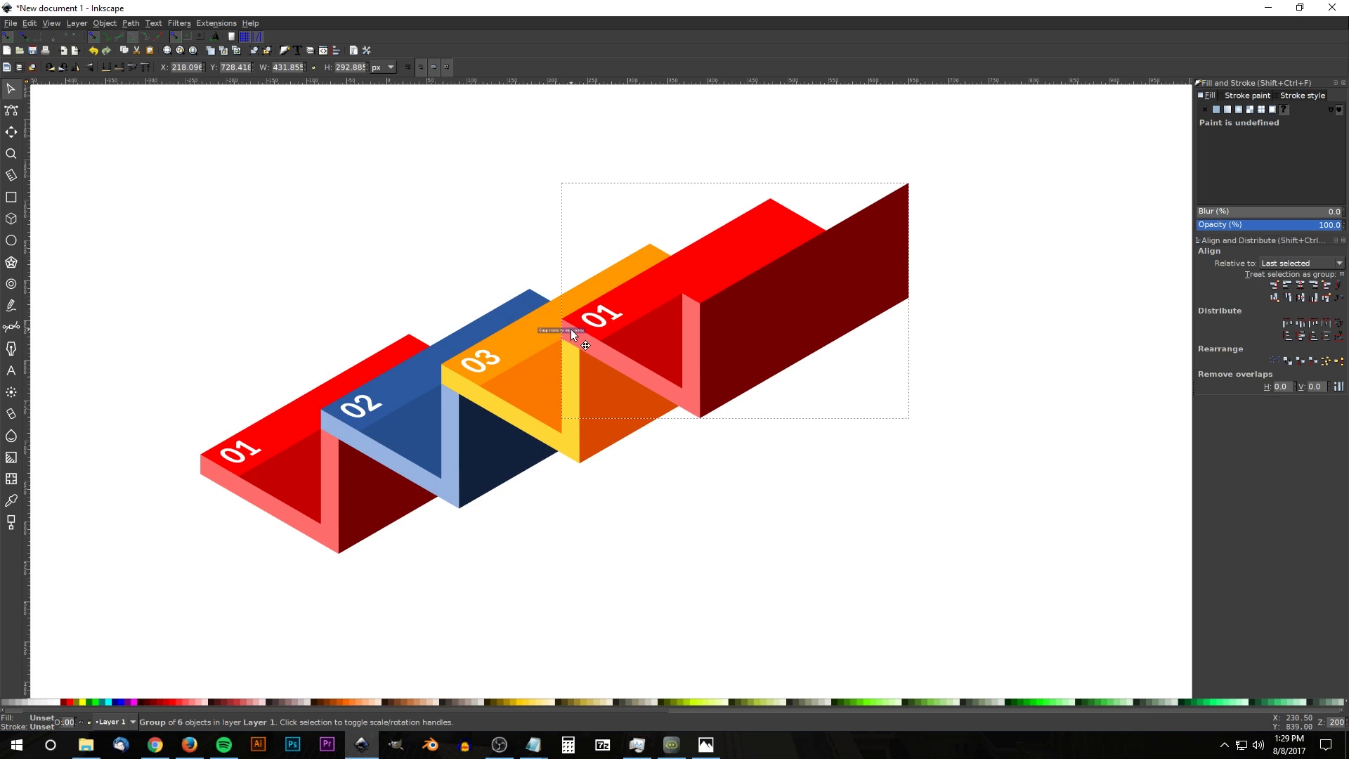
pyautogui.click(269, 52)
pyautogui.scroll(3, 913, 316)
pyautogui.hscroll(2, 914, 316)
pyautogui.click(788, 442)
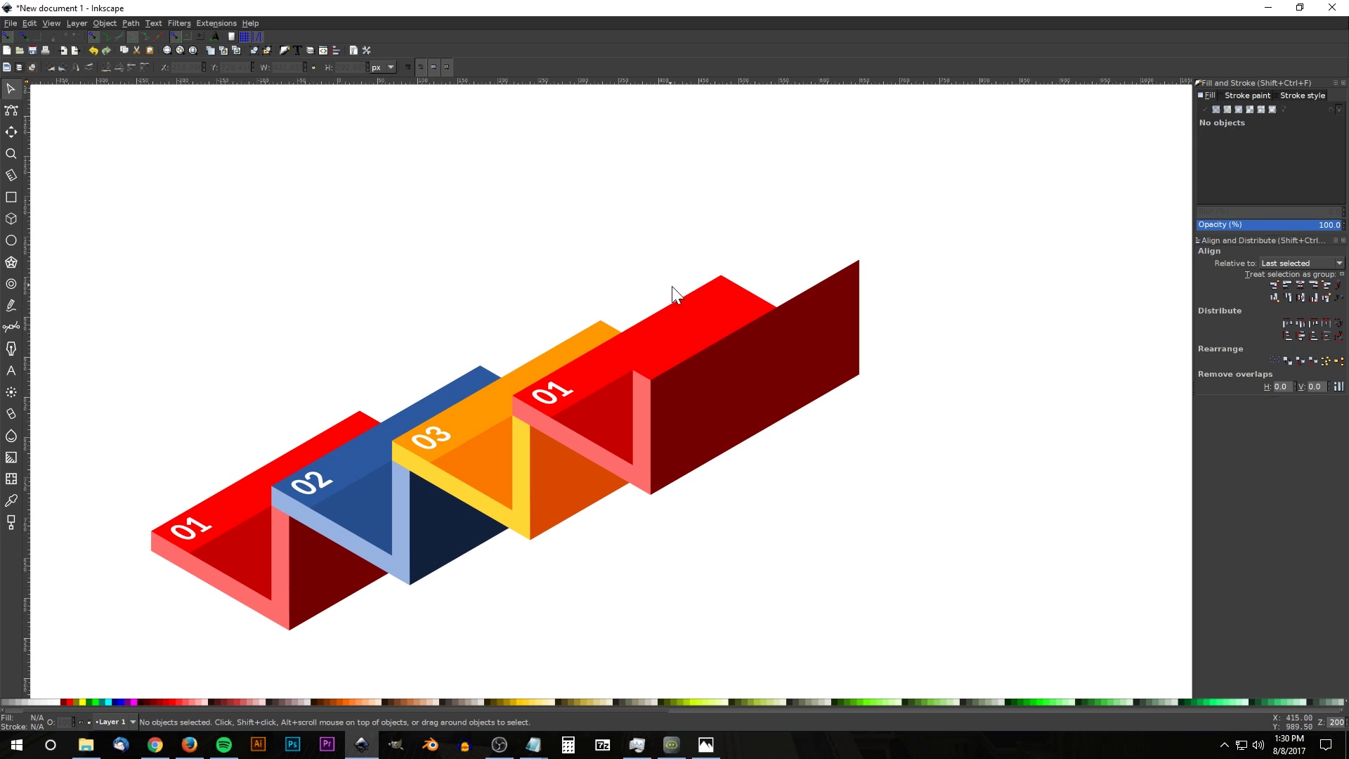
# Step: Fill the fourth section's top face and its shadow shape with cyan 00ccff, and darken the shadow to 00a6d0
pyautogui.click(742, 291)
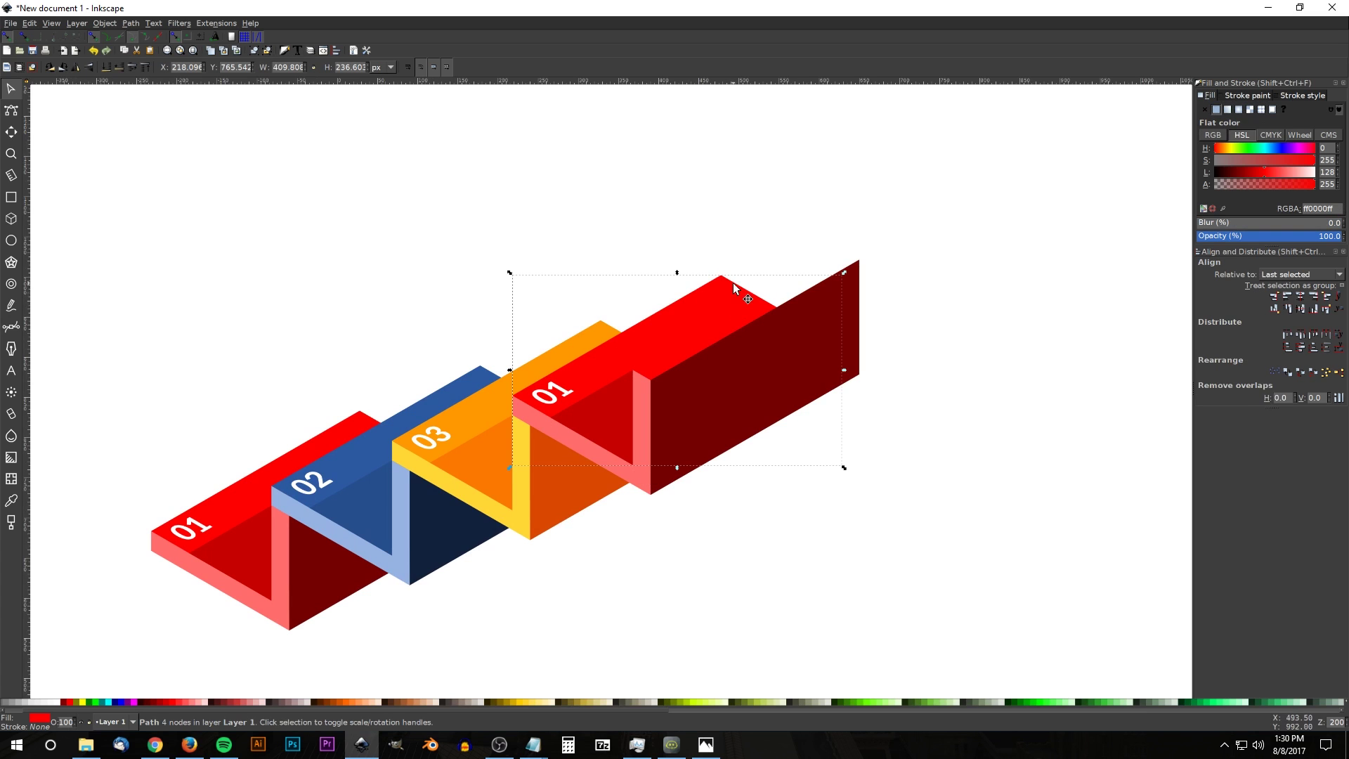
pyautogui.keyDown('shift'); pyautogui.click(600, 399); pyautogui.keyUp('shift')
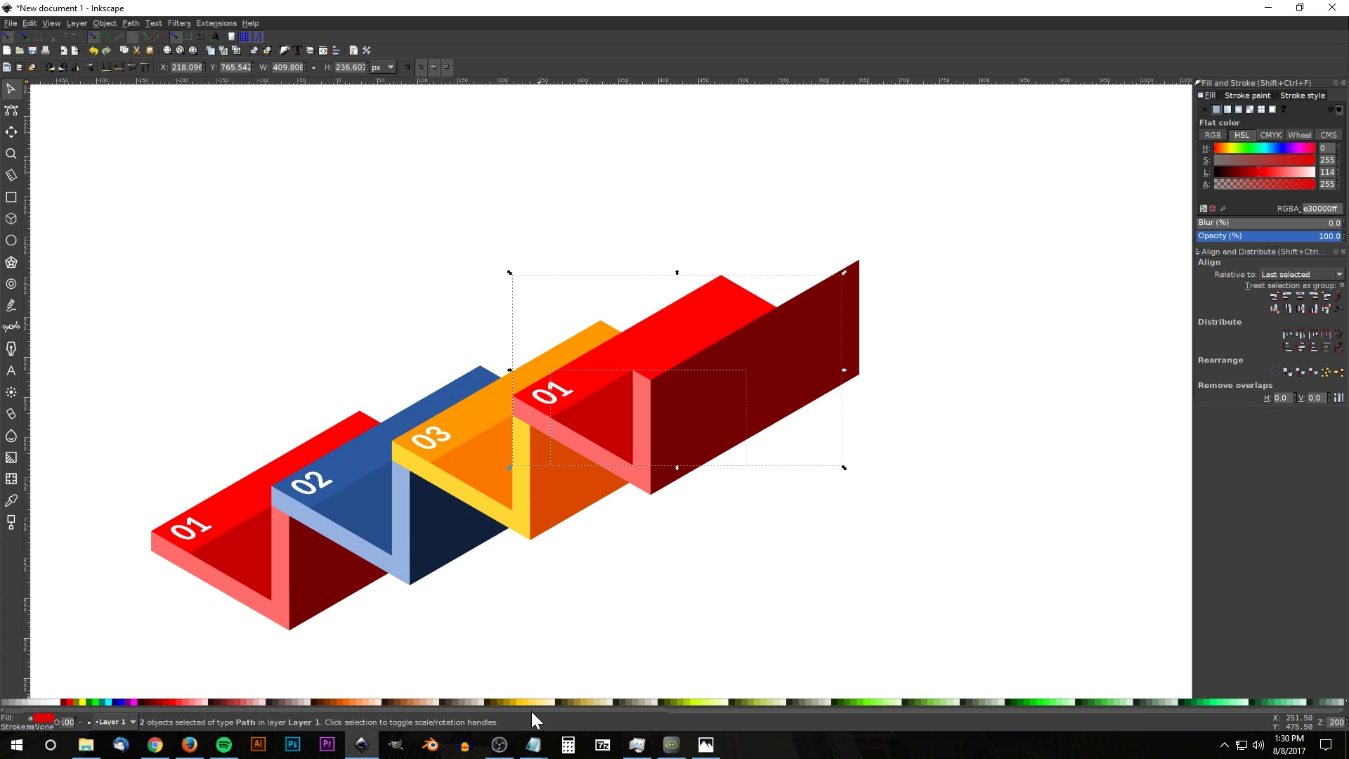
pyautogui.moveTo(531, 710); pyautogui.dragTo(589, 711)
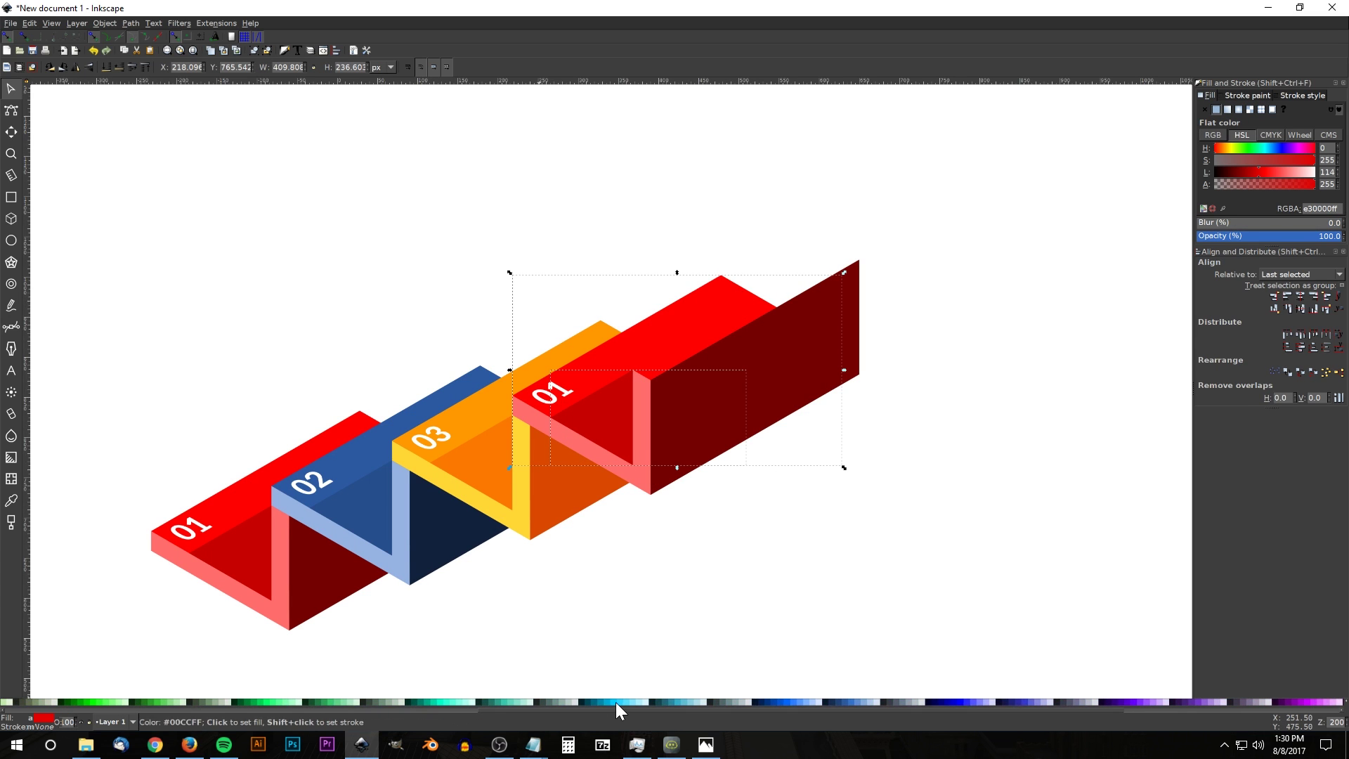
pyautogui.click(608, 703)
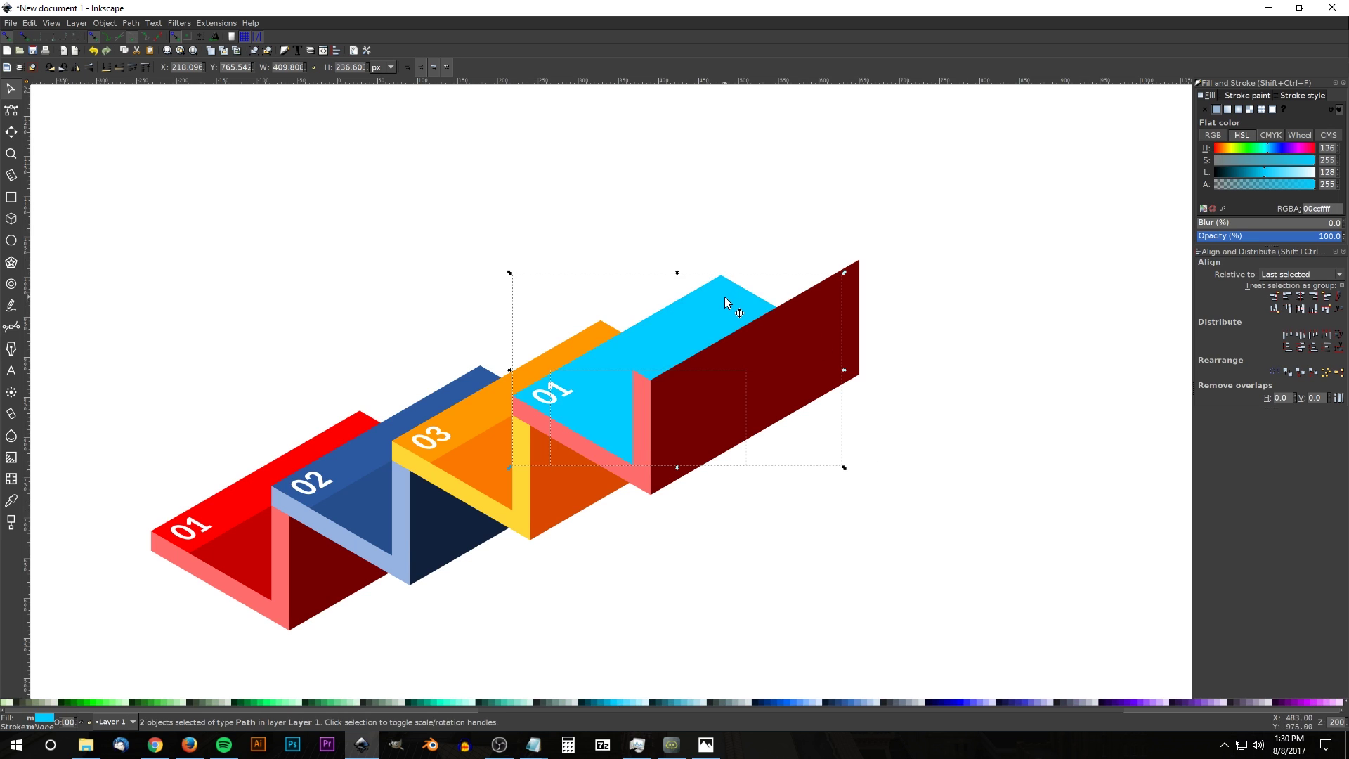
pyautogui.click(655, 453)
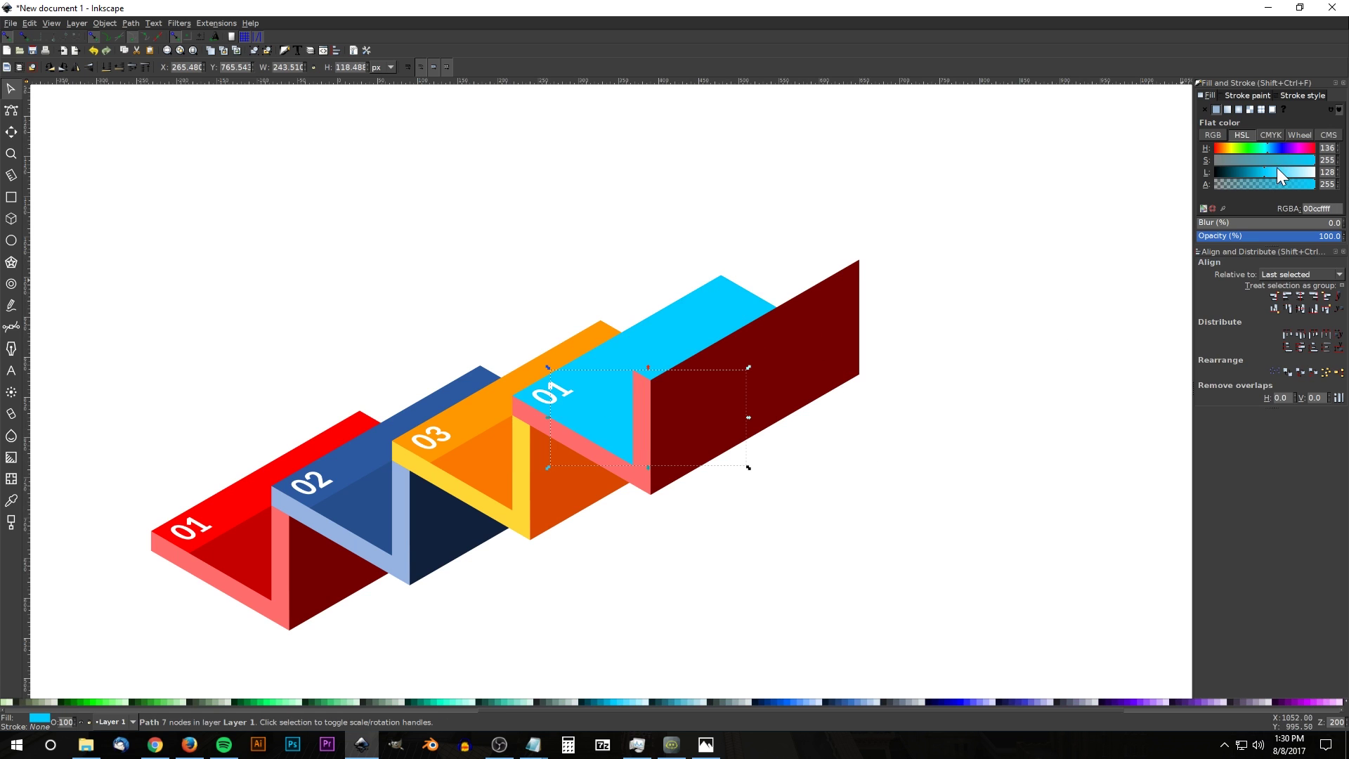
pyautogui.moveTo(1263, 170); pyautogui.dragTo(1255, 170)
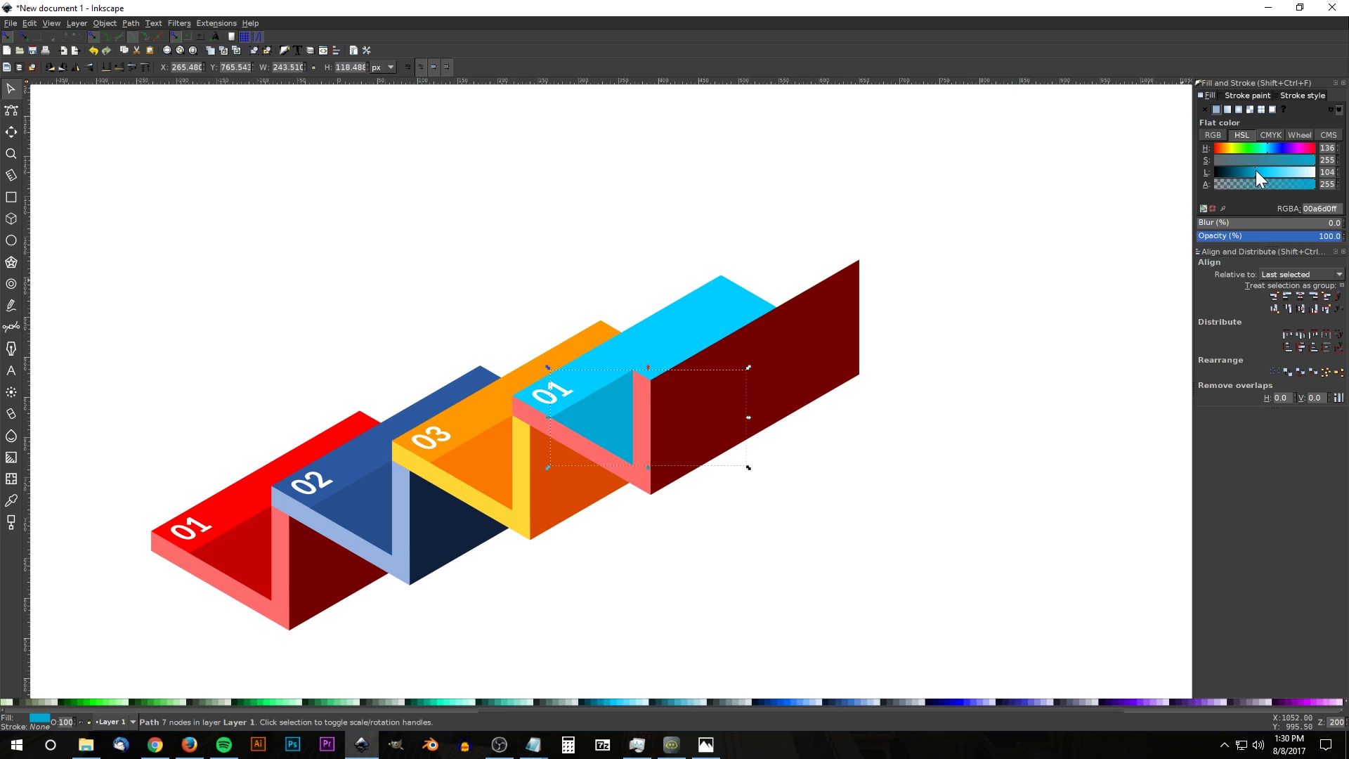
# Step: Give the fourth section's two pink edge strips the top face's cyan, lightened to 6be2ff
pyautogui.click(590, 457)
pyautogui.keyDown('shift'); pyautogui.click(635, 415); pyautogui.keyUp('shift')
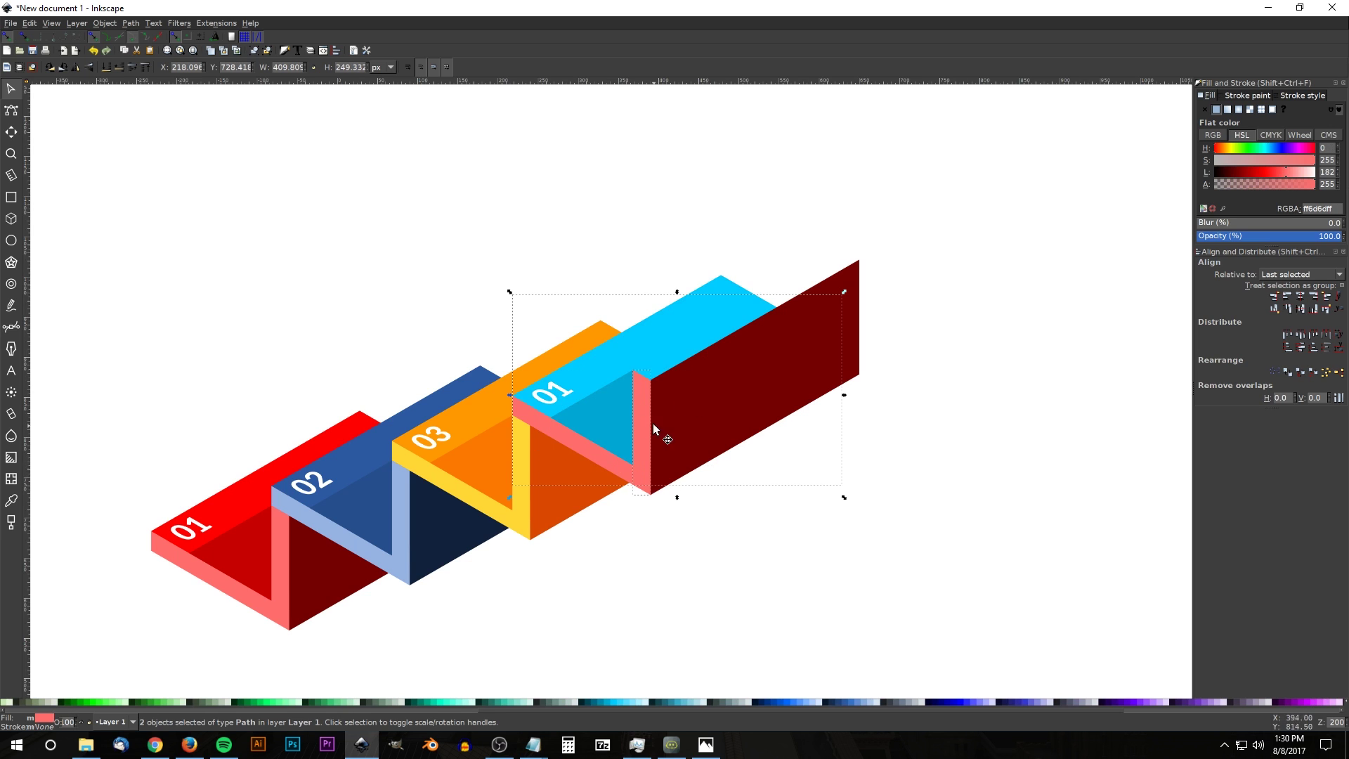
pyautogui.click(12, 500)
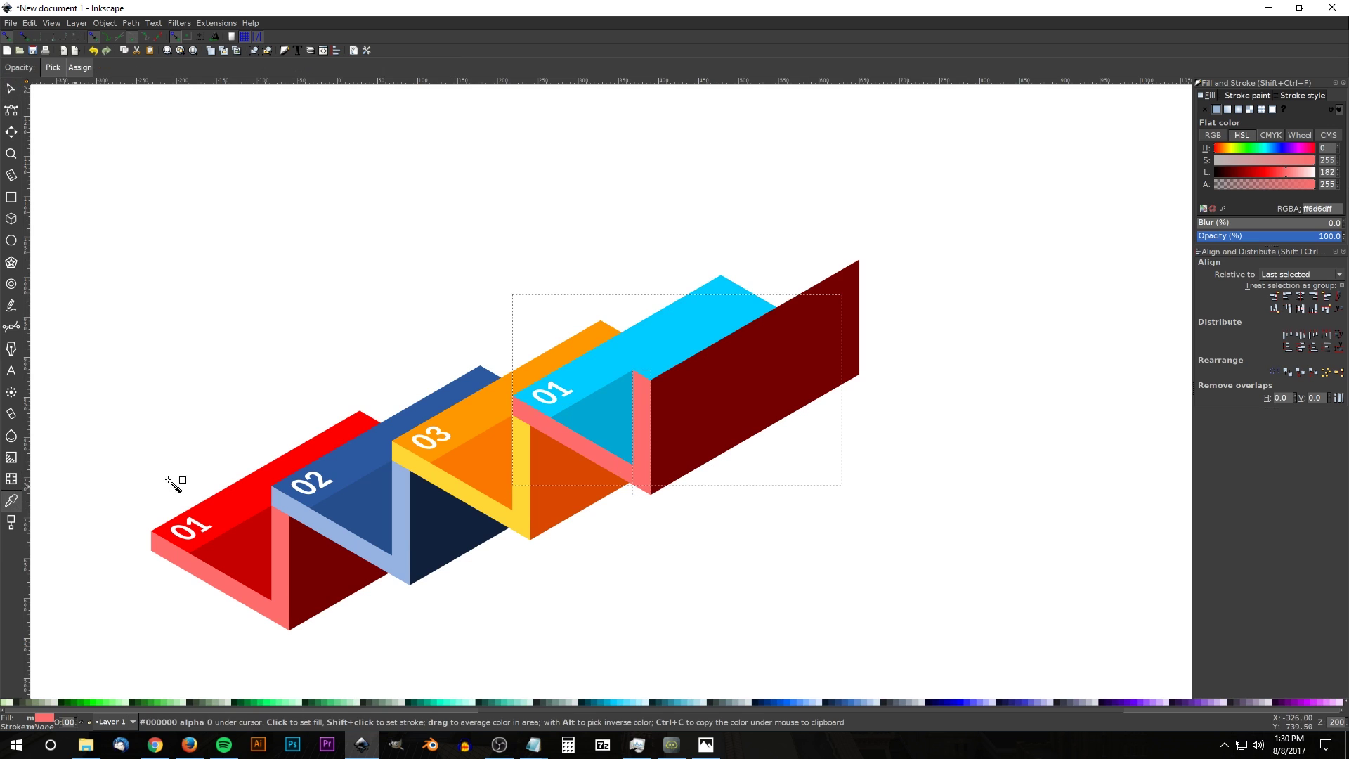
pyautogui.click(702, 304)
pyautogui.moveTo(1272, 171)
pyautogui.mouseDown()
pyautogui.moveTo(1304, 174)
pyautogui.moveTo(1286, 166)
pyautogui.mouseUp()
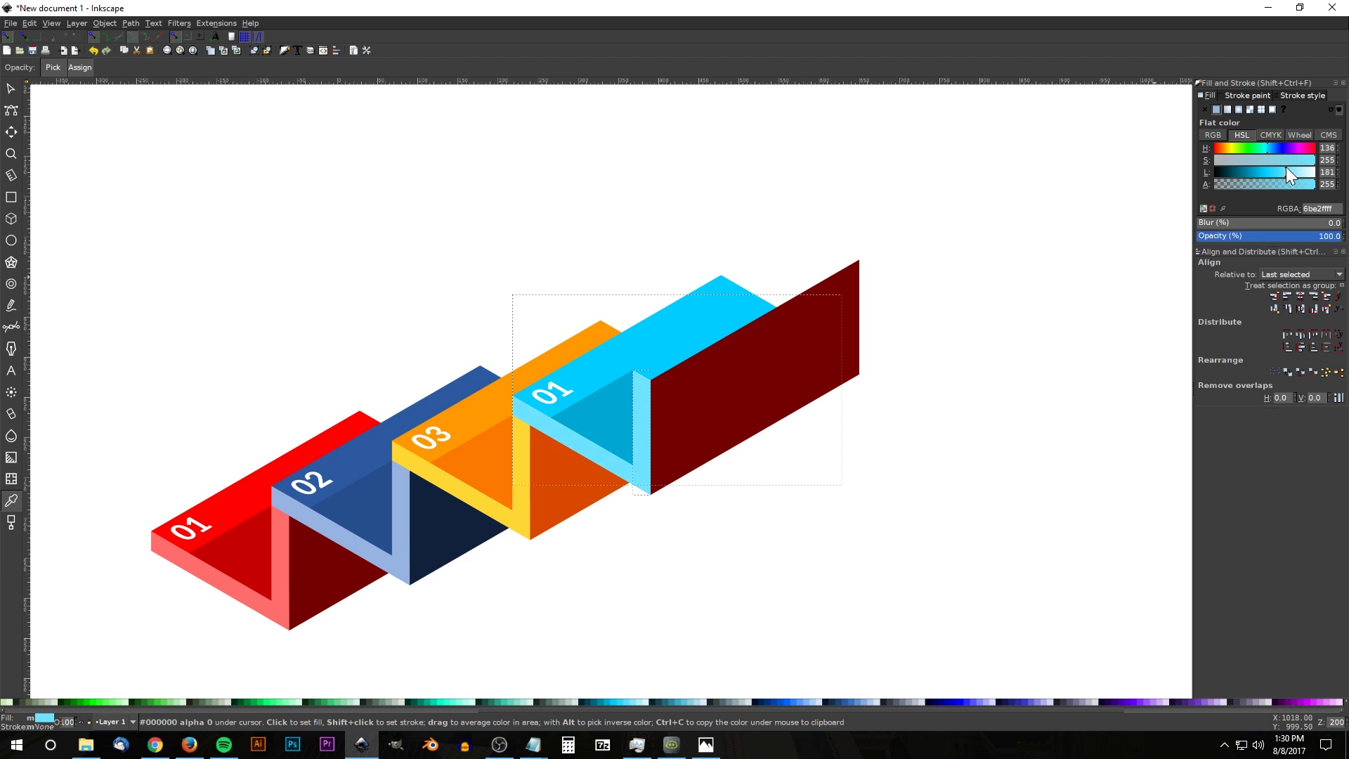
# Step: Lighten the fourth section's shadow shape slightly to cyan 00b7e7
pyautogui.click(10, 89)
pyautogui.click(621, 416)
pyautogui.moveTo(1255, 169); pyautogui.dragTo(1259, 170)
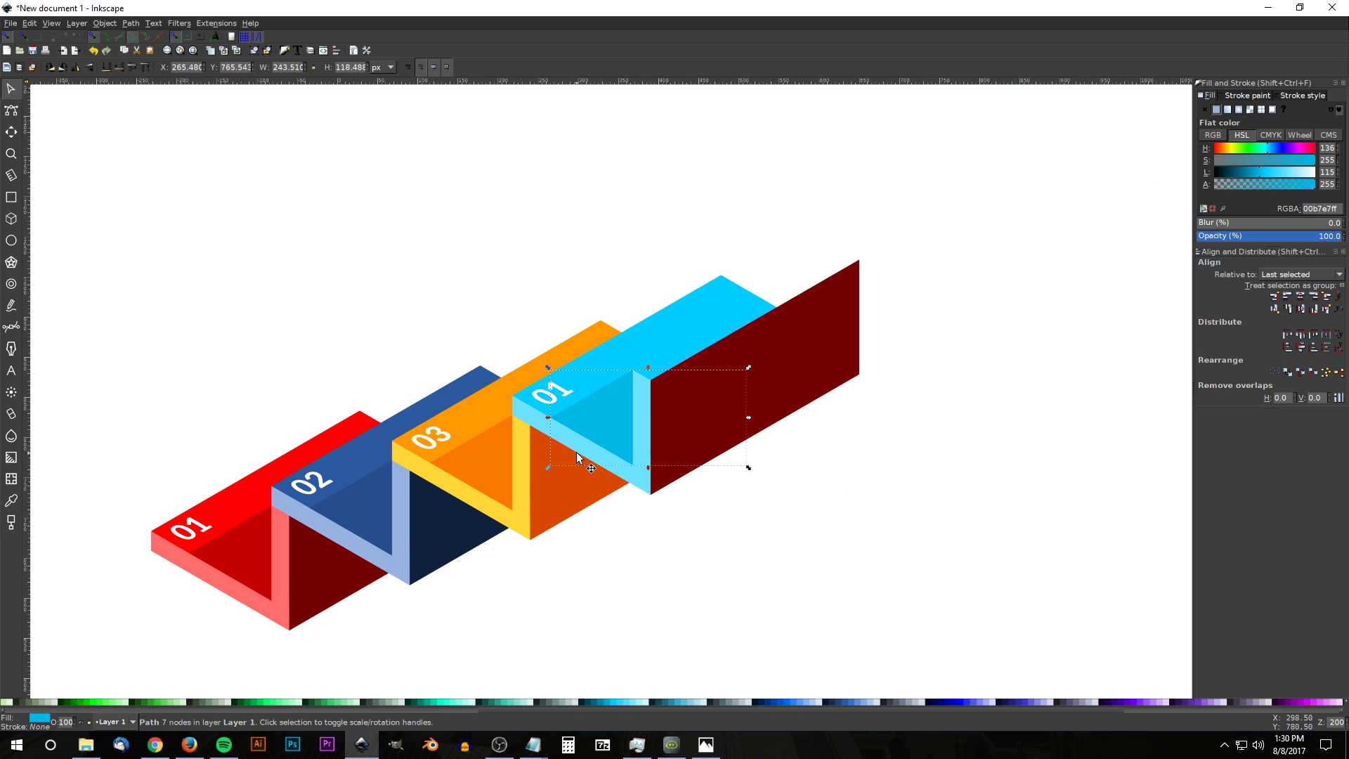
# Step: Give the fourth section's large front face the top face's cyan, darkened to teal 007492
pyautogui.click(836, 320)
pyautogui.click(12, 500)
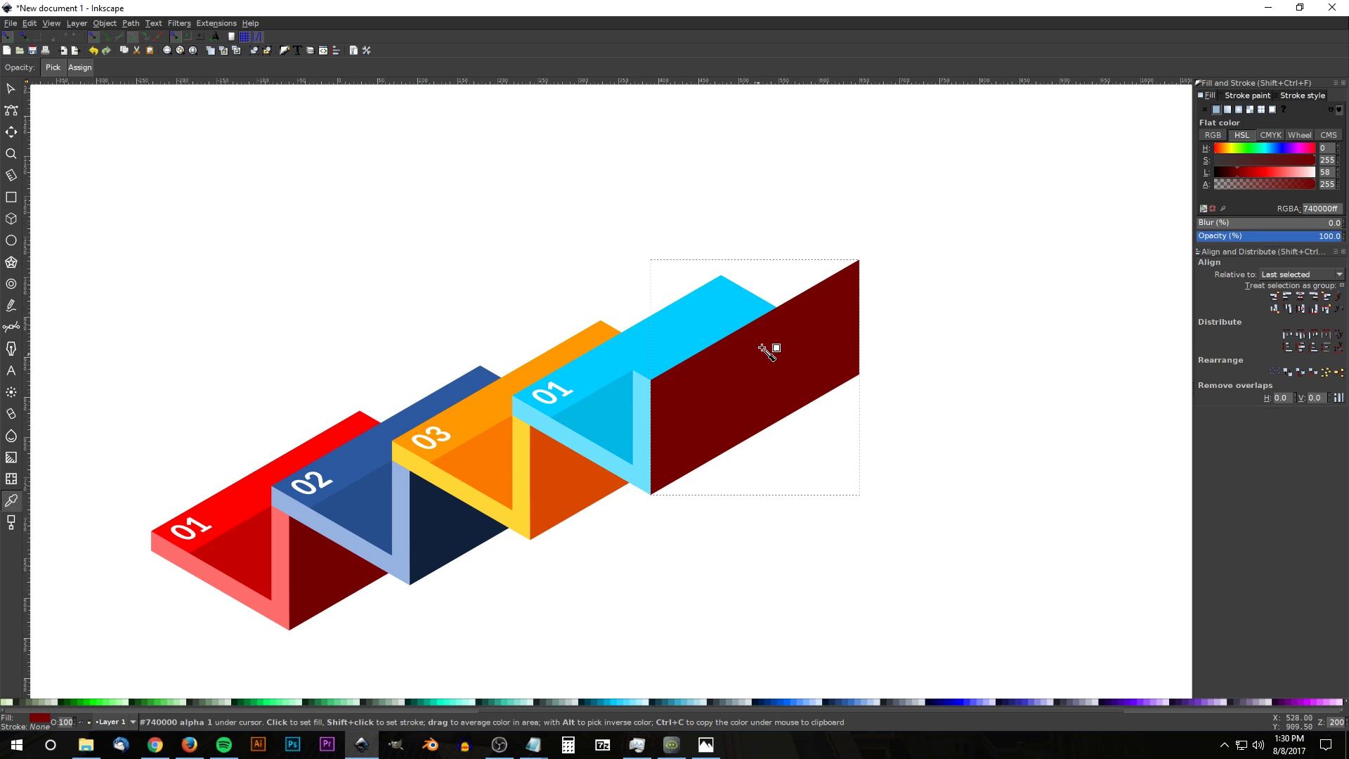
pyautogui.click(709, 314)
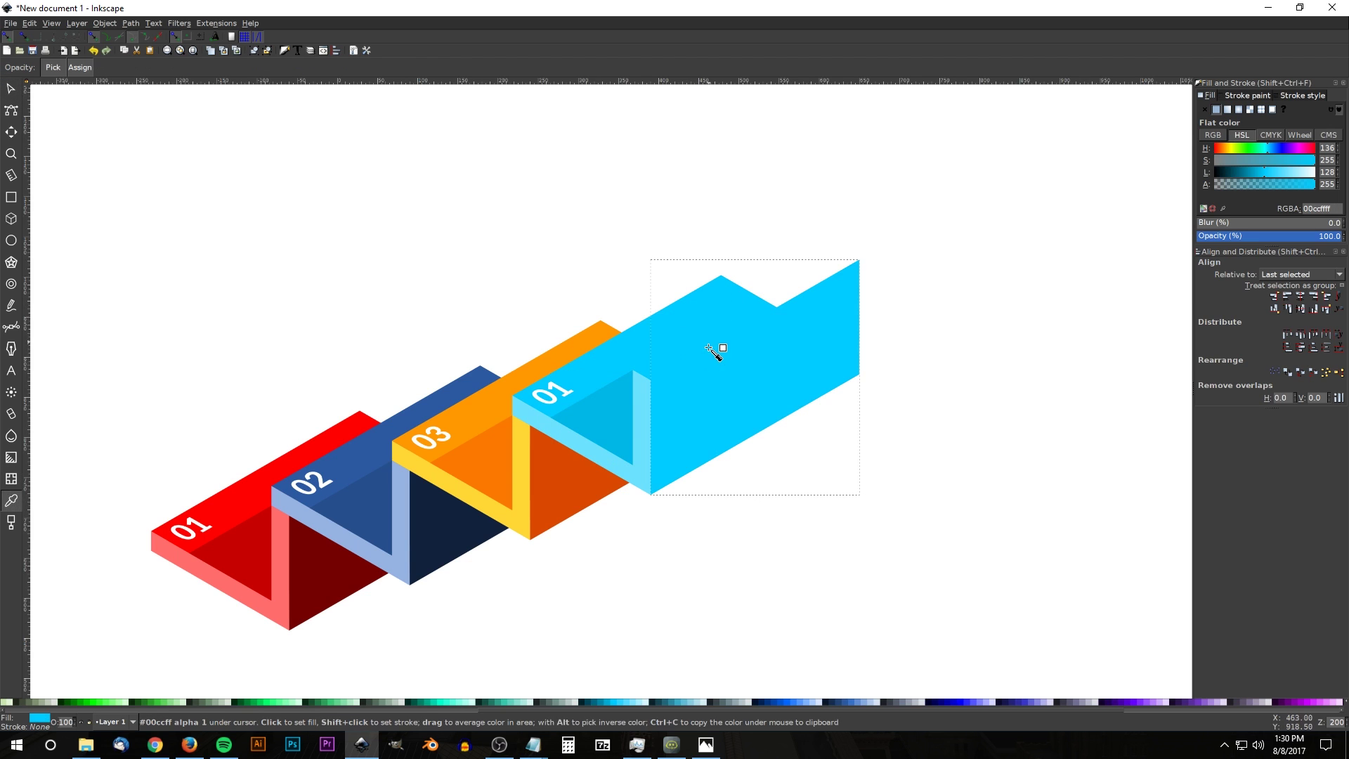
pyautogui.moveTo(1262, 170); pyautogui.dragTo(1242, 170)
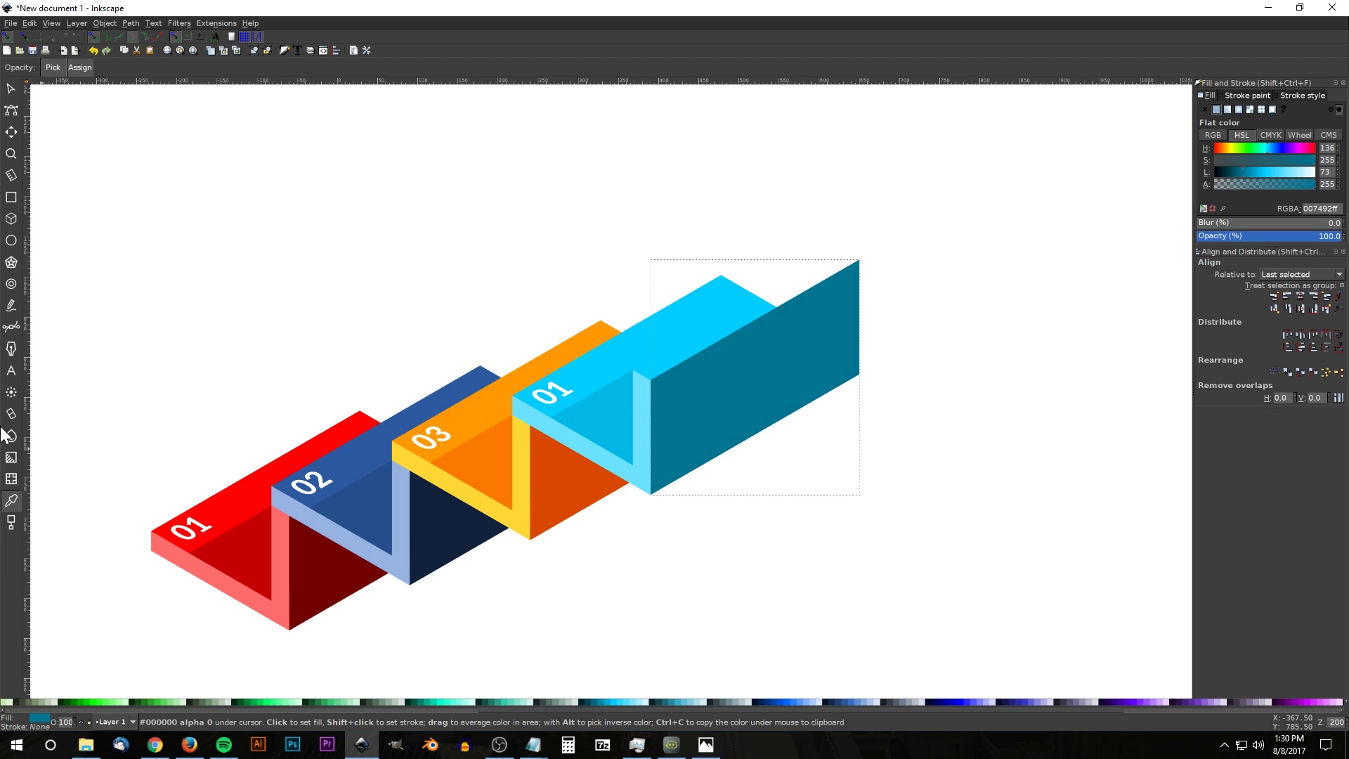
# Step: Change the number on the cyan fourth section to 04
pyautogui.click(11, 370)
pyautogui.click(553, 392)
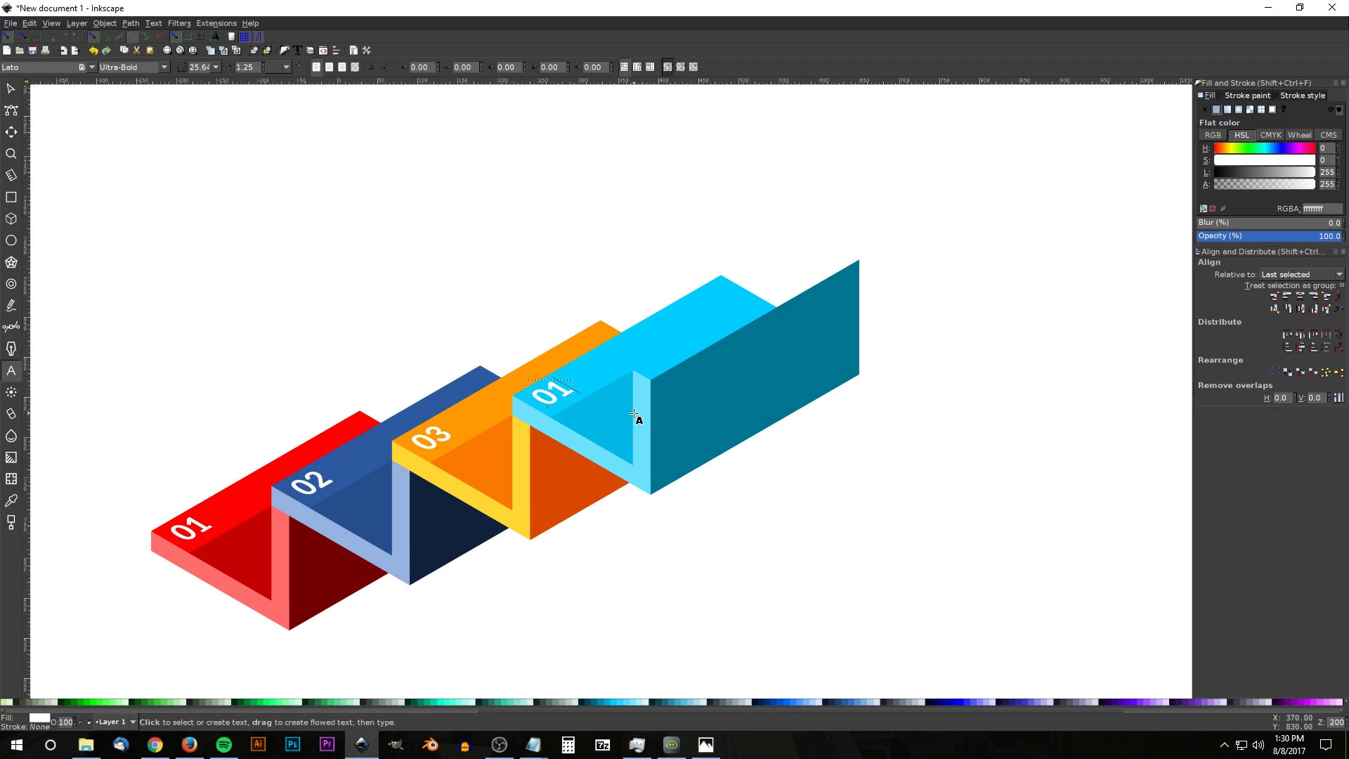
pyautogui.press('BackSpace')
pyautogui.write('4')
# Step: Check the raised edge in the Photos reference, and snap a copy of section 04's vertical edge strip to the front face's far end
pyautogui.click(706, 744)
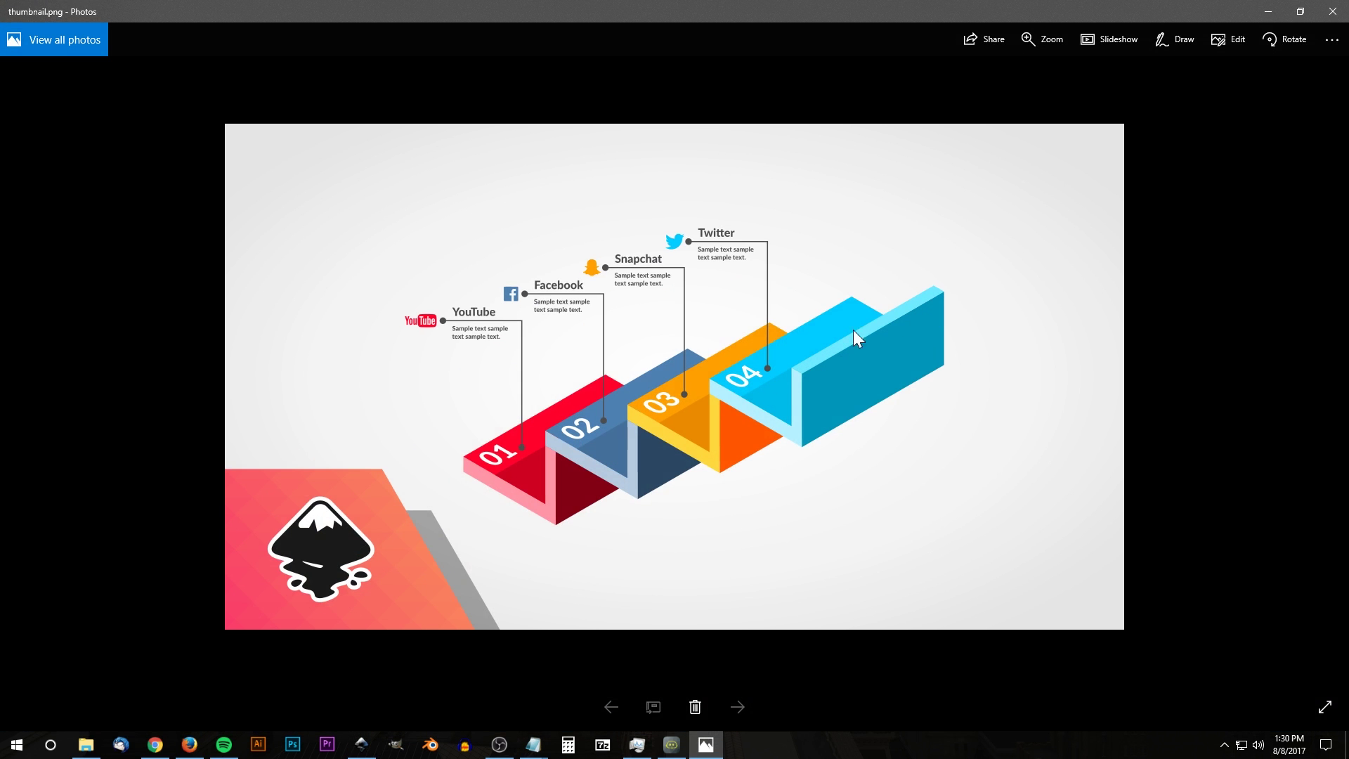
pyautogui.click(361, 744)
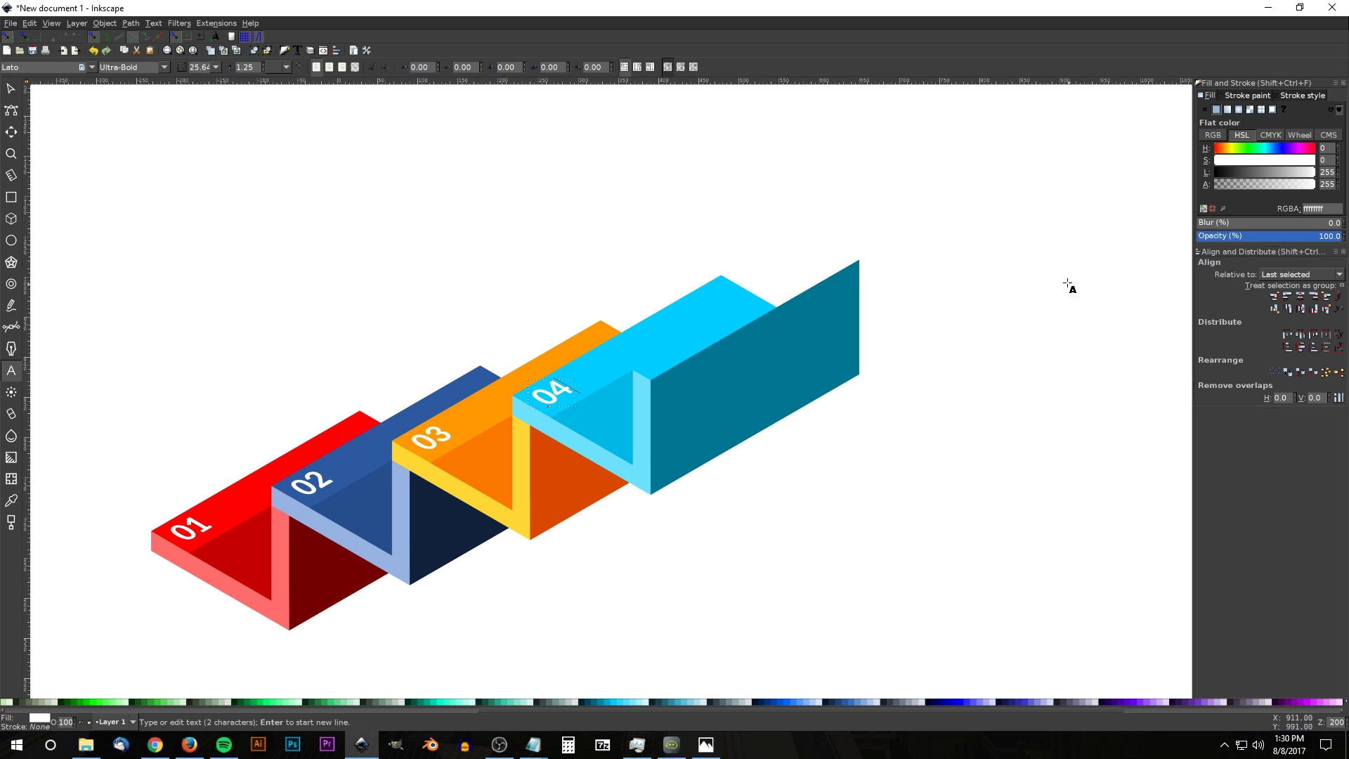
pyautogui.click(11, 90)
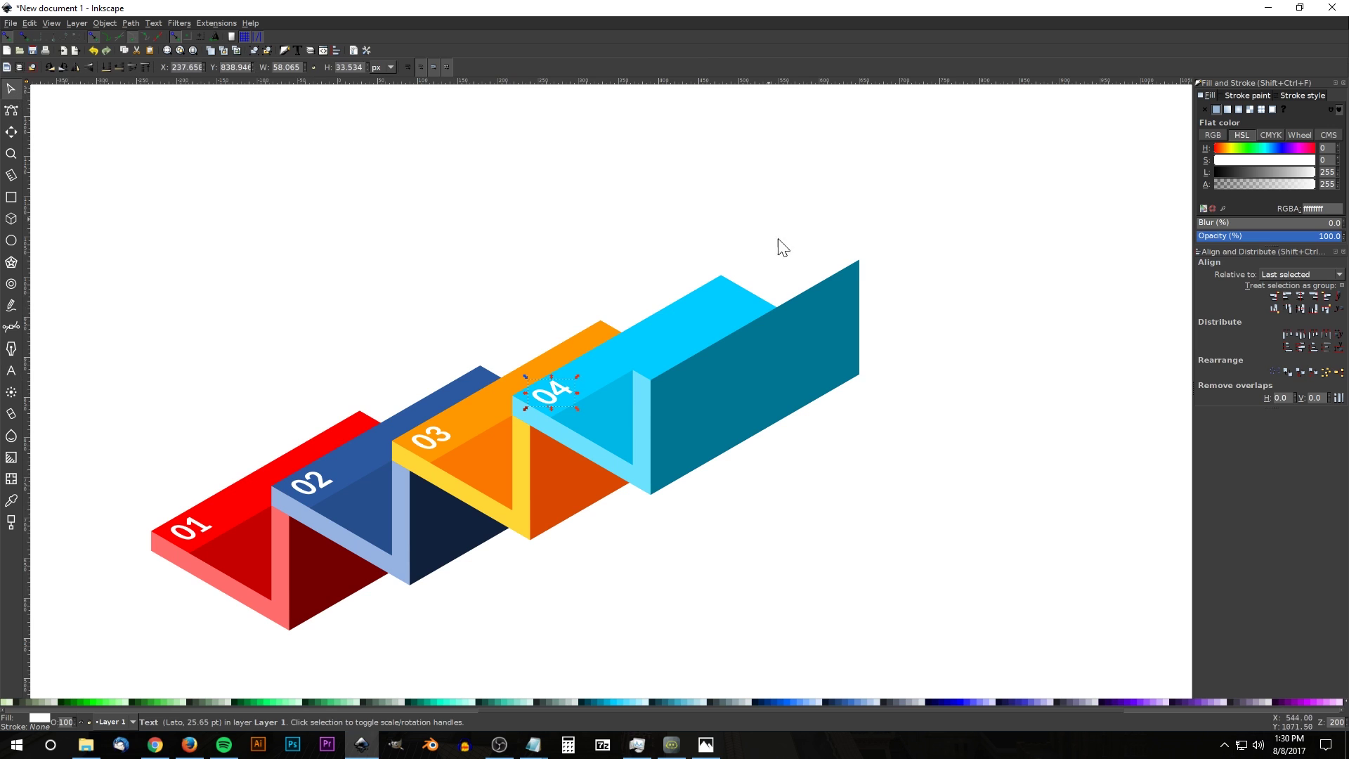
pyautogui.click(638, 400)
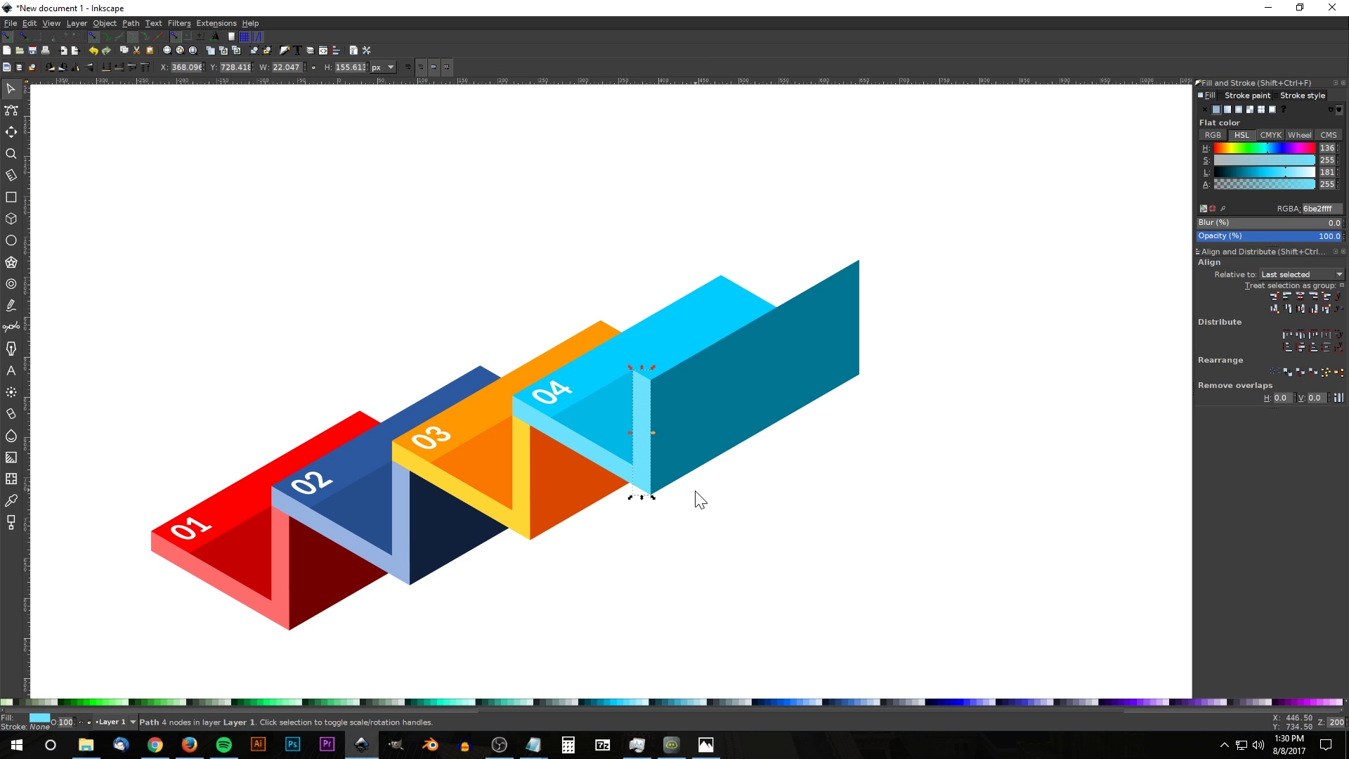
pyautogui.moveTo(650, 478); pyautogui.dragTo(865, 366)
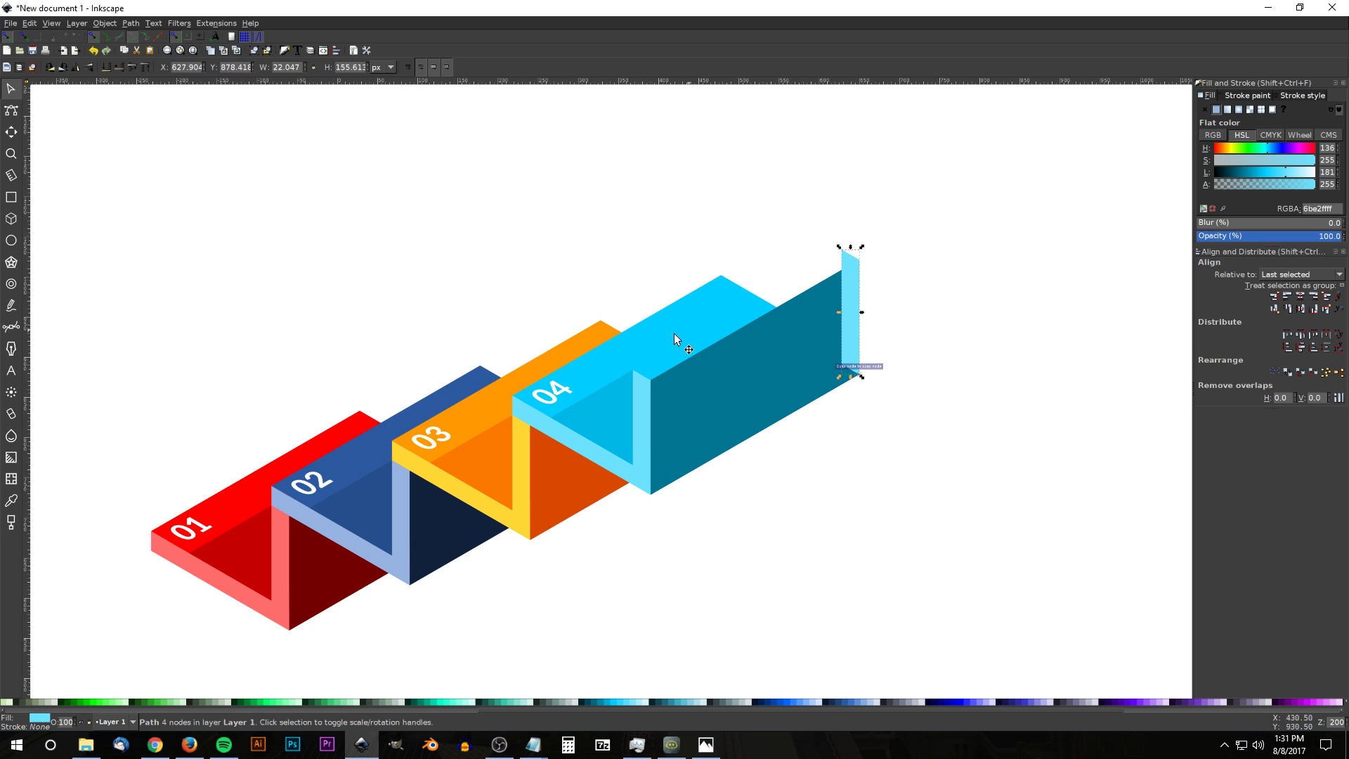
# Step: Draw a closed four-cornered shape joining the tops of the two vertical strips as section 04's upper edge
pyautogui.click(11, 328)
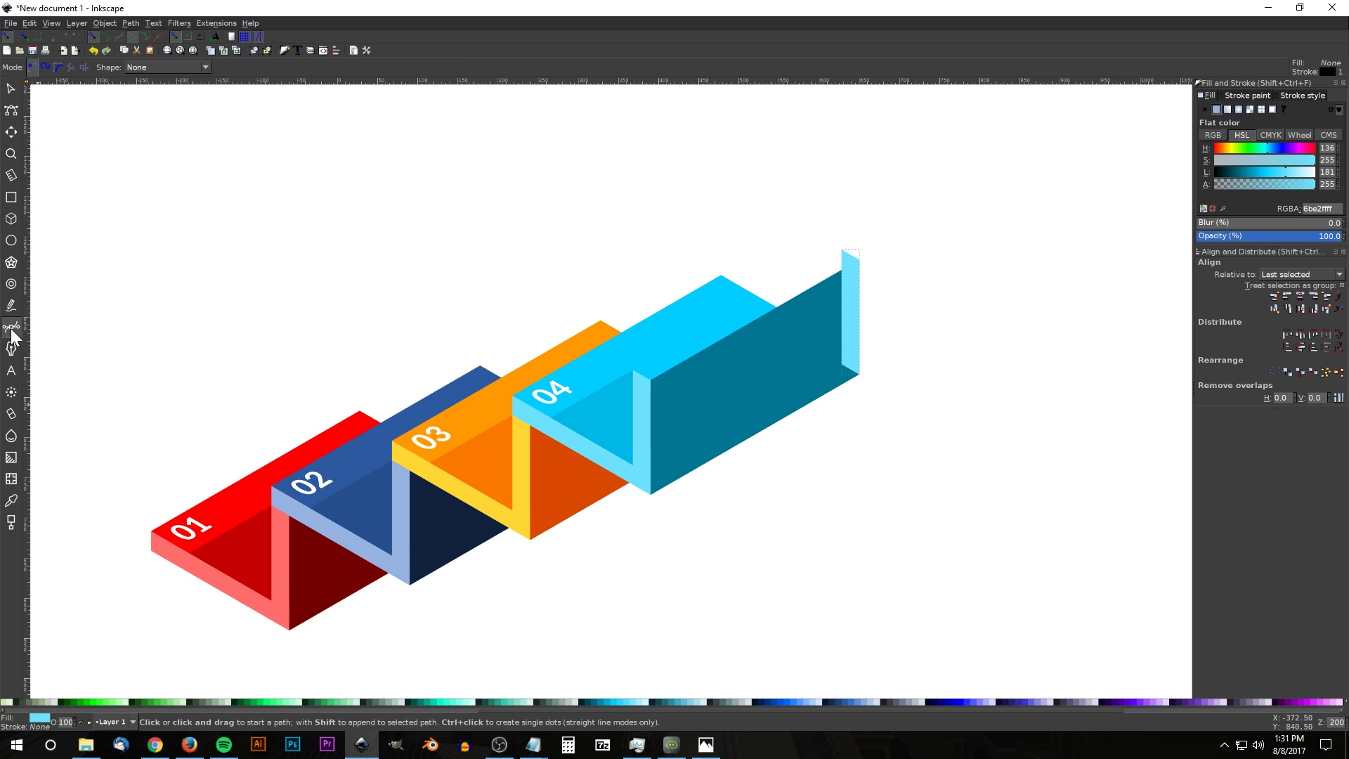
pyautogui.click(636, 370)
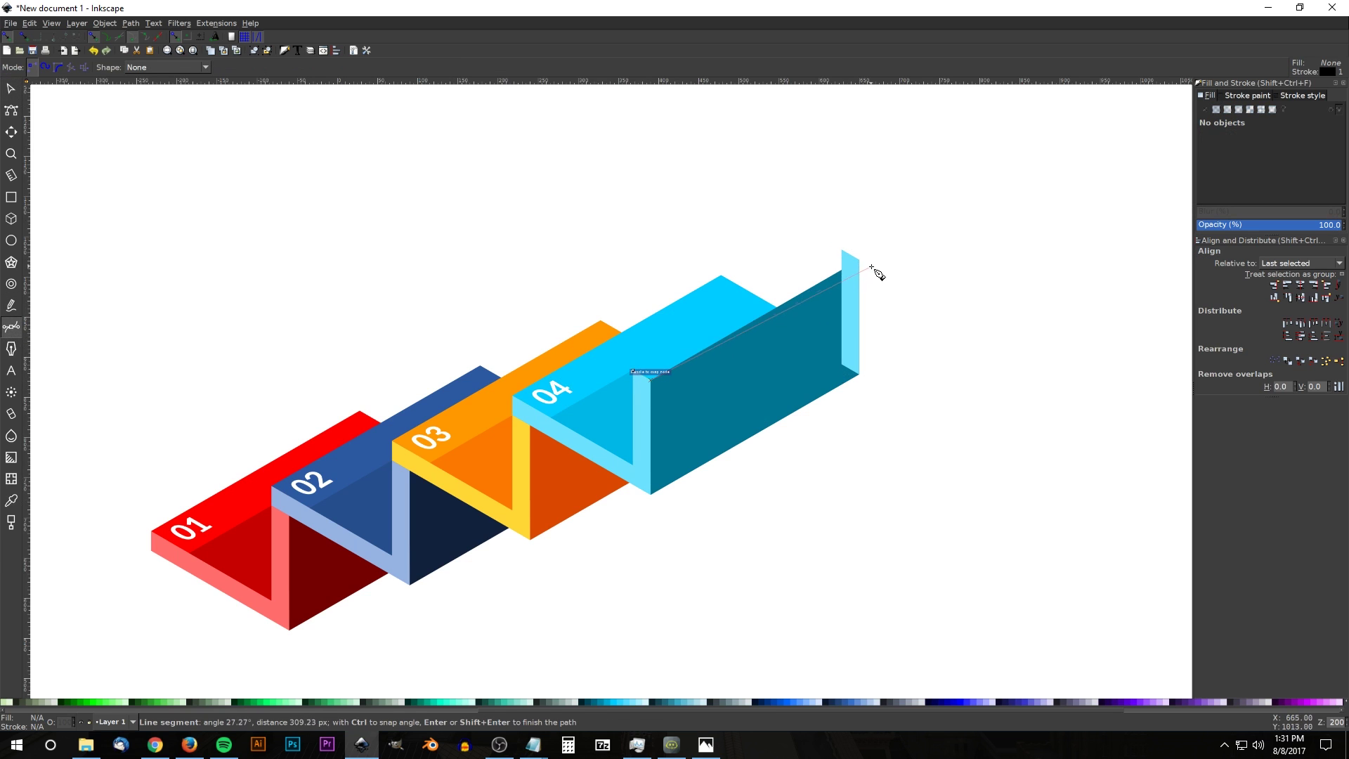
pyautogui.click(845, 254)
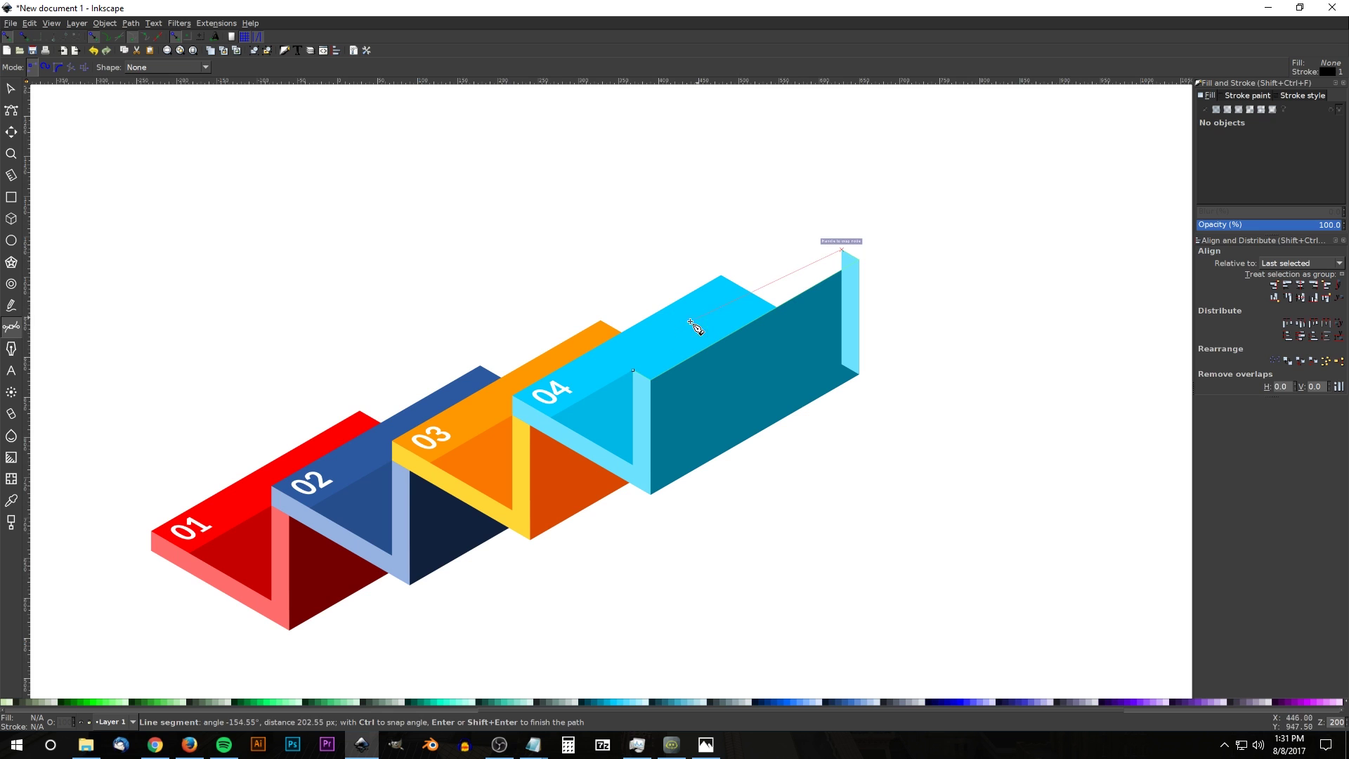
pyautogui.click(634, 371)
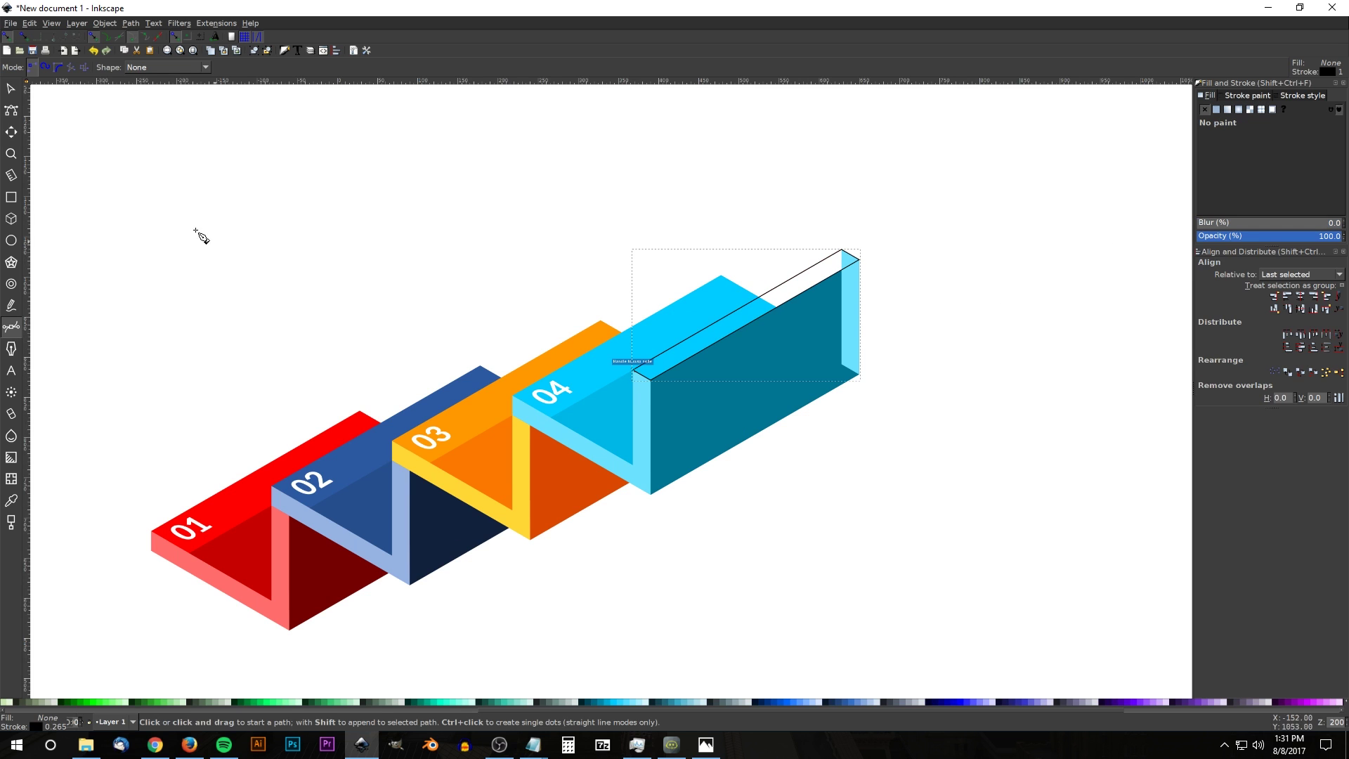
# Step: Fill the new upper edge shape with the top face's cyan lightened to b8f0ff, and remove its outline
pyautogui.click(12, 501)
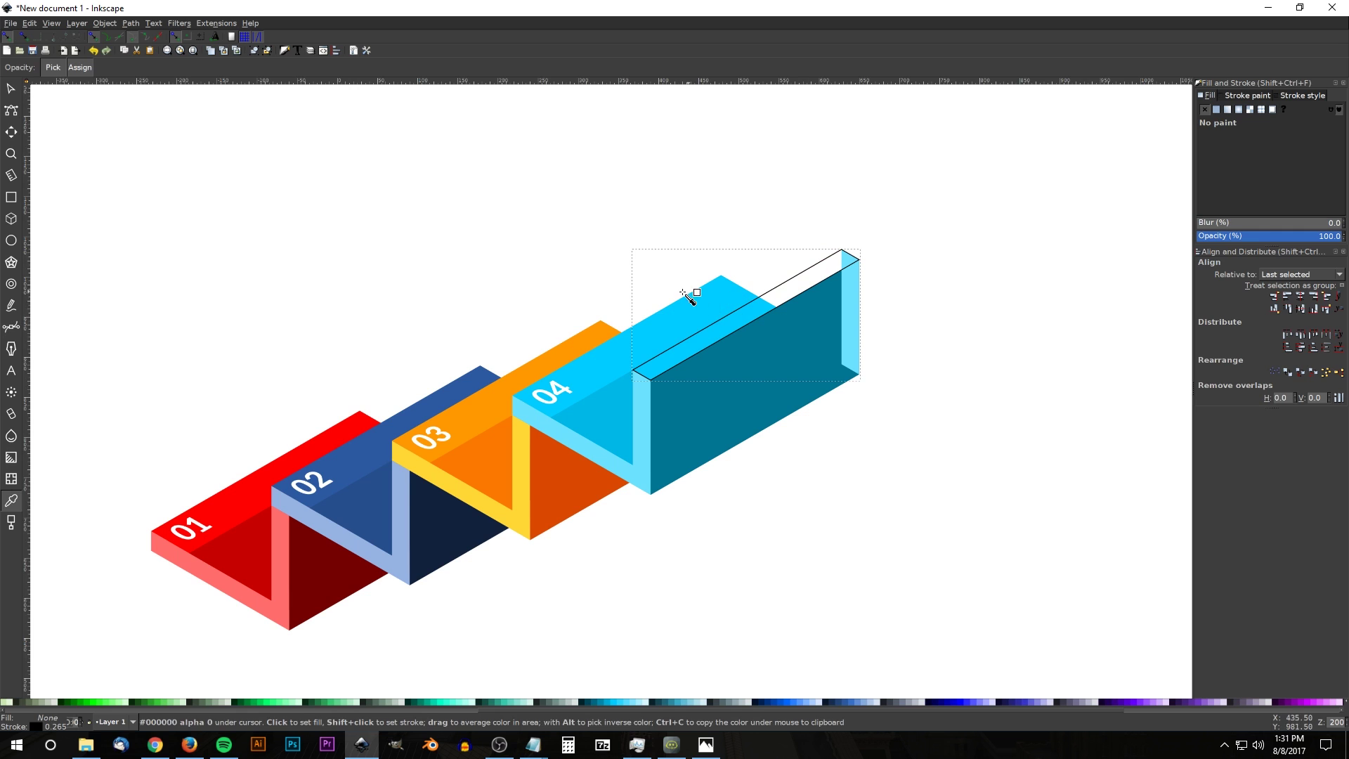
pyautogui.moveTo(717, 292); pyautogui.dragTo(711, 296)
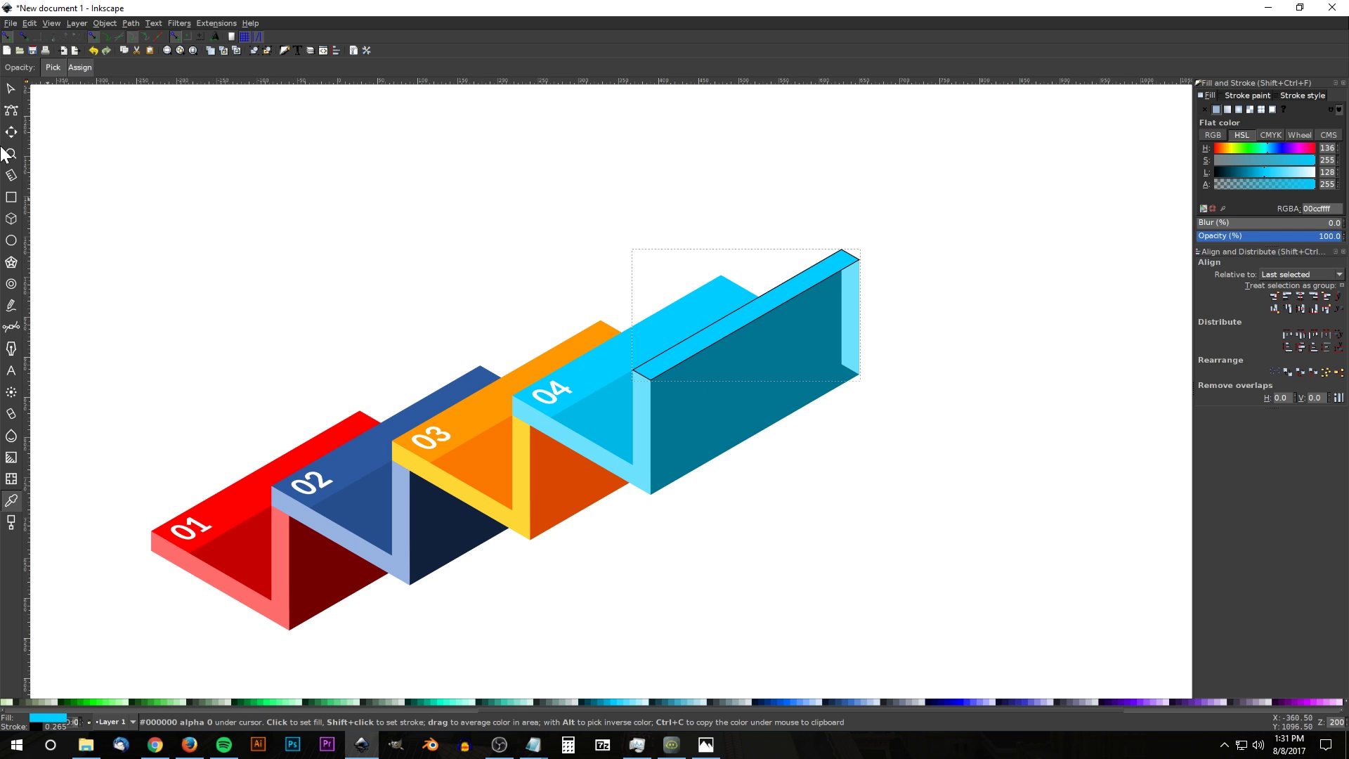
pyautogui.click(13, 90)
pyautogui.moveTo(1267, 171); pyautogui.dragTo(1305, 165)
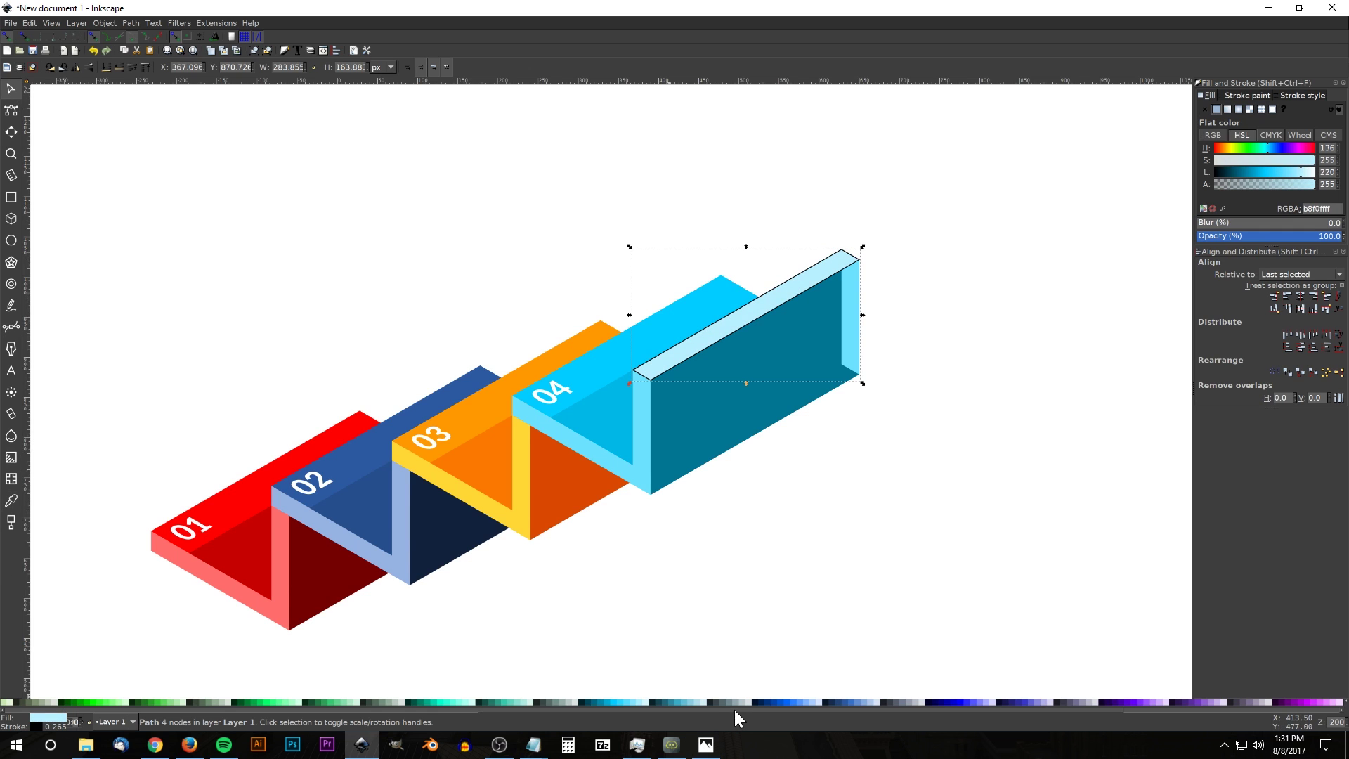
pyautogui.scroll(3, 570, 702)
pyautogui.scroll(5, 570, 703)
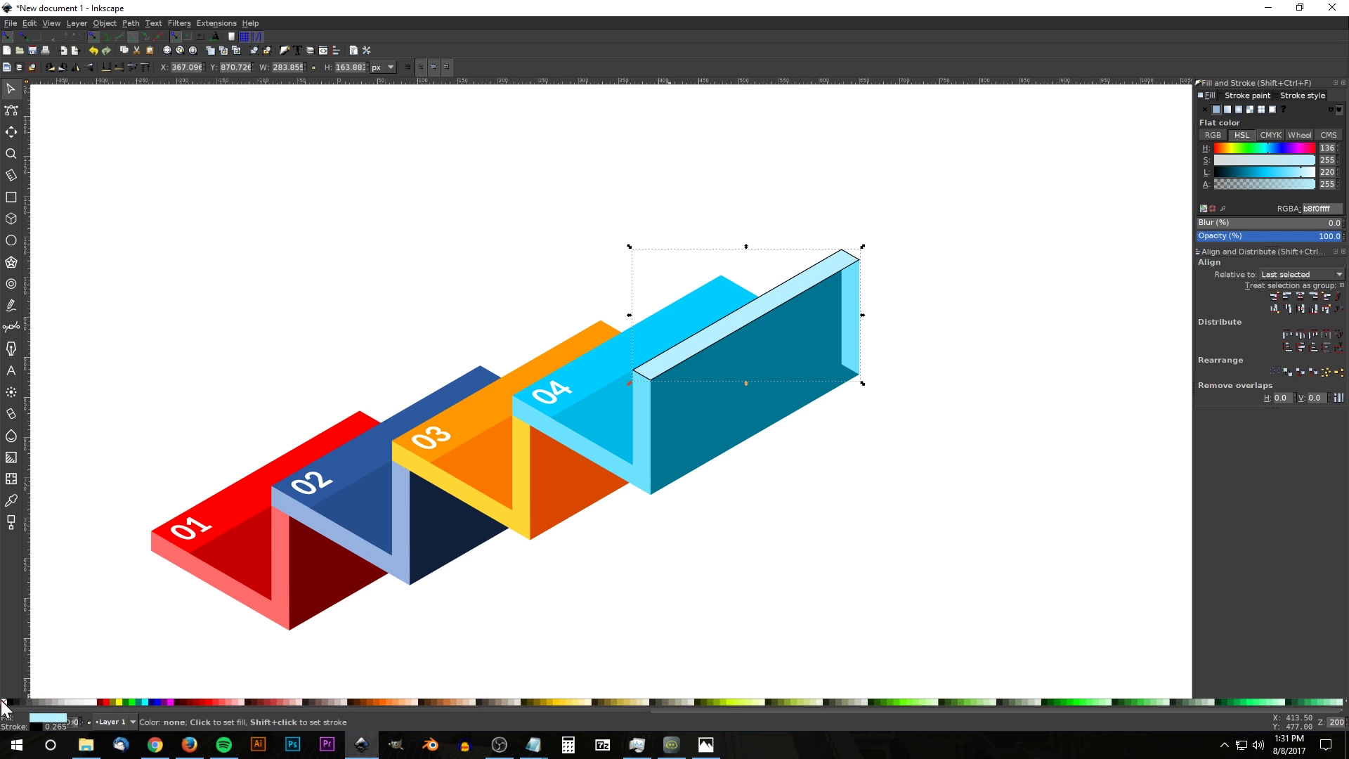
pyautogui.keyDown('shift'); pyautogui.click(5, 702); pyautogui.keyUp('shift')
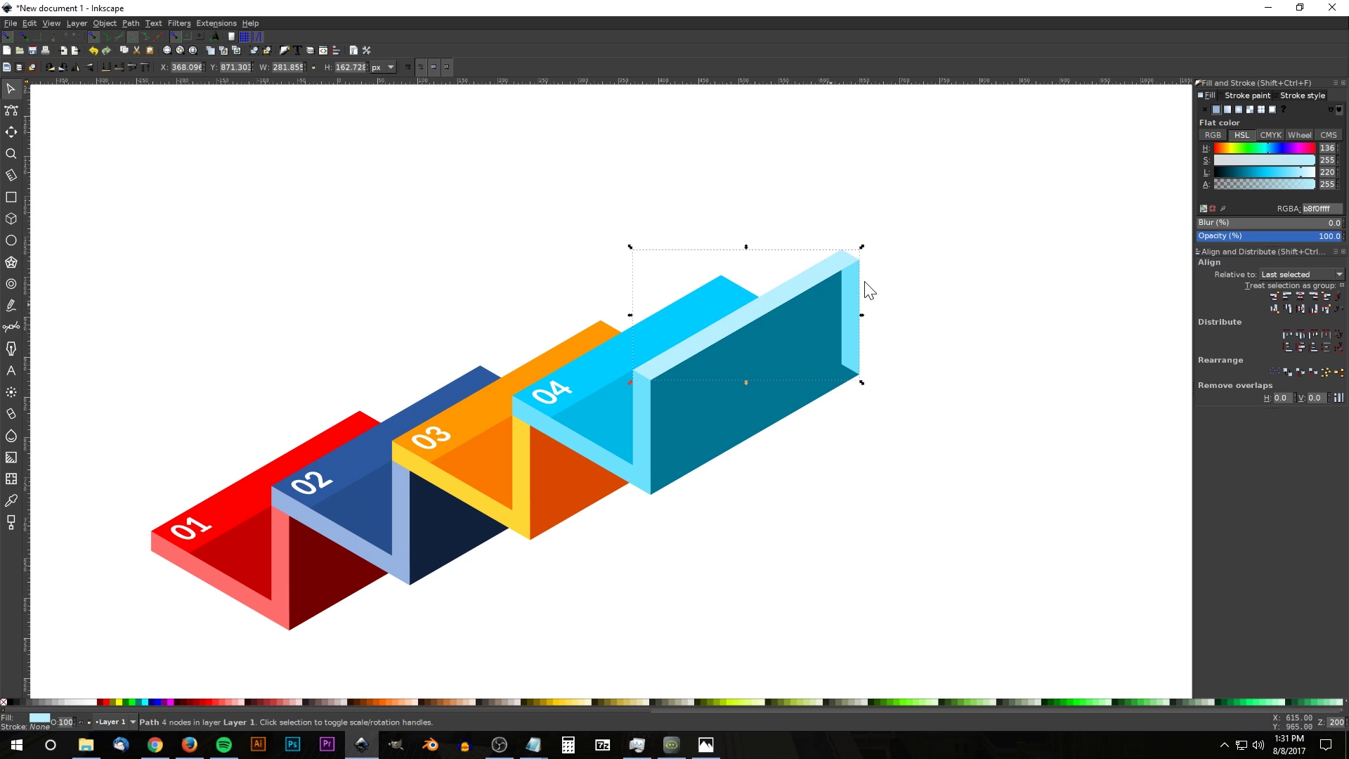
# Step: Delete the copied vertical strip at the far end of section 04's front face
pyautogui.scroll(1, 955, 281)
pyautogui.hscroll(1, 956, 281)
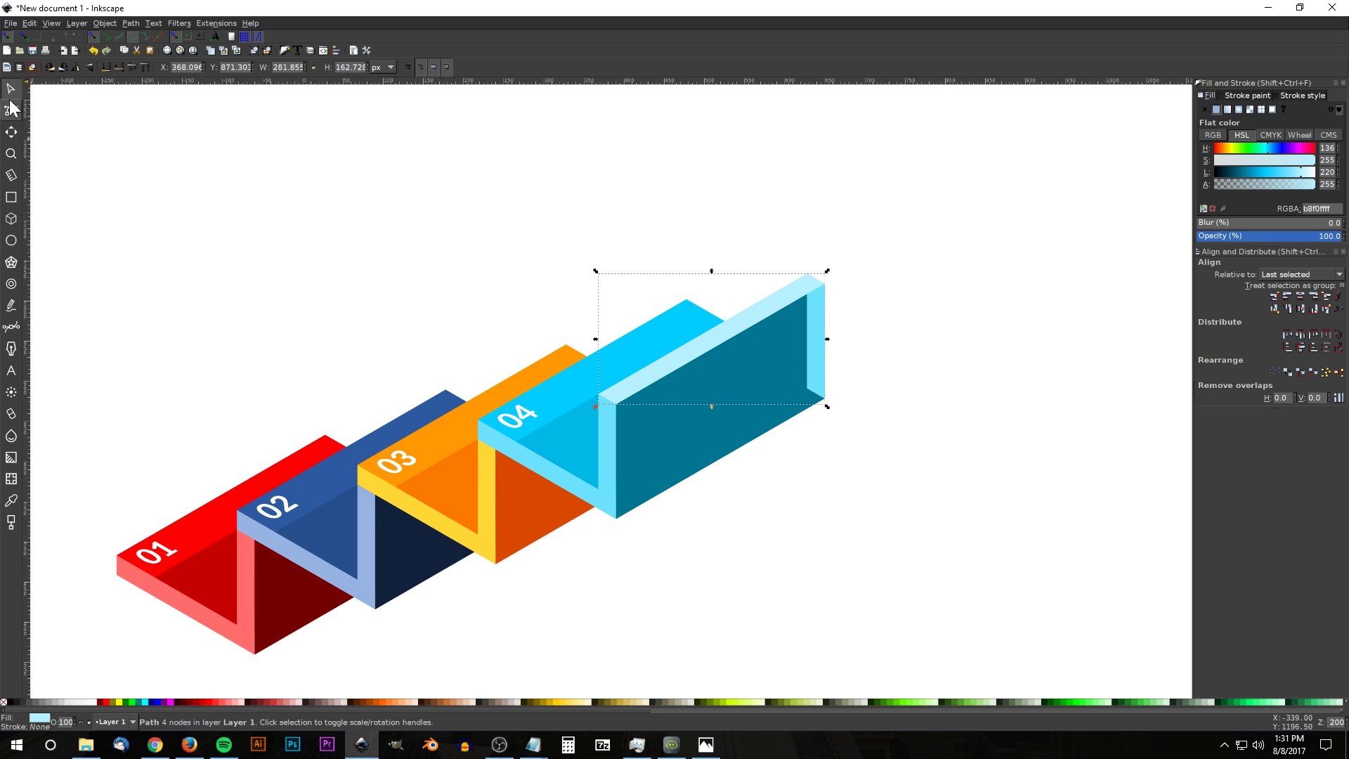
pyautogui.click(820, 343)
pyautogui.moveTo(820, 344); pyautogui.dragTo(971, 286)
pyautogui.press('Delete')
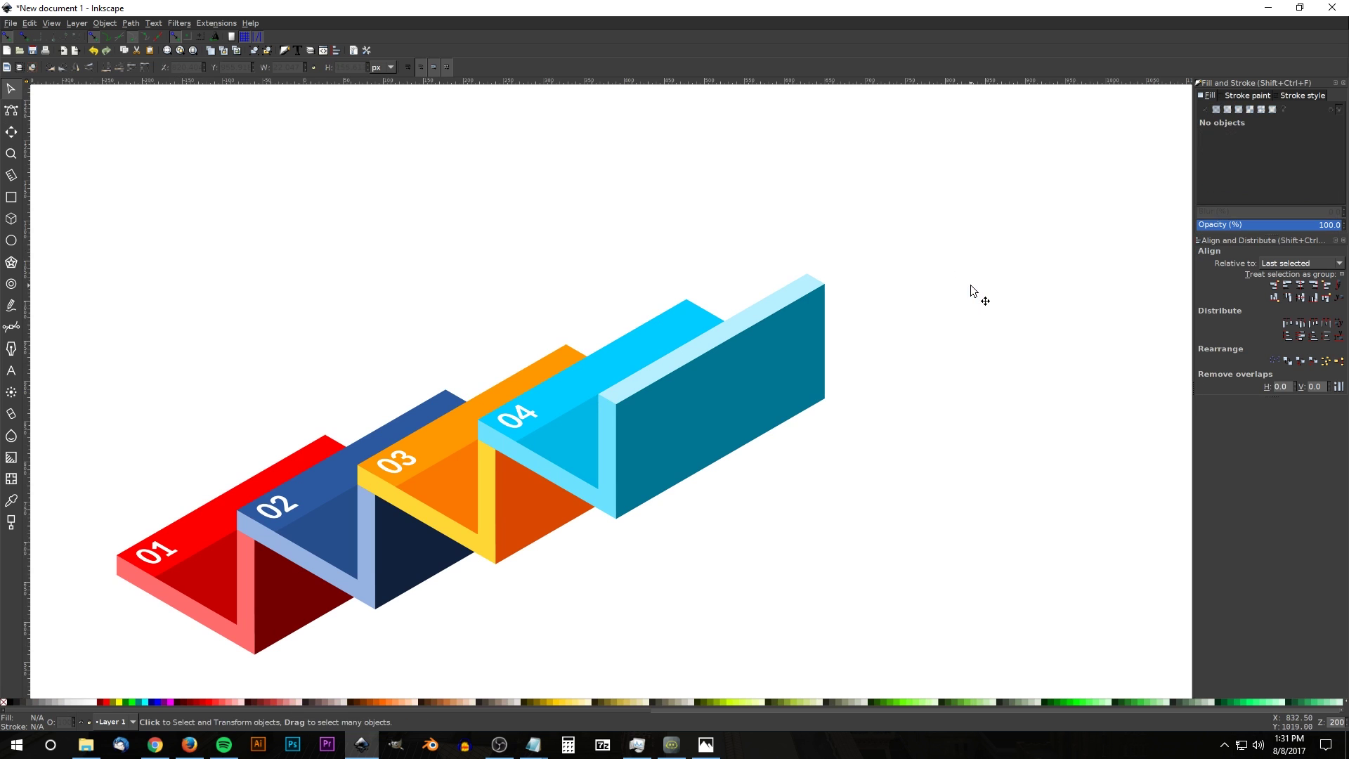
# Step: View the whole four-section ribbon at 100% zoom and compare it with the reference image in Photos
pyautogui.hscroll(-3, 882, 304)
pyautogui.scroll(-4, 884, 319)
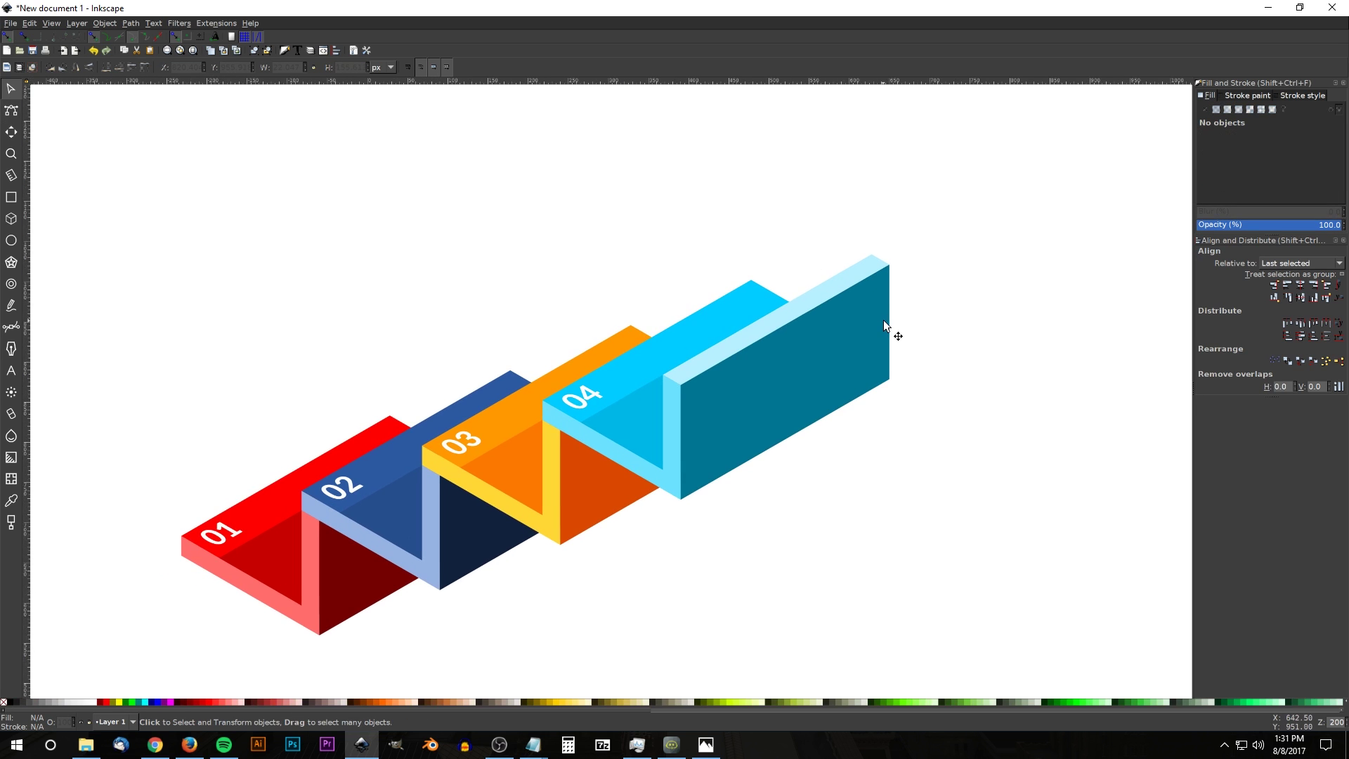
pyautogui.moveTo(891, 233)
pyautogui.mouseDown()
pyautogui.moveTo(909, 281)
pyautogui.moveTo(961, 220)
pyautogui.mouseUp()
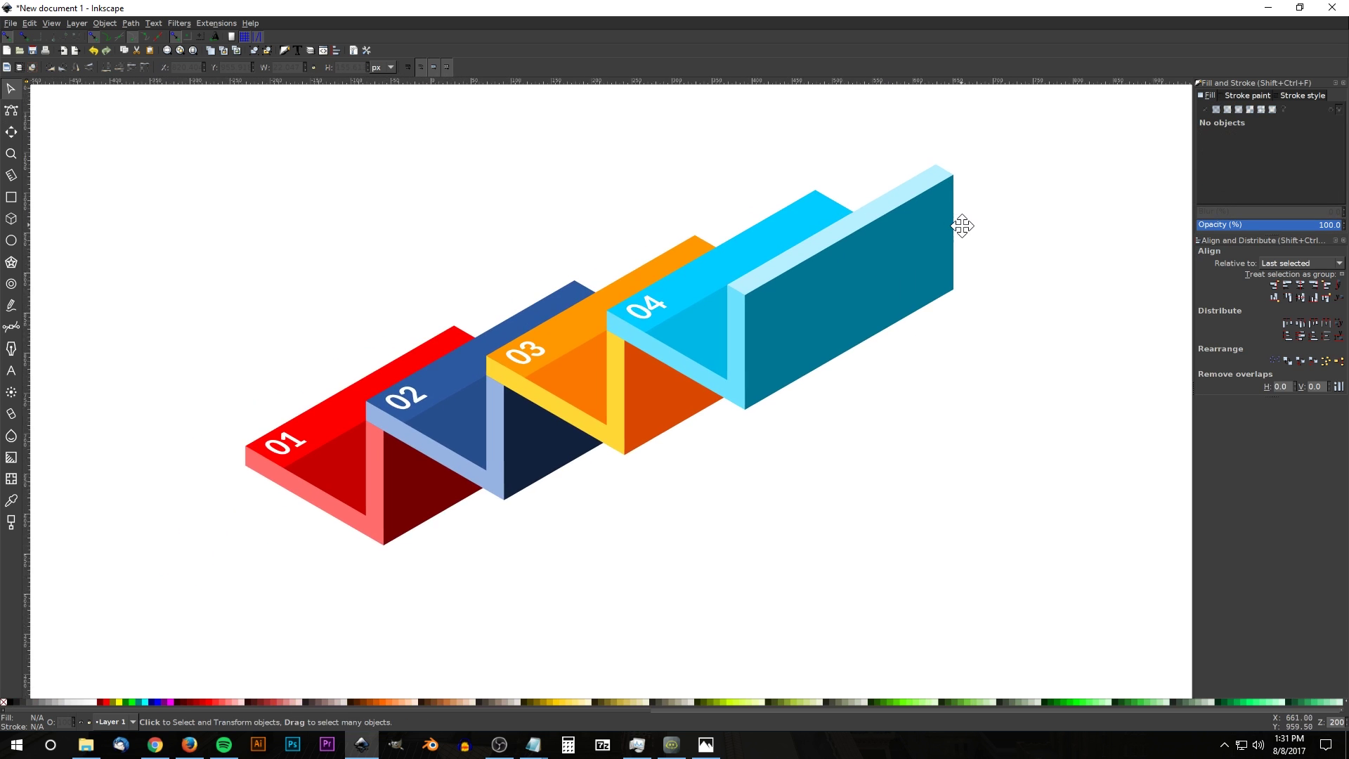
pyautogui.scroll(1, 878, 271)
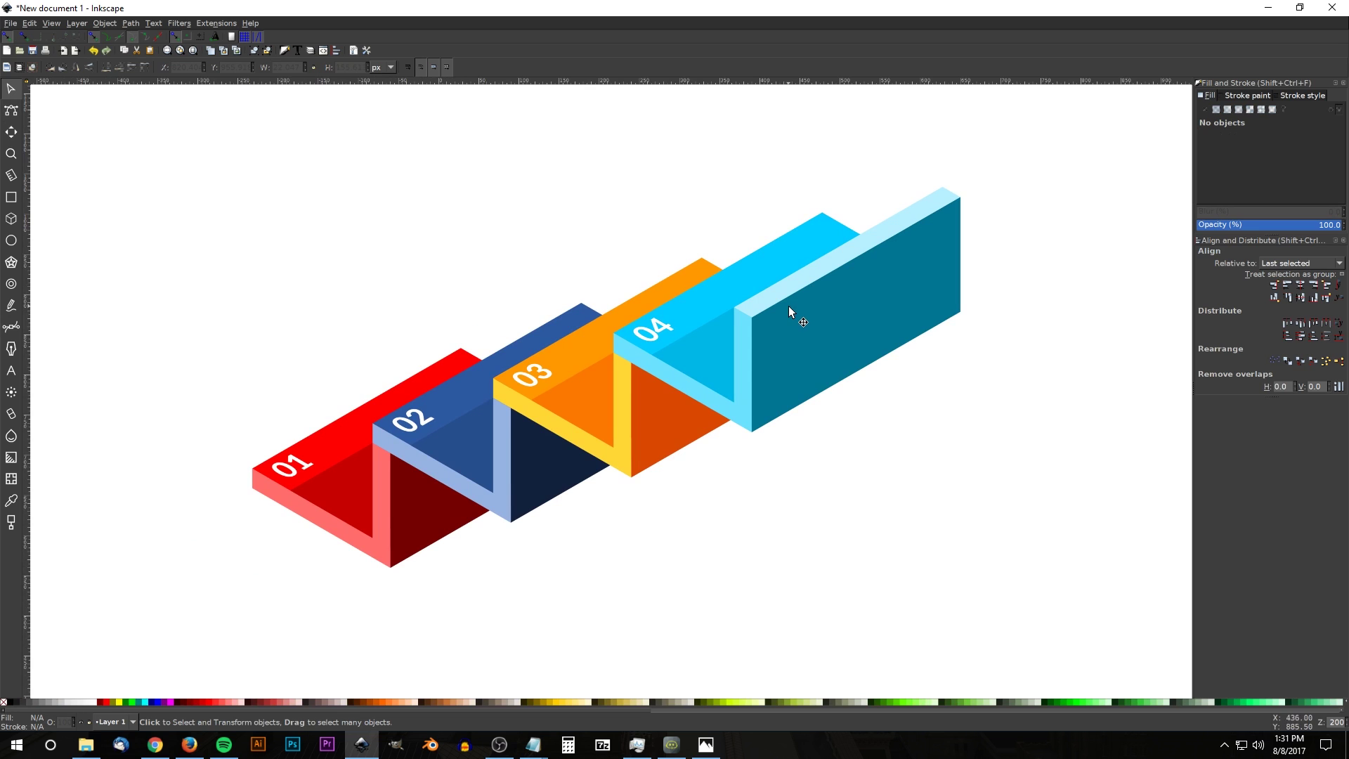
pyautogui.press('1')
pyautogui.moveTo(776, 400); pyautogui.dragTo(698, 371)
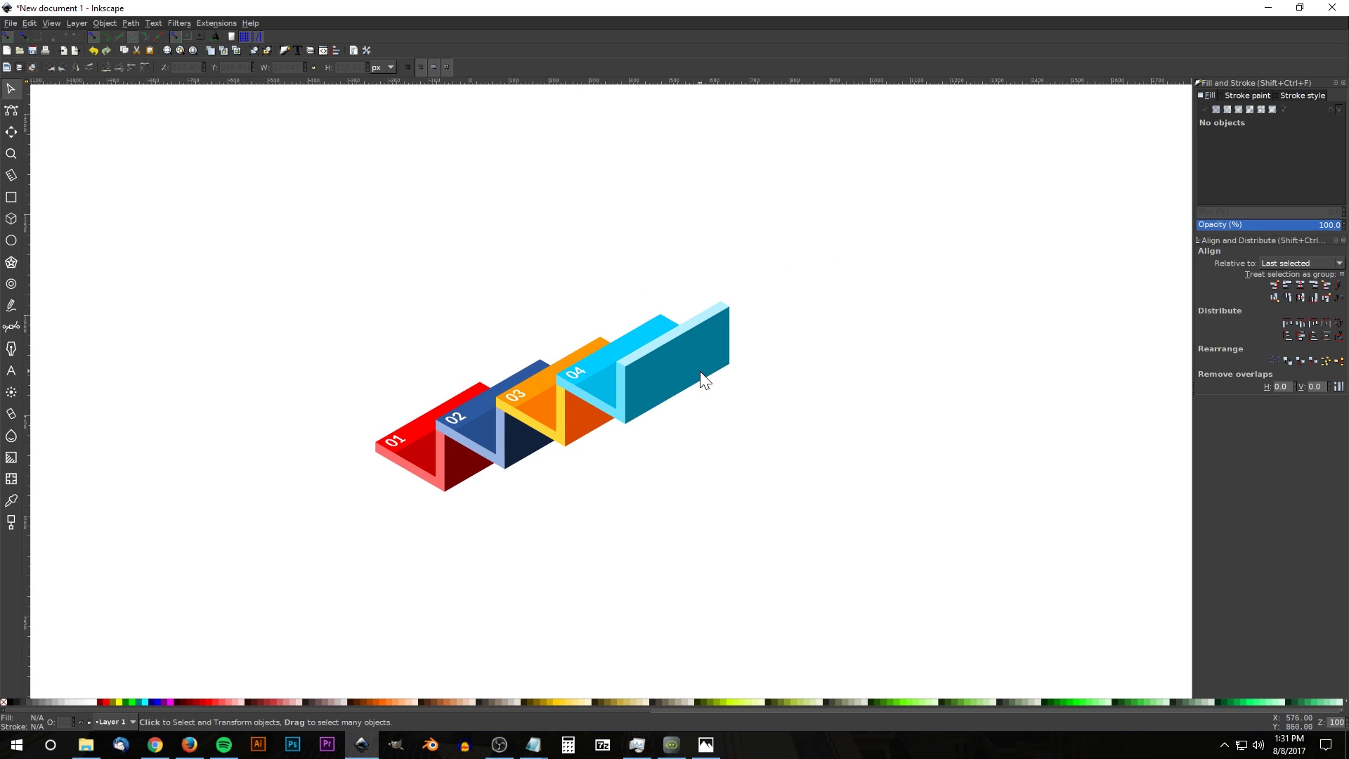
pyautogui.click(706, 744)
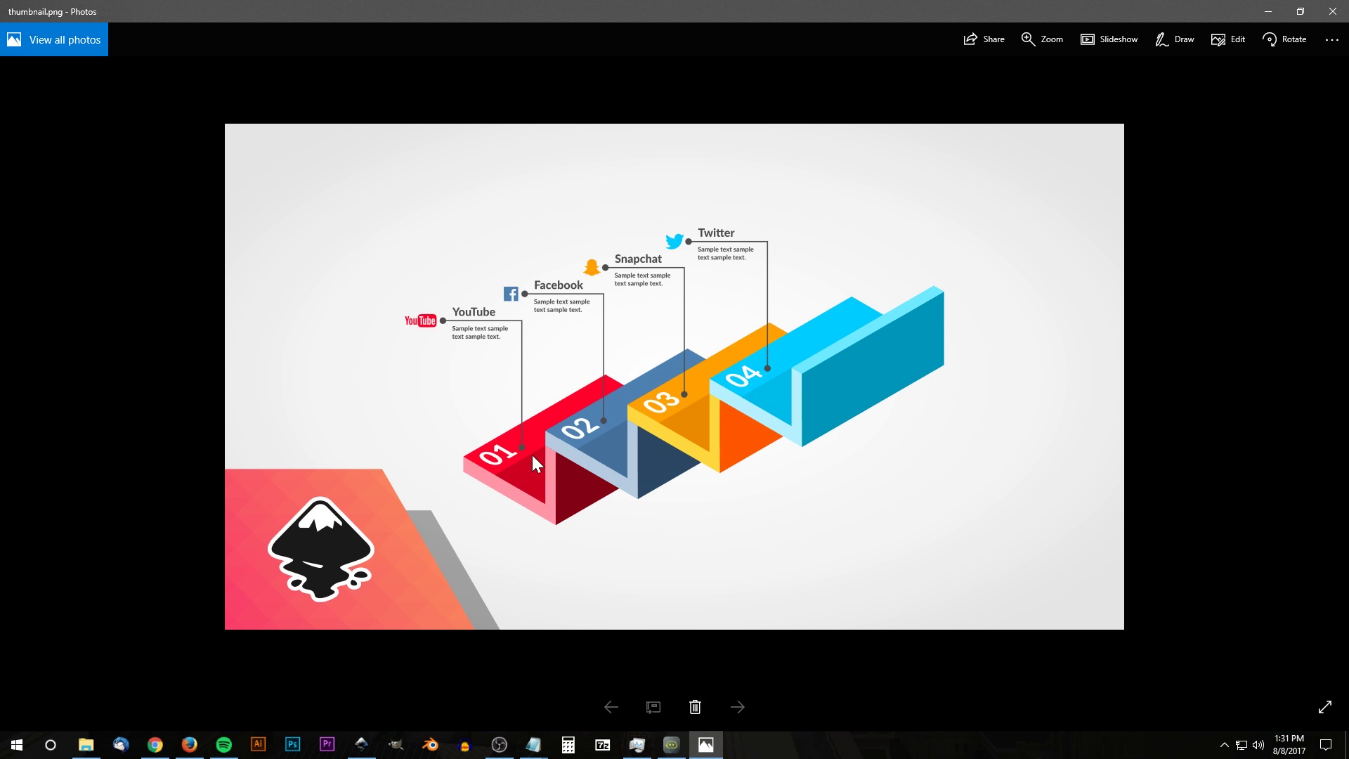
# Step: Draw a circle about 34 px wide above section 01, convert it to a path, and fill it with 80% gray
pyautogui.click(361, 744)
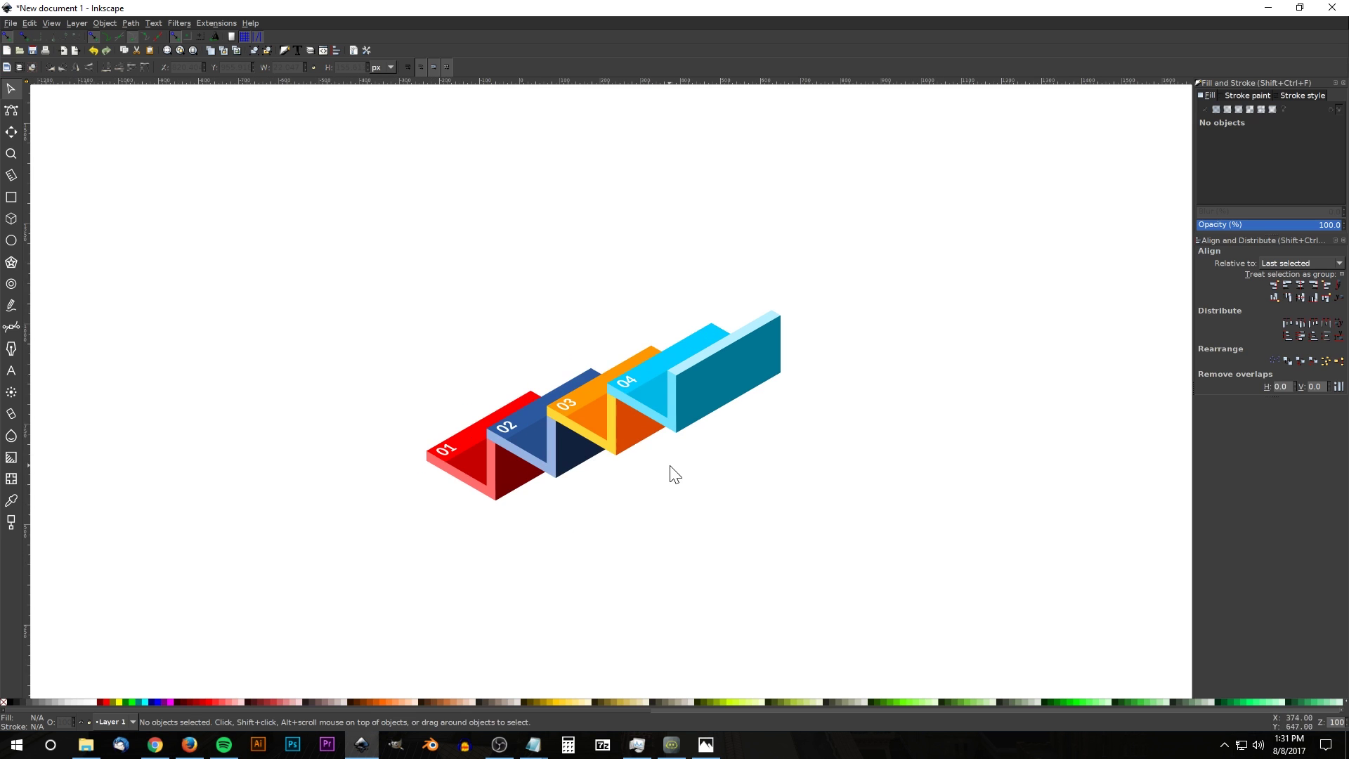
pyautogui.click(11, 239)
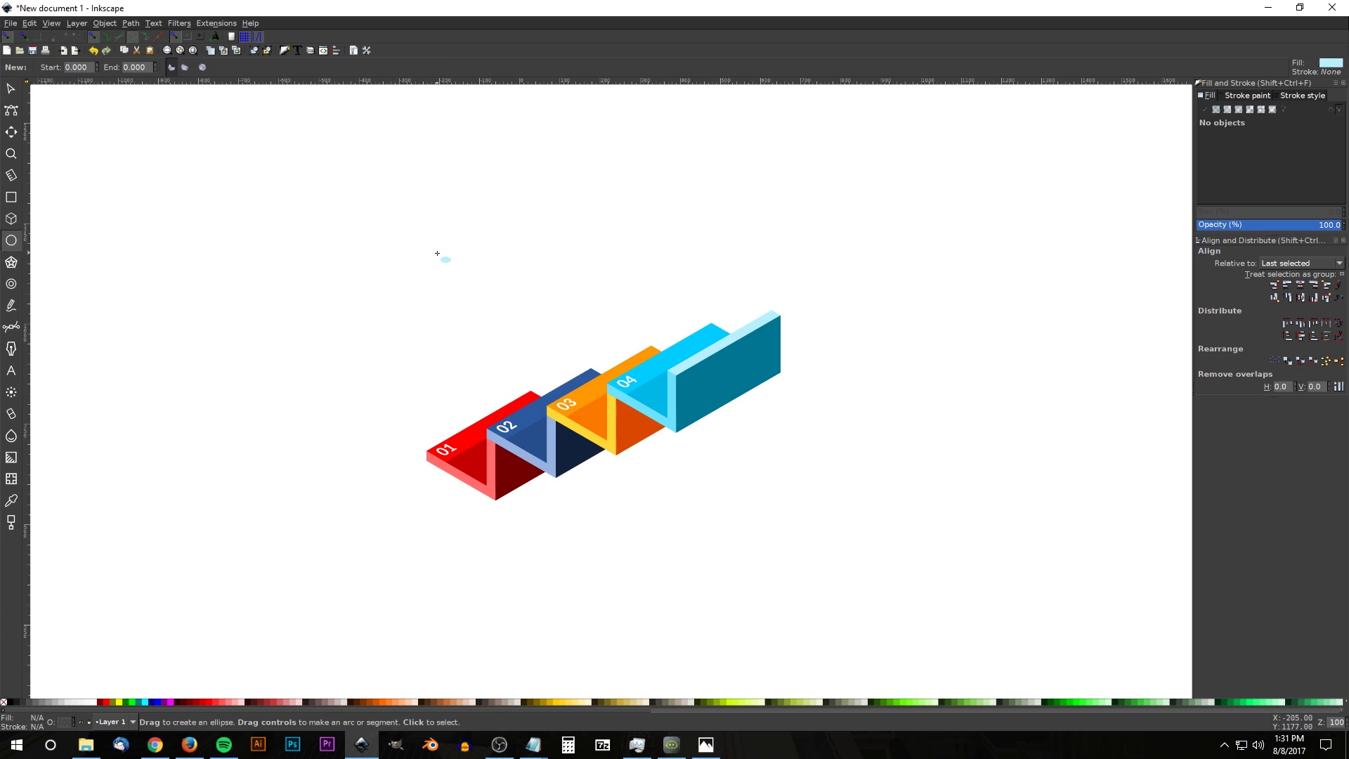
pyautogui.moveTo(448, 308); pyautogui.dragTo(462, 322)
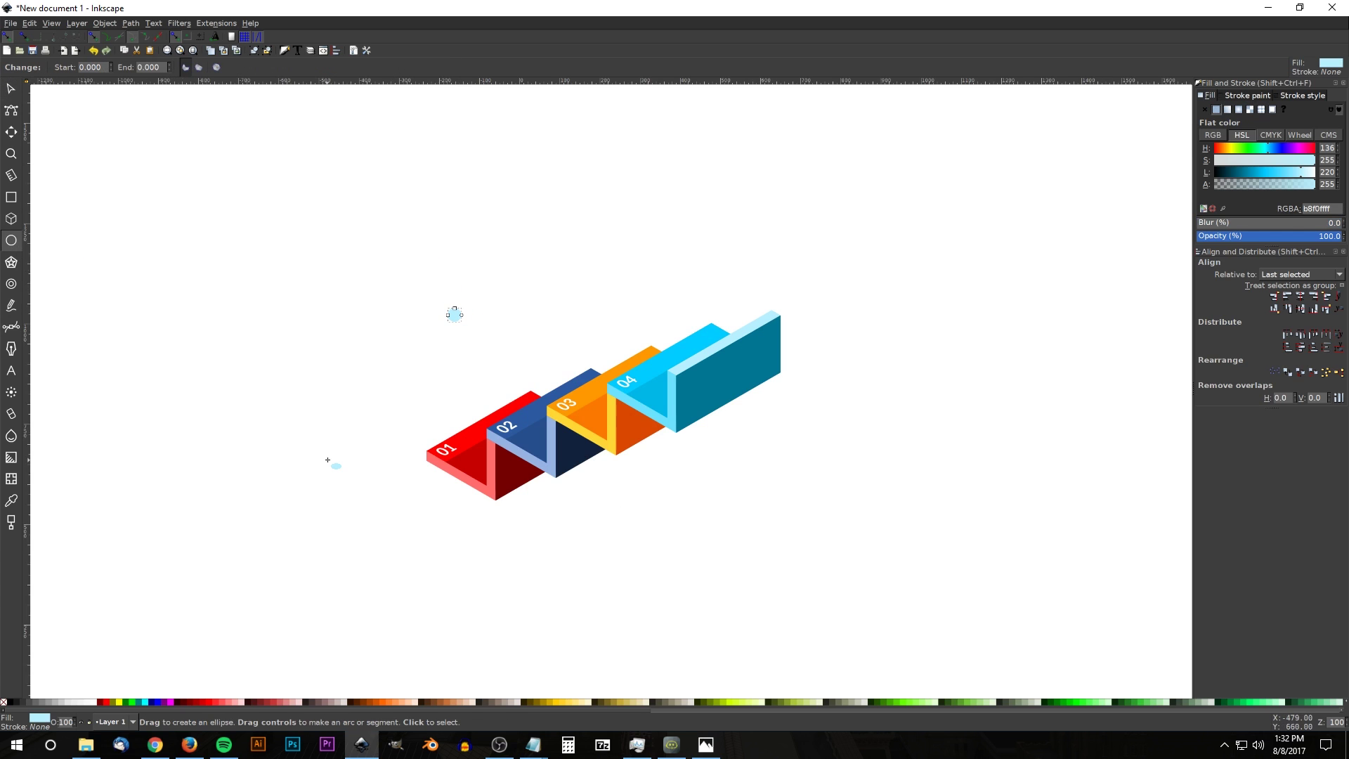
pyautogui.click(131, 22)
pyautogui.click(136, 36)
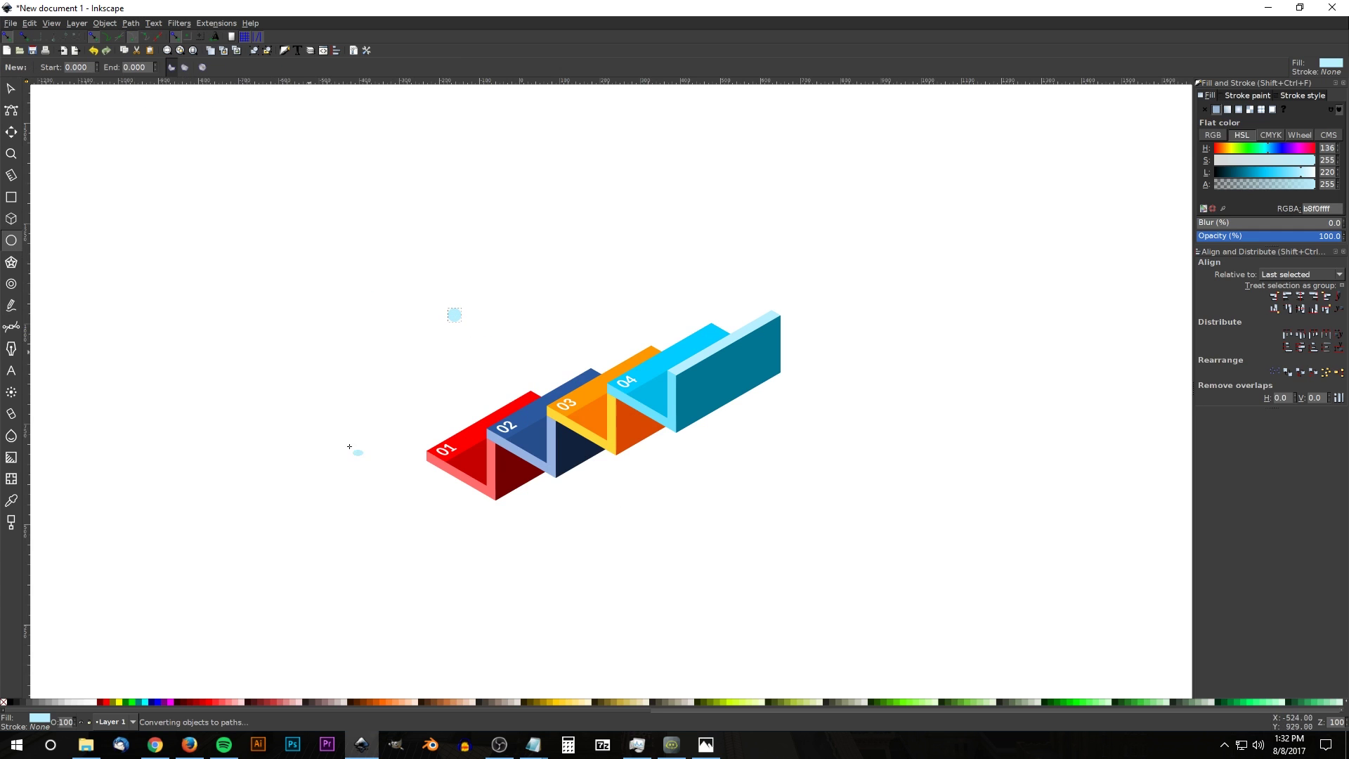
pyautogui.click(23, 702)
pyautogui.click(10, 88)
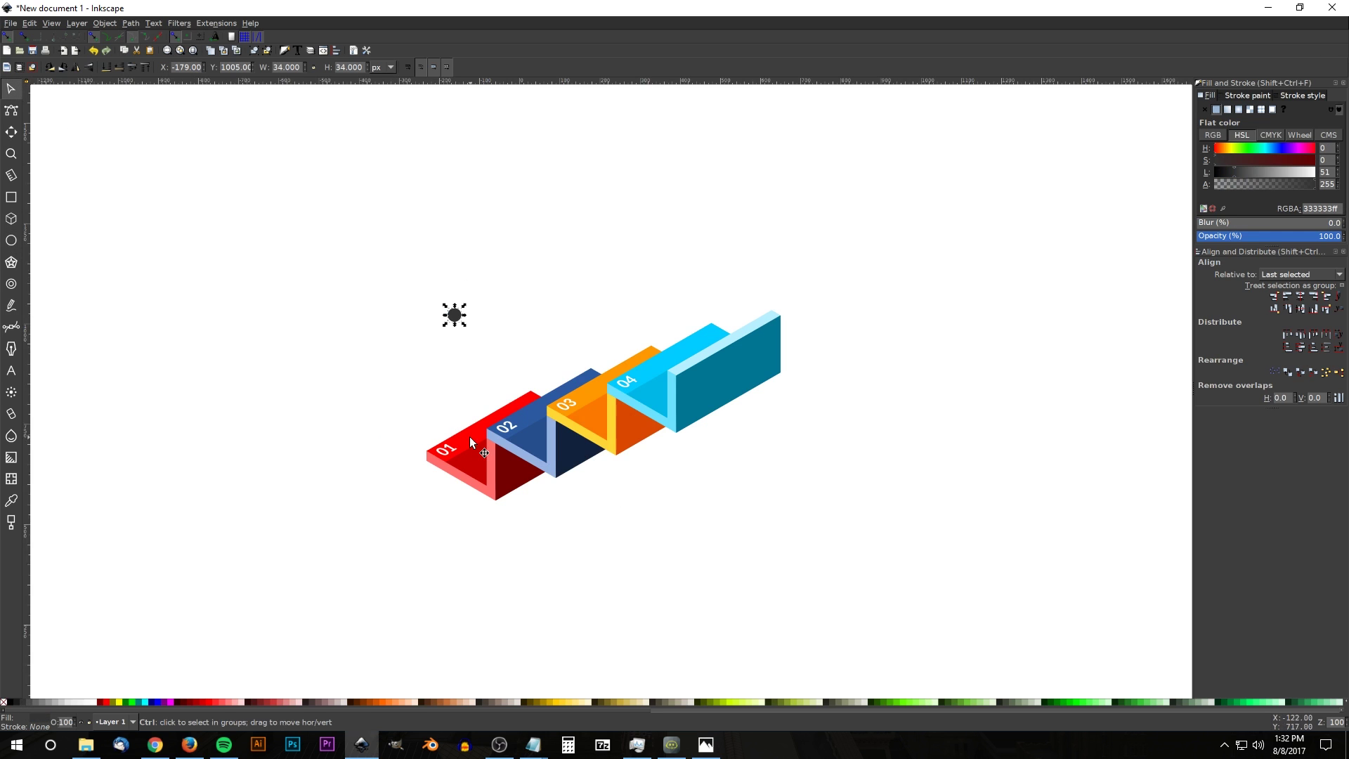
# Step: Move the gray circle beside the 01 number on the red top face and shrink it to about 18.4 px
pyautogui.scroll(2, 483, 424)
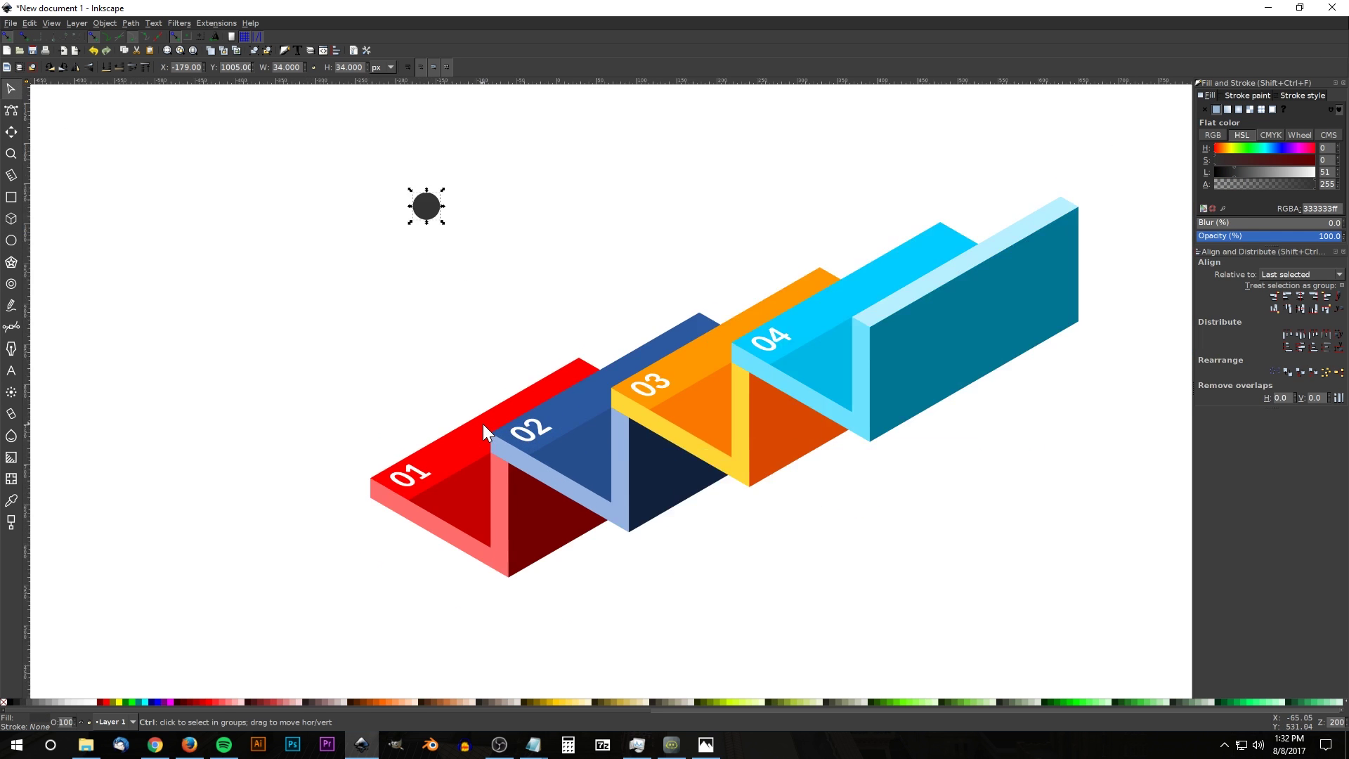
pyautogui.scroll(1, 483, 423)
pyautogui.scroll(1, 483, 423)
pyautogui.scroll(-1, 488, 337)
pyautogui.moveTo(409, 105); pyautogui.dragTo(430, 450)
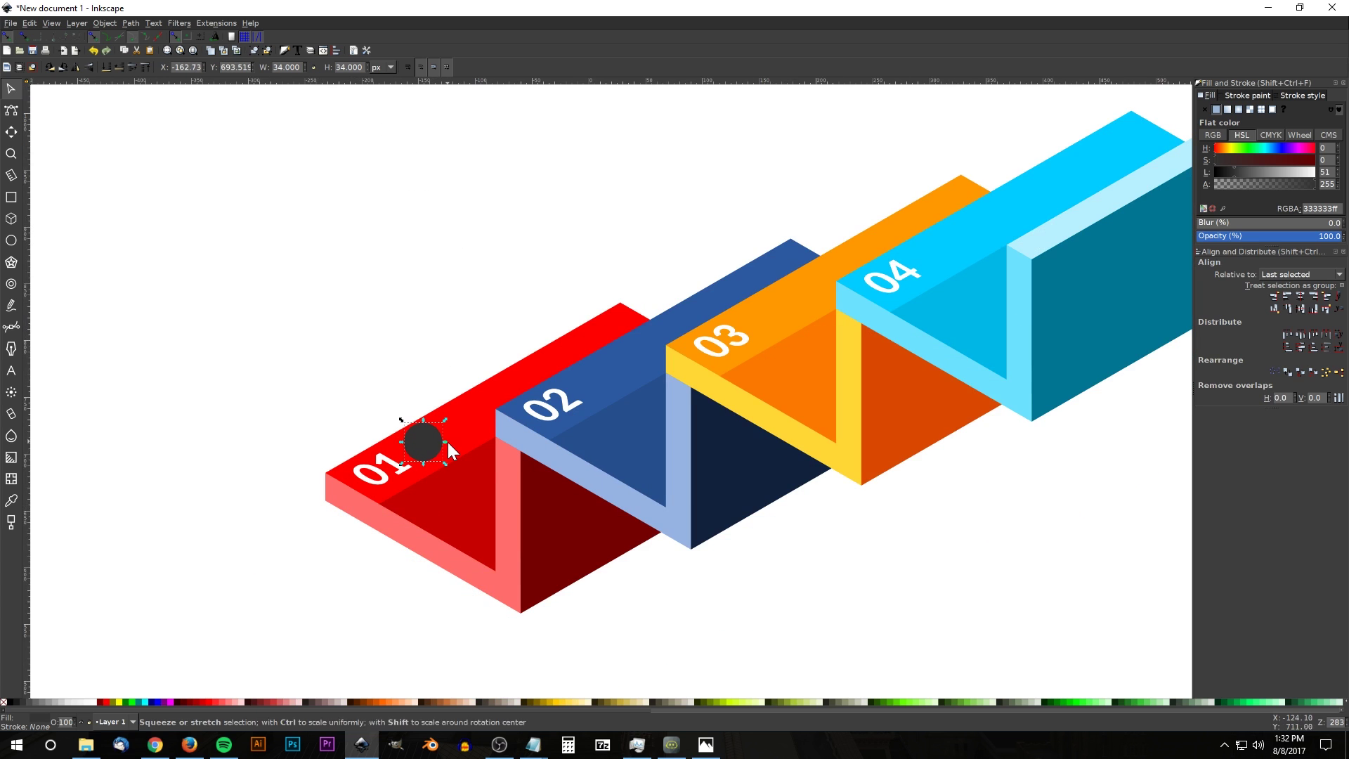
pyautogui.press('alt+less')
pyautogui.press('alt+less')
pyautogui.press('alt+less')
pyautogui.press('alt+less')
pyautogui.press('alt+less')
pyautogui.press('alt+less')
pyautogui.press('alt+less')
pyautogui.press('alt+less')
pyautogui.press('alt+less')
pyautogui.press('alt+less')
pyautogui.press('alt+less')
pyautogui.press('alt+less')
pyautogui.press('alt+less')
pyautogui.press('alt+less')
pyautogui.press('alt+less')
pyautogui.press('alt+less')
pyautogui.press('alt+less')
pyautogui.press('alt+less')
pyautogui.press('alt+less')
pyautogui.press('alt+less')
pyautogui.moveTo(433, 447); pyautogui.dragTo(434, 456)
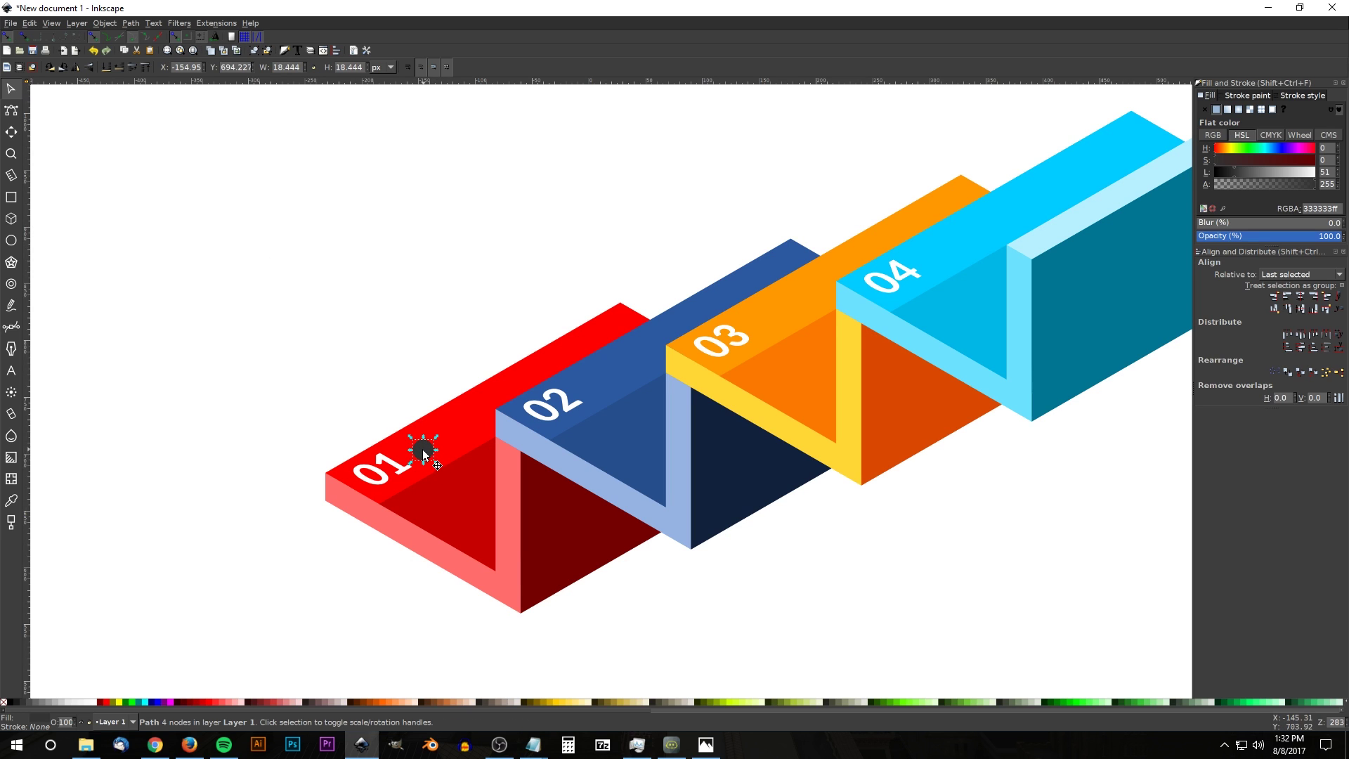
# Step: Check the reference in Photos and draw an open right-angled line from the circle's centre, about 294 px up and 173 px left
pyautogui.click(706, 745)
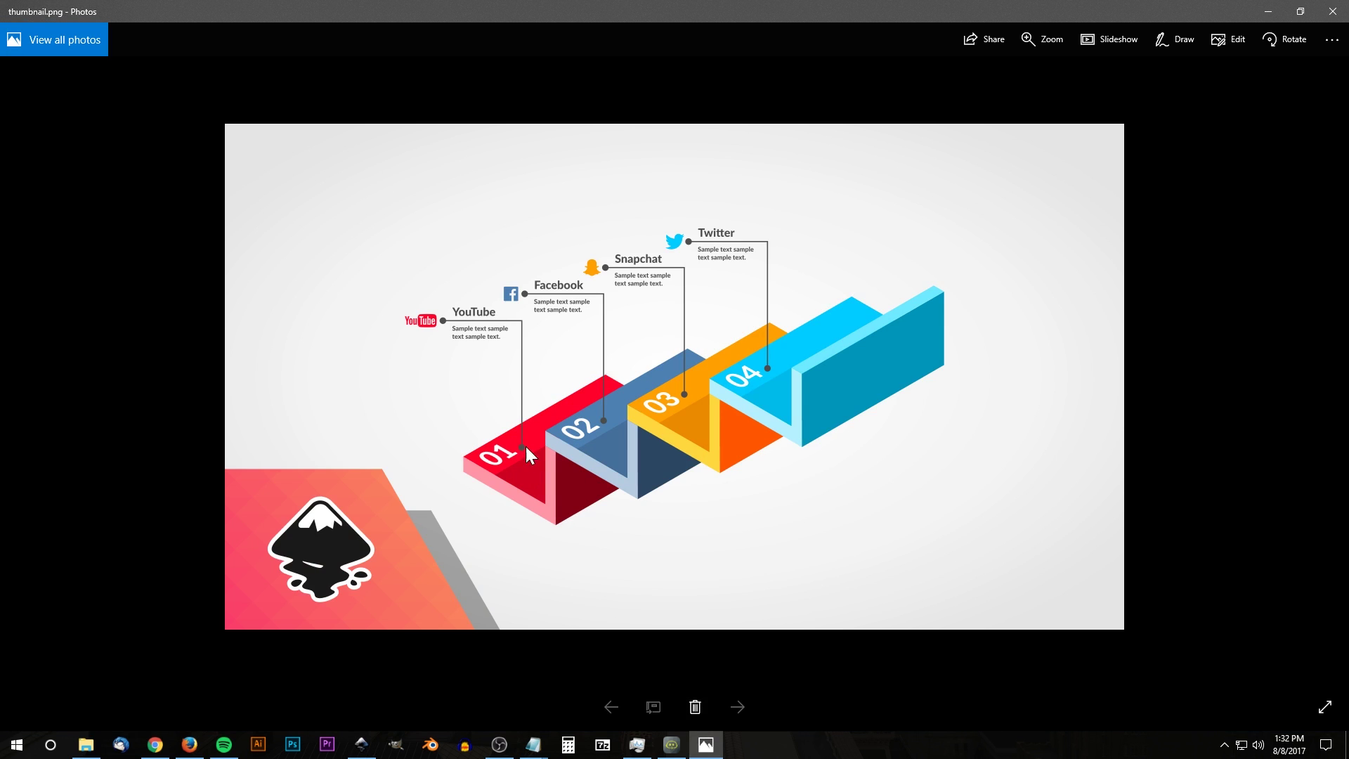
pyautogui.click(361, 745)
pyautogui.click(19, 324)
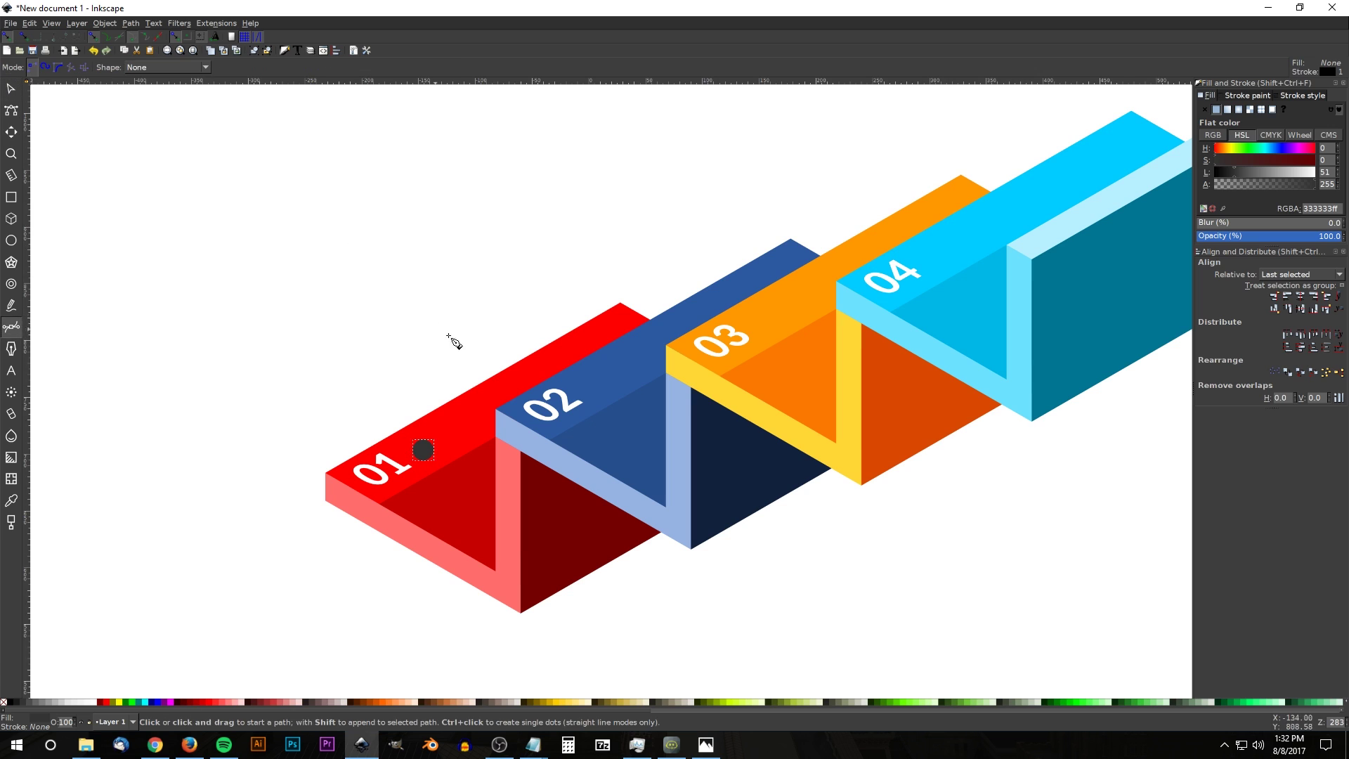
pyautogui.click(423, 449)
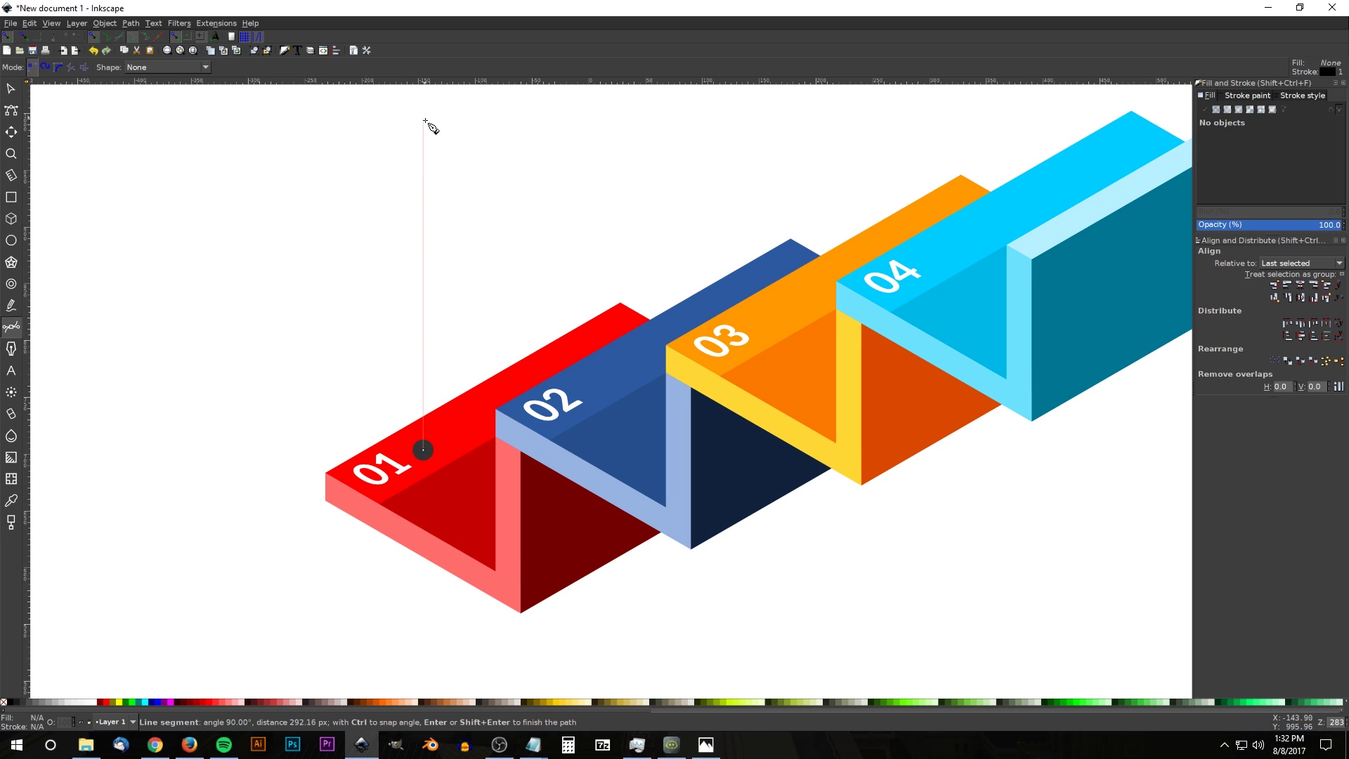
pyautogui.scroll(4, 437, 136)
pyautogui.hscroll(-2, 437, 135)
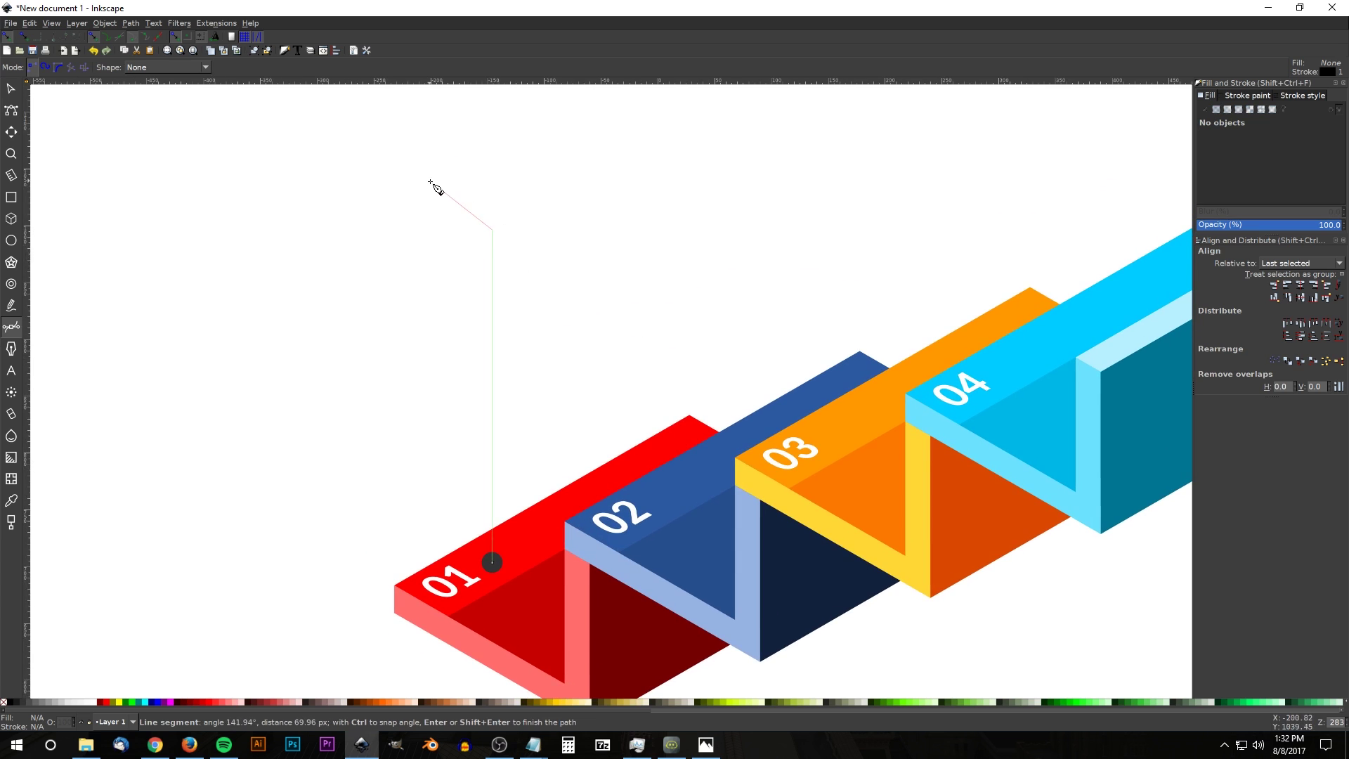
pyautogui.click(297, 230)
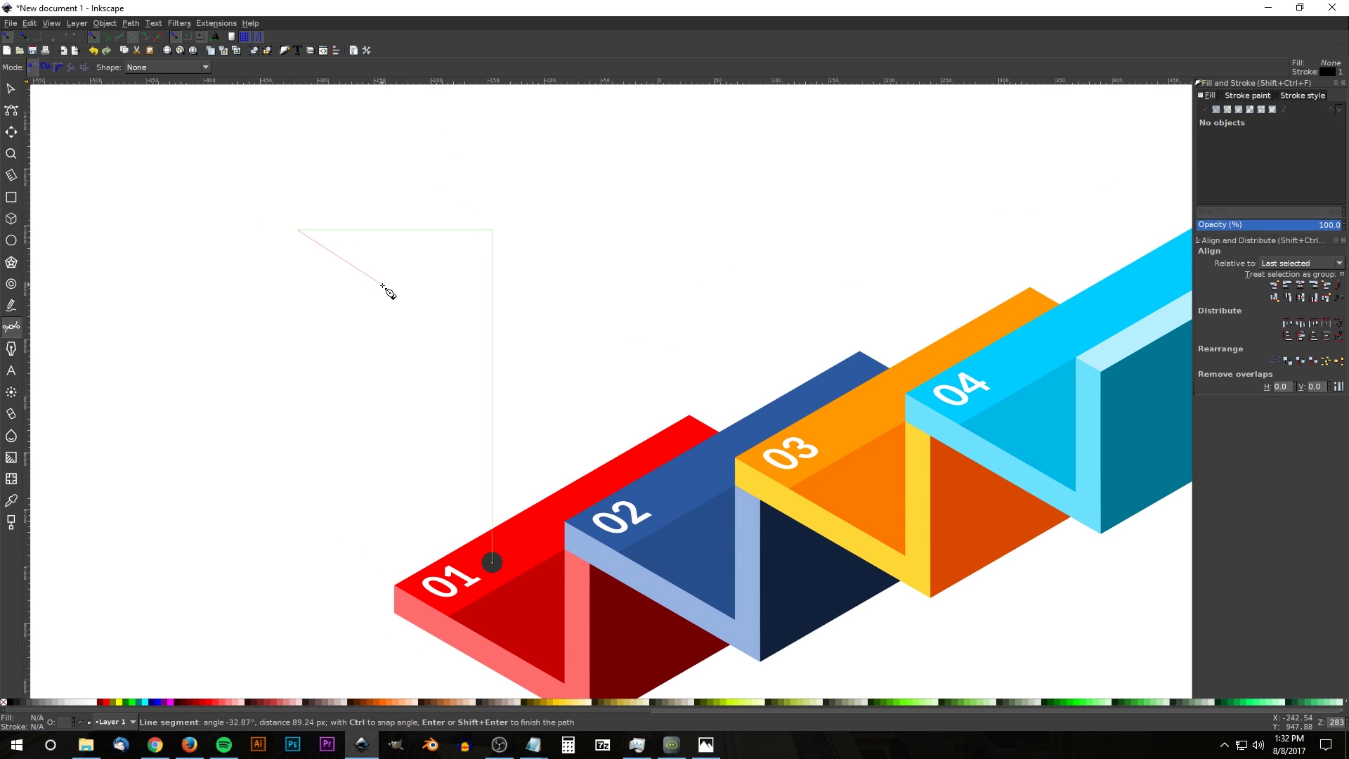
pyautogui.press('Return')
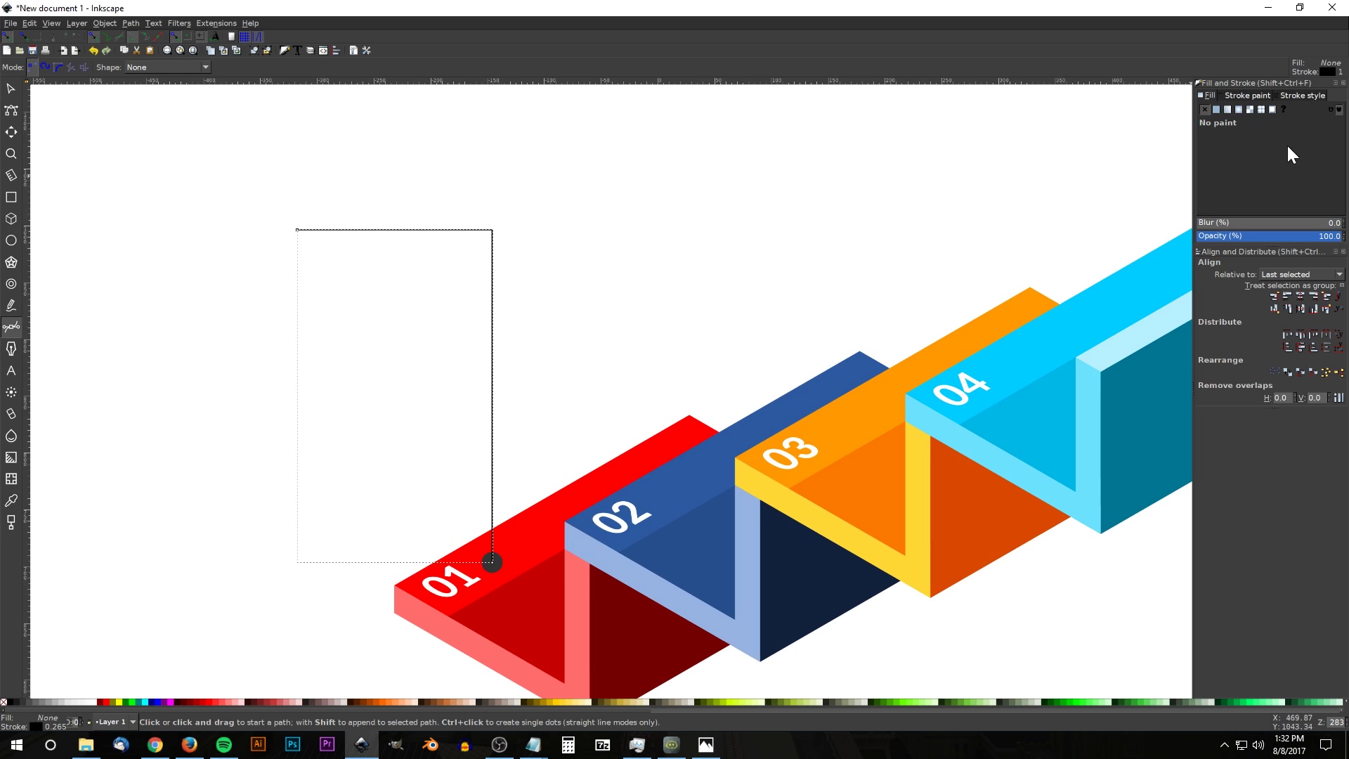
# Step: Set the connector line's stroke width to 3 px and its stroke color to 80% gray
pyautogui.click(1301, 95)
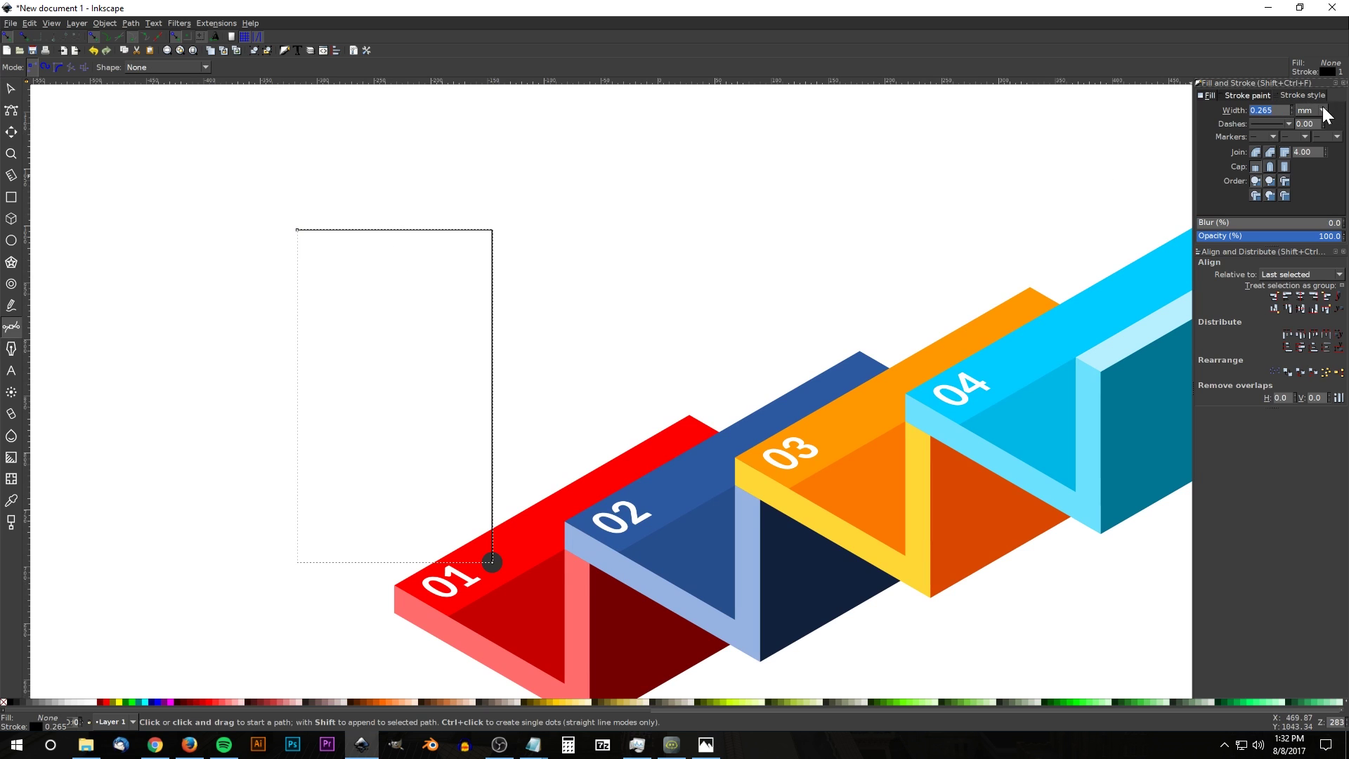
pyautogui.click(1321, 111)
pyautogui.click(1314, 86)
pyautogui.write('3')
pyautogui.press('Return')
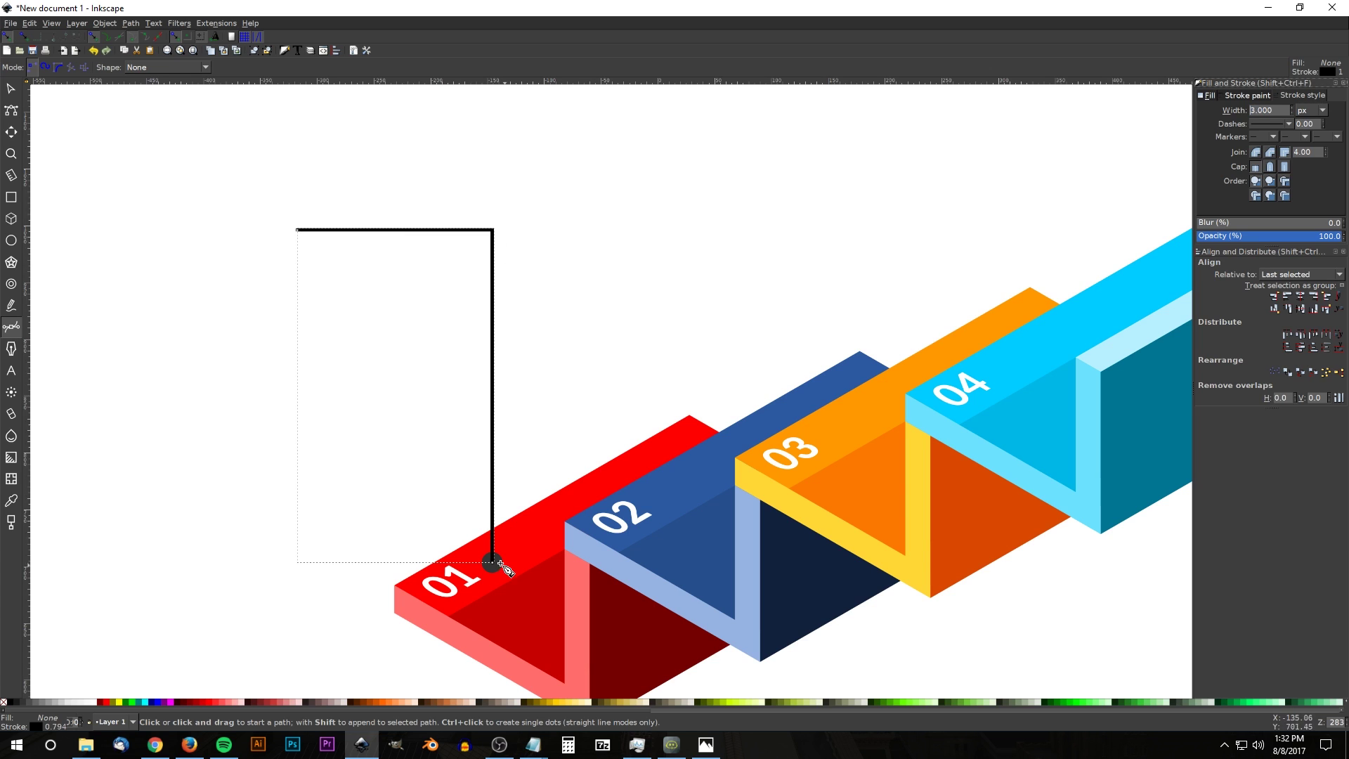
pyautogui.keyDown('shift'); pyautogui.click(23, 701); pyautogui.keyUp('shift')
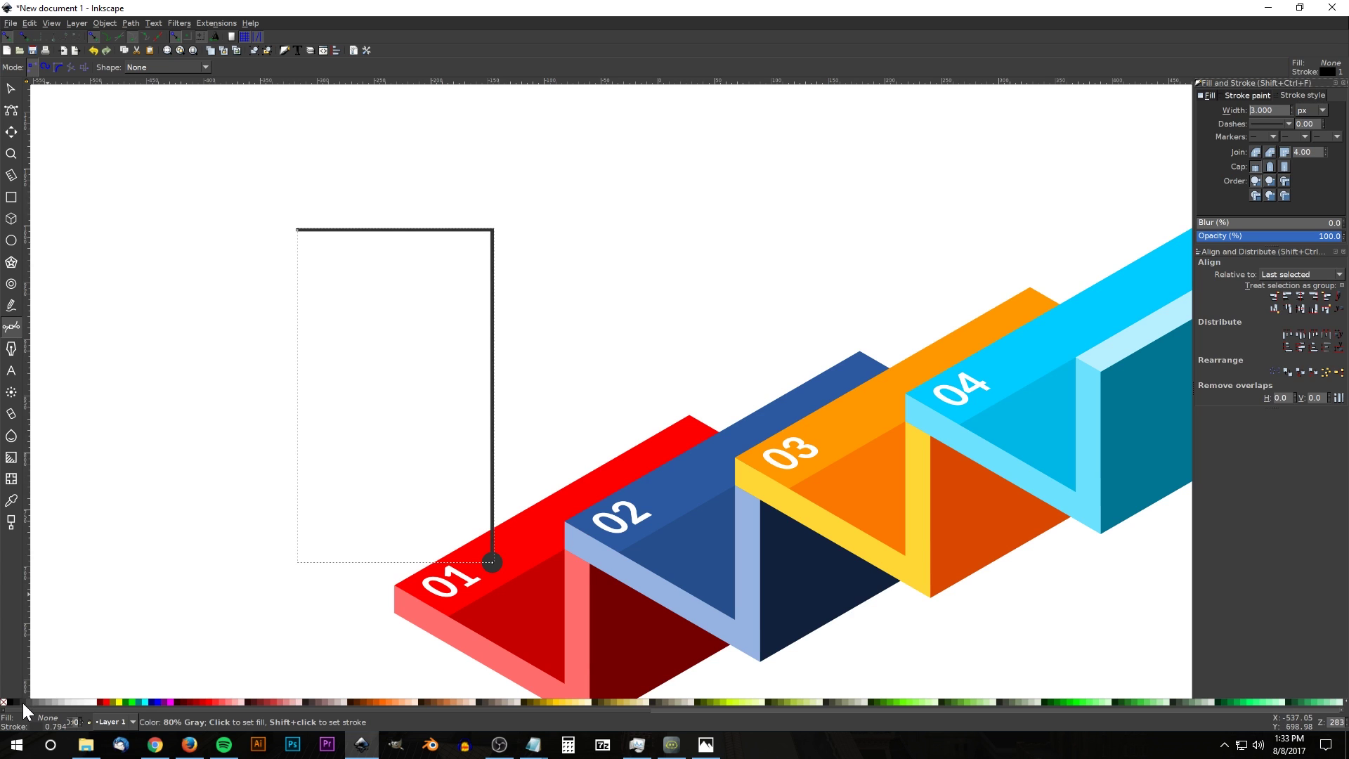
# Step: Try an 80% gray fill and a 1 px stroke width on the connector line
pyautogui.click(23, 703)
pyautogui.write('1')
pyautogui.press('Return')
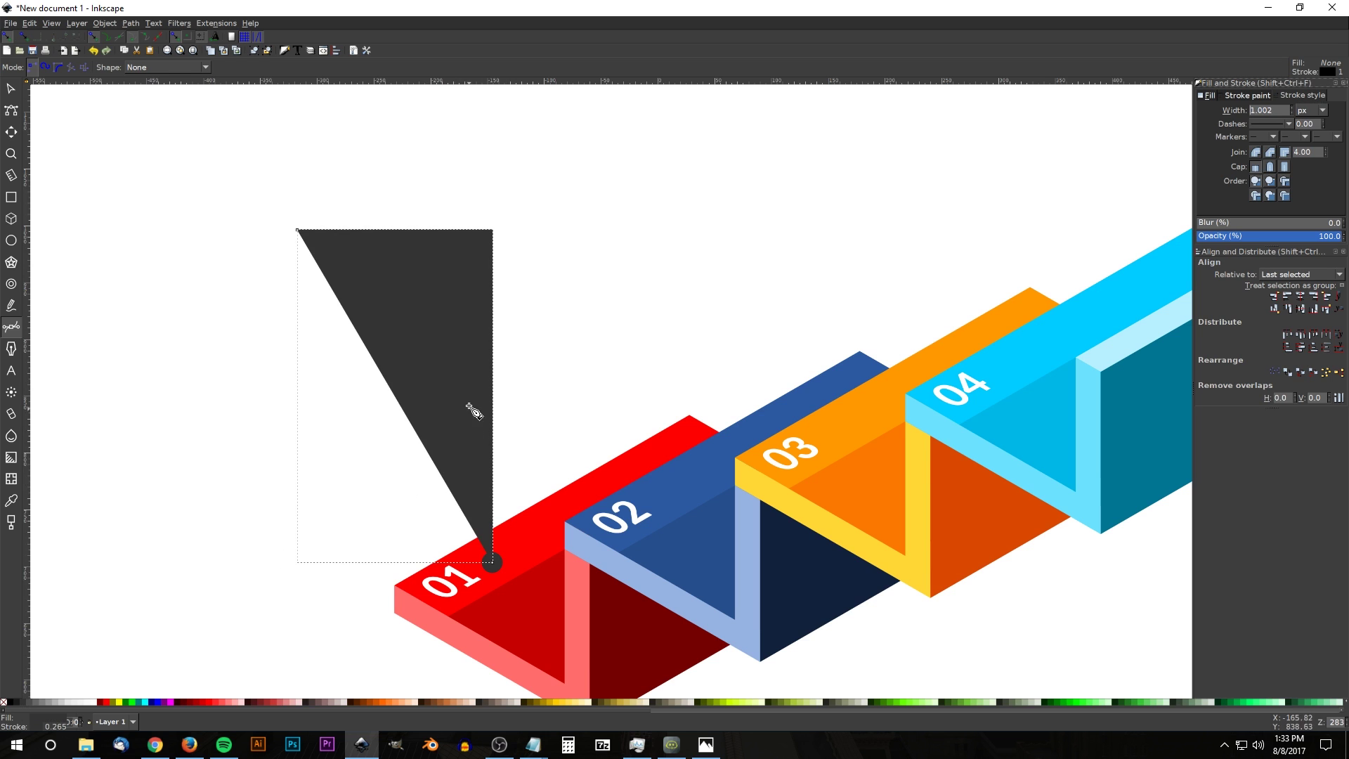
# Step: Remove the connector line's fill and set its stroke width to 3 px
pyautogui.scroll(2, 445, 395)
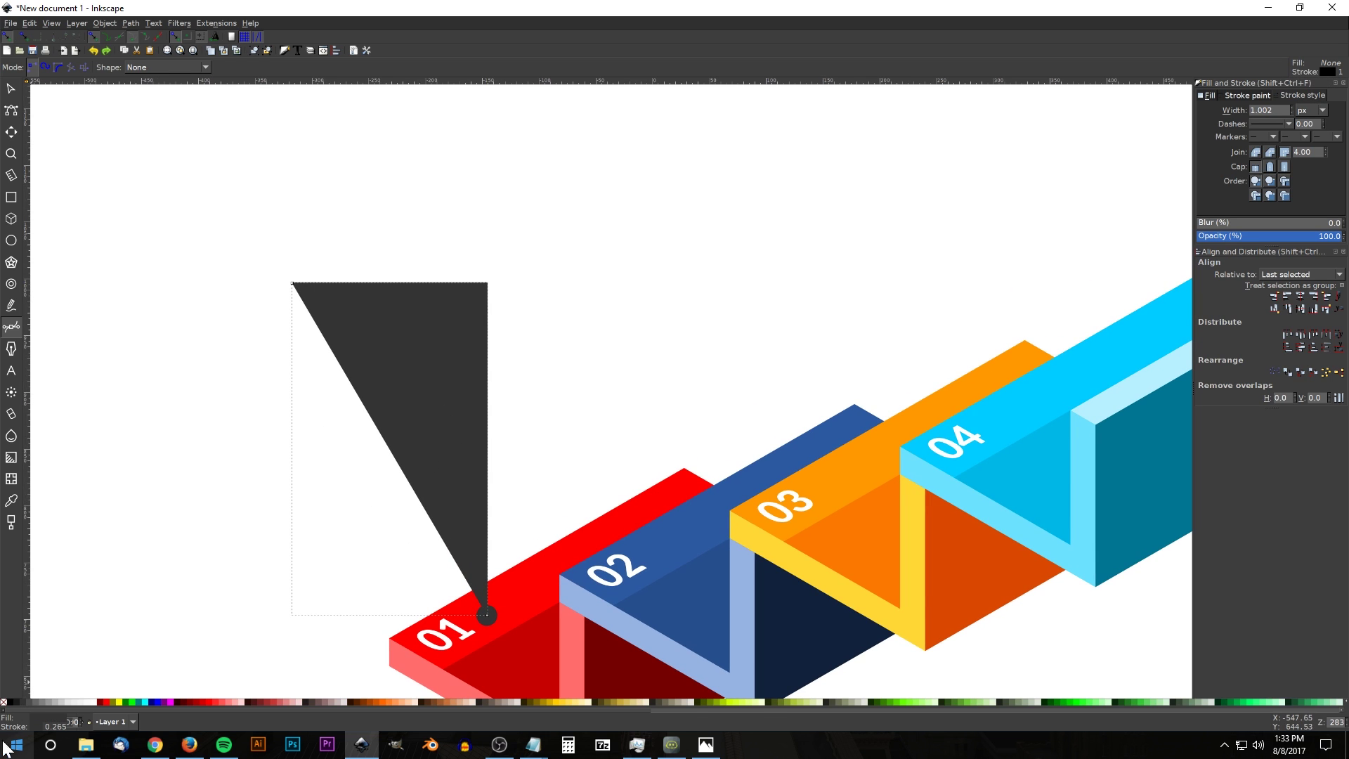
pyautogui.click(4, 702)
pyautogui.scroll(-3, 382, 506)
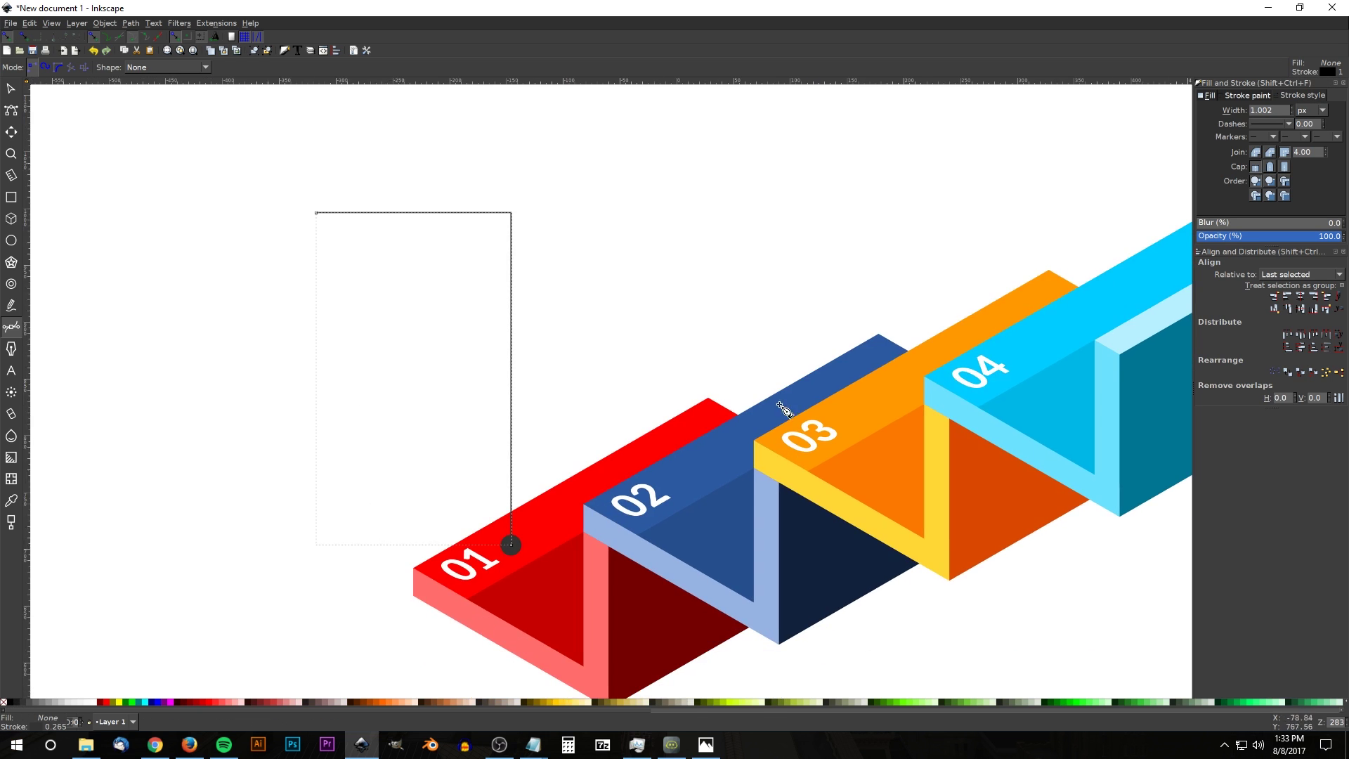
pyautogui.write('3')
pyautogui.press('Return')
pyautogui.scroll(1, 435, 485)
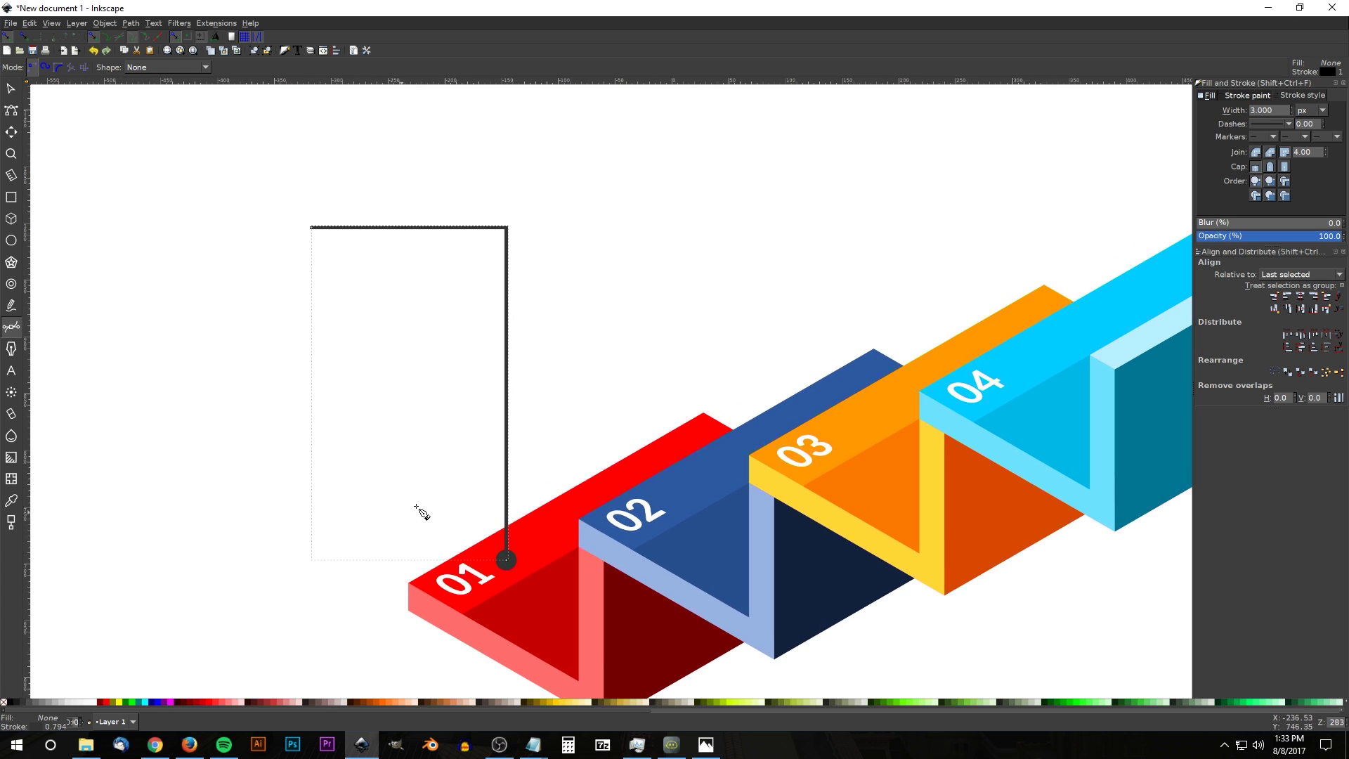
# Step: Duplicate the gray circle and place the copy on the free upper-left end of the connector line
pyautogui.click(11, 88)
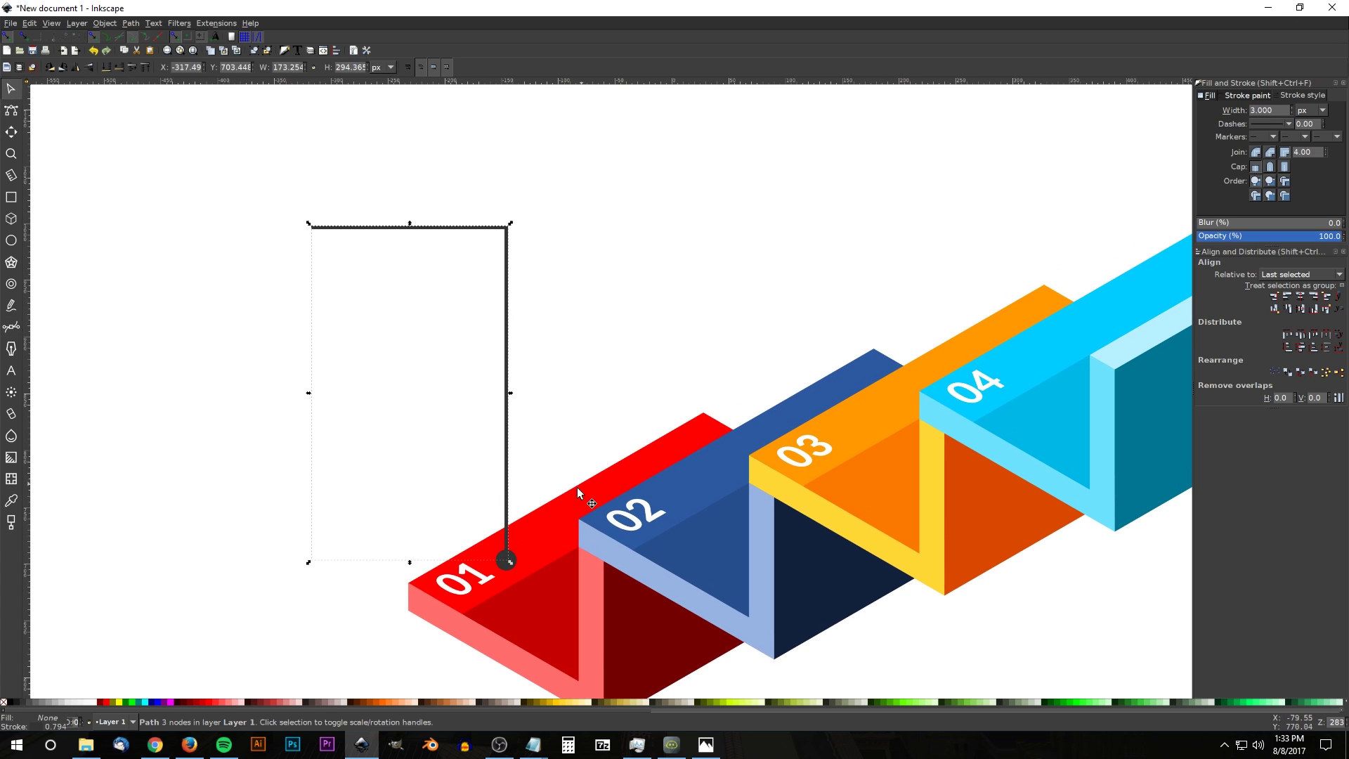
pyautogui.click(514, 559)
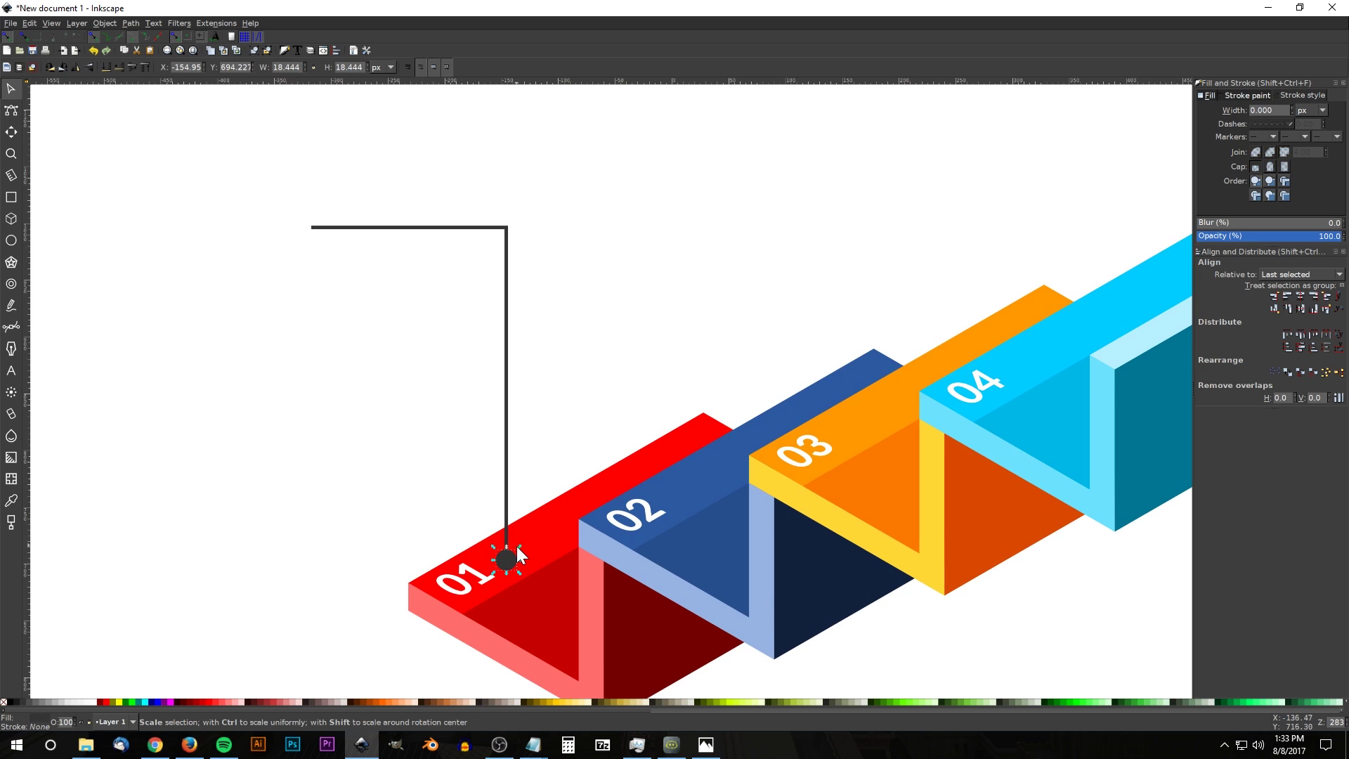
pyautogui.moveTo(520, 504); pyautogui.dragTo(316, 228)
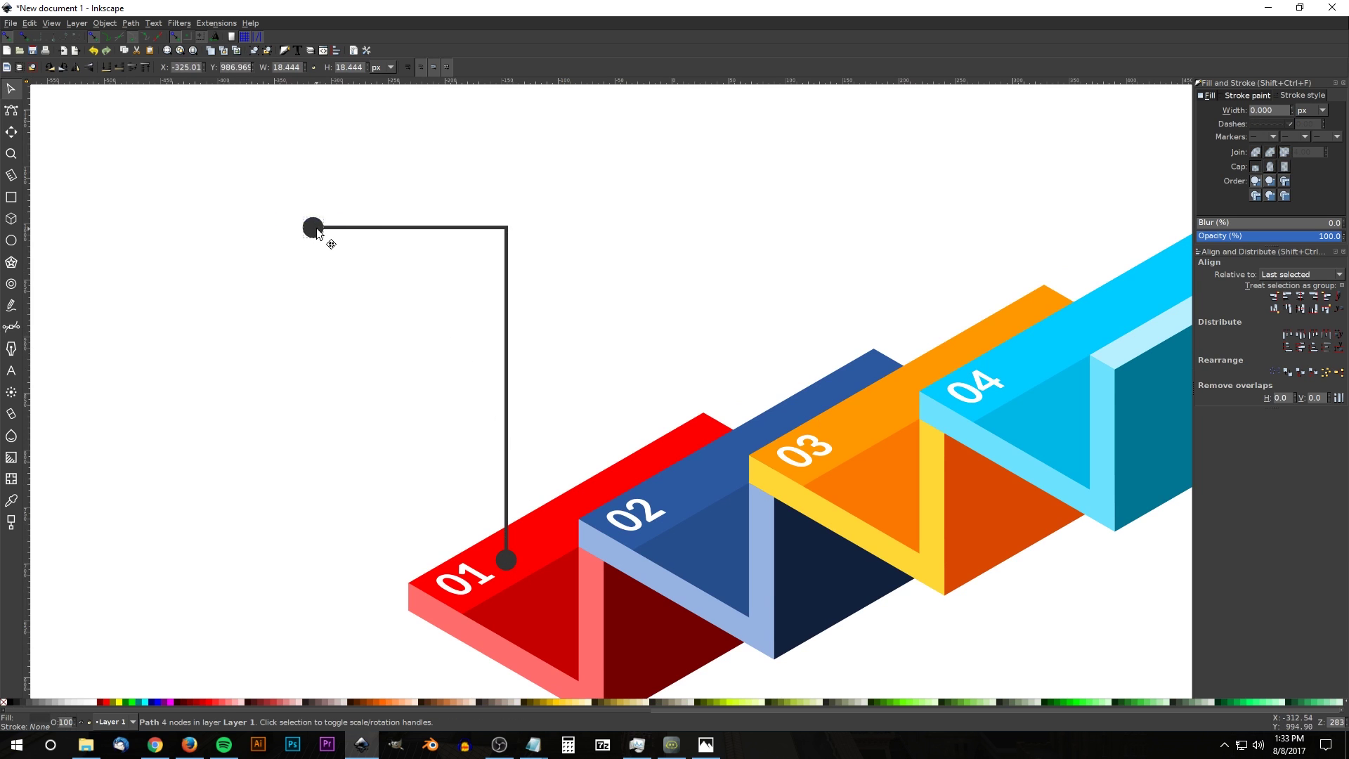
pyautogui.click(349, 305)
# Step: Check the label placement in the reference image and add the text "Sample Text" just above the connector's horizontal segment
pyautogui.scroll(5, 446, 386)
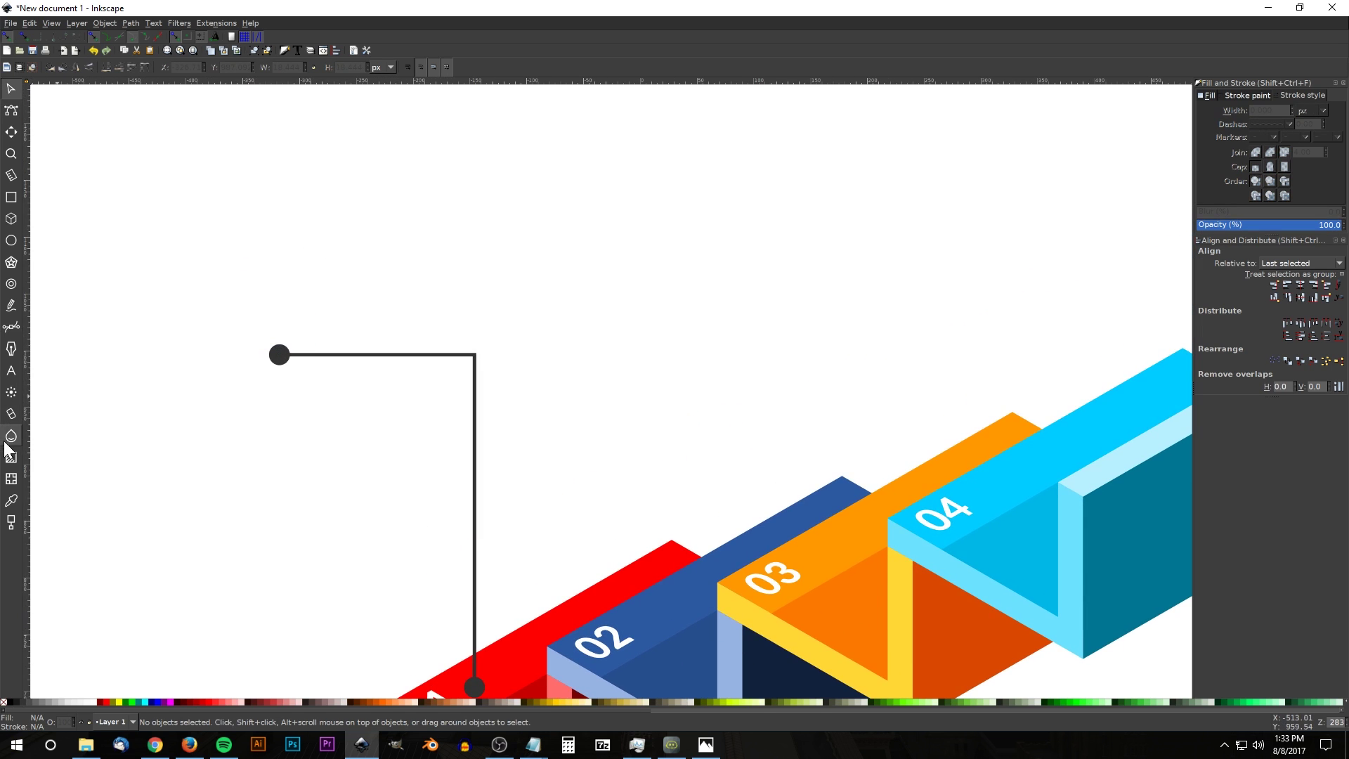
pyautogui.click(11, 371)
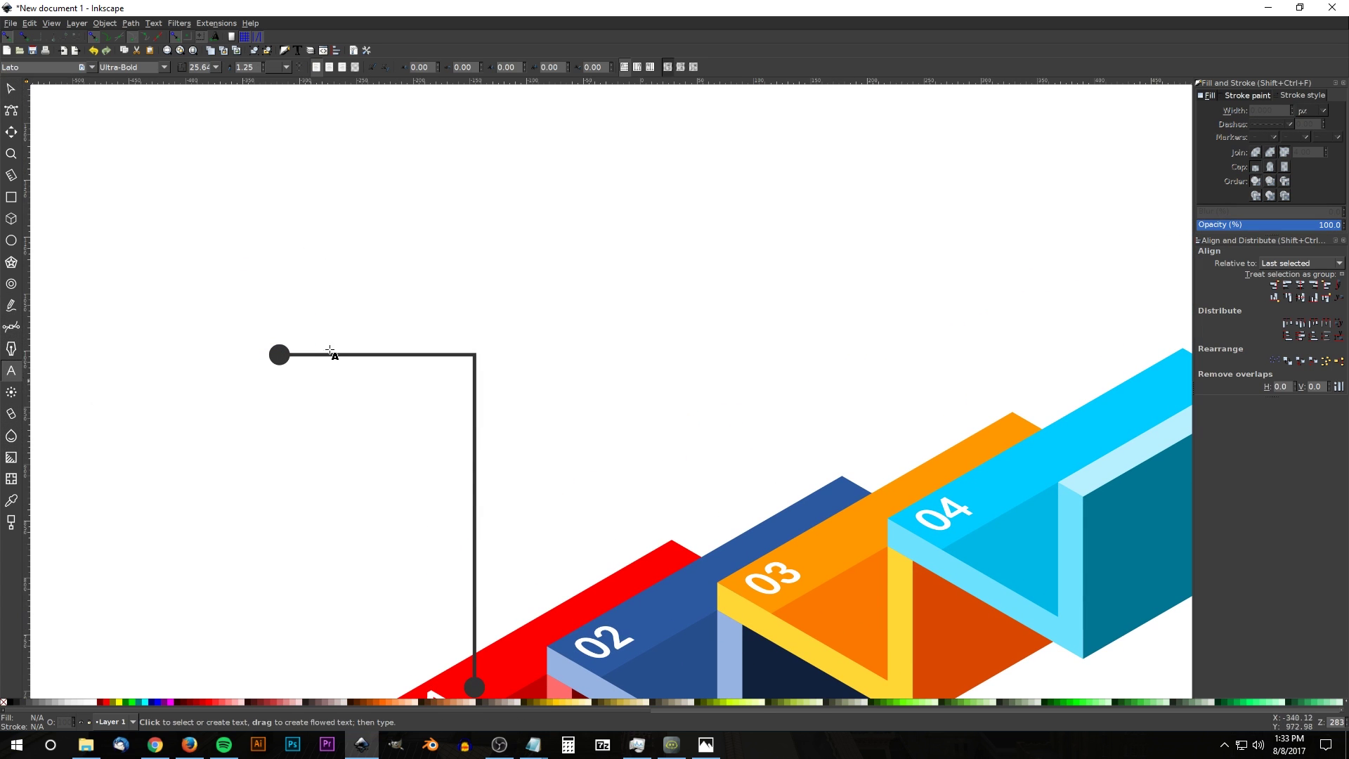
pyautogui.click(303, 337)
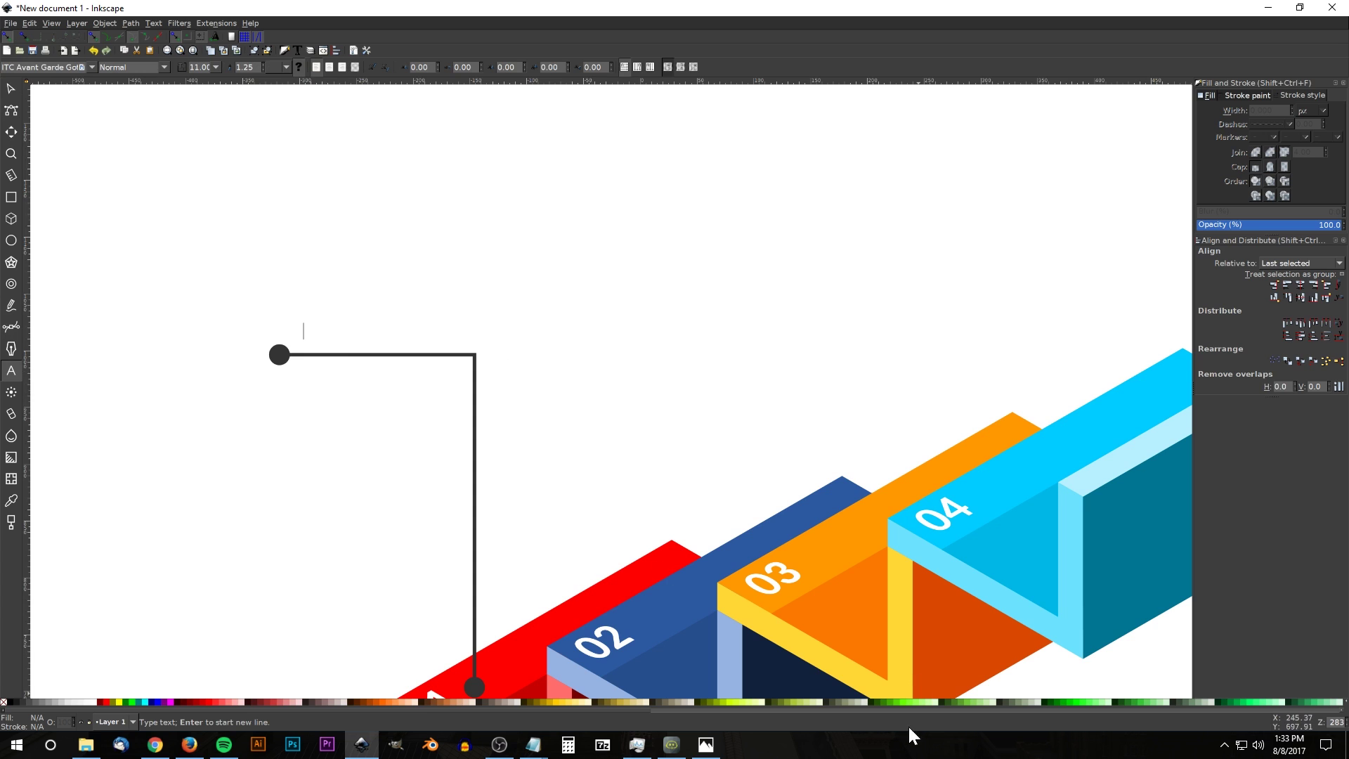
pyautogui.click(706, 745)
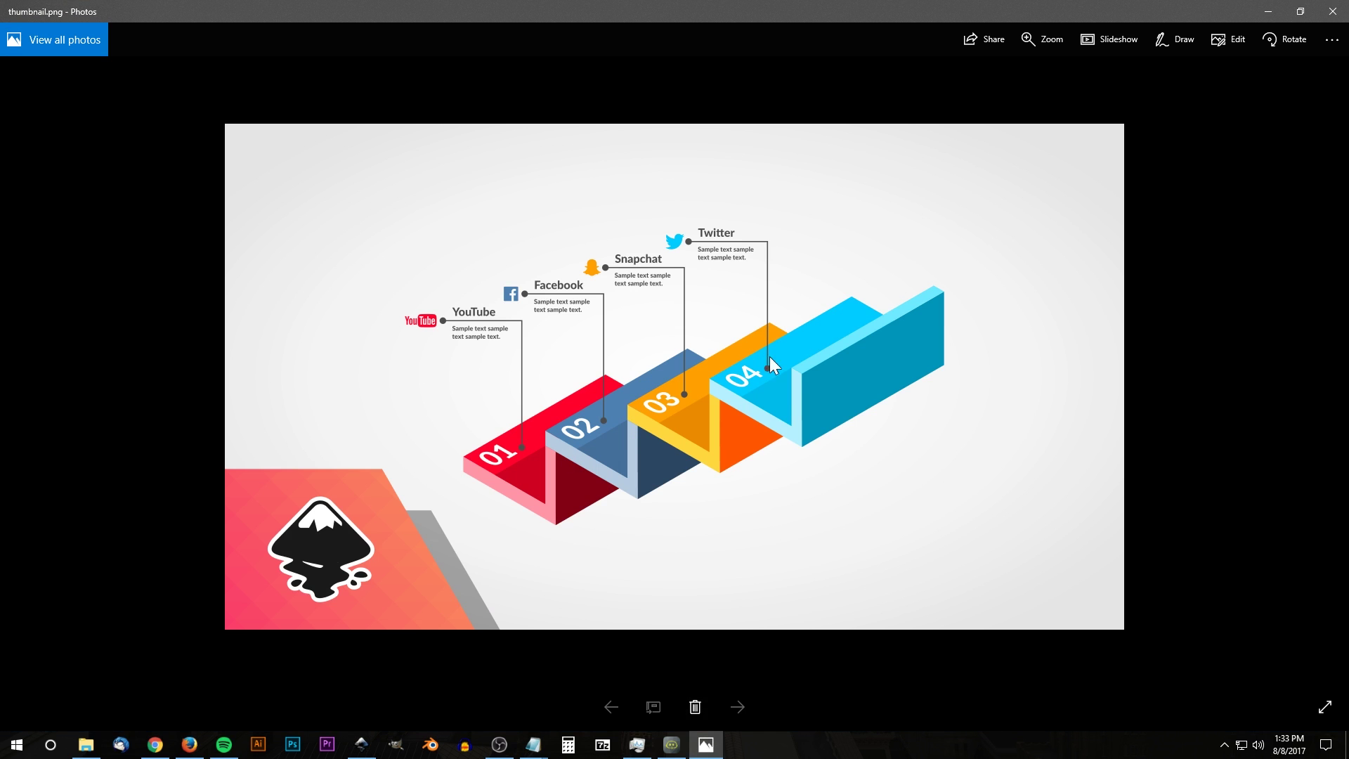
pyautogui.click(362, 742)
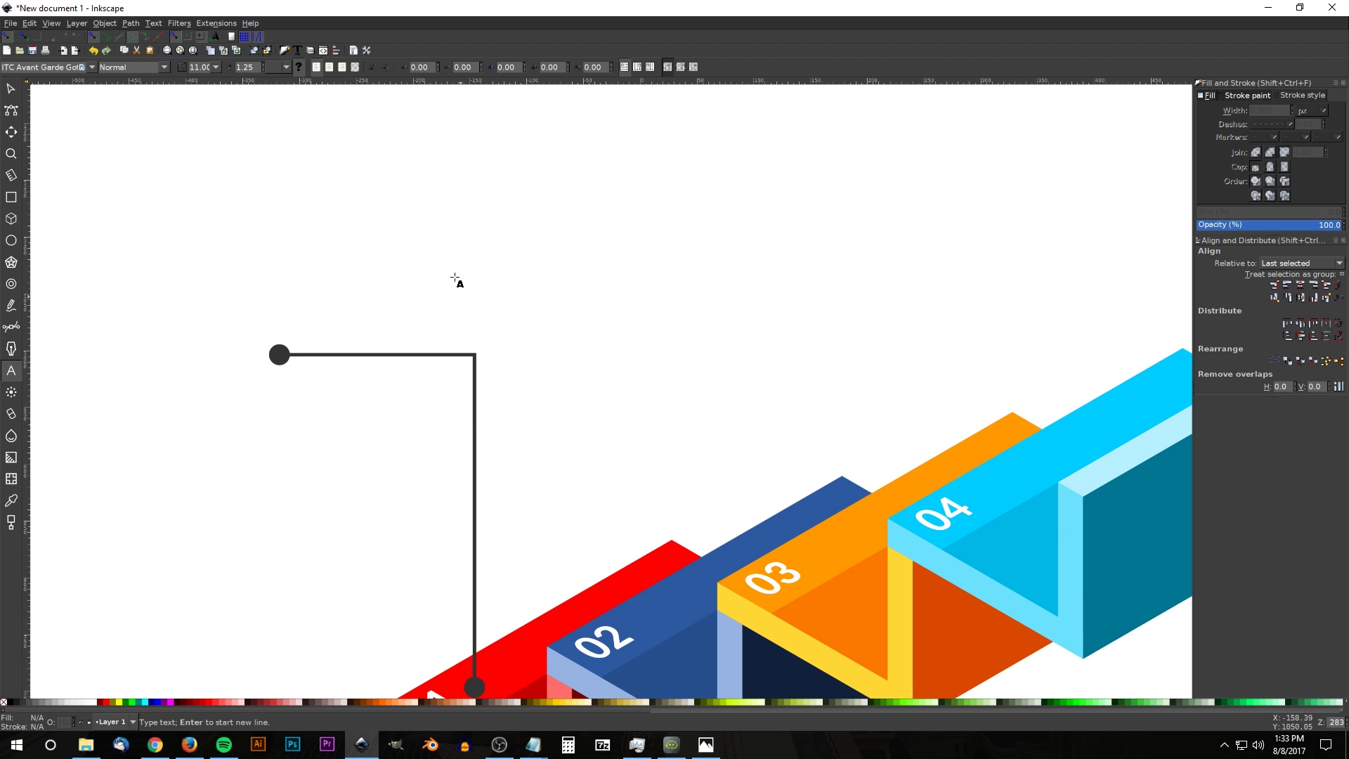
pyautogui.click(315, 331)
pyautogui.write('Sample Text')
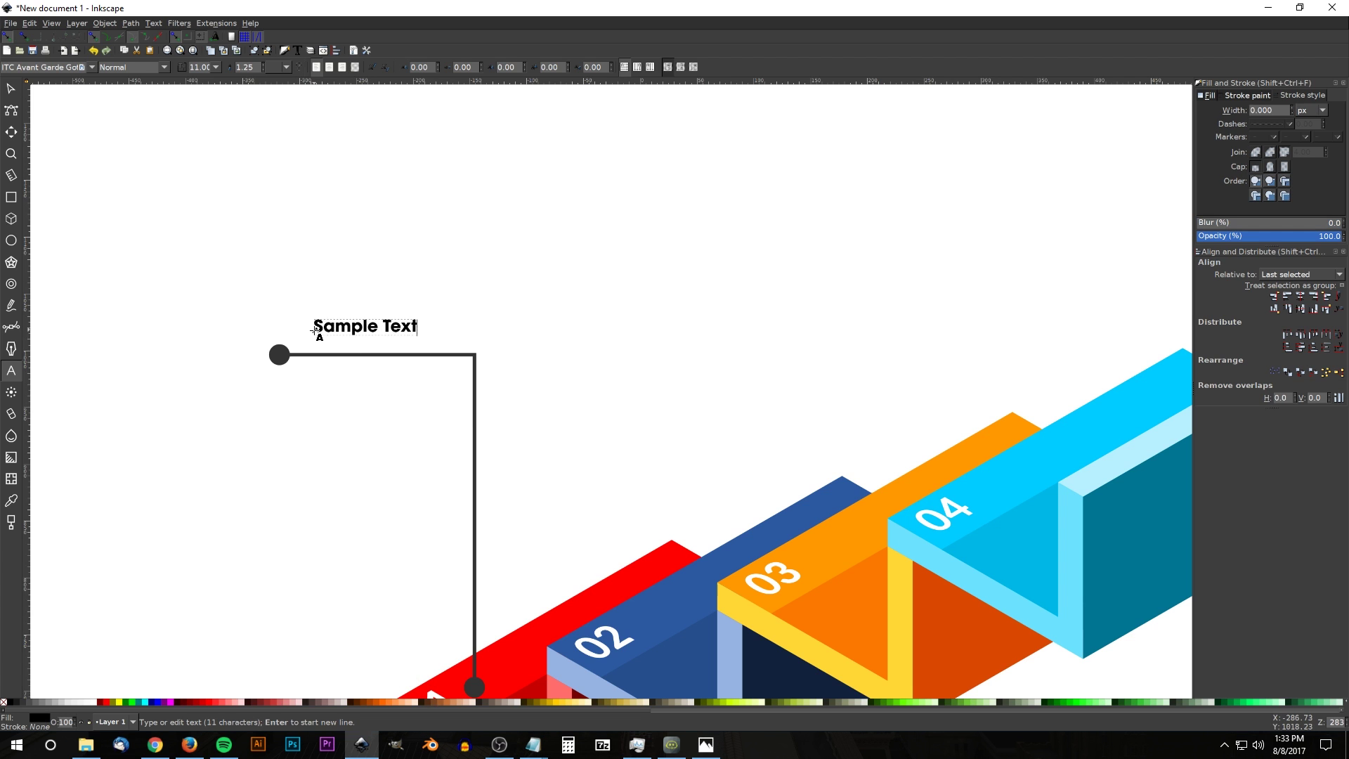
# Step: Set the "Sample Text" label to Lato Ultra-Bold (Heavy) at size 25.64 and fill it with dark gray
pyautogui.click(297, 51)
pyautogui.click(839, 147)
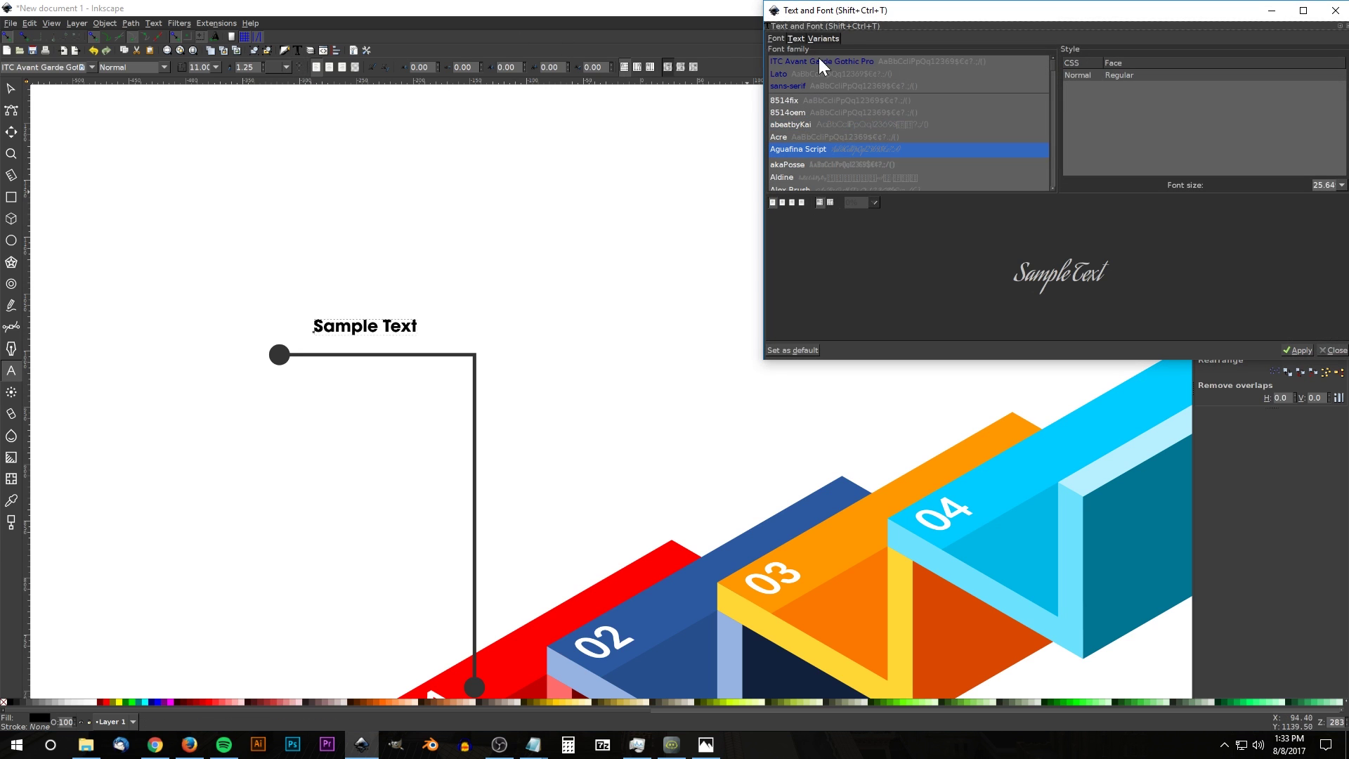
pyautogui.click(821, 62)
pyautogui.click(1108, 124)
pyautogui.click(1296, 350)
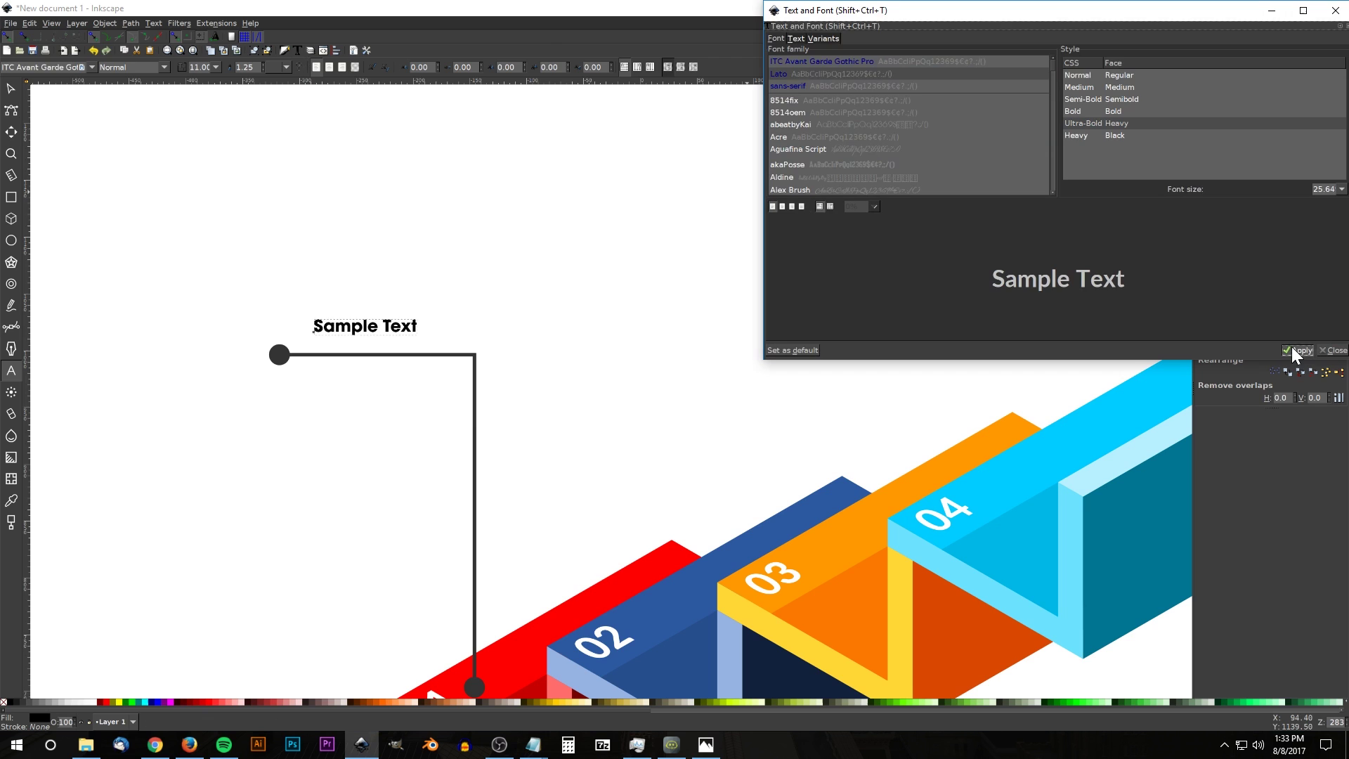
pyautogui.click(1335, 10)
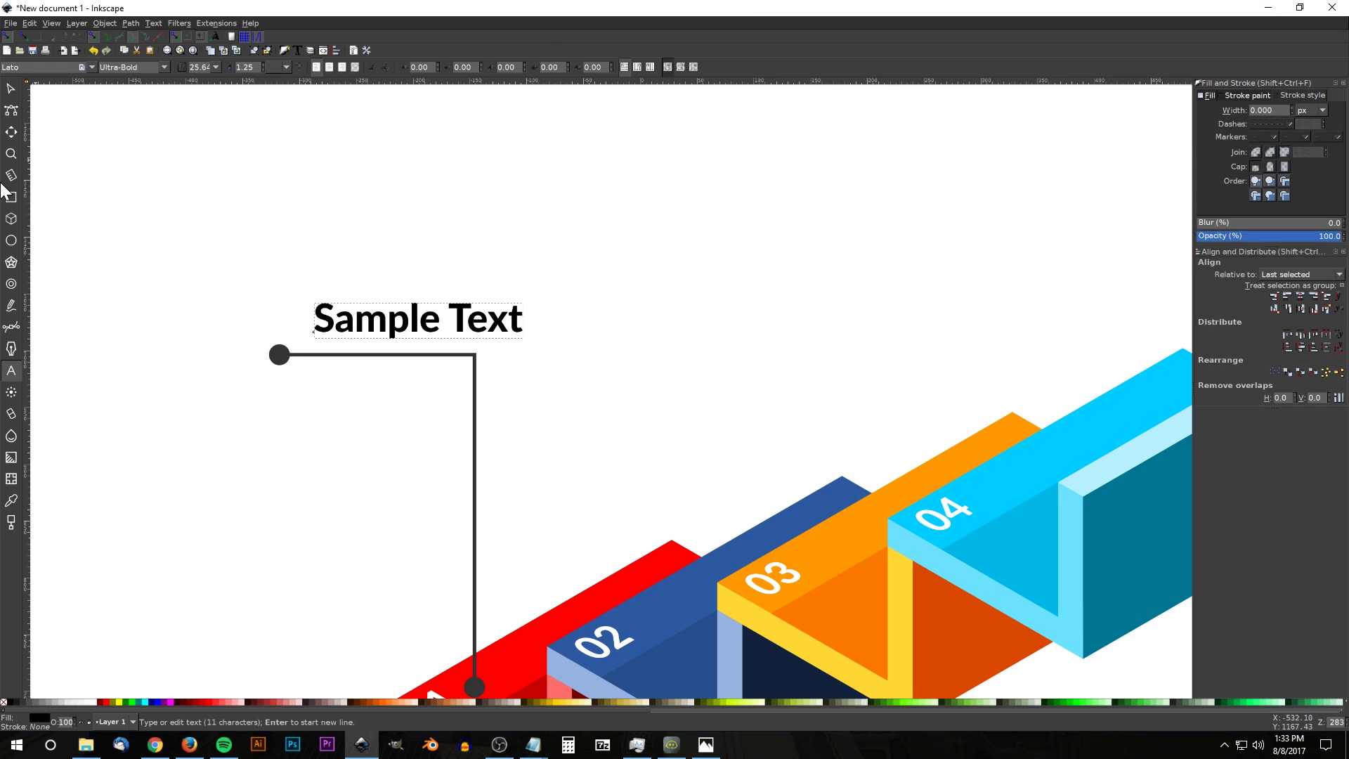
pyautogui.click(16, 90)
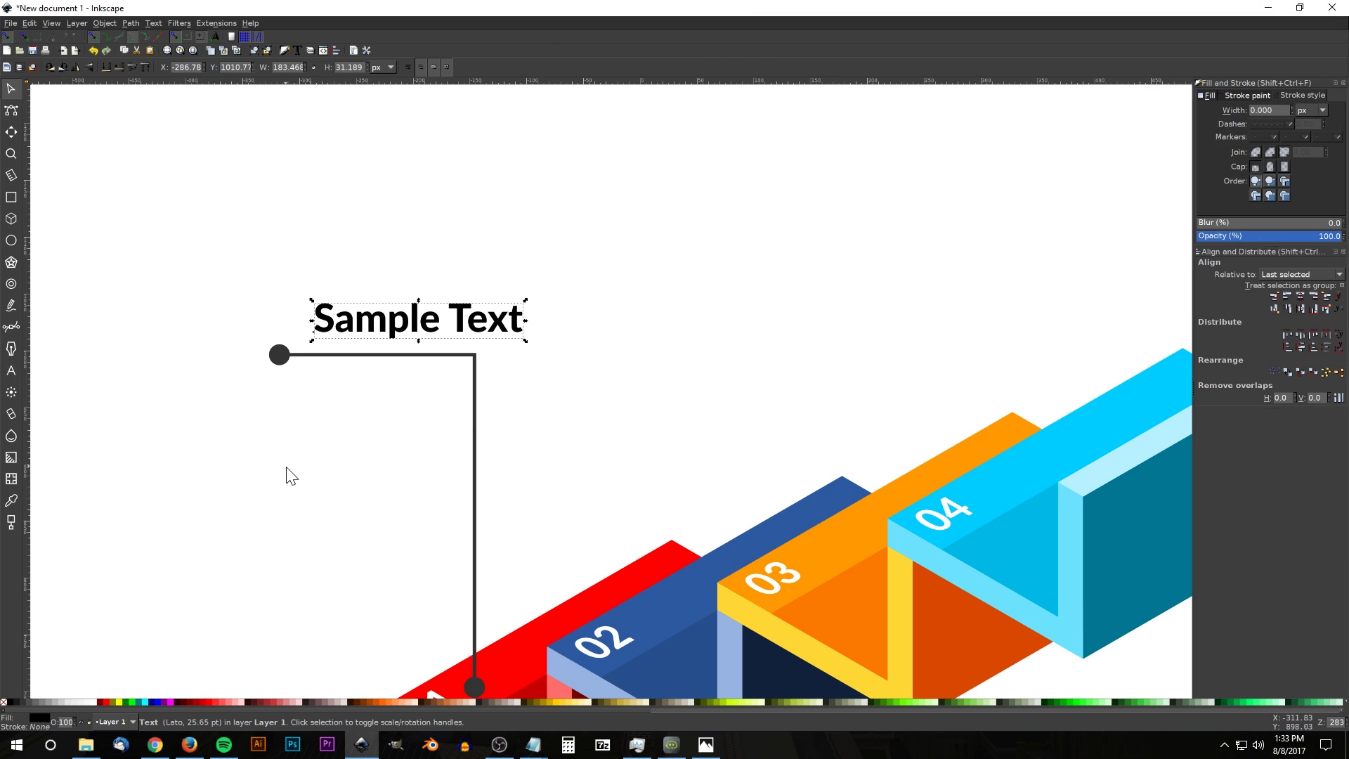
pyautogui.click(30, 702)
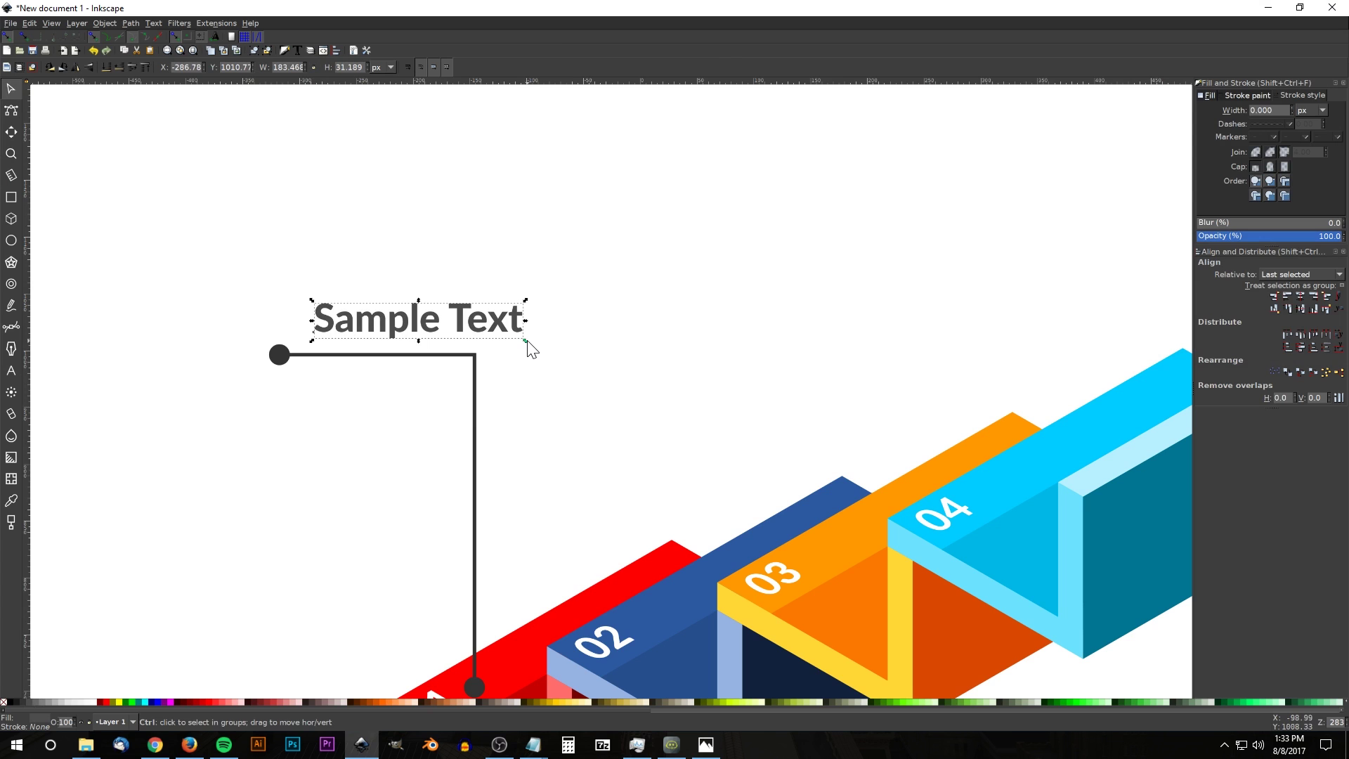
# Step: Shrink the "Sample Text" heading above the connector line and place a smaller duplicate, about 61 px wide, just below the line
pyautogui.moveTo(527, 341); pyautogui.dragTo(400, 335)
pyautogui.hotkey('ctrl', 'd')
pyautogui.moveTo(405, 335); pyautogui.dragTo(377, 397)
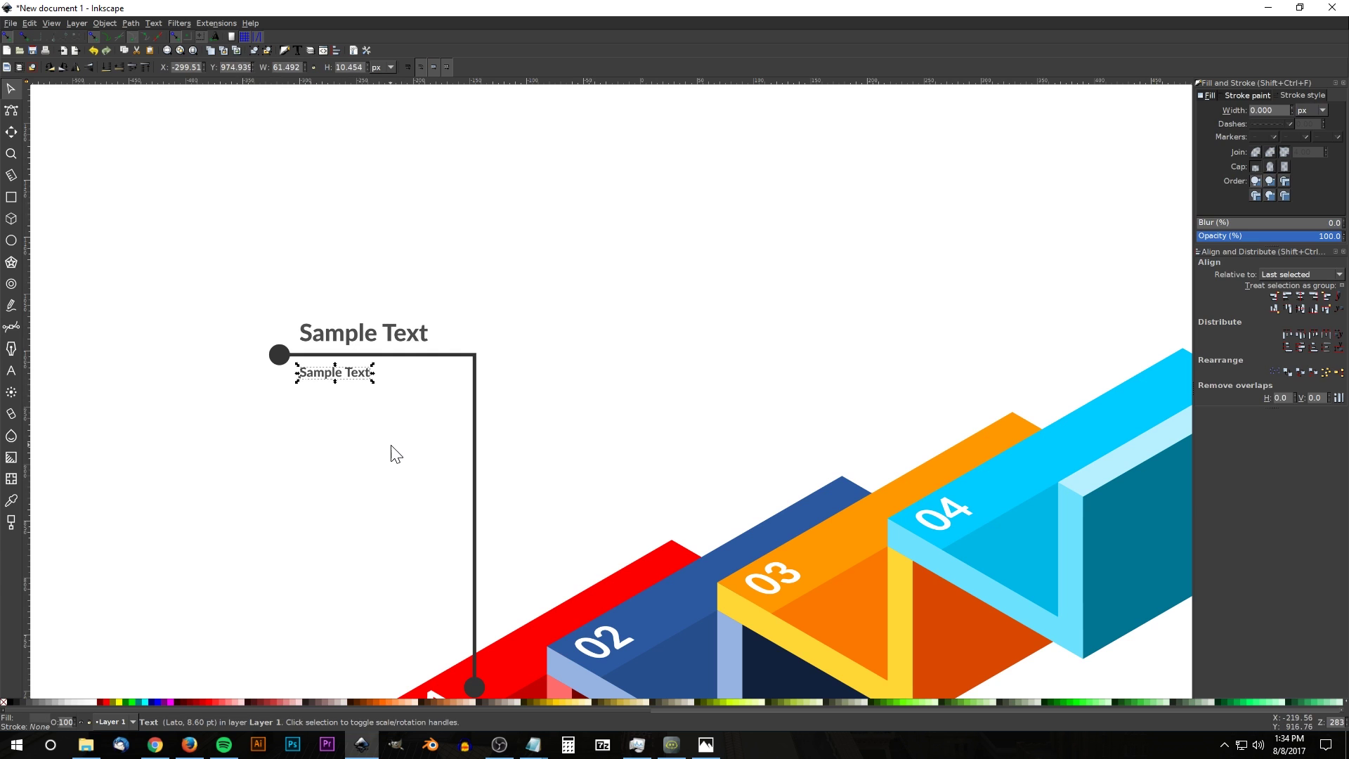
# Step: Extend the small label to three lines: "Sample Text sample text", "sample text" and "sample text"
pyautogui.click(11, 370)
pyautogui.write('samp')
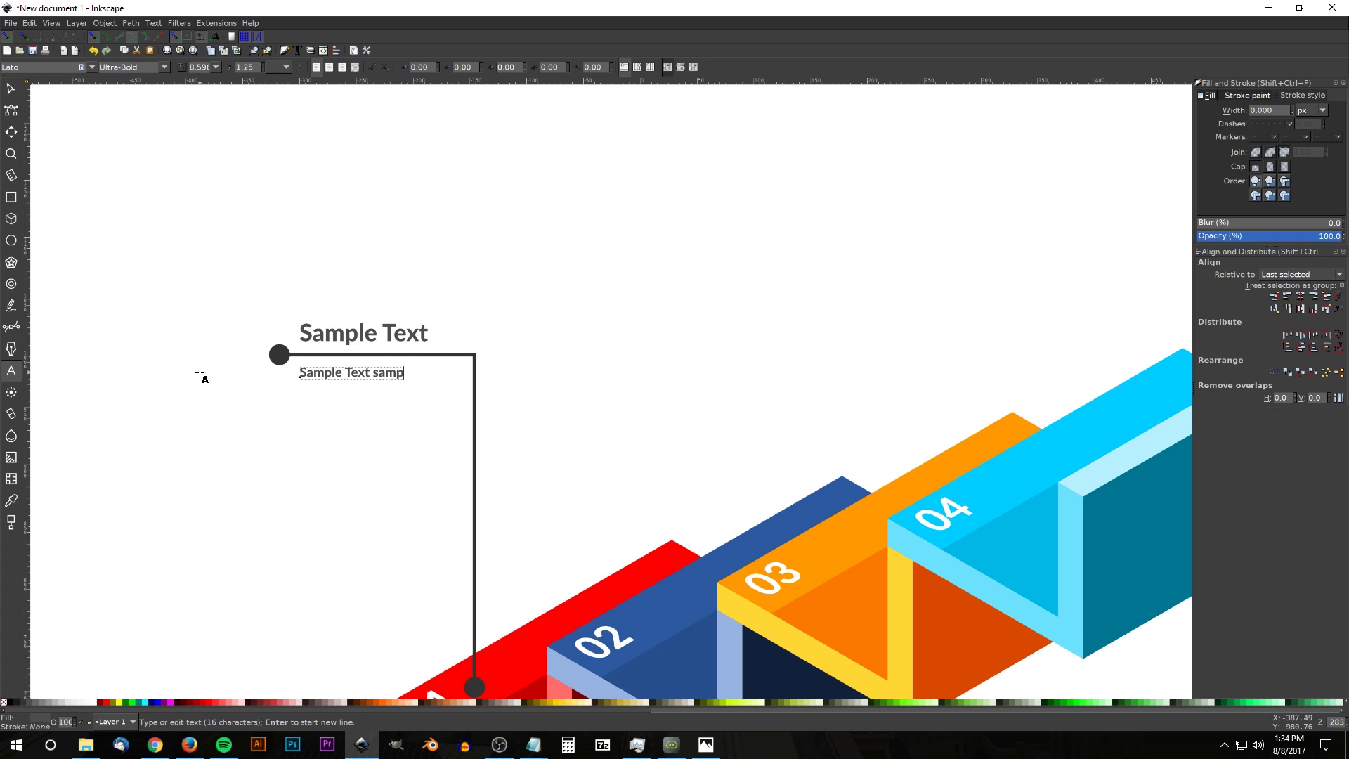
pyautogui.write('le text')
pyautogui.press('Return')
pyautogui.write('sample text')
pyautogui.press('Return')
pyautogui.write('sample text')
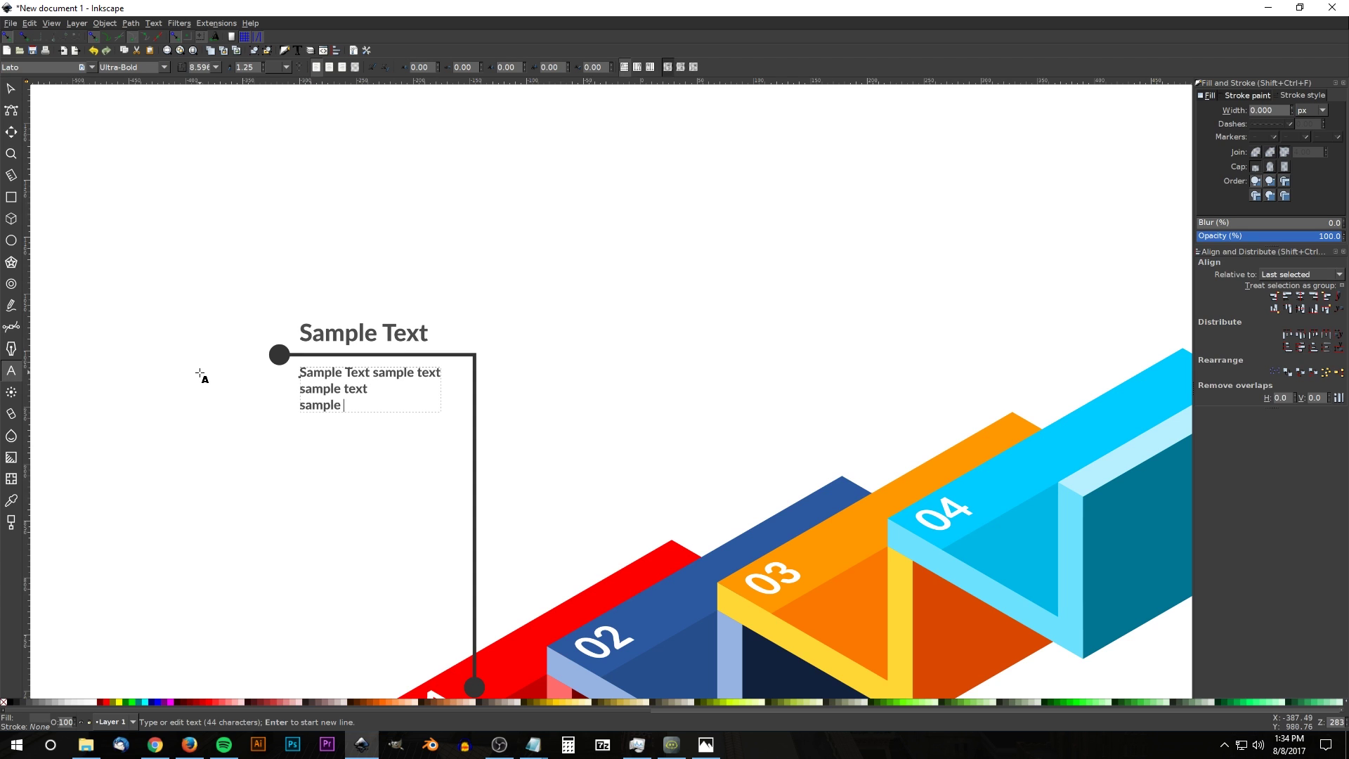
pyautogui.click(11, 88)
# Step: Group the heading, the three-line label, the connector line and its two end circles into one object
pyautogui.scroll(-5, 672, 223)
pyautogui.scroll(1, 669, 293)
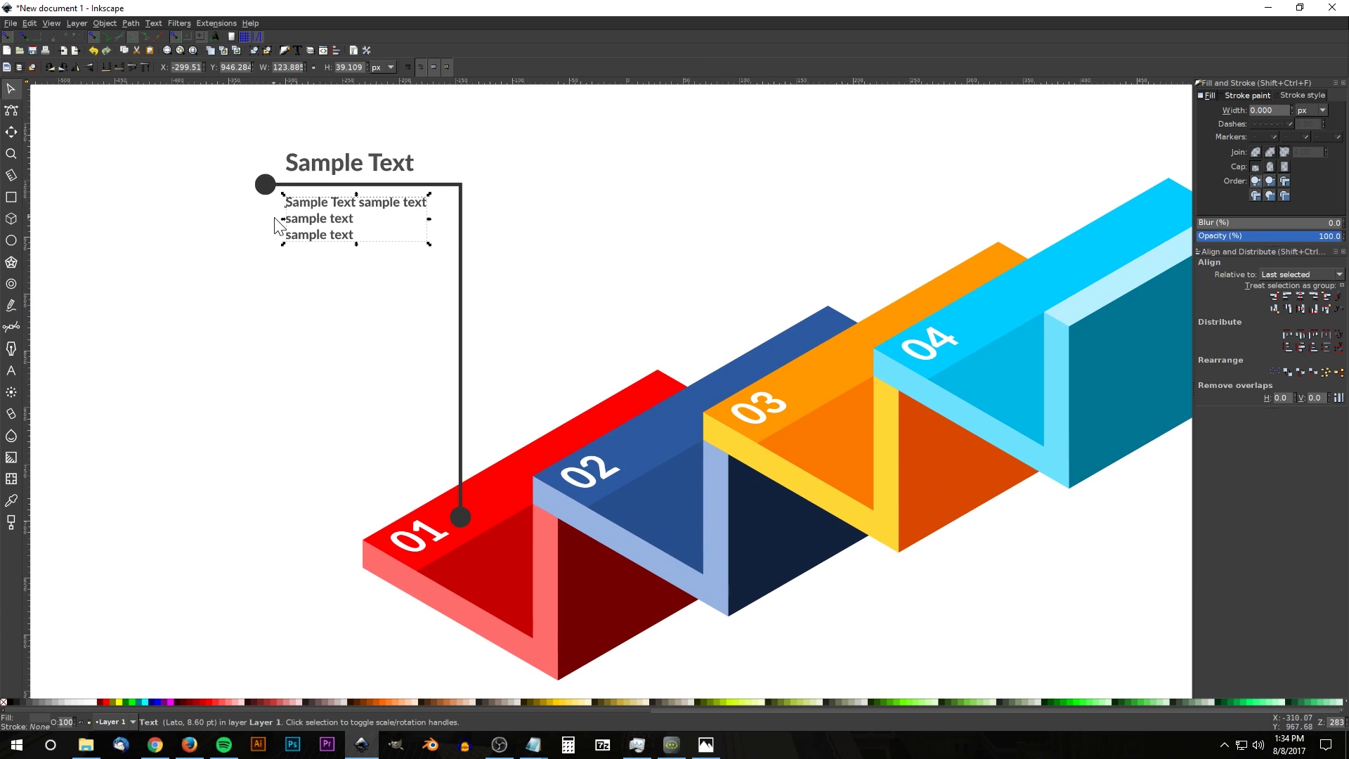
pyautogui.keyDown('shift'); pyautogui.click(338, 179); pyautogui.keyUp('shift')
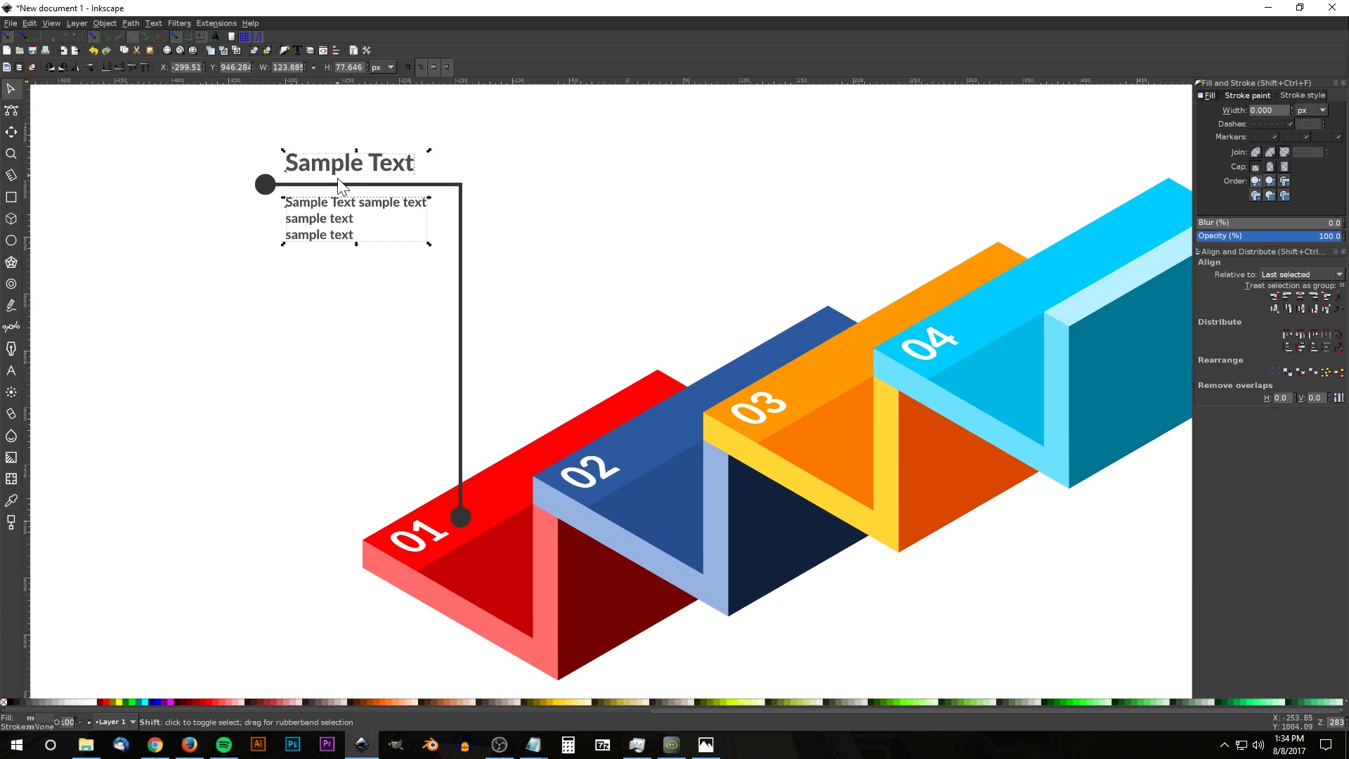
pyautogui.keyDown('shift'); pyautogui.click(339, 184); pyautogui.keyUp('shift')
pyautogui.keyDown('shift'); pyautogui.click(266, 184); pyautogui.keyUp('shift')
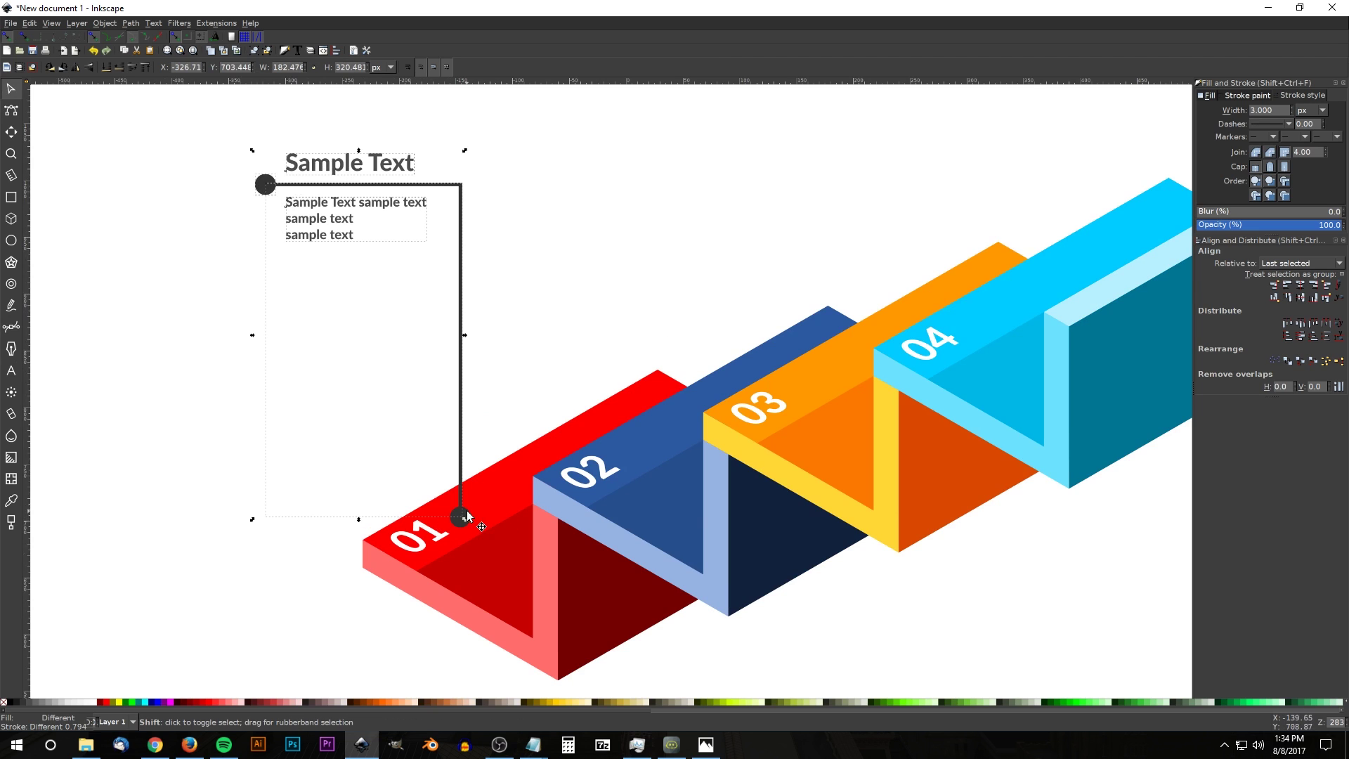
pyautogui.keyDown('shift'); pyautogui.click(470, 517); pyautogui.keyUp('shift')
pyautogui.scroll(2, 597, 347)
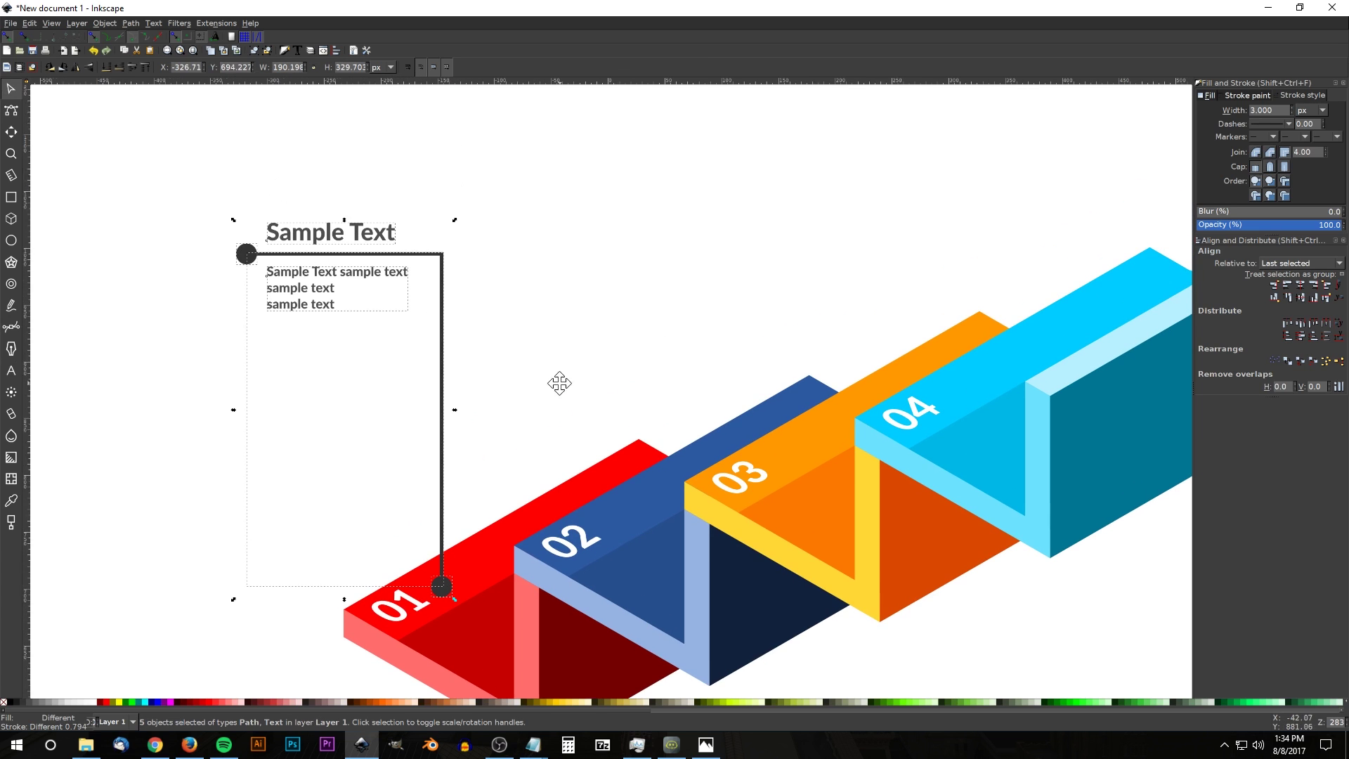
pyautogui.press('ctrl')
pyautogui.hotkey('ctrl', 'g')
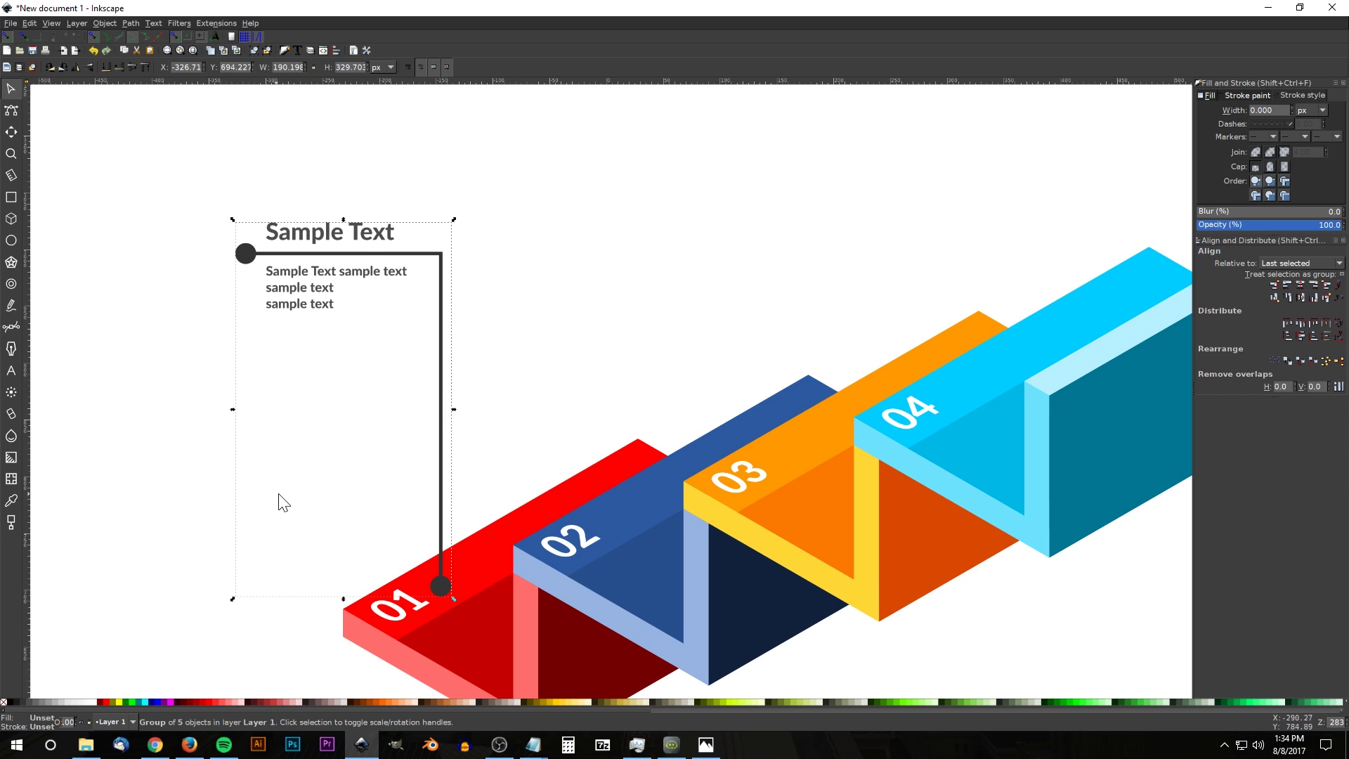
# Step: Duplicate the grouped callout three times, placing the copies' lower circles beside the numbers 02, 03 and 04
pyautogui.moveTo(441, 596); pyautogui.dragTo(946, 393)
pyautogui.hotkey('ctrl', 'd')
pyautogui.hotkey('ctrl', 'd')
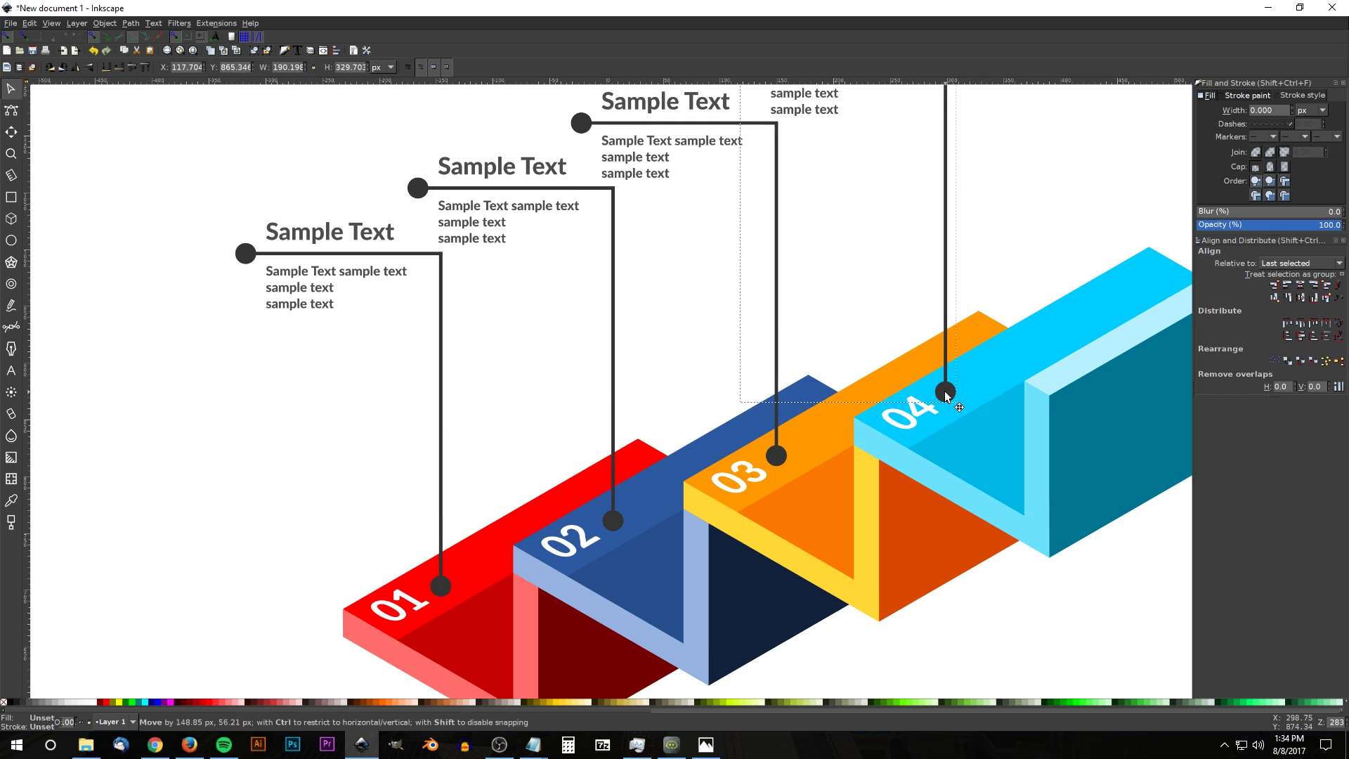
pyautogui.scroll(5, 773, 421)
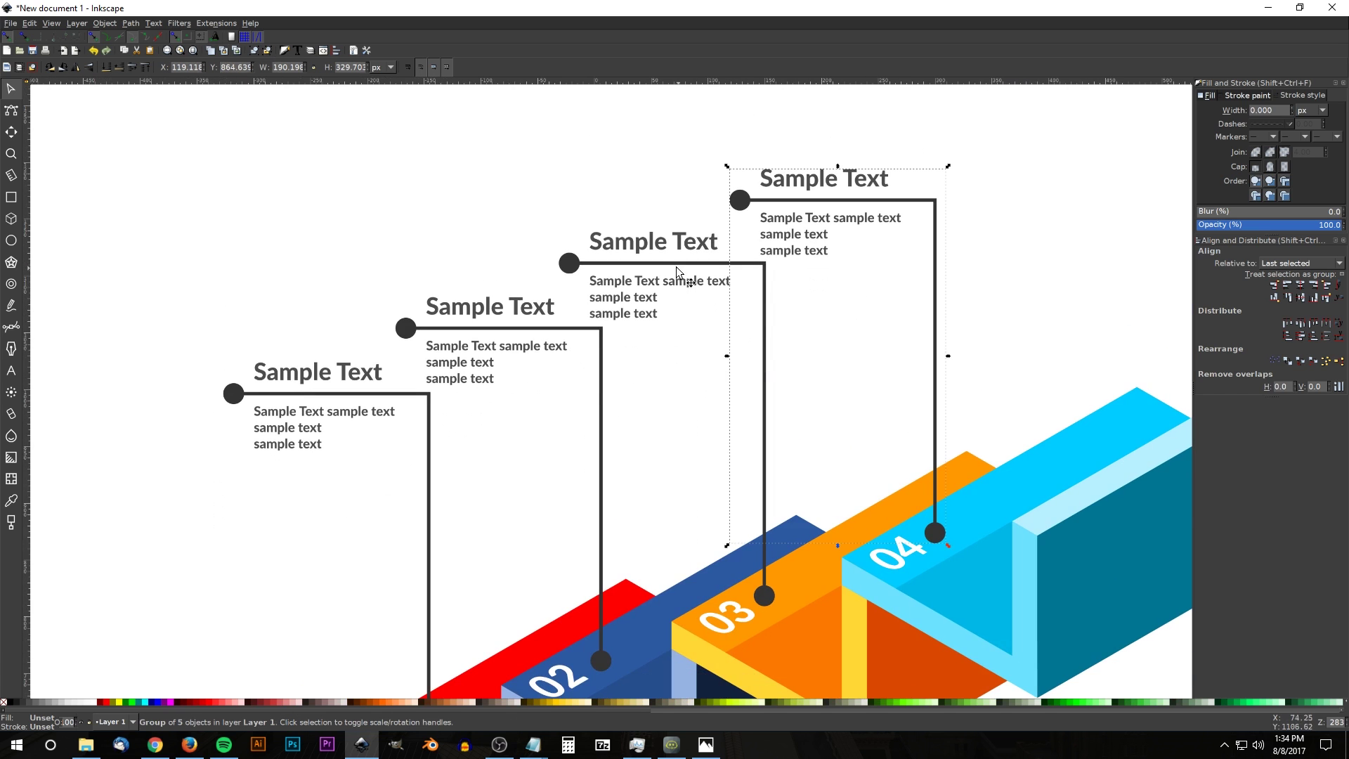
# Step: Ungroup the callouts of the ribbon sections one by one and clear the selection
pyautogui.click(548, 279)
pyautogui.click(609, 264)
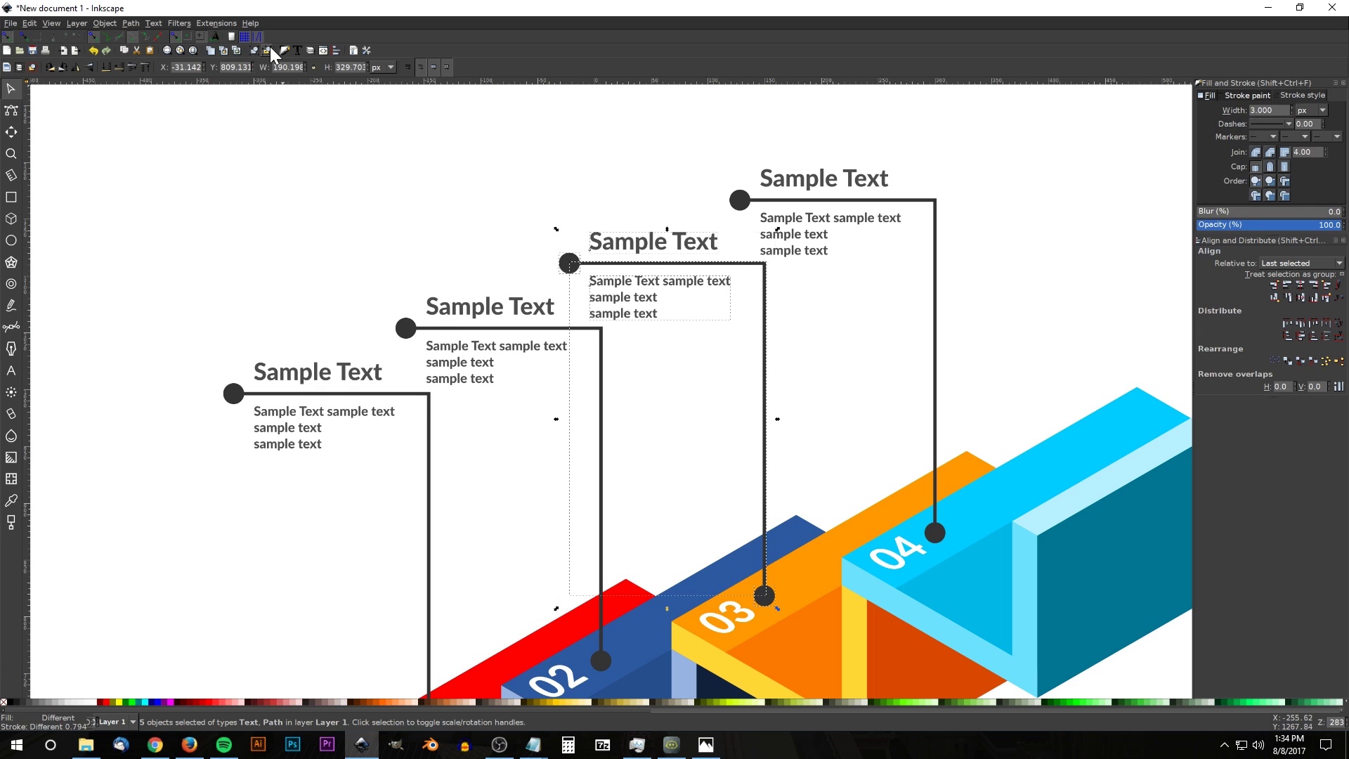
pyautogui.click(432, 328)
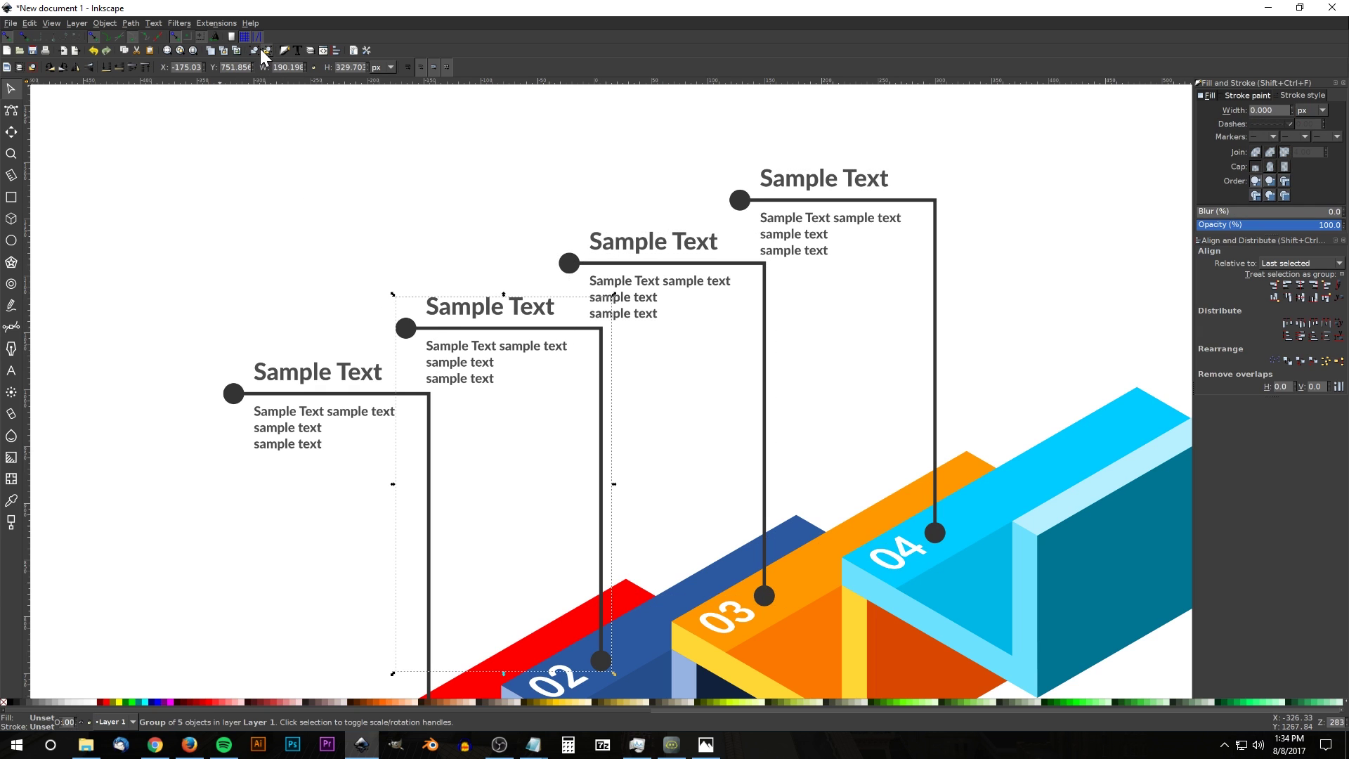
pyautogui.press('Escape')
pyautogui.click(314, 349)
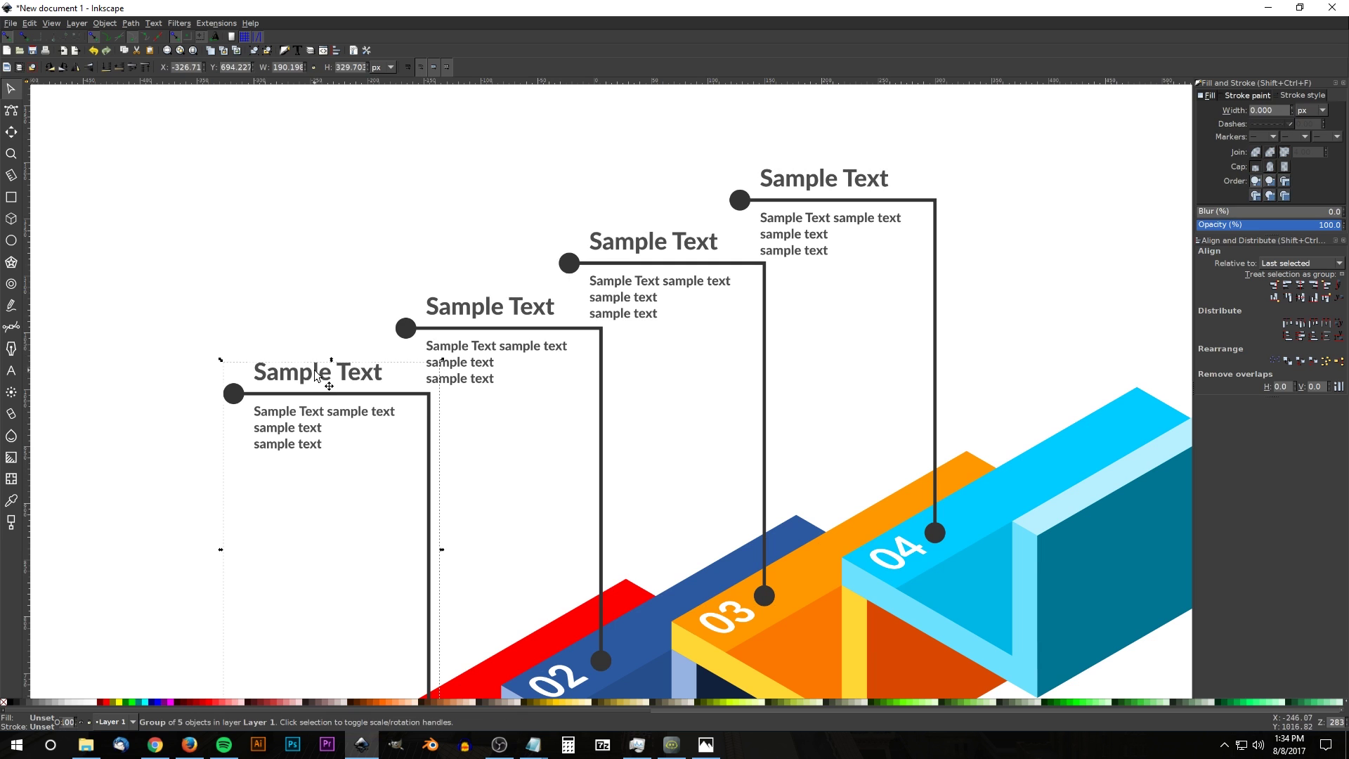
pyautogui.click(267, 51)
pyautogui.scroll(-3, 699, 520)
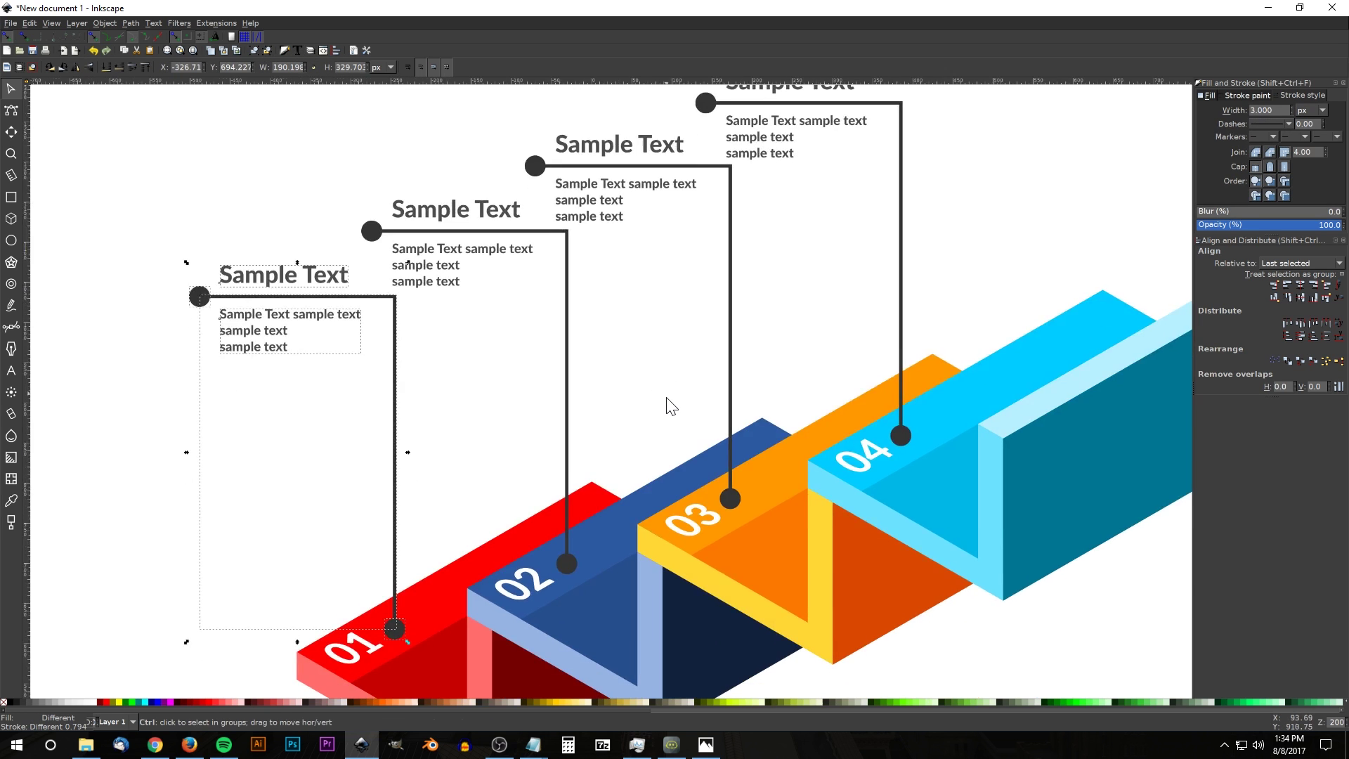
pyautogui.press('Escape')
pyautogui.scroll(1, 733, 557)
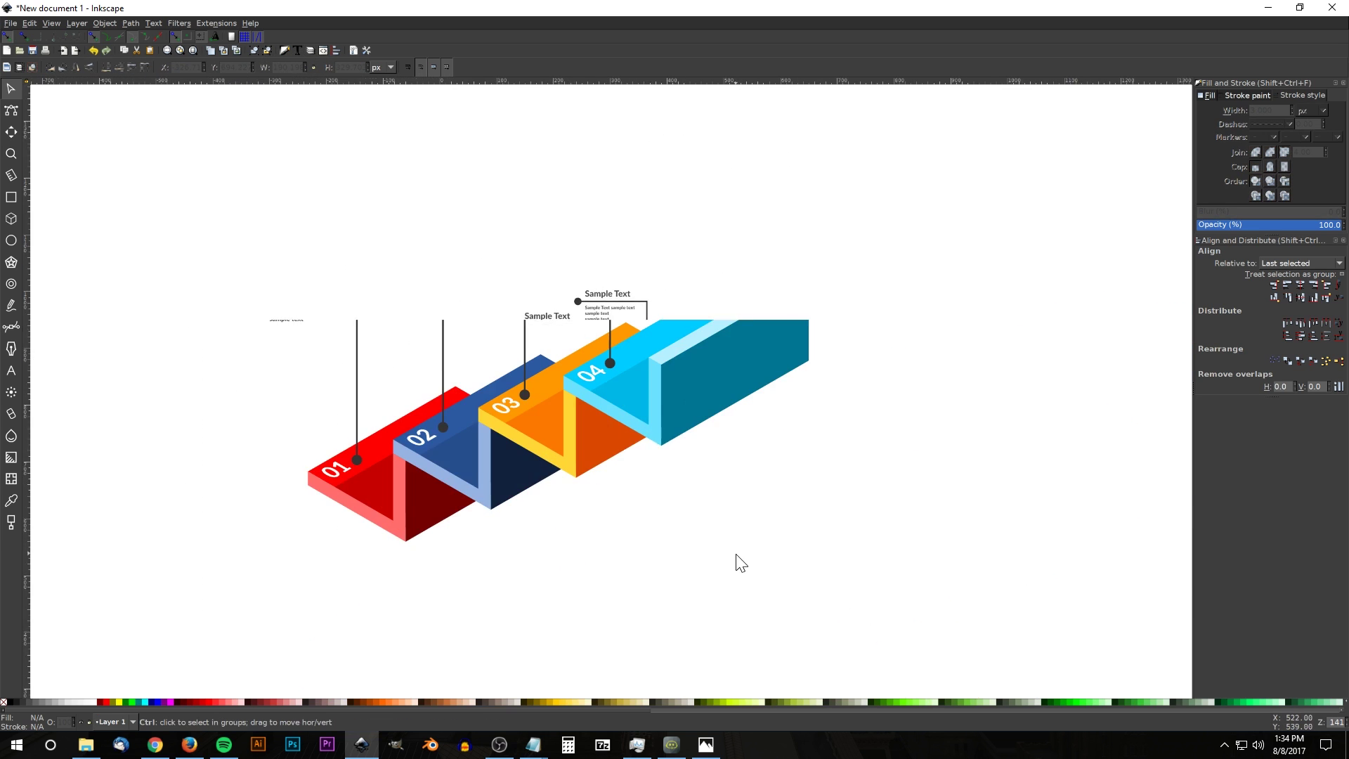